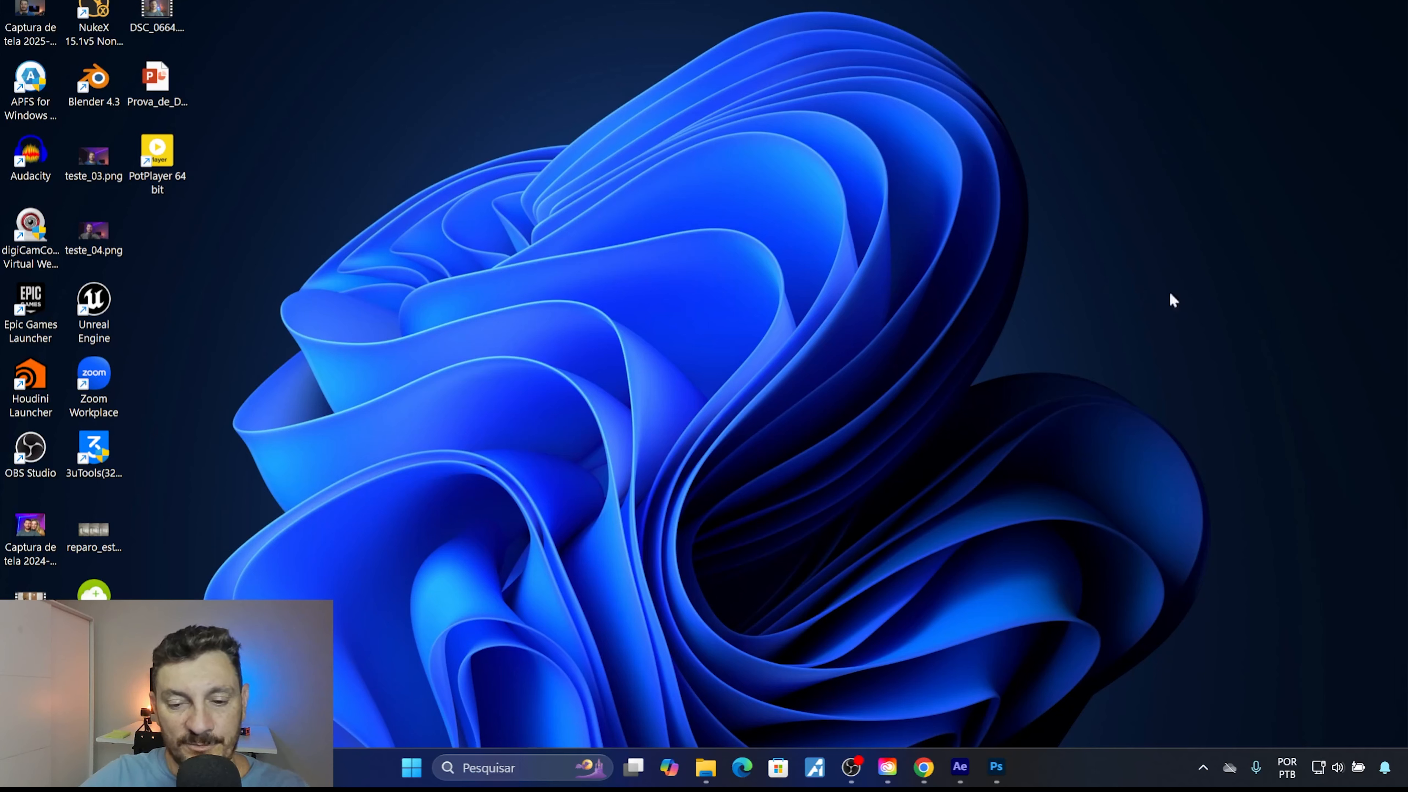
Switch to Chrome and search the Pexels videos for "homem correndo em passarela"
click(923, 768)
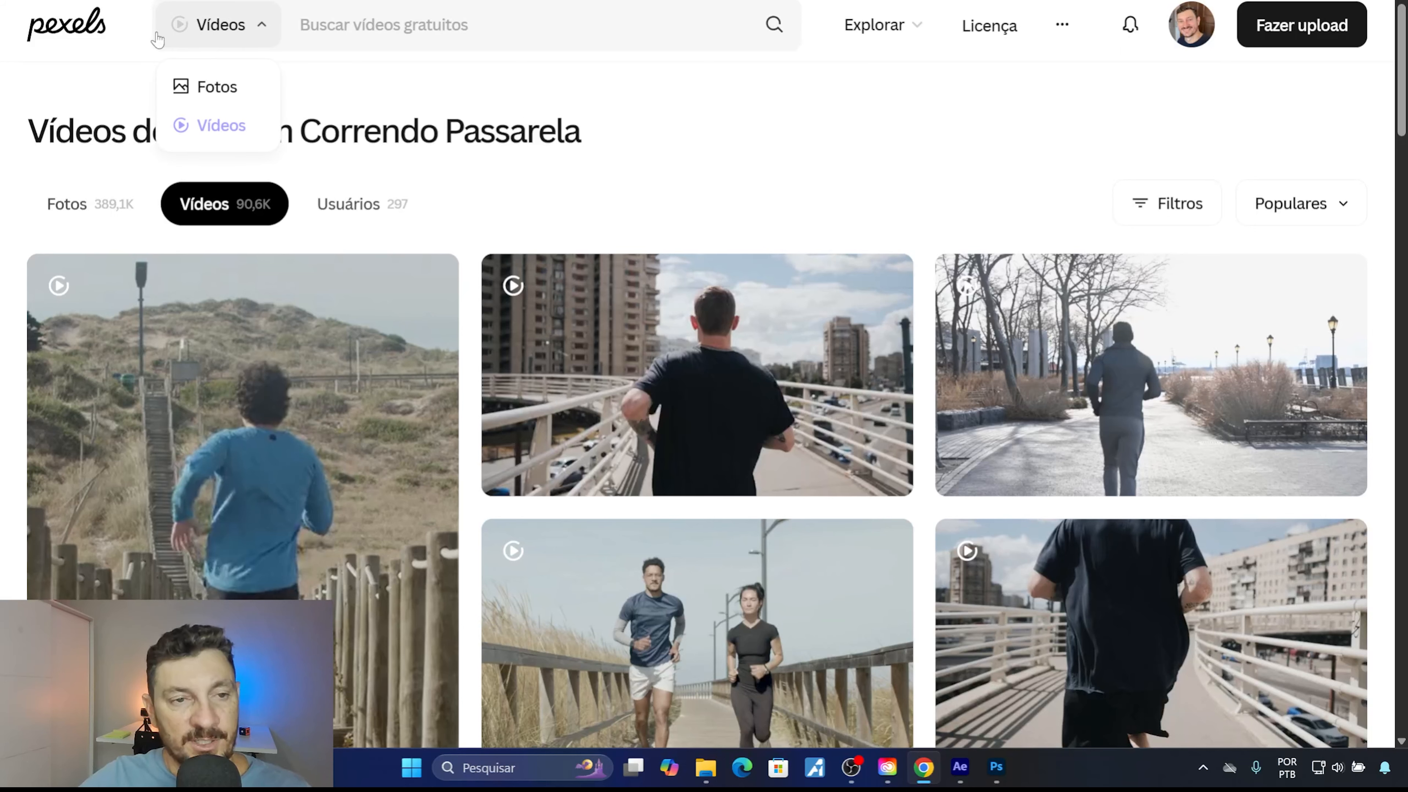
mouse_move(258, 34)
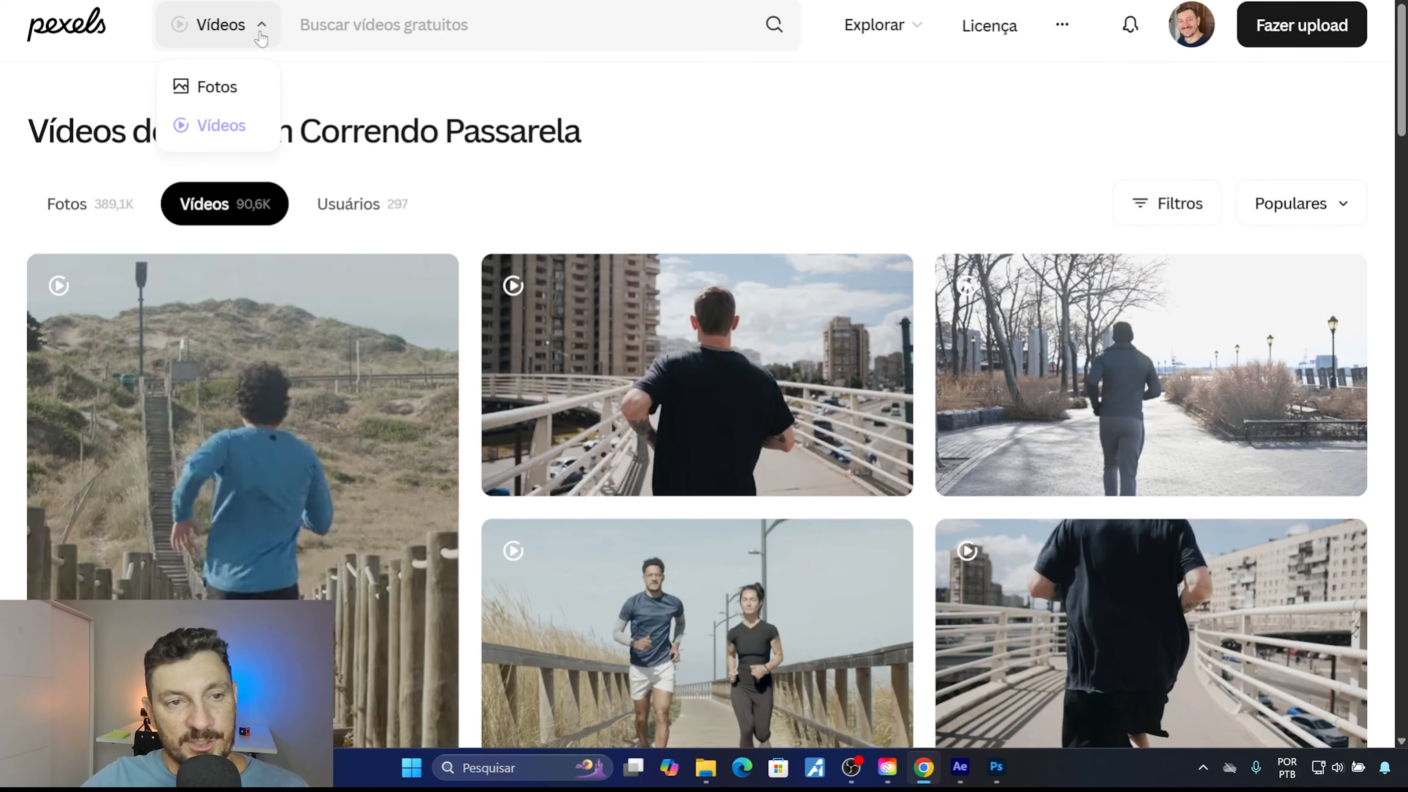
click(315, 23)
click(876, 113)
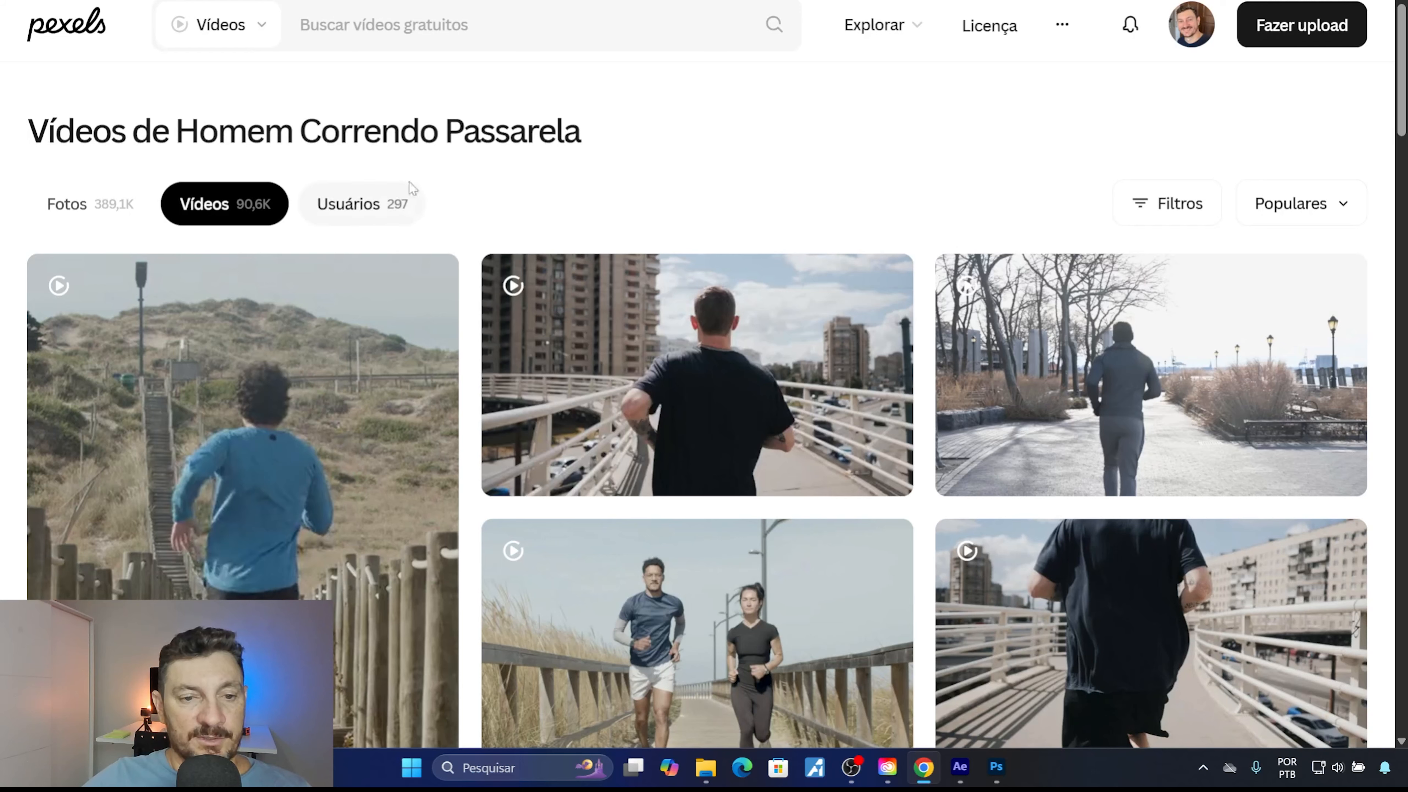
click(319, 29)
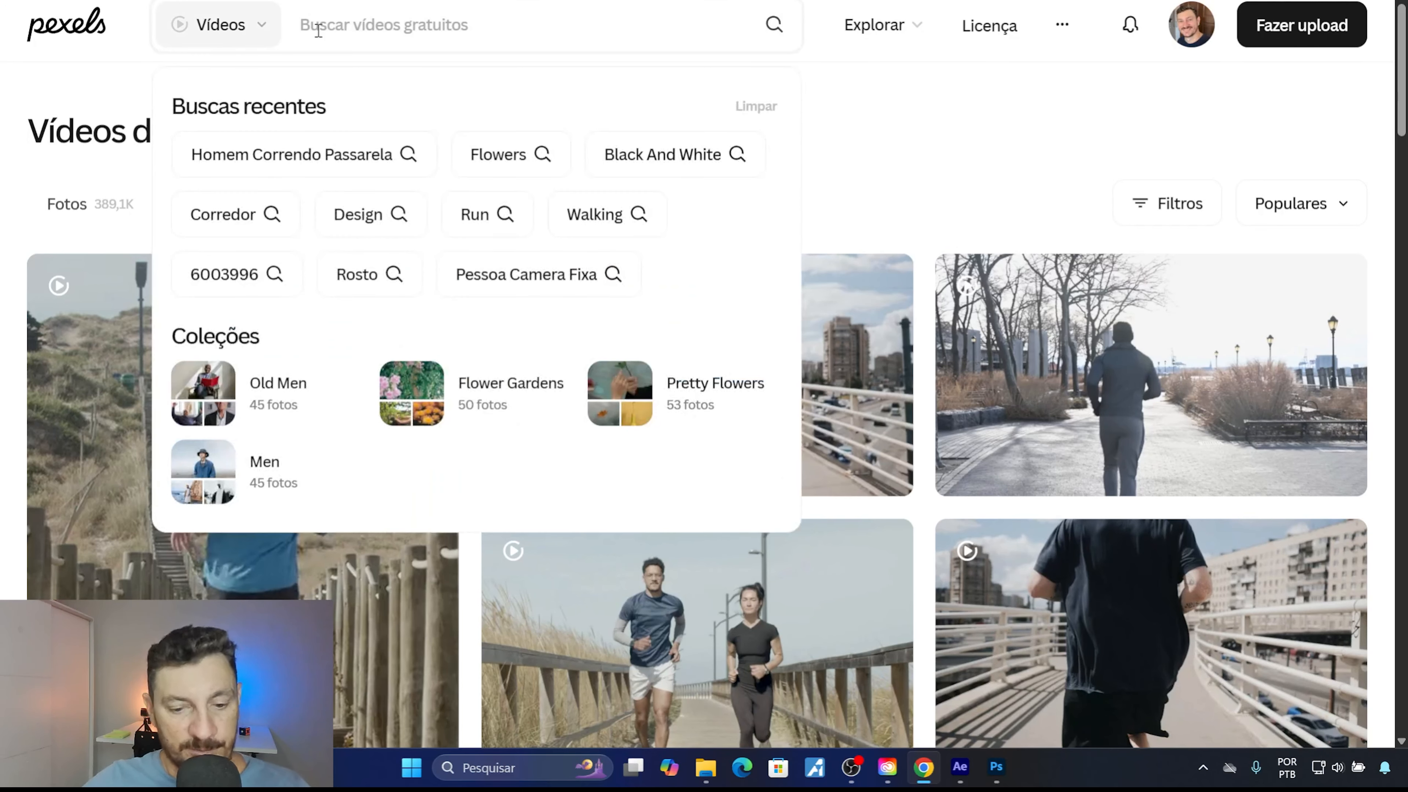
text(home)
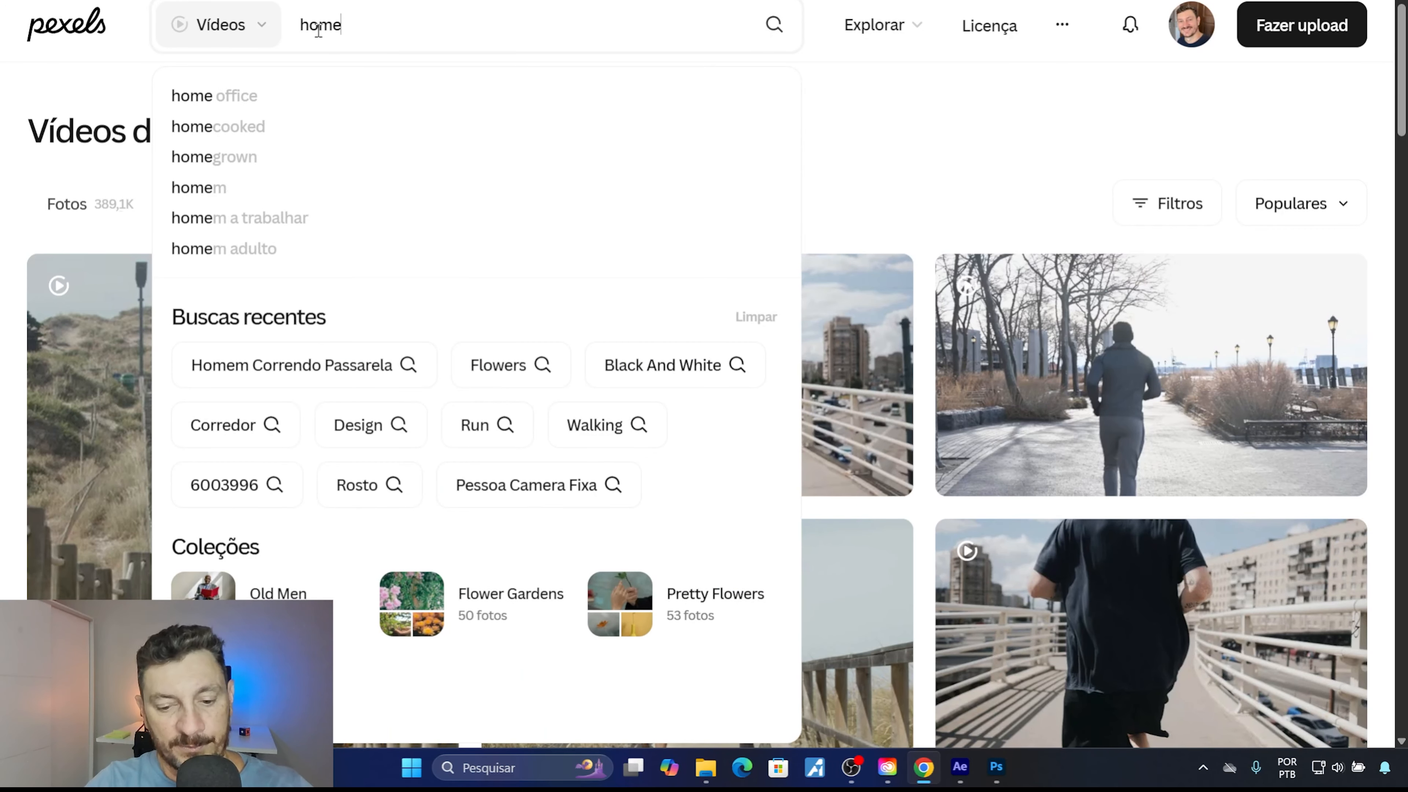
text(m corr)
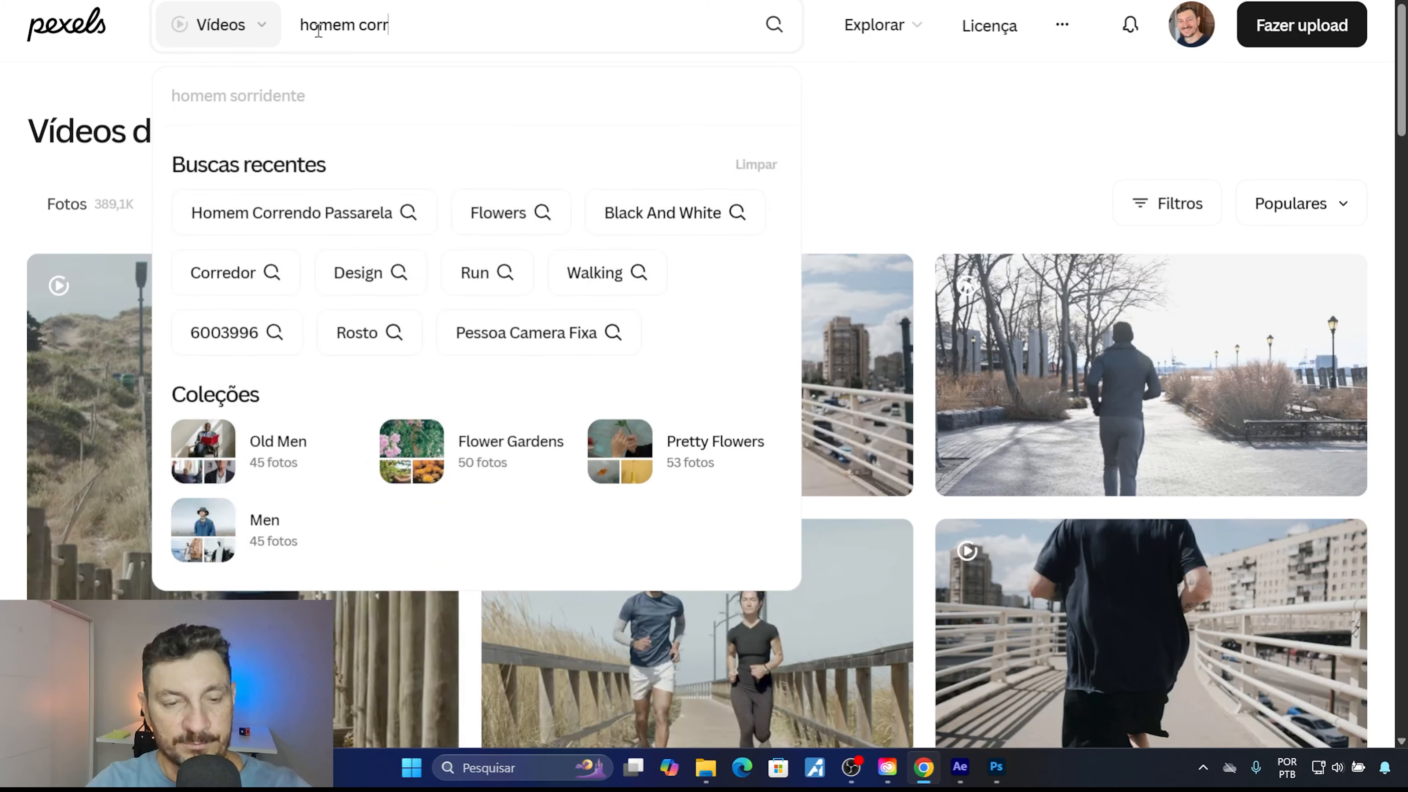
text(end)
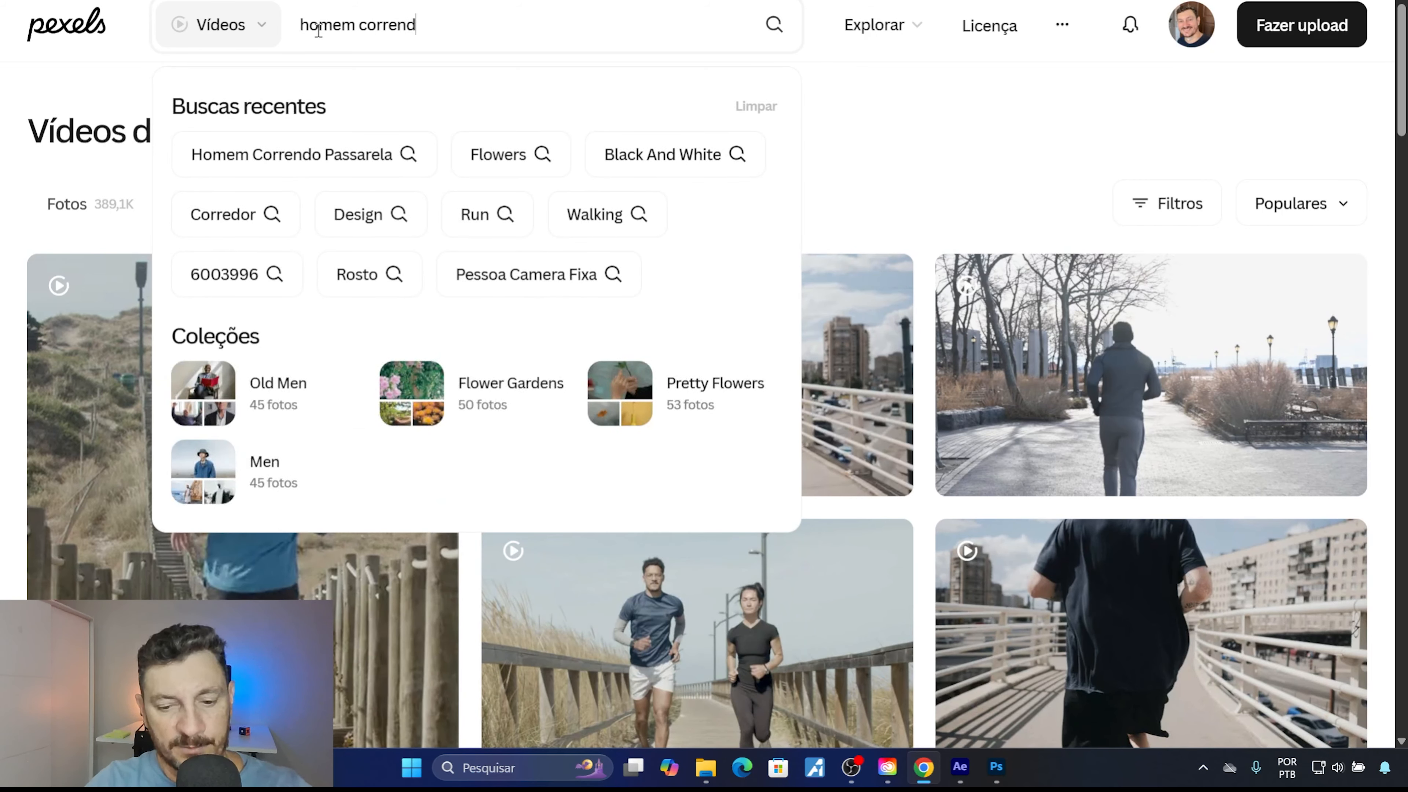
text(o em pas)
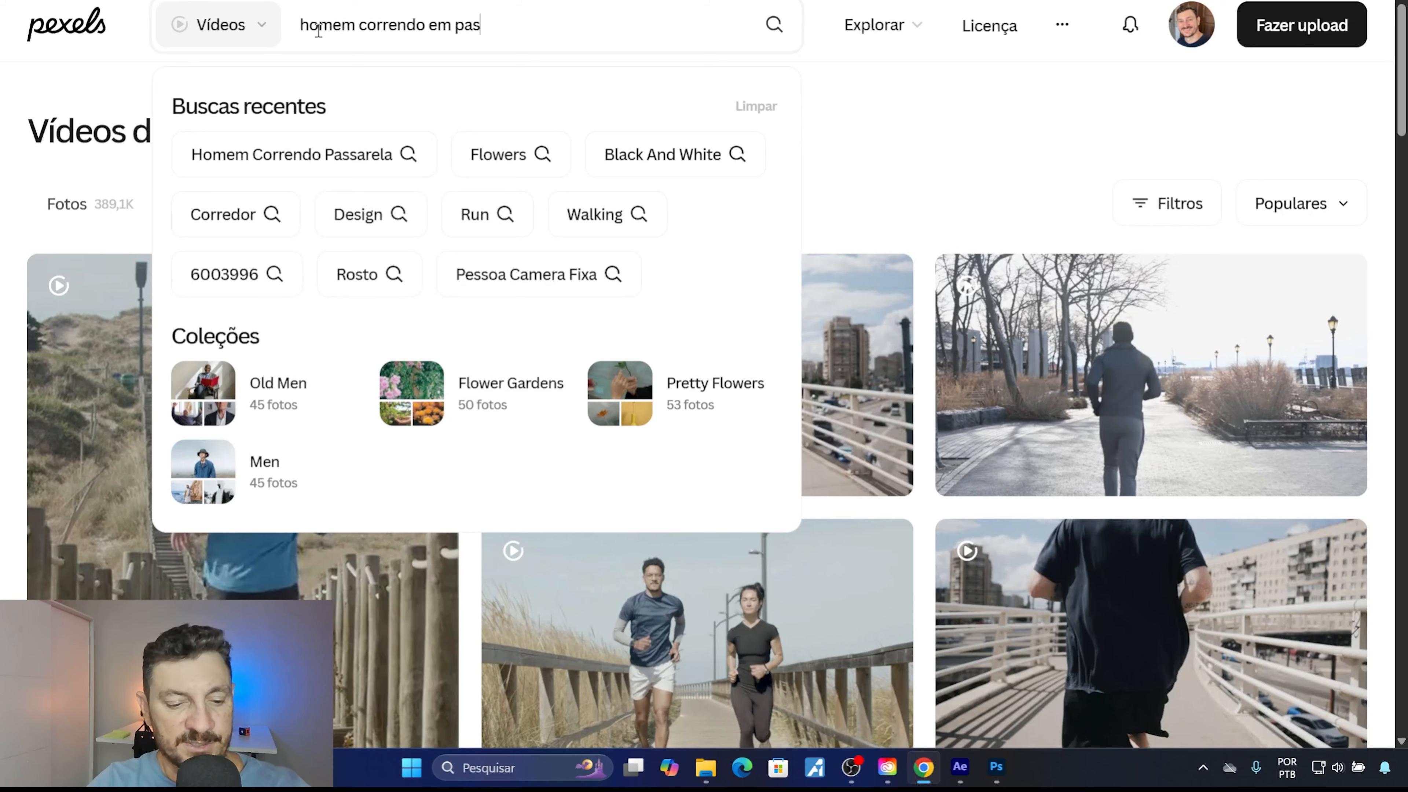
text(sarela)
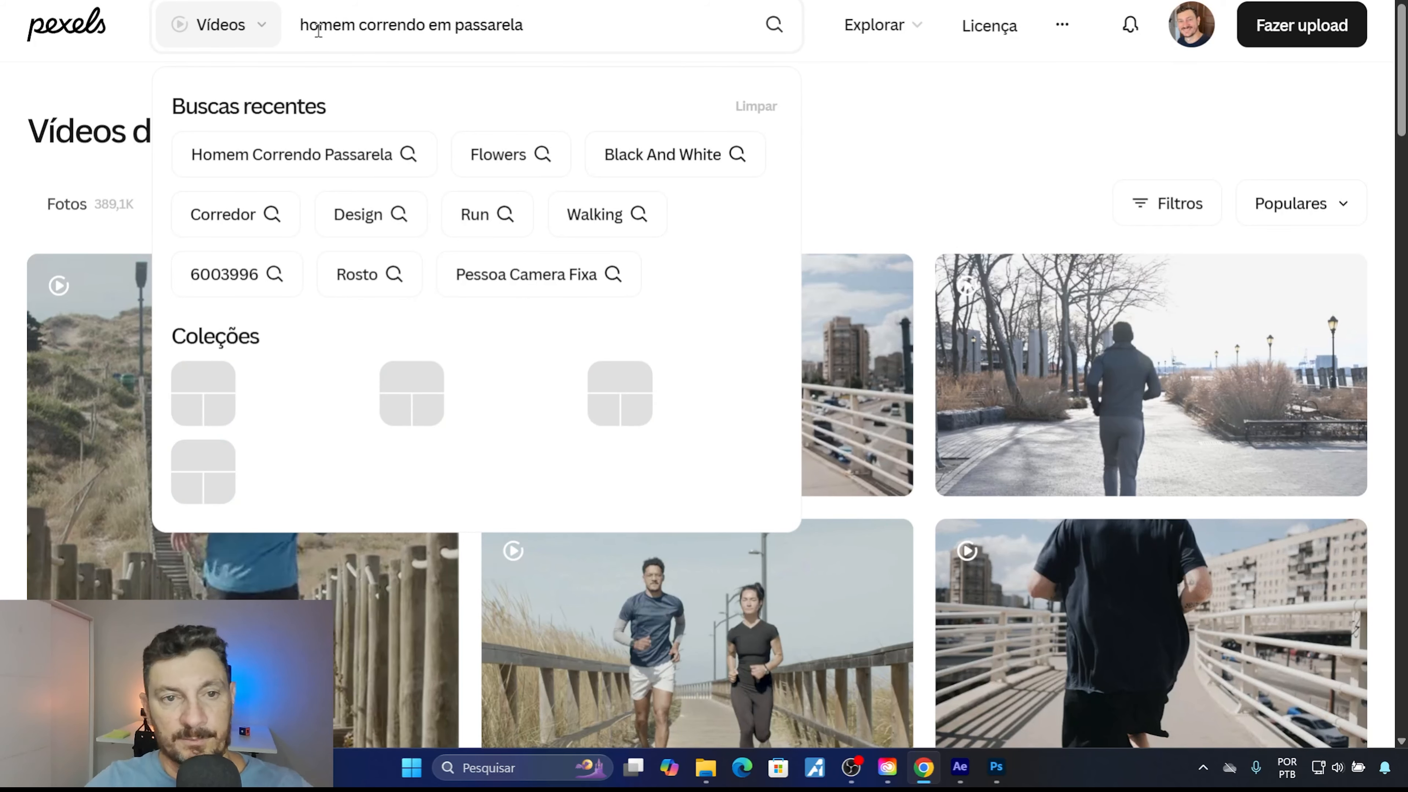
key(Return)
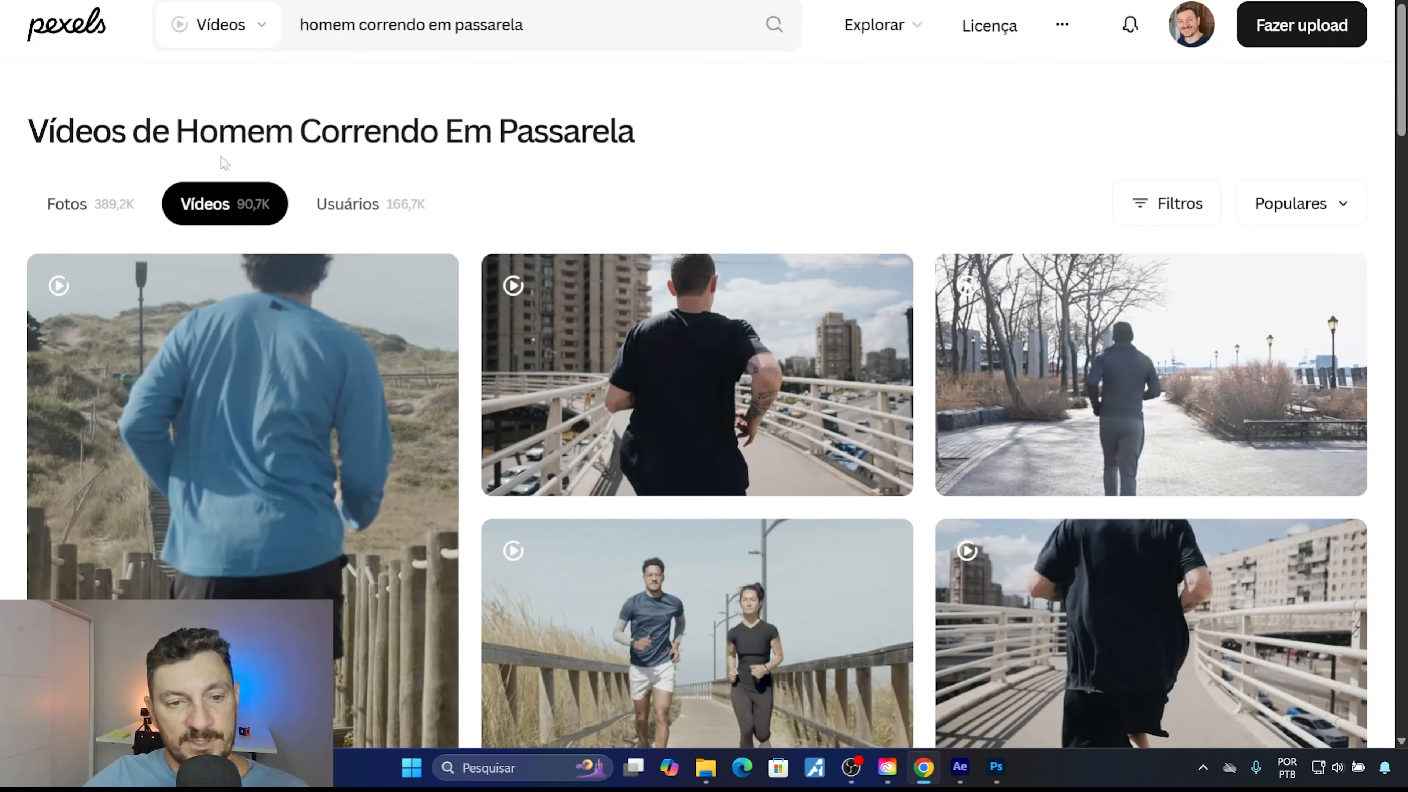
Browse the results, open the vertical clip of the man in blue on the wooden walkway, check its download sizes, and close it
scroll(195, 267, down, 3)
scroll(245, 396, down, 3)
scroll(247, 395, up, 3)
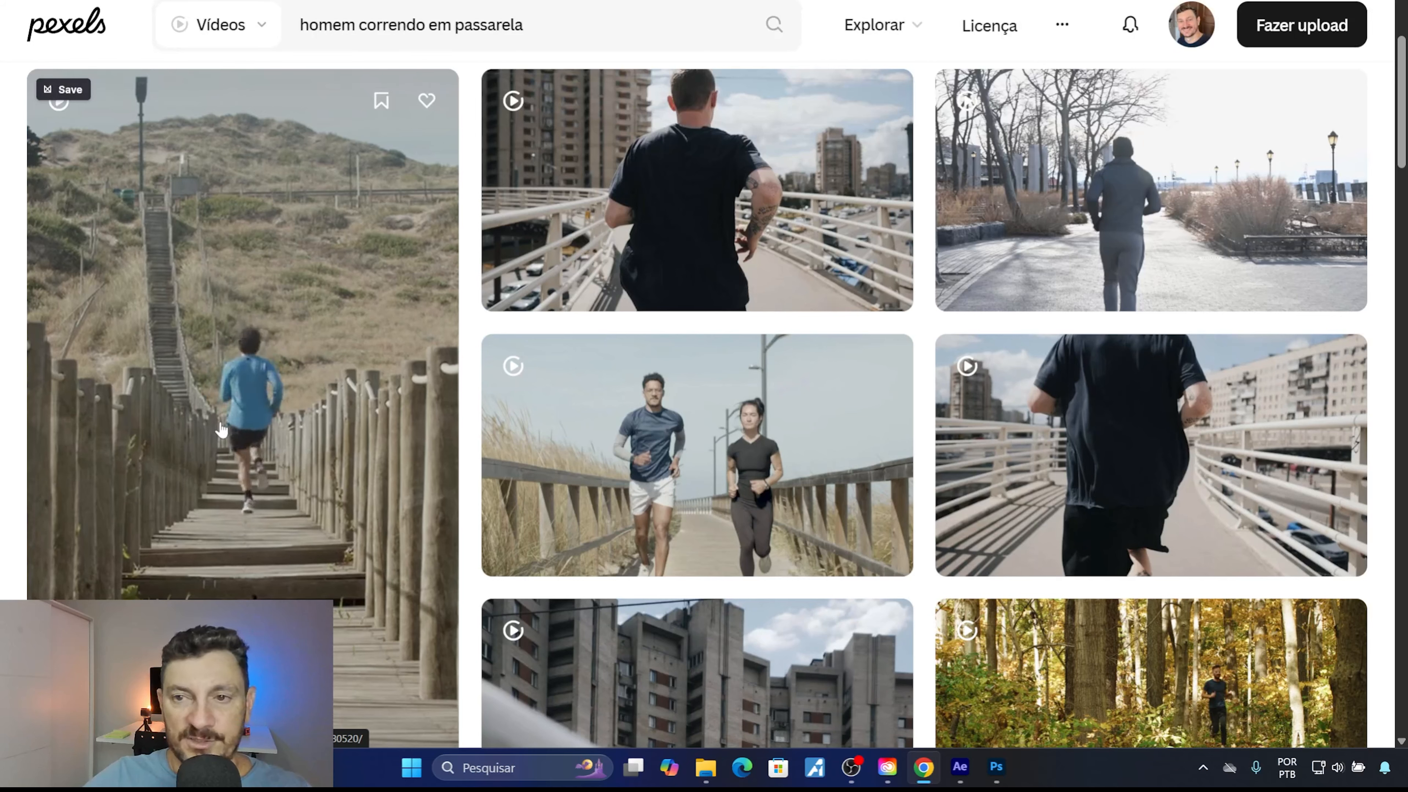
click(270, 381)
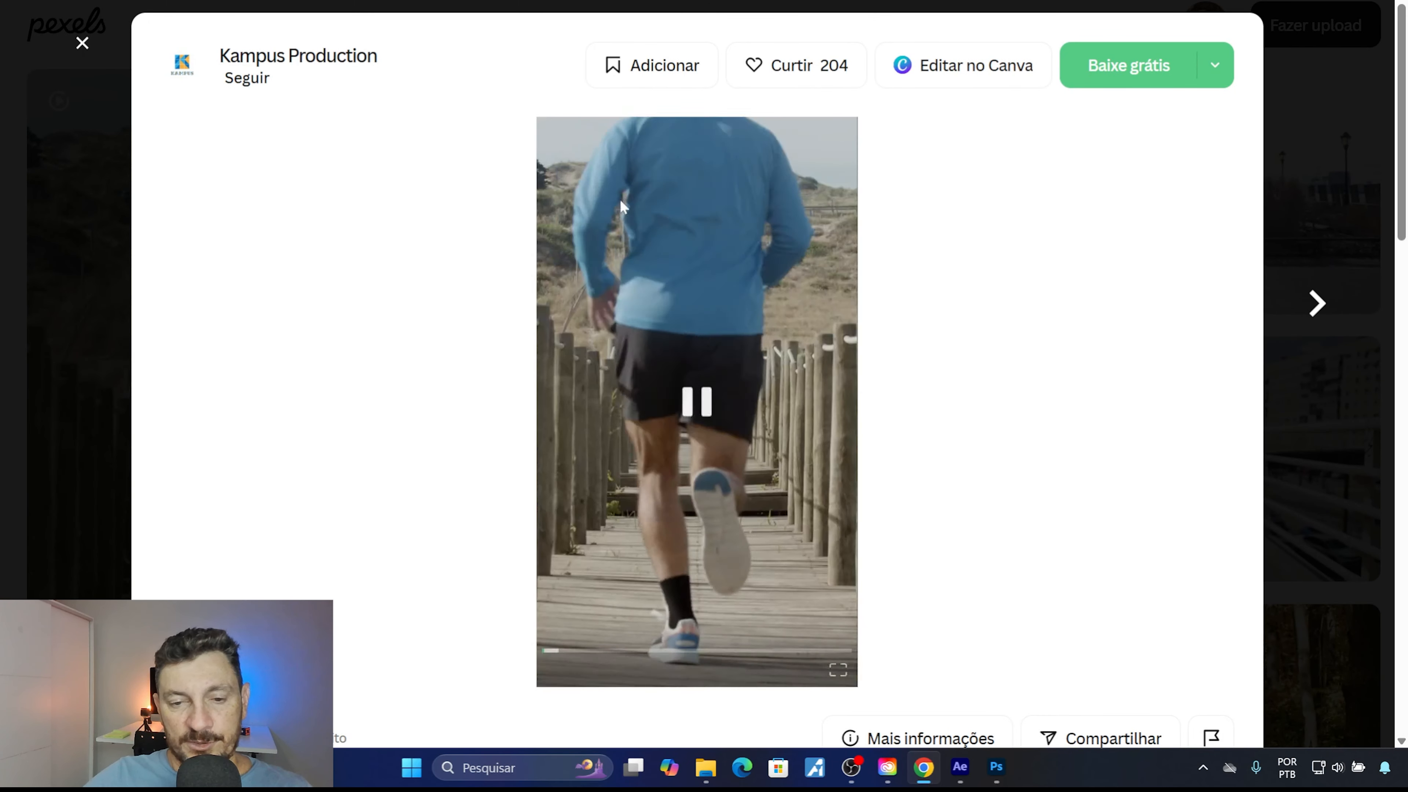
click(1216, 66)
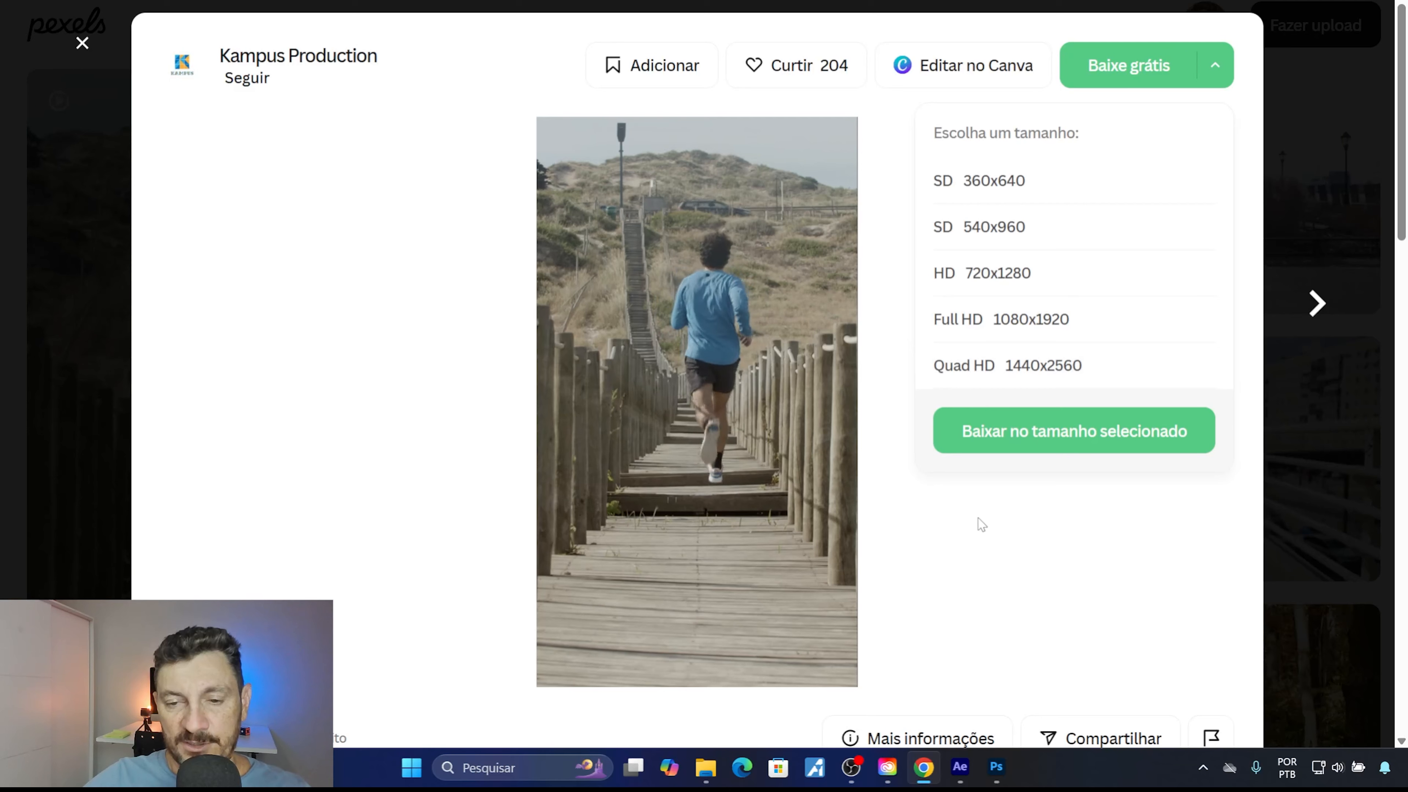
click(975, 528)
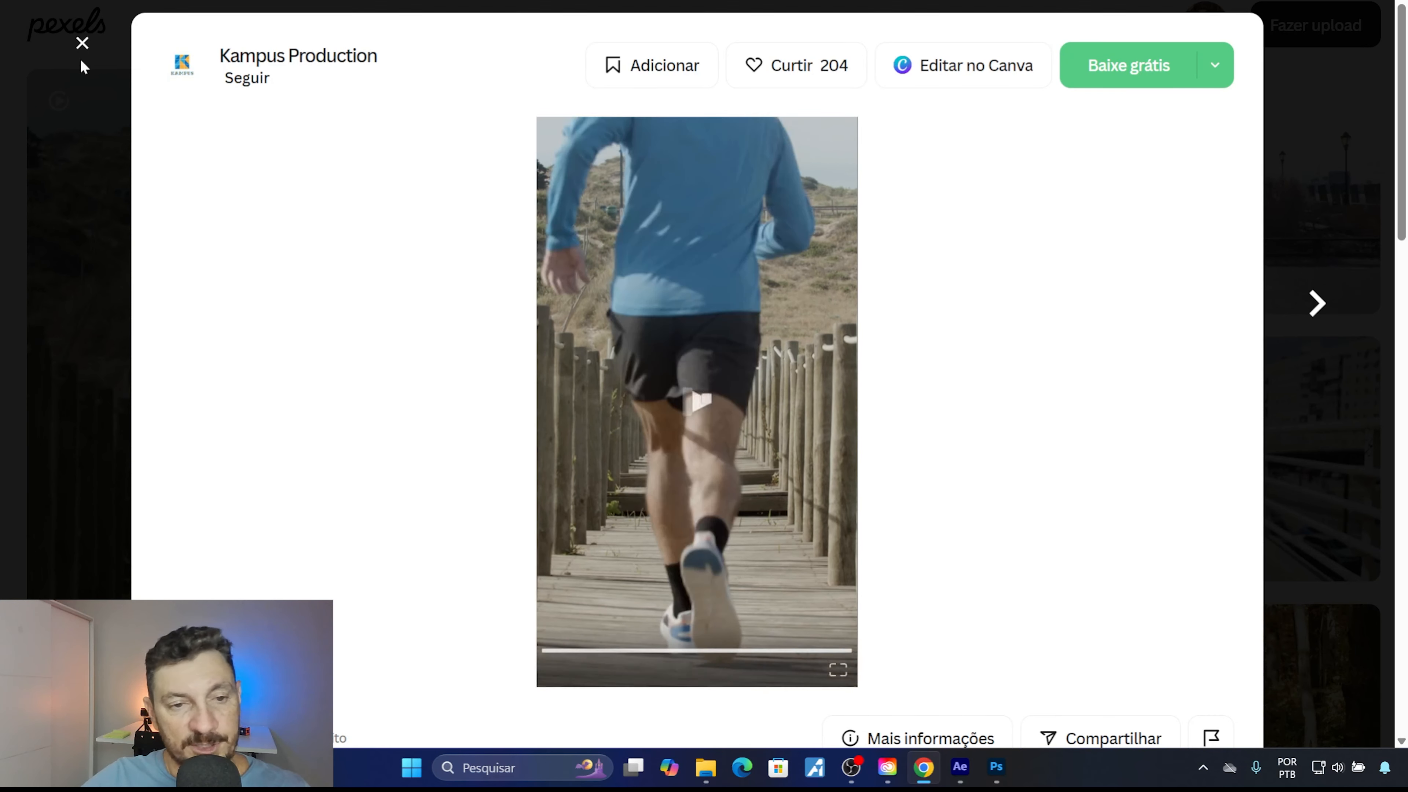
click(81, 48)
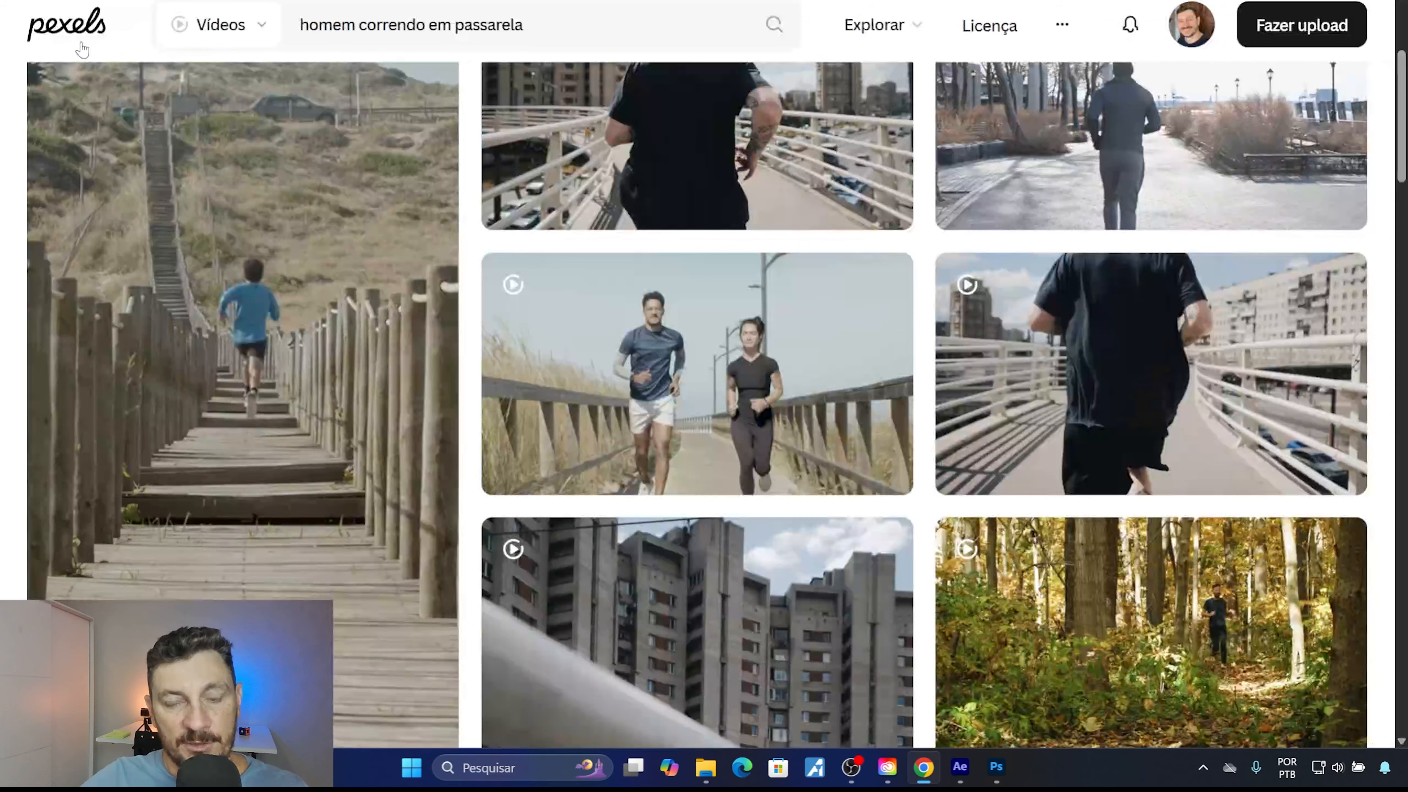
mouse_move(339, 257)
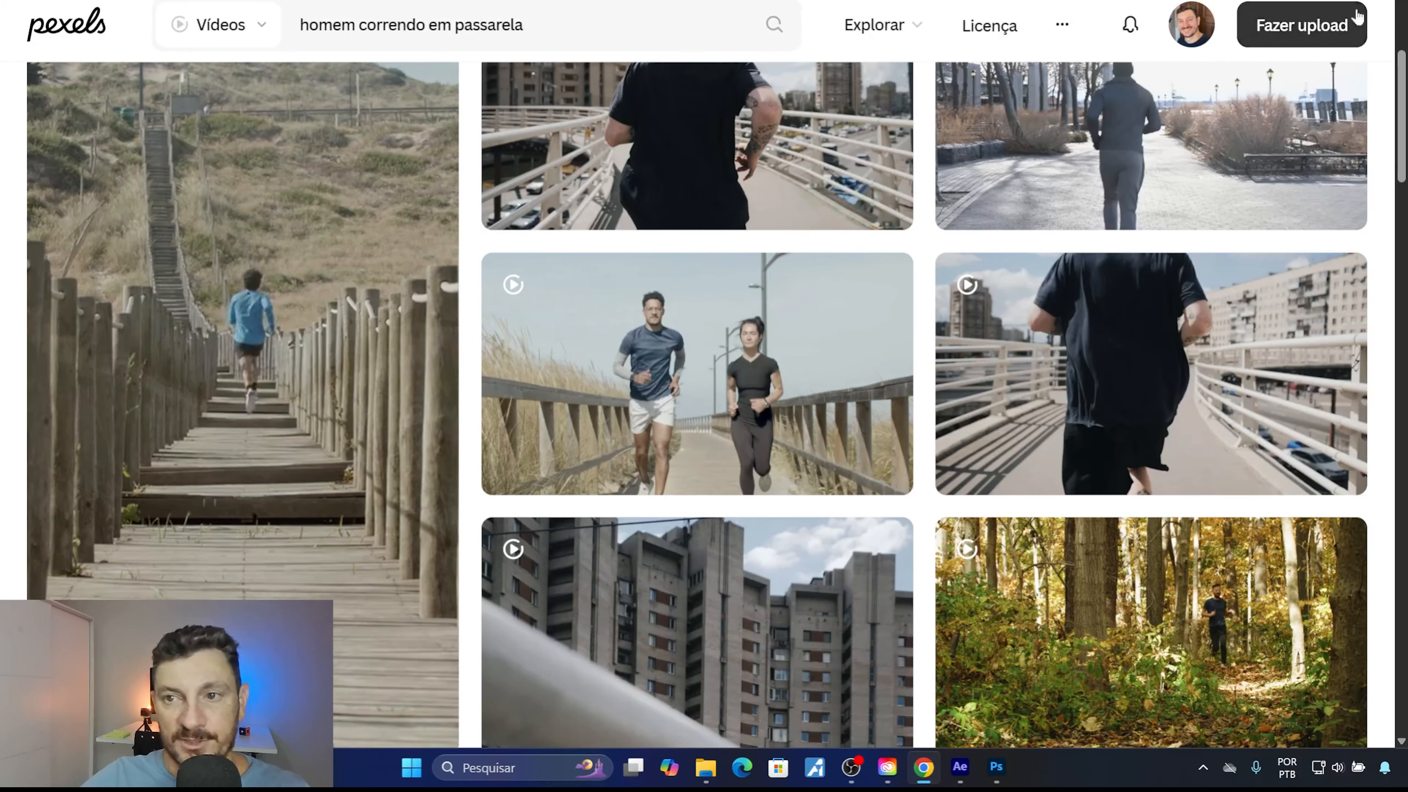
Switch to the Set_Extention_Camera_Fixa folder in File Explorer and check the Open With choices for 8380520-hd_1080_1920_25fps.mp4
key(super+d)
mouse_move(706, 767)
click(681, 712)
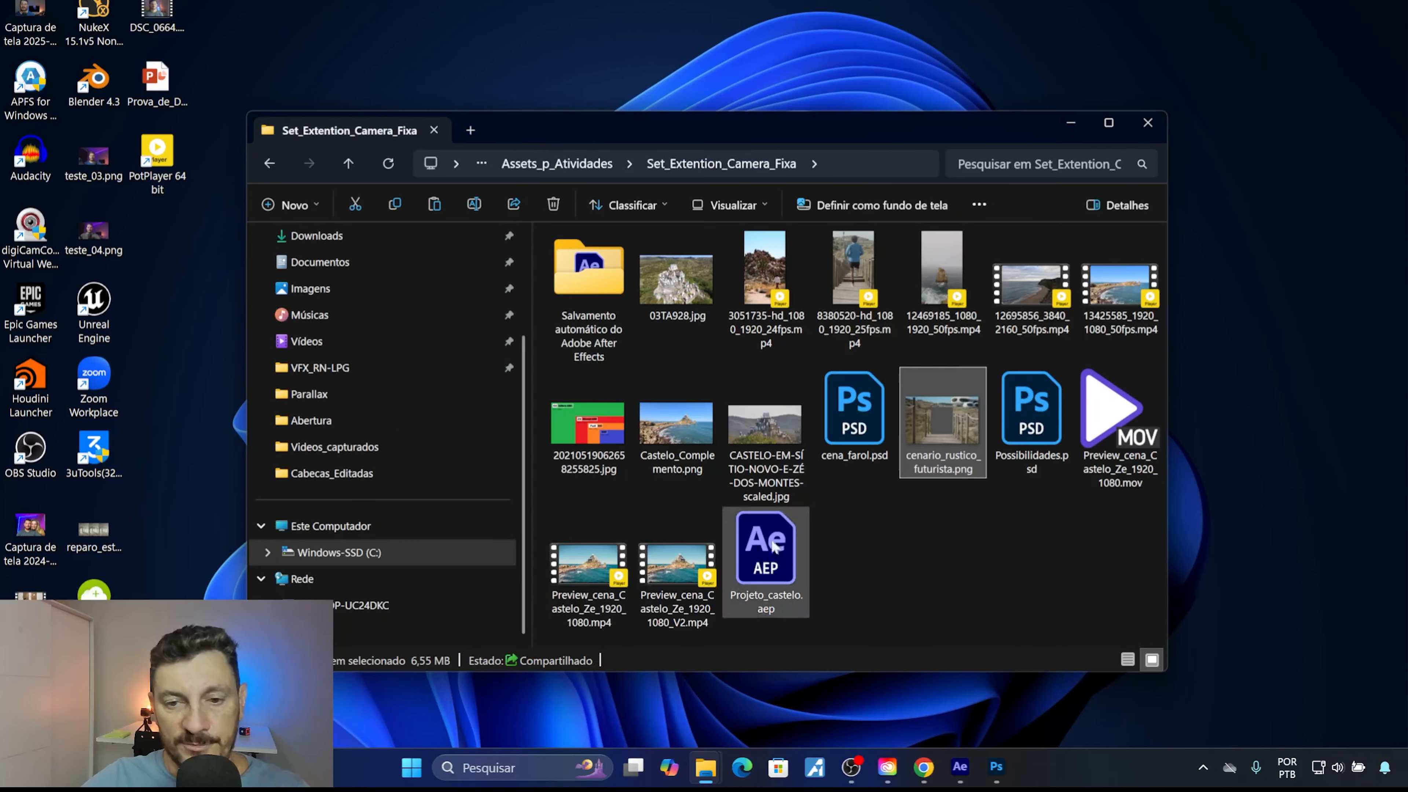
click(851, 266)
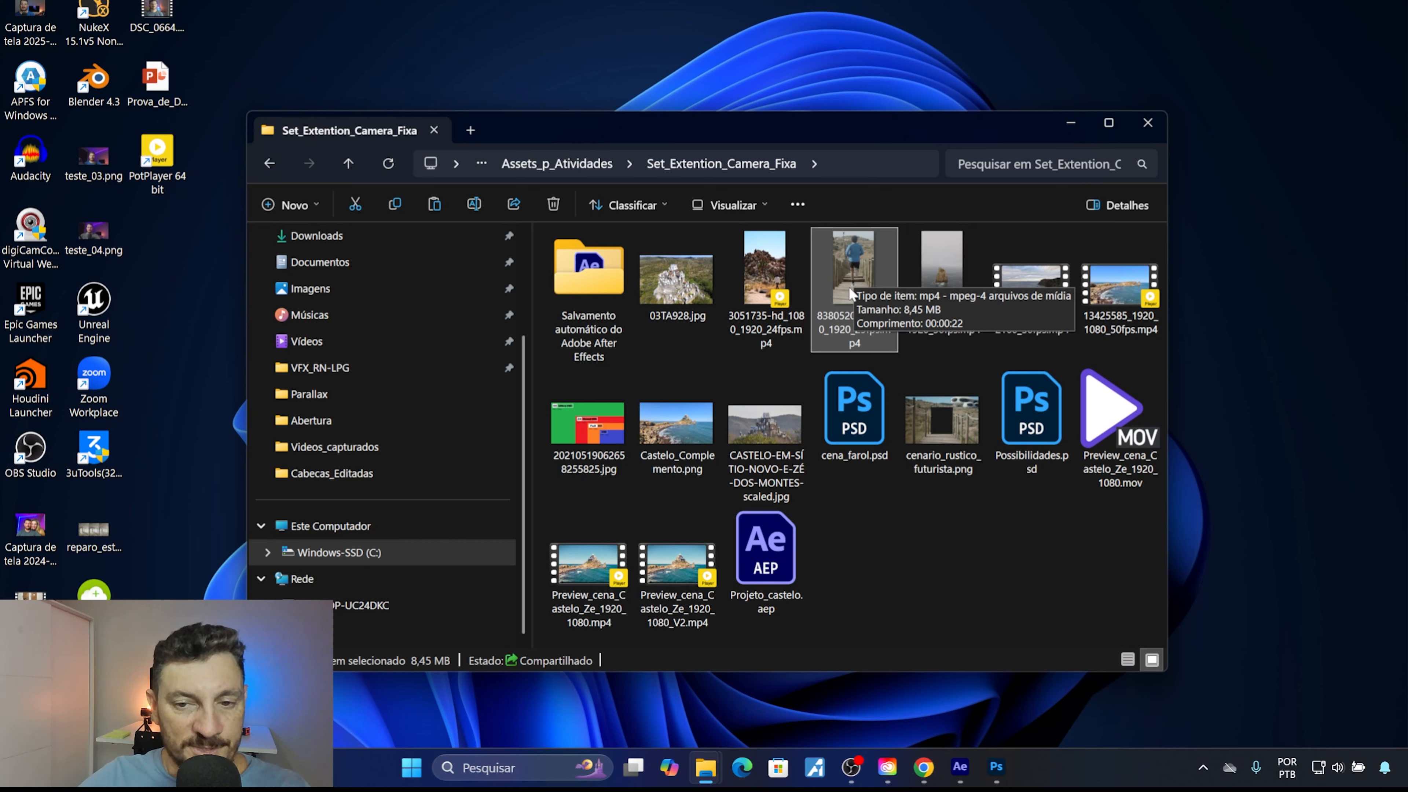
right_click(860, 298)
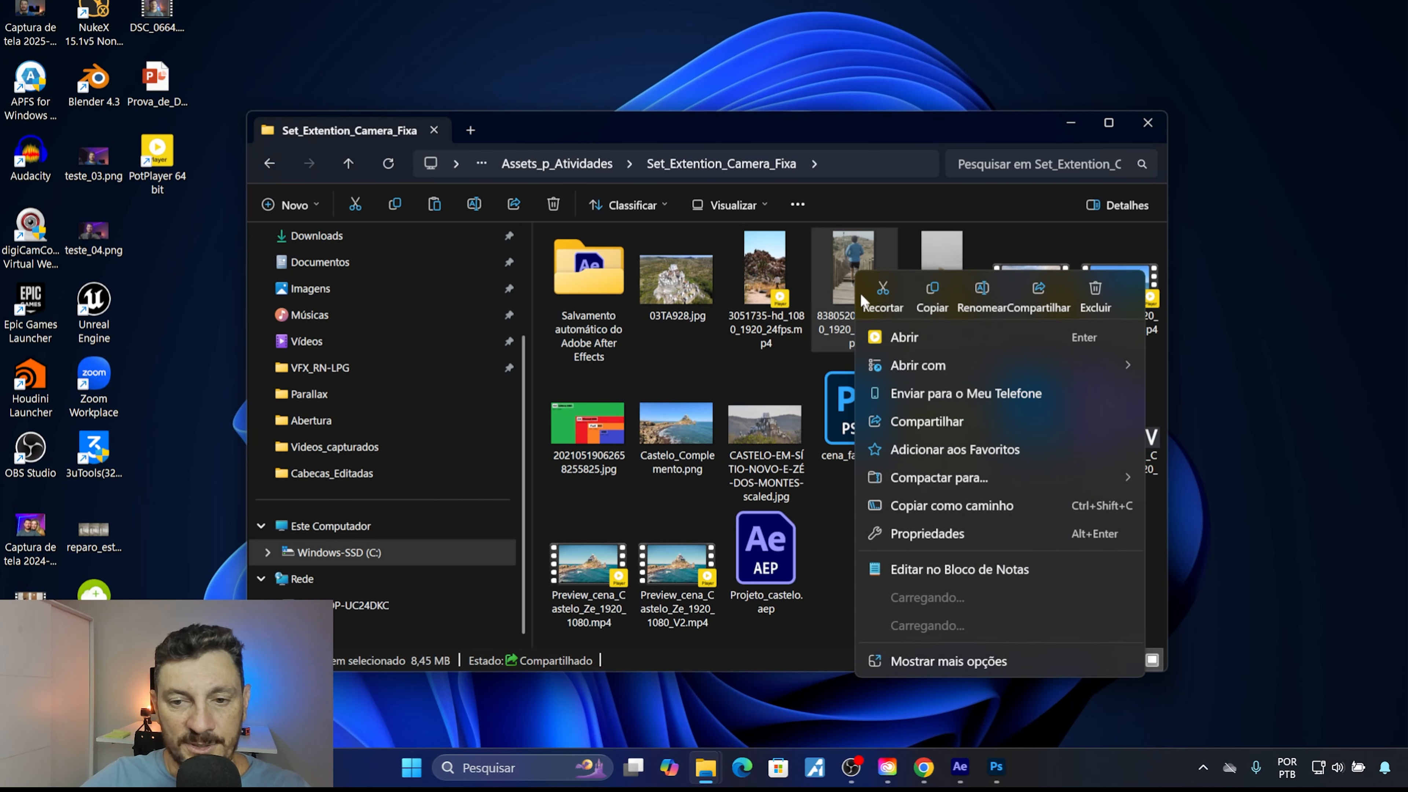
mouse_move(909, 367)
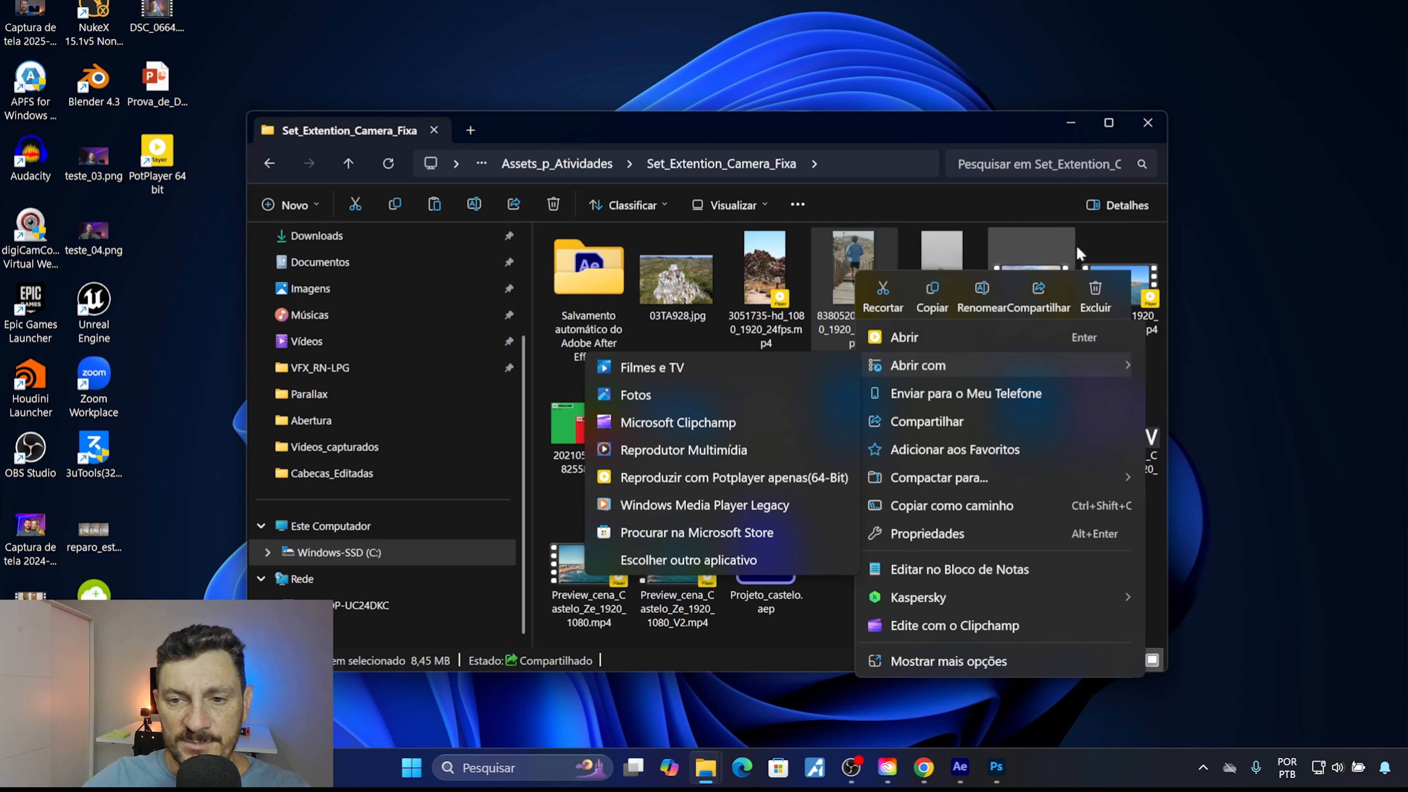
click(876, 192)
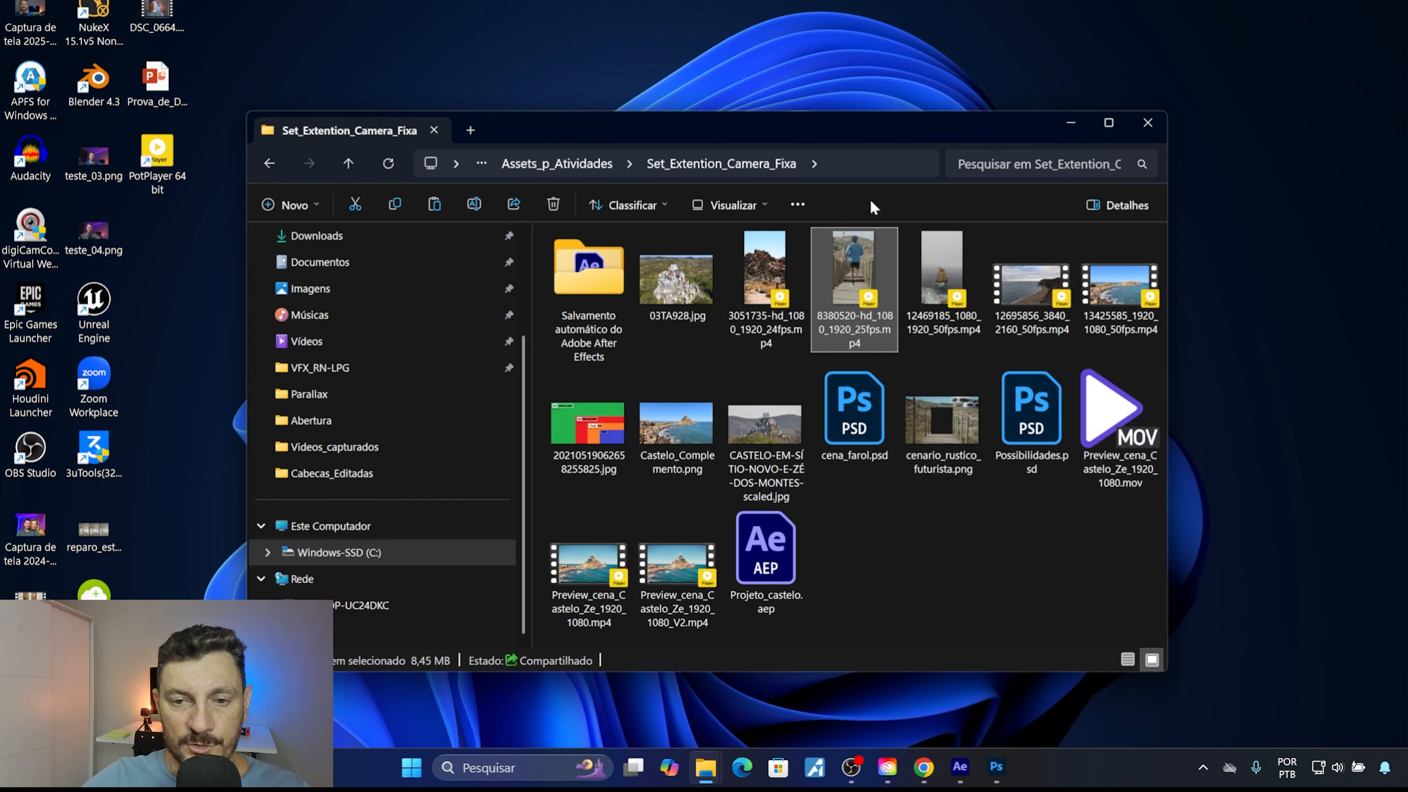
Switch to Photoshop and open 8380520-hd_1080_1920_25fps.mp4 from the Set_Extention_Camera_Fixa folder, keeping its embedded color profile
click(992, 763)
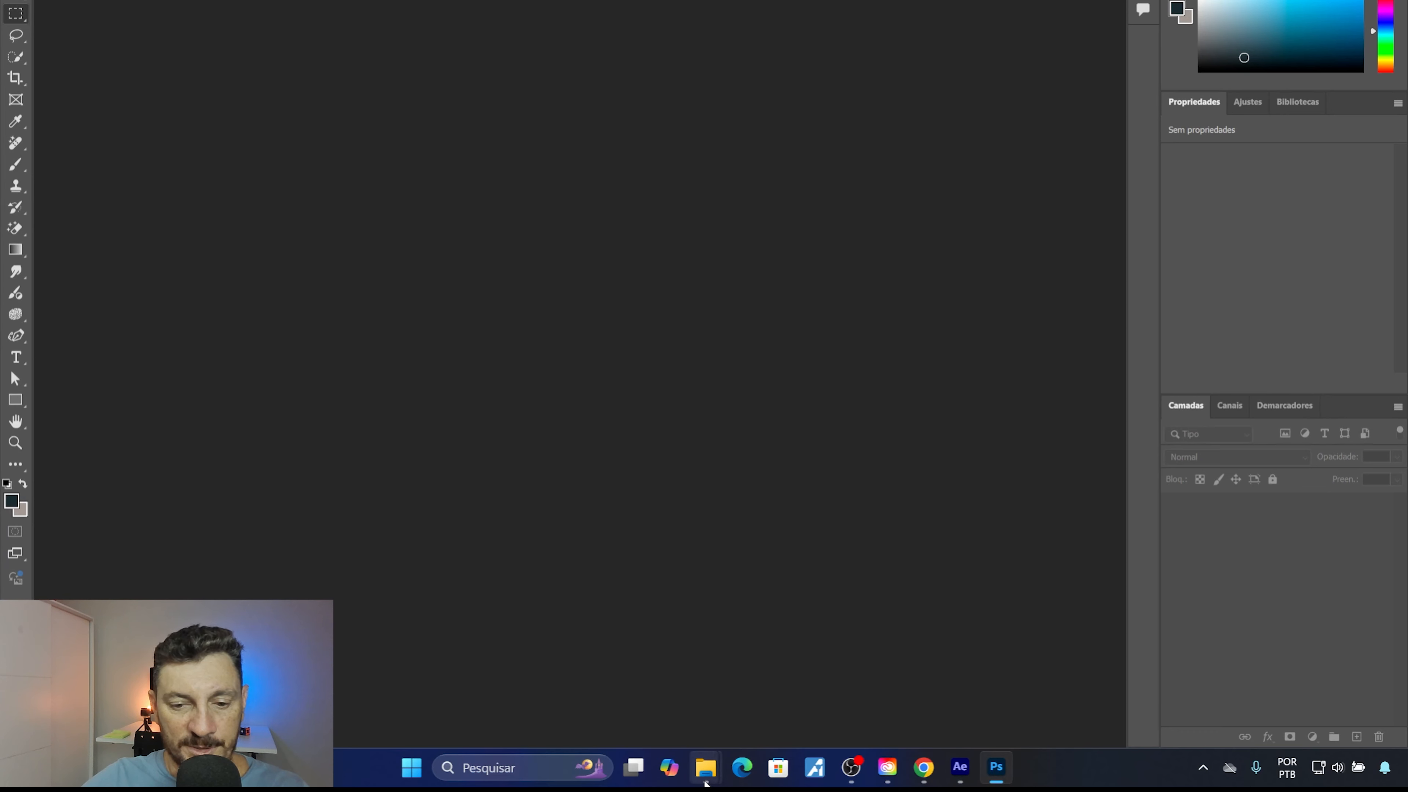
mouse_move(705, 767)
click(737, 696)
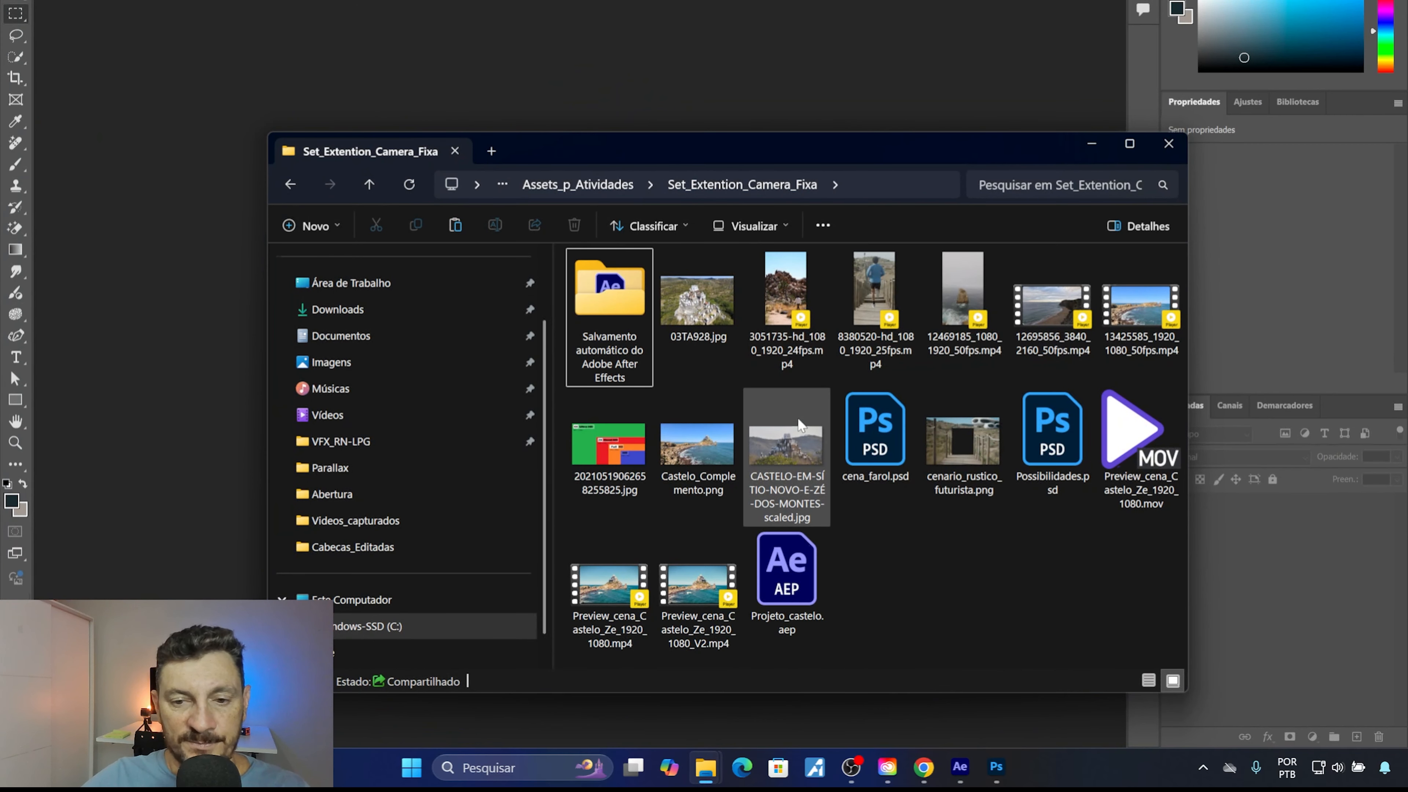
drag(873, 285, 138, 166)
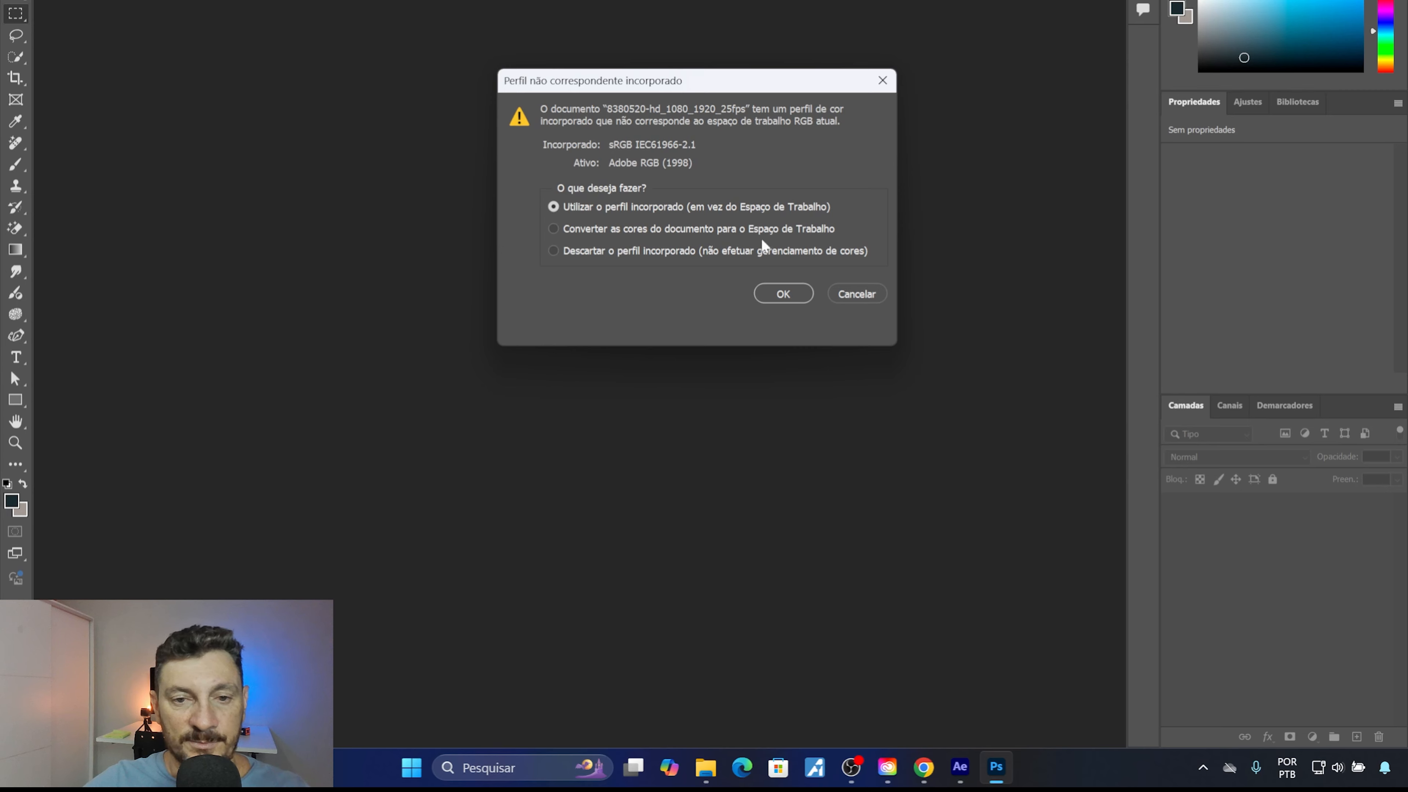
click(777, 292)
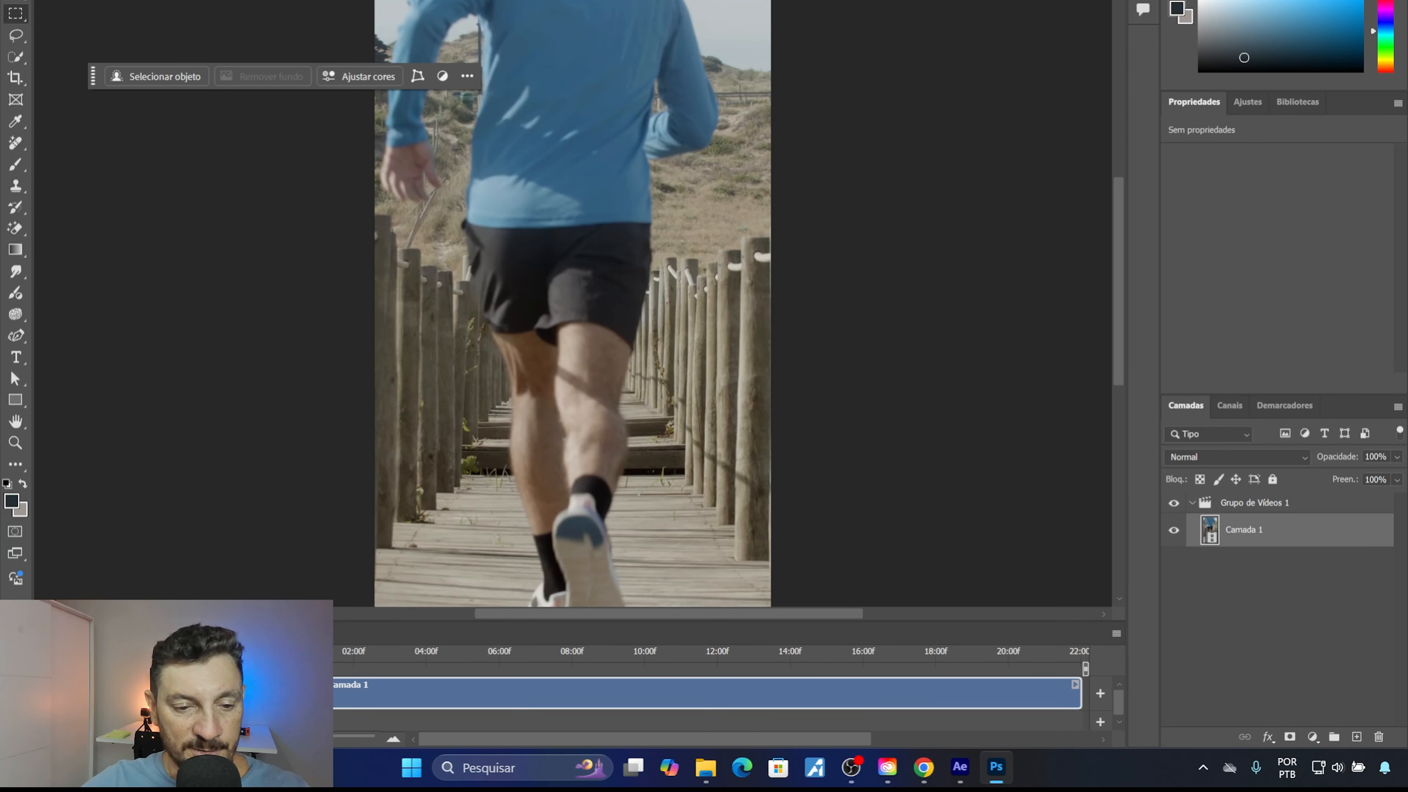
Scrub through the video timeline to examine the runner and the fixed framing, stopping at about 06:00f
drag(281, 653, 636, 655)
drag(449, 654, 501, 652)
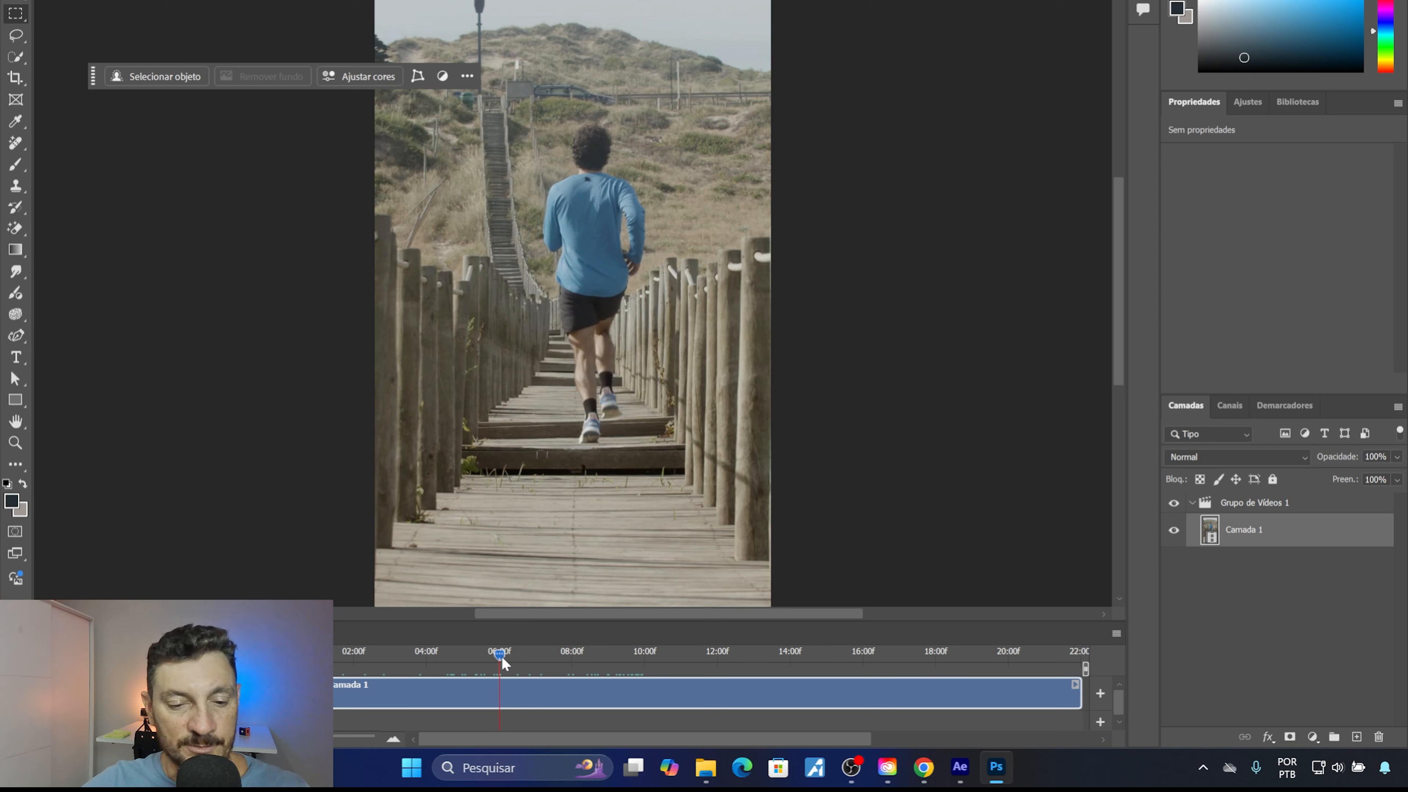
drag(500, 655, 623, 650)
drag(478, 655, 494, 657)
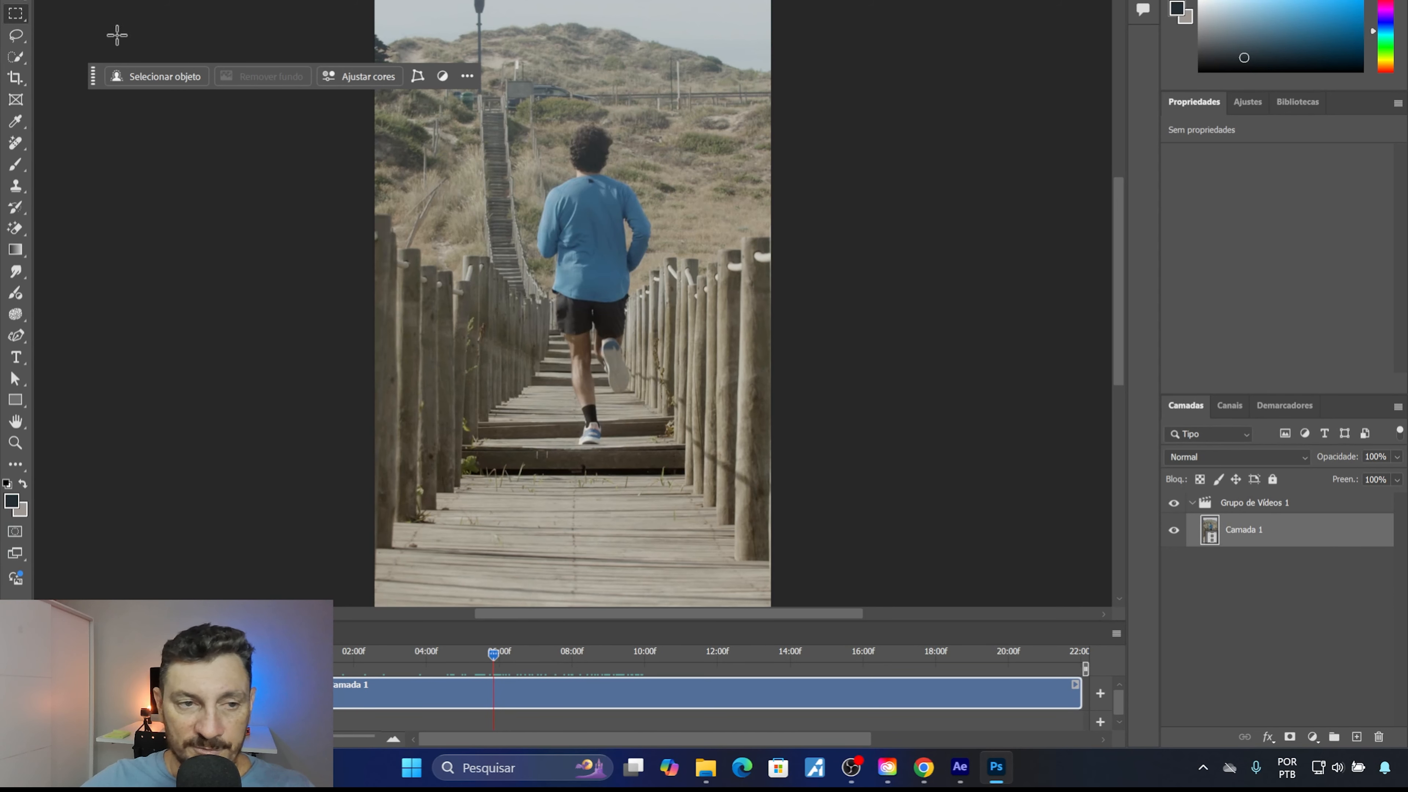
Move the contextual task bar clear of the work area and crop outward on both sides of the vertical clip to make a landscape canvas
drag(92, 71, 718, 24)
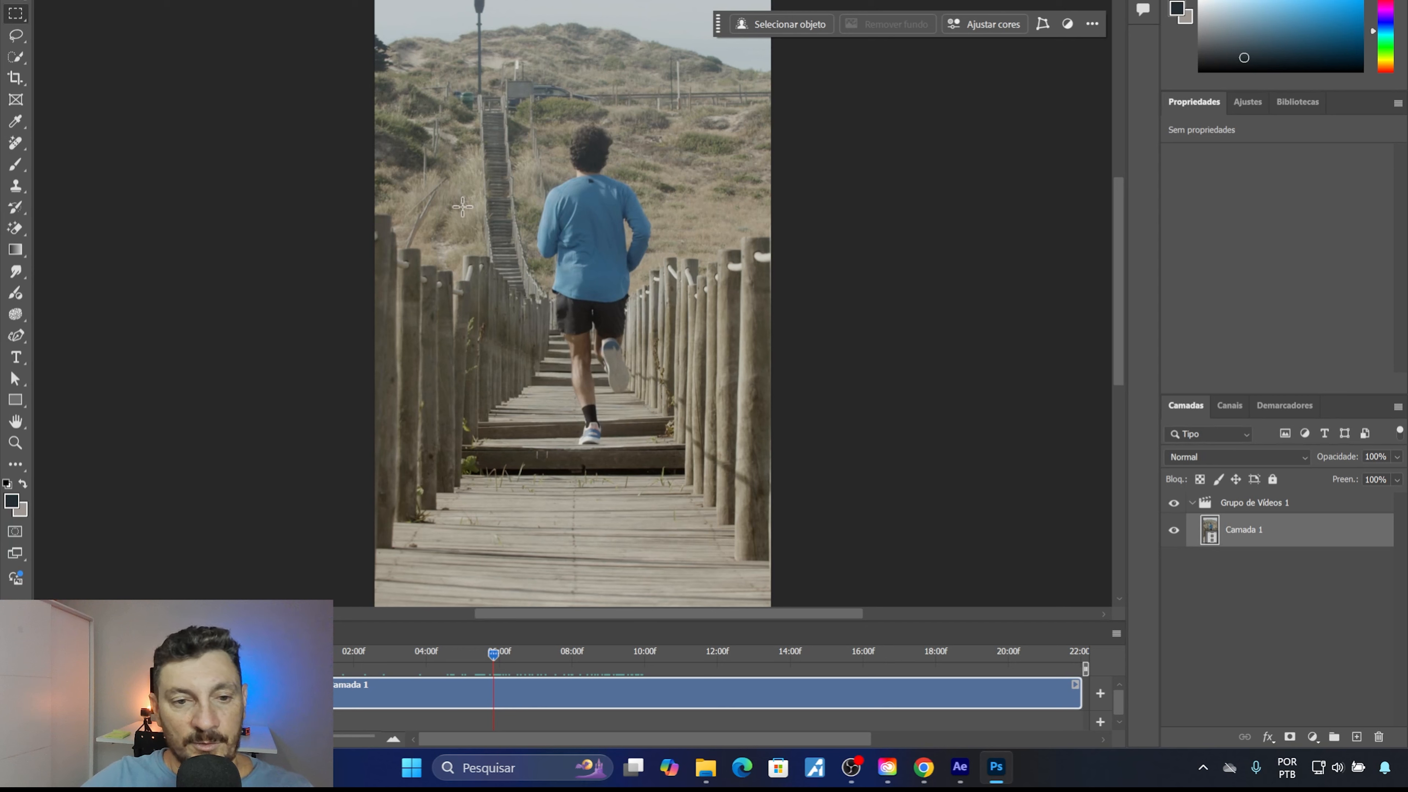
scroll(460, 277, down, 1)
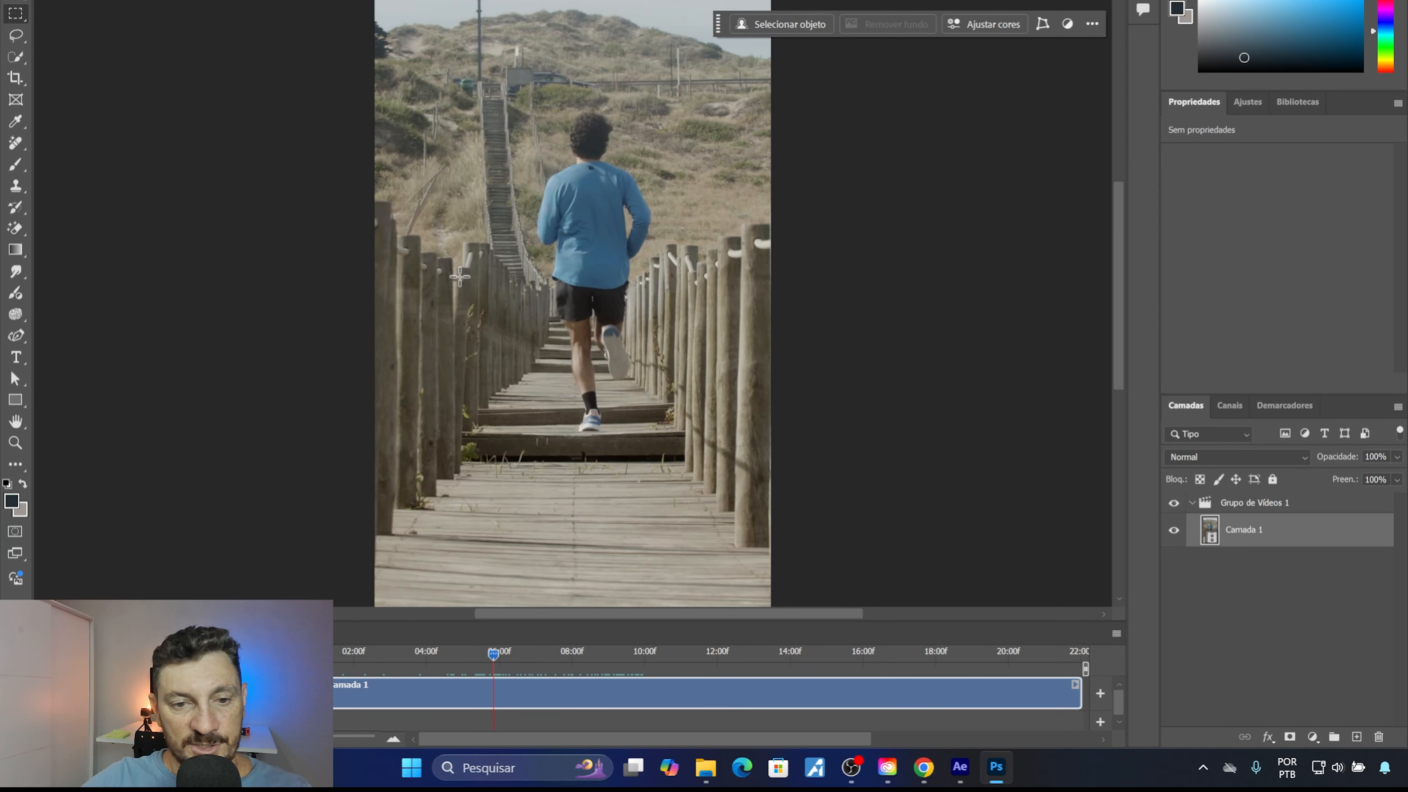
key(ctrl+minus)
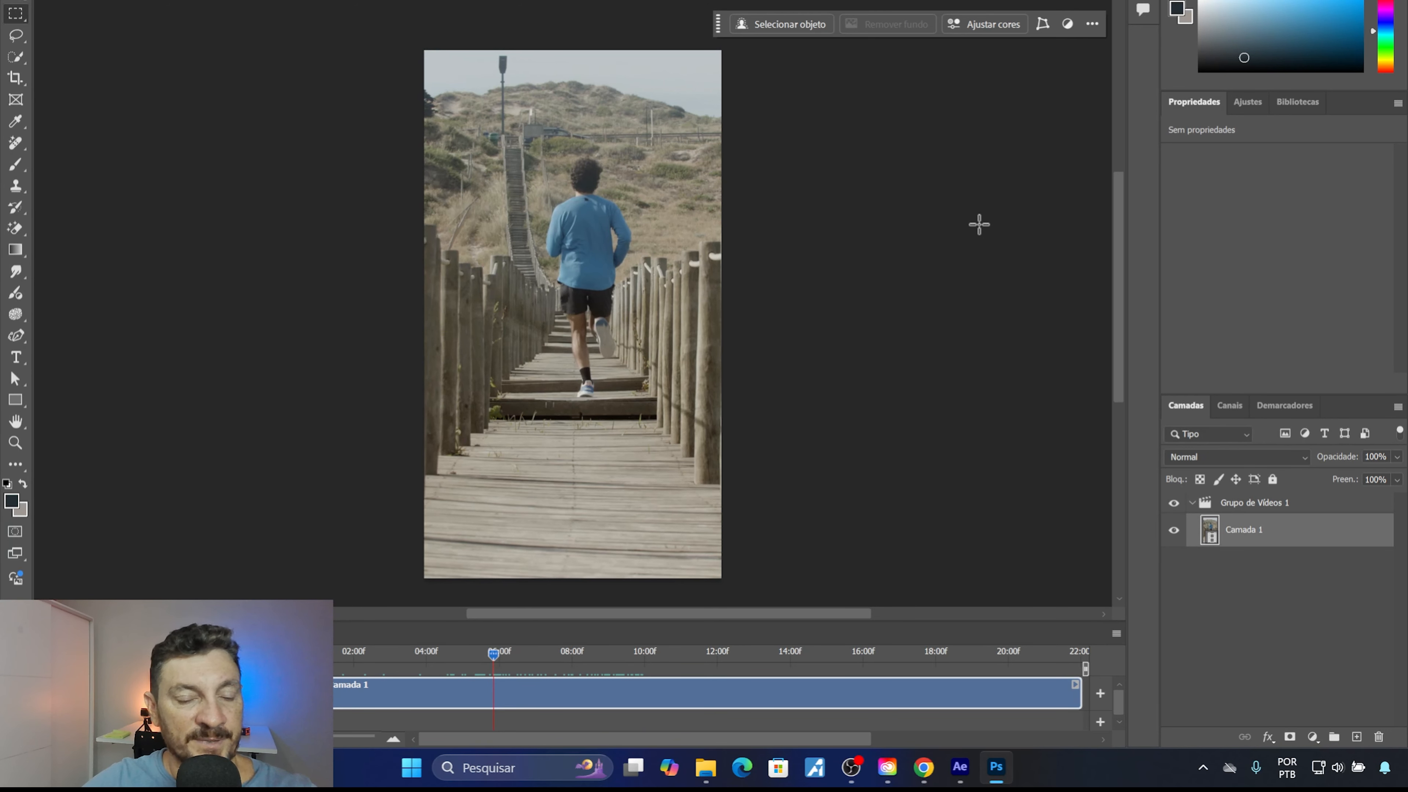
click(15, 79)
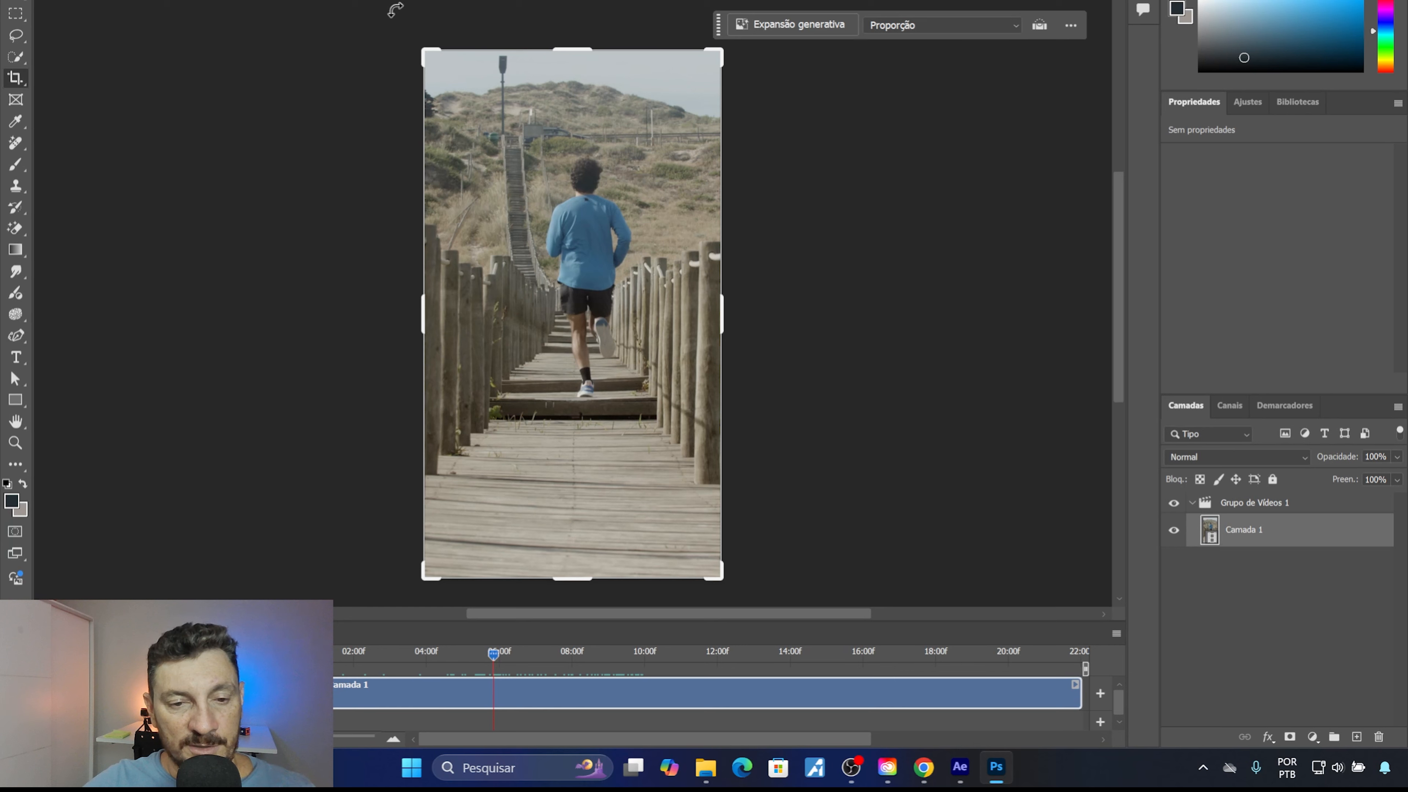
drag(420, 320, 270, 315)
drag(879, 309, 1030, 313)
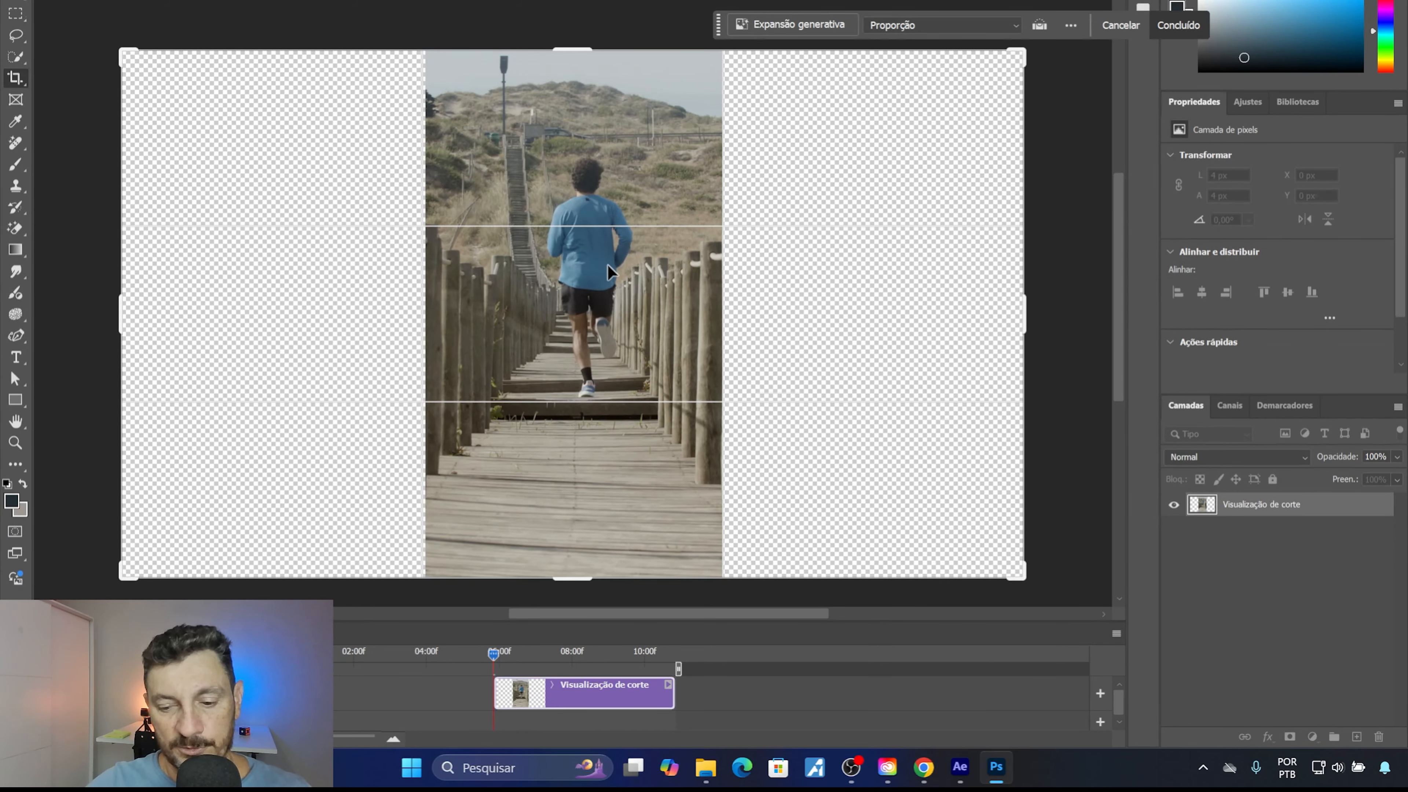
key(Return)
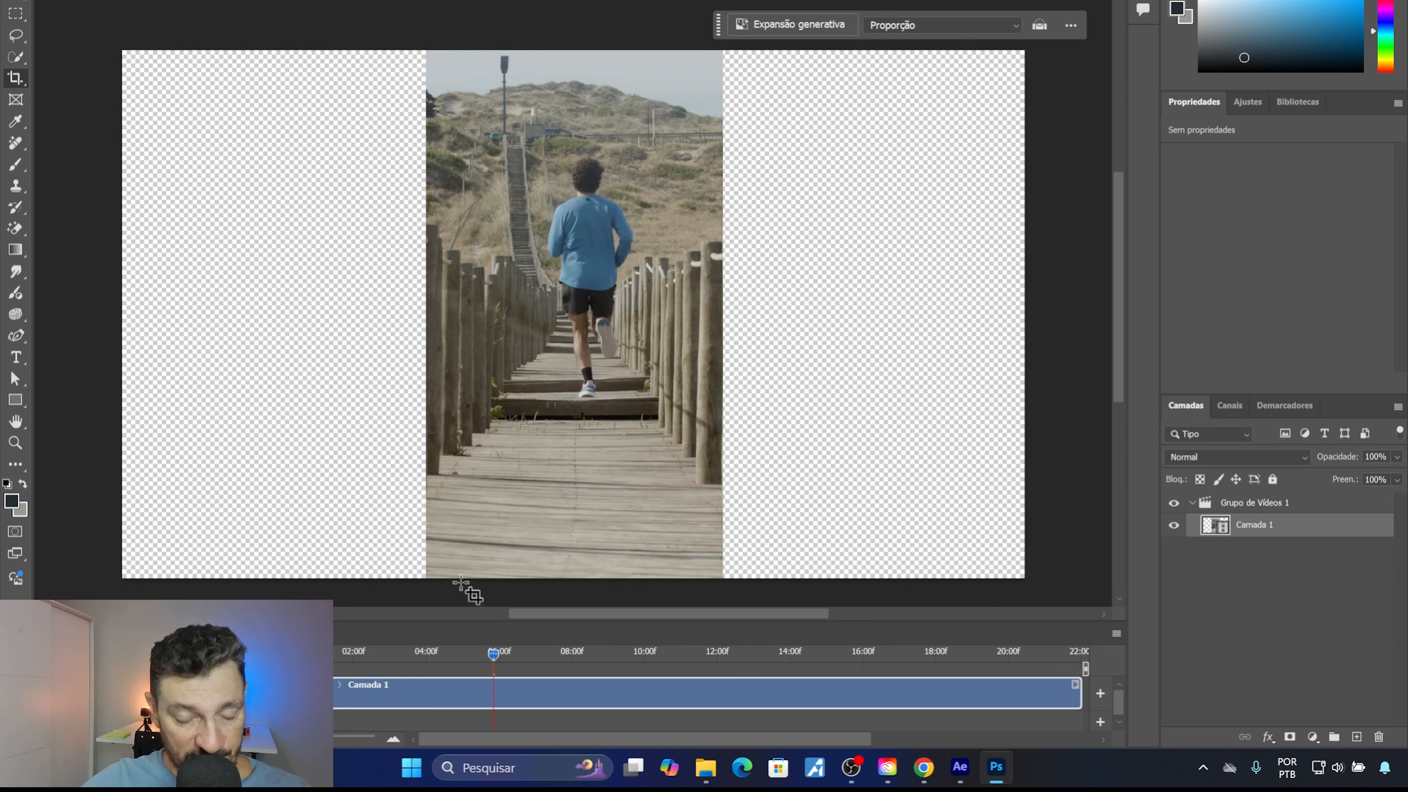
Scrub the clip on the widened canvas to about 14:00f and return the playhead to the first frame
click(427, 652)
drag(428, 652, 799, 674)
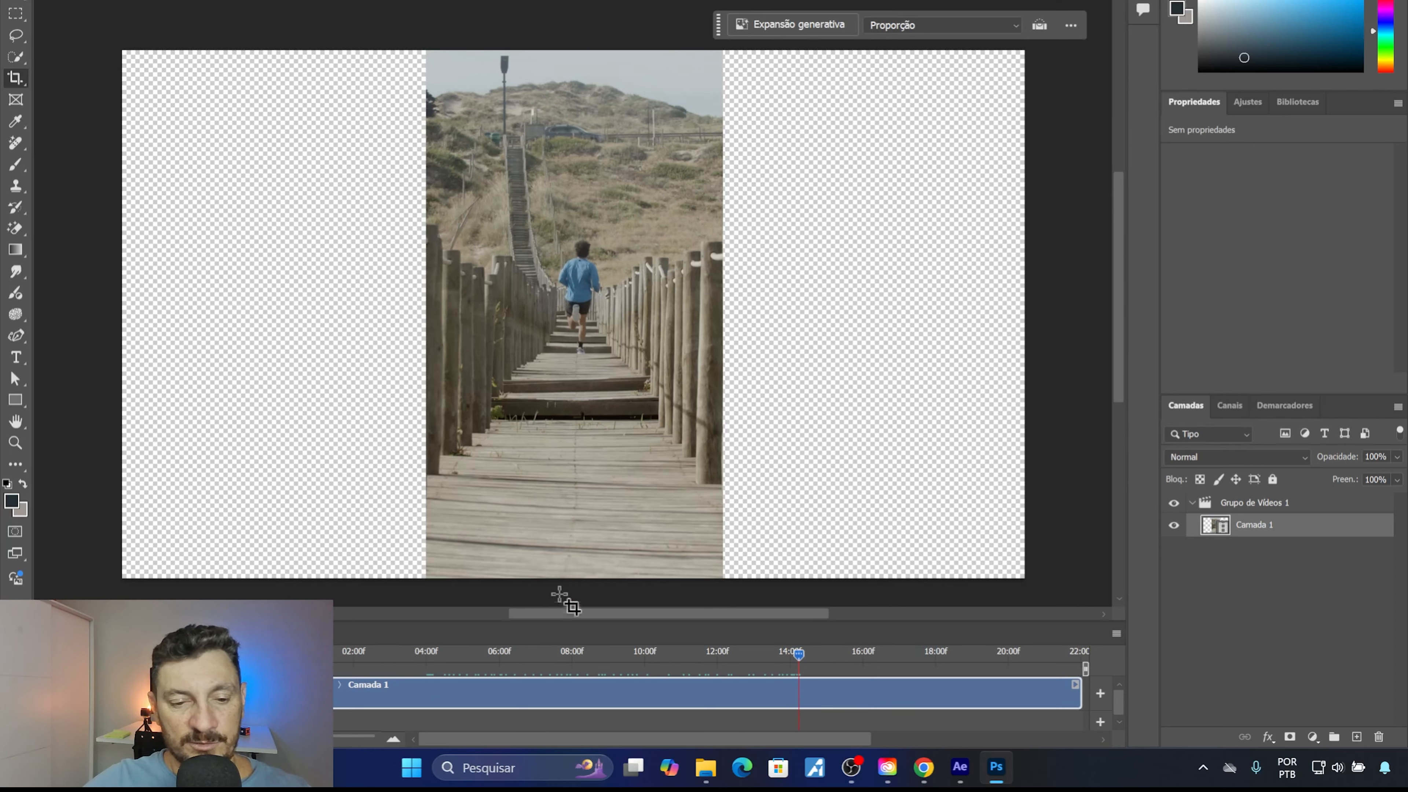
key(Home)
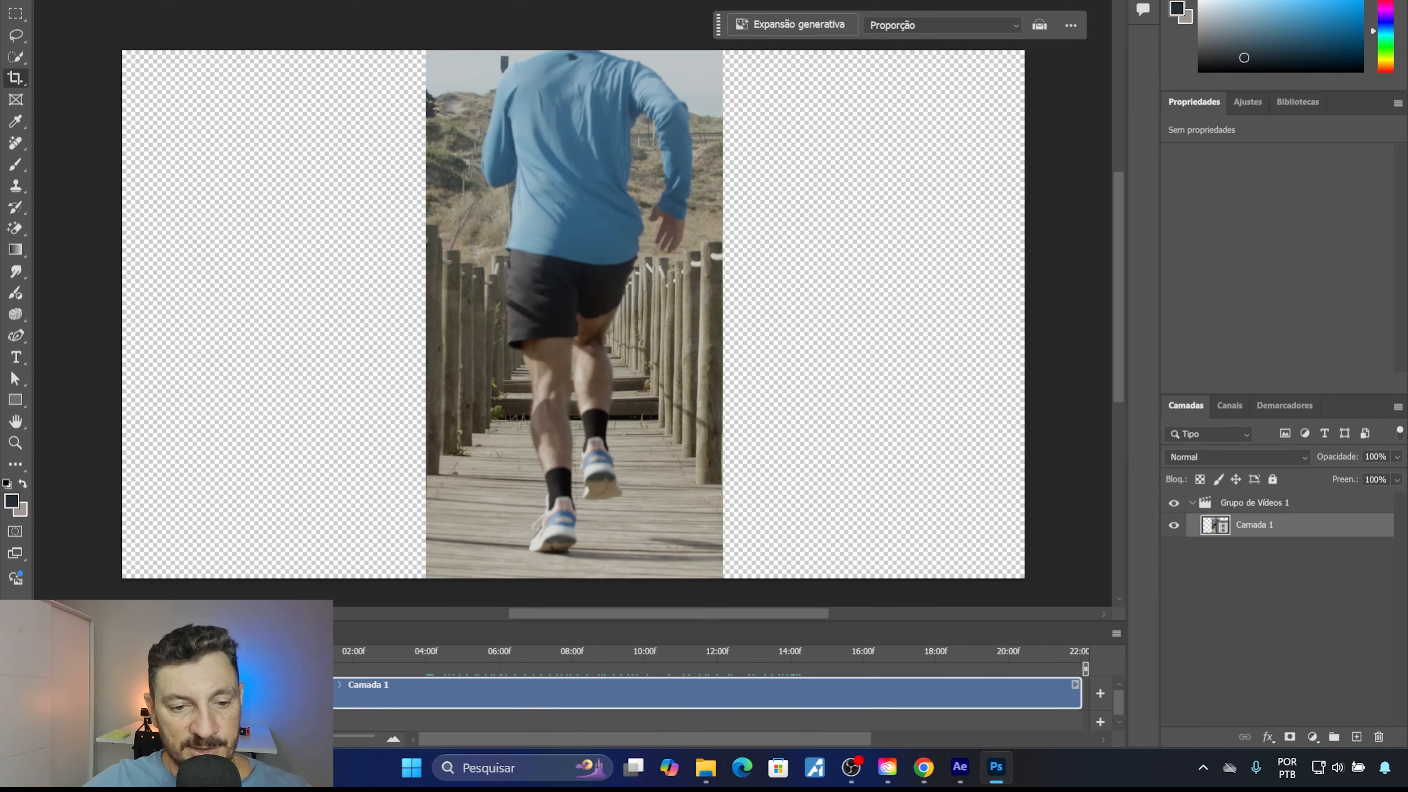
Play through the clip and park the playhead at about 12:00f, with the runner farther along the walkway
key(space)
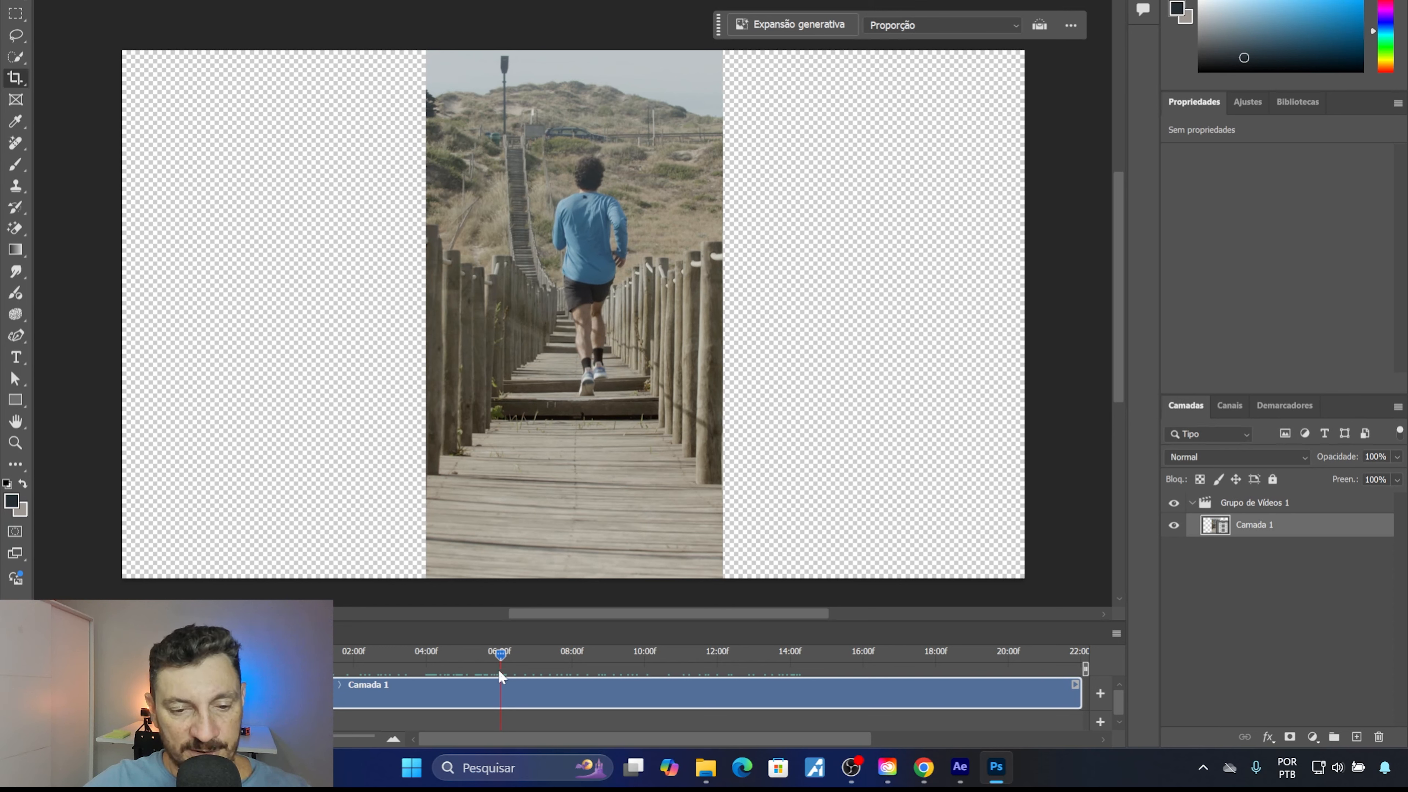
click(467, 652)
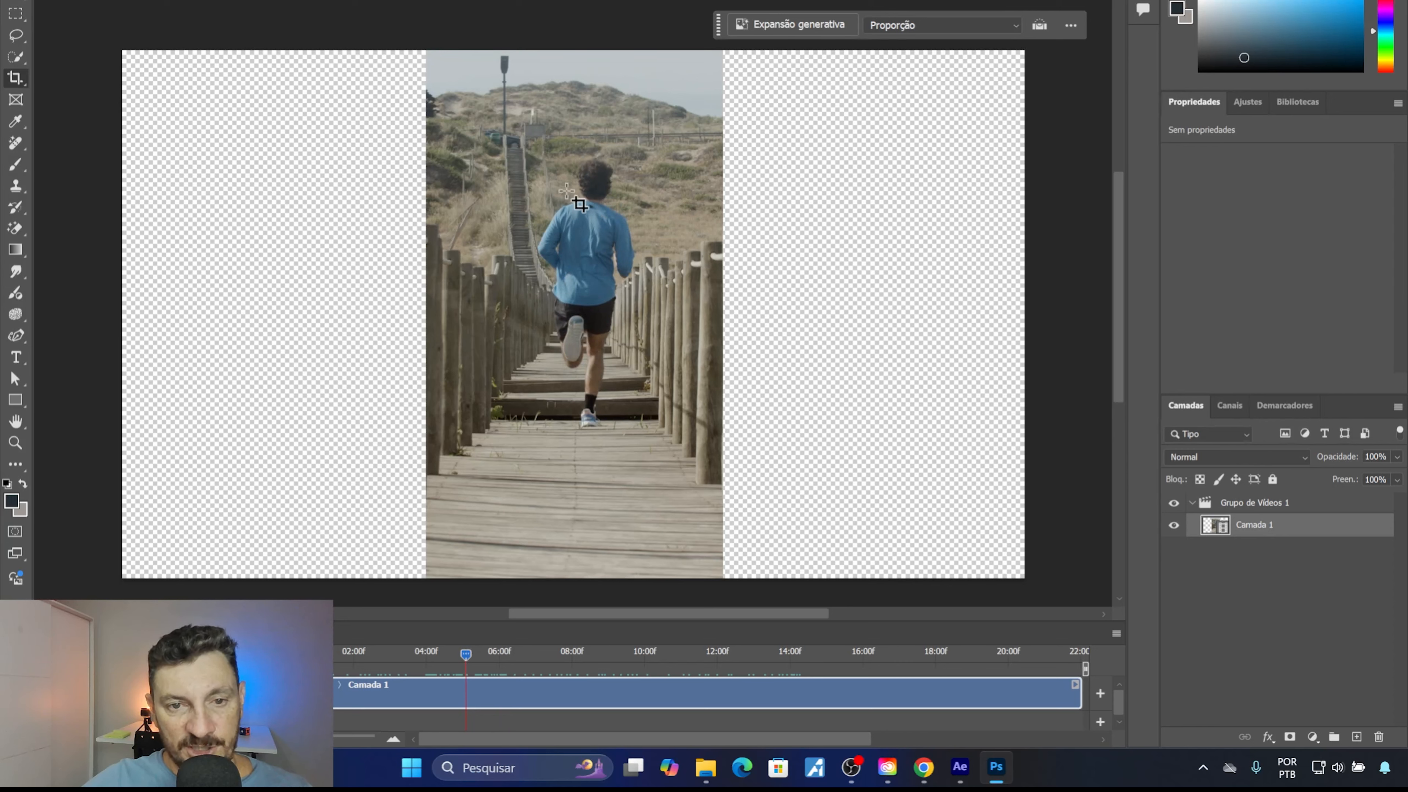
drag(469, 656, 719, 673)
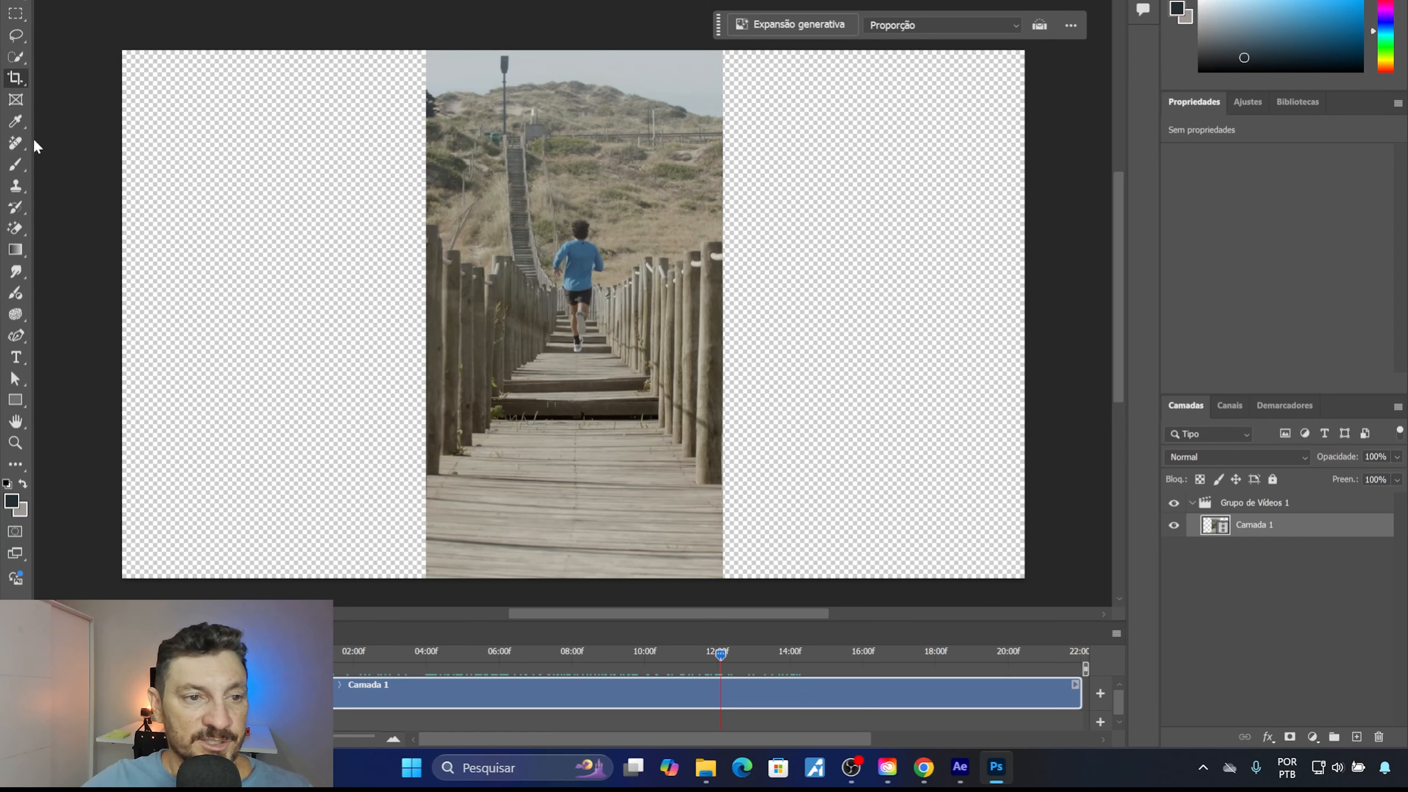
Select the empty side areas plus strips along all the video's edges, leaving a central rectangle around the runner unselected
key(m)
drag(123, 51, 447, 591)
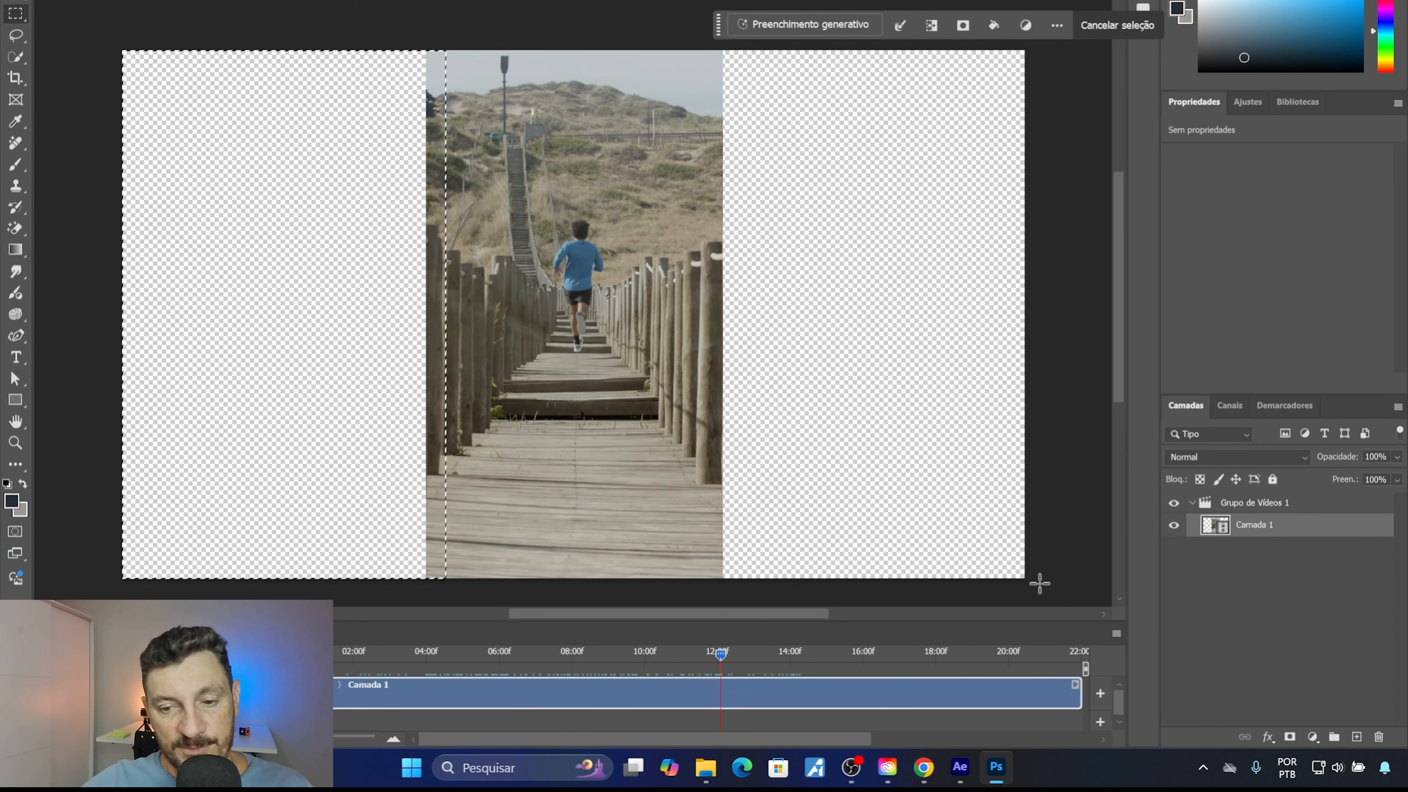
drag(1039, 591, 698, 32)
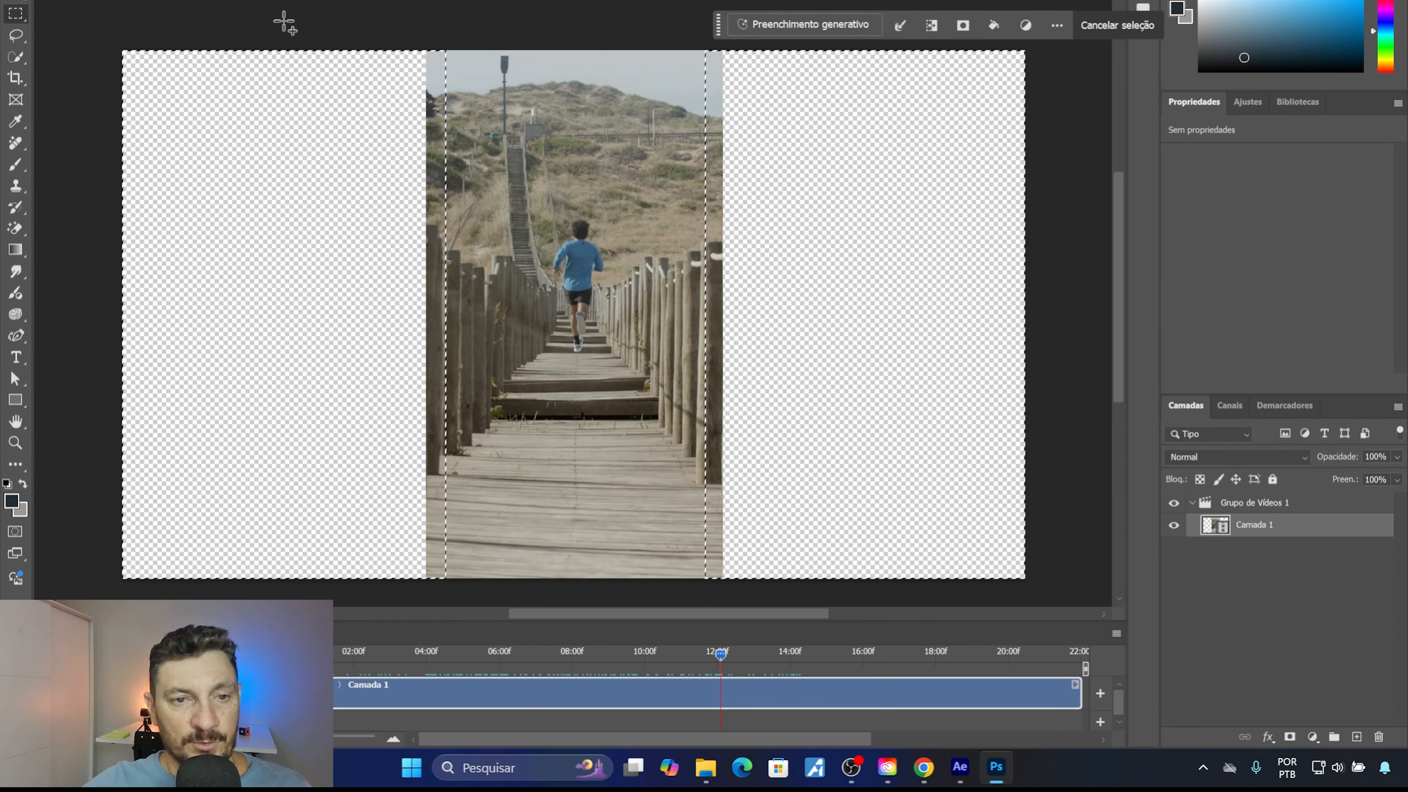
drag(294, 16, 746, 157)
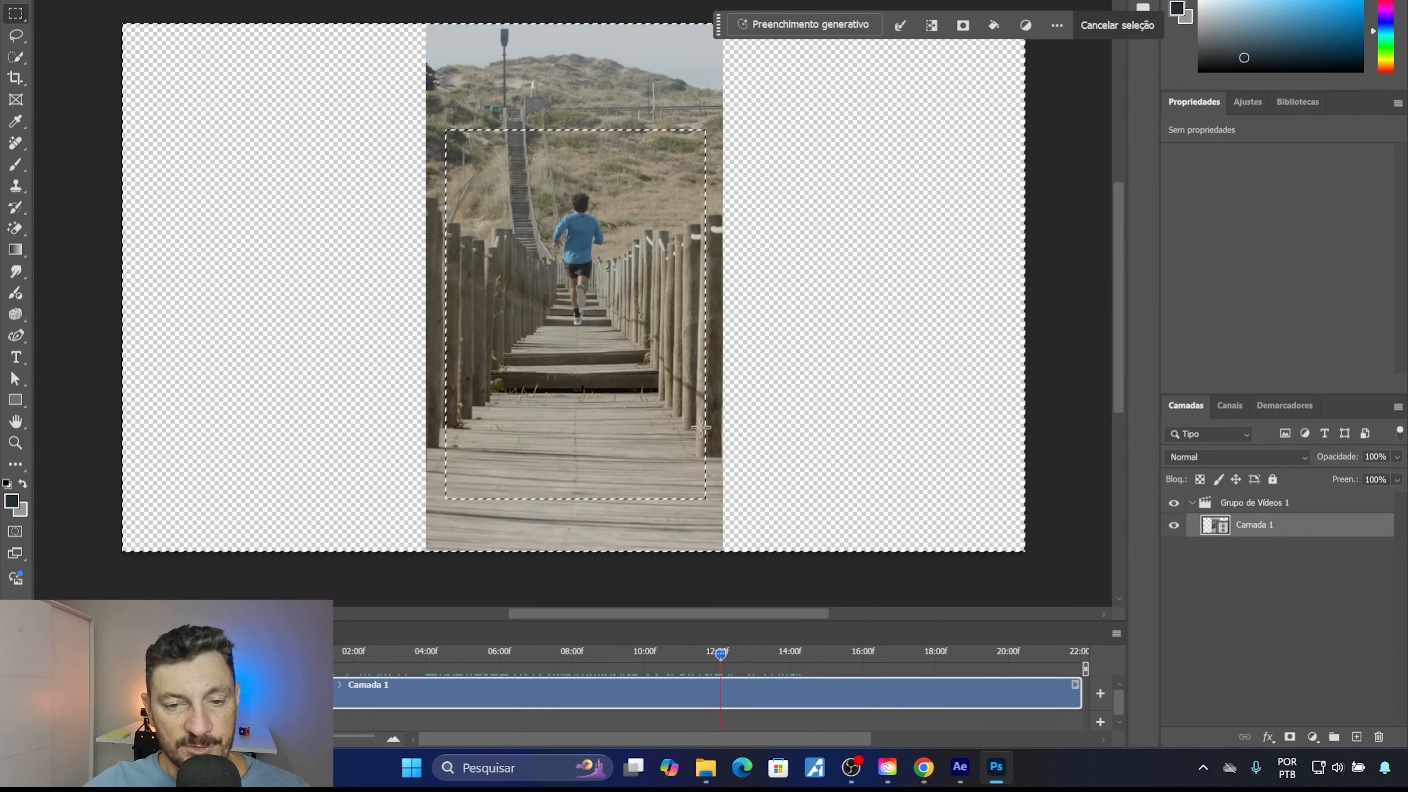
Run a generative fill on the selection with the prompt "cenario com arquitetura futurista moderna"
click(779, 26)
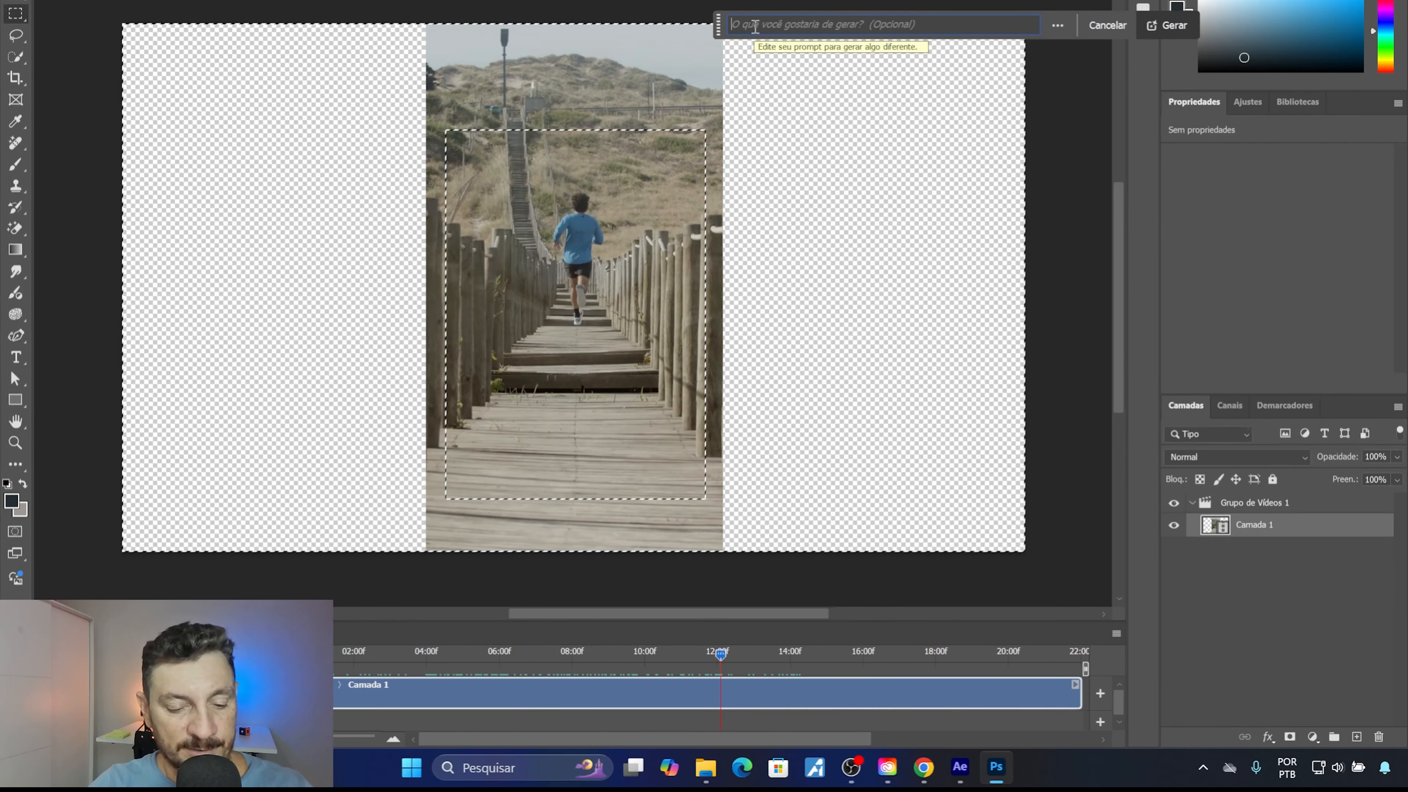
text(cenario com ar)
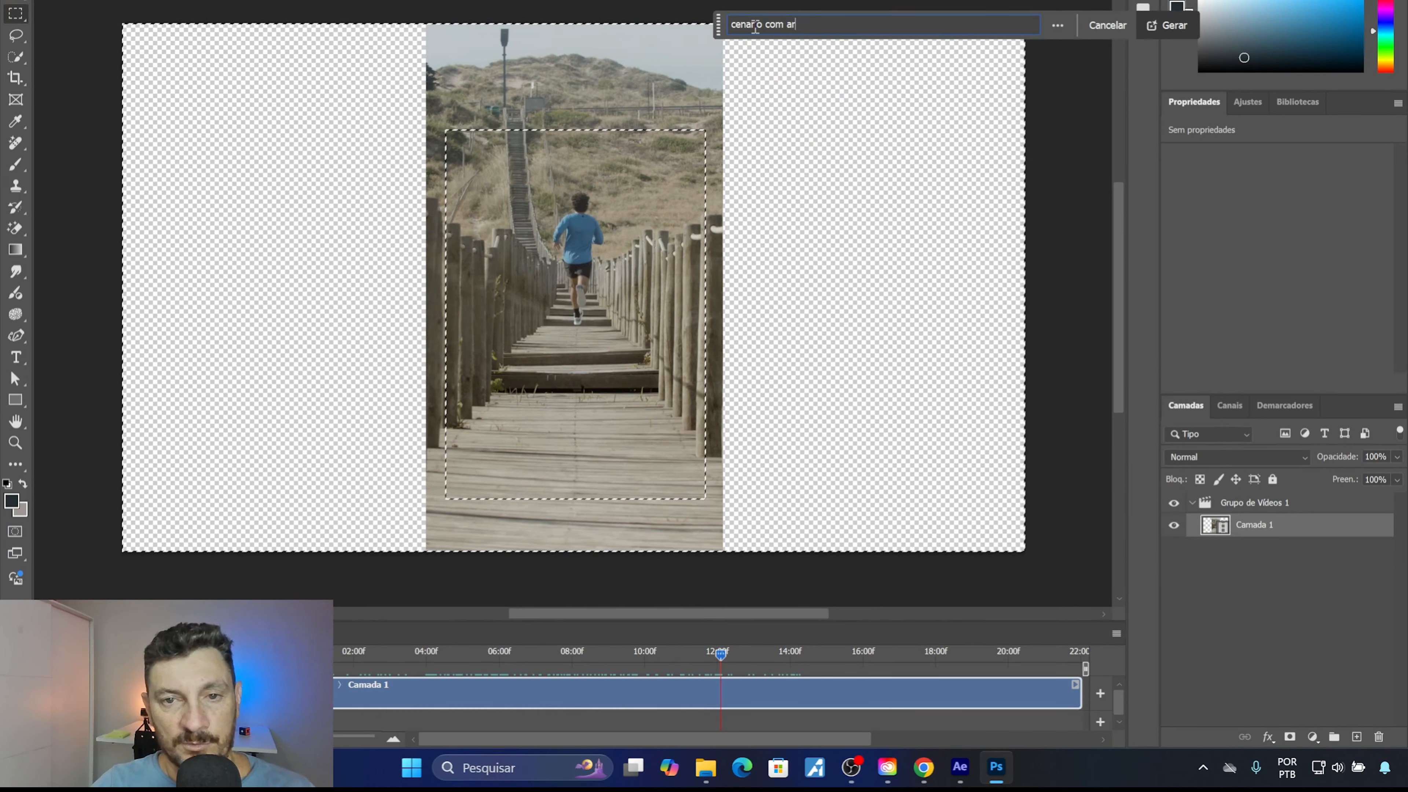
text(quitet)
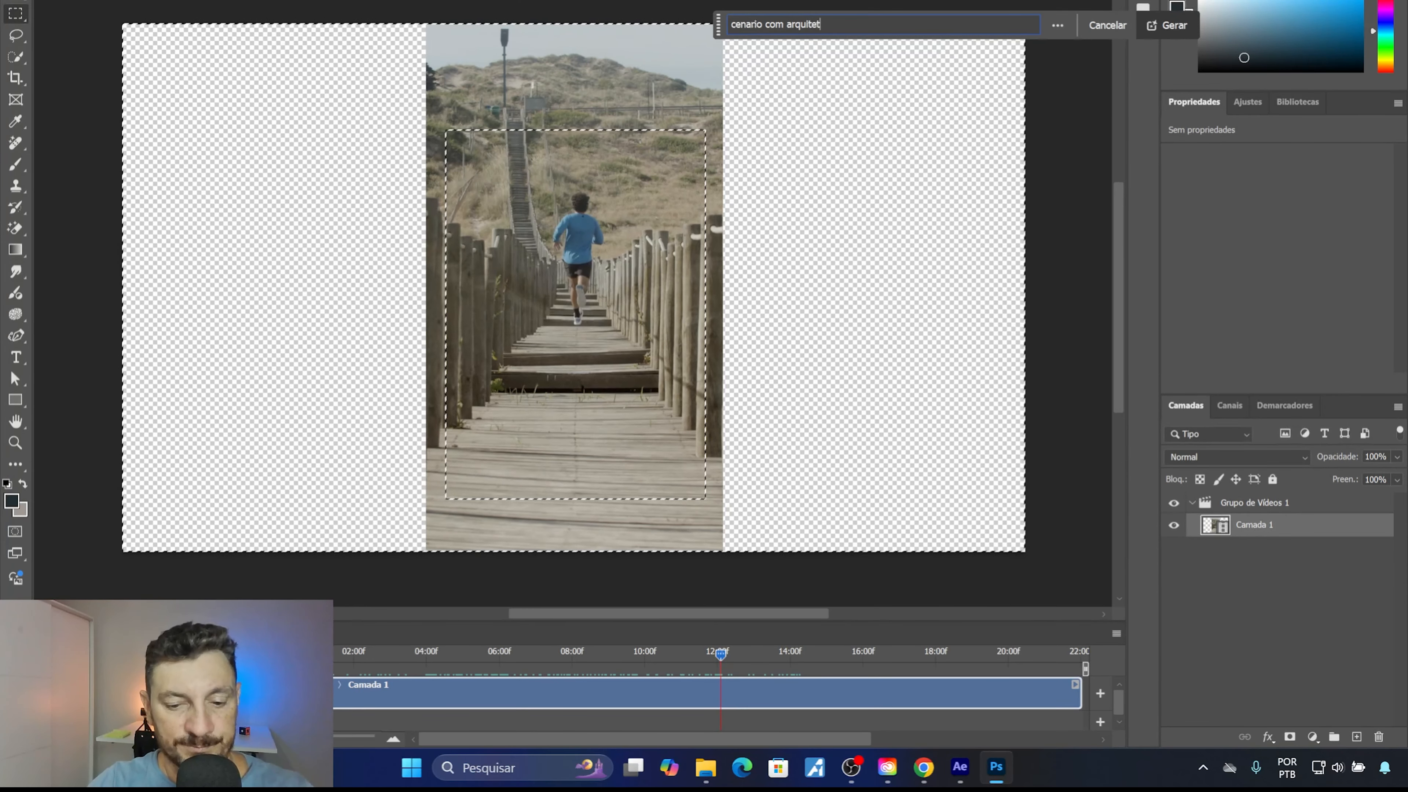
text(ura futurista)
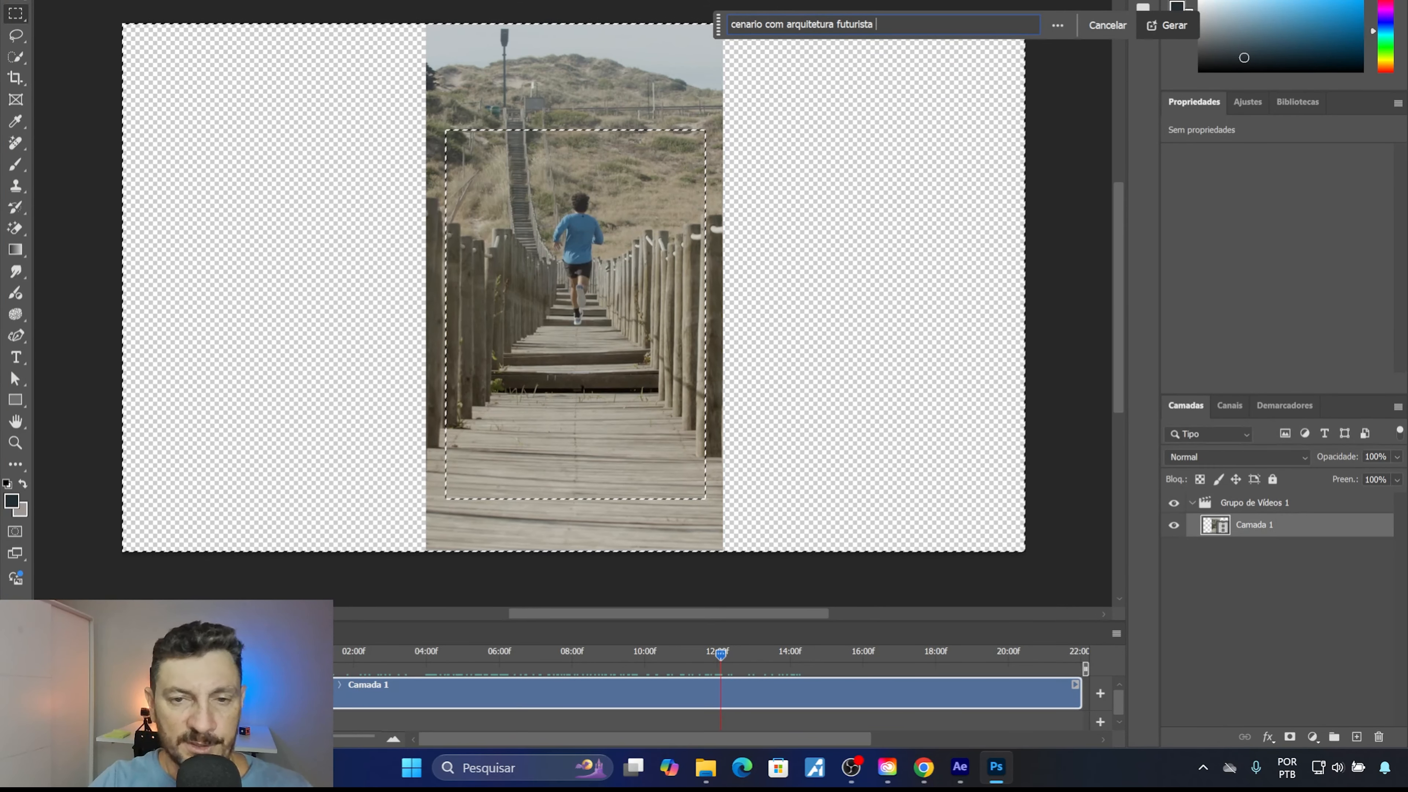
text( moderna)
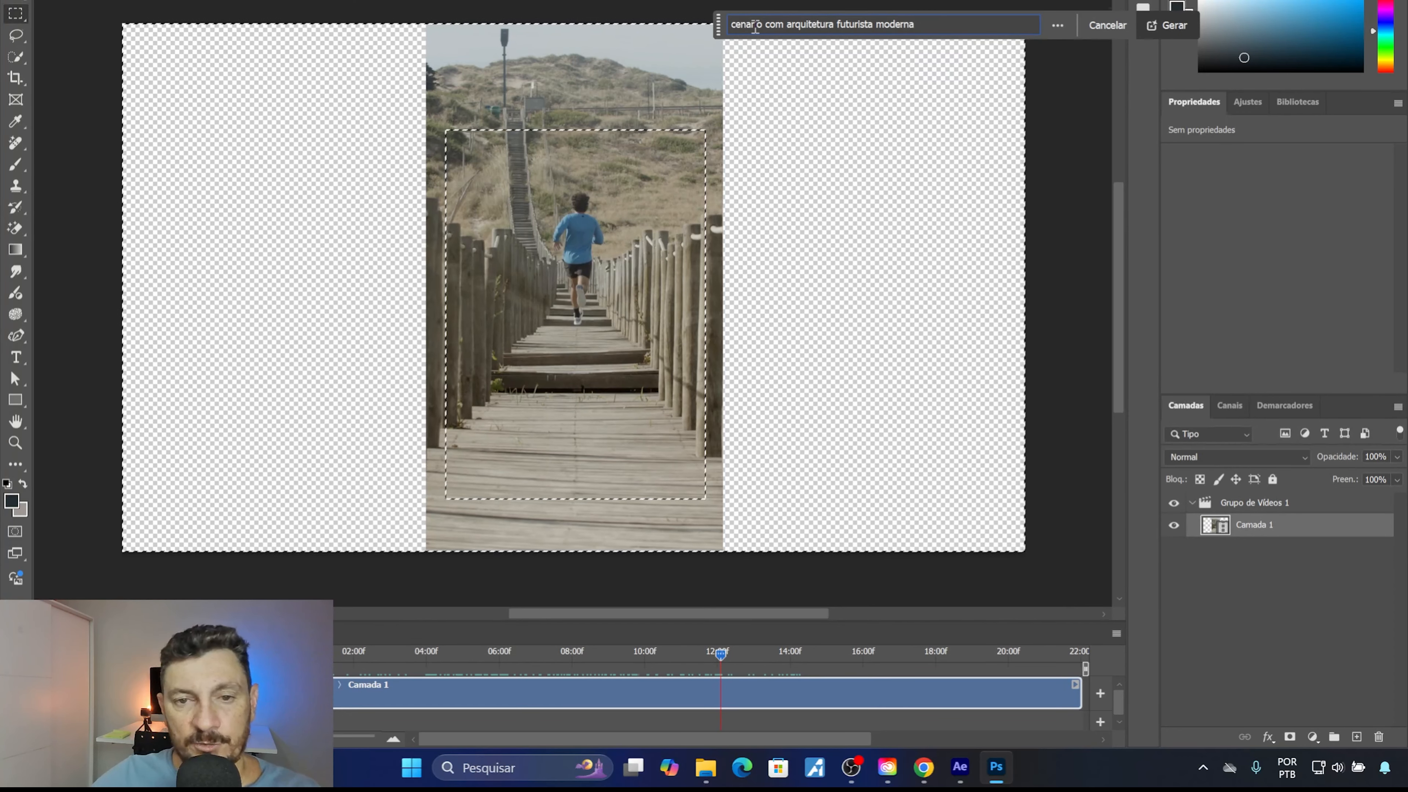
click(1171, 27)
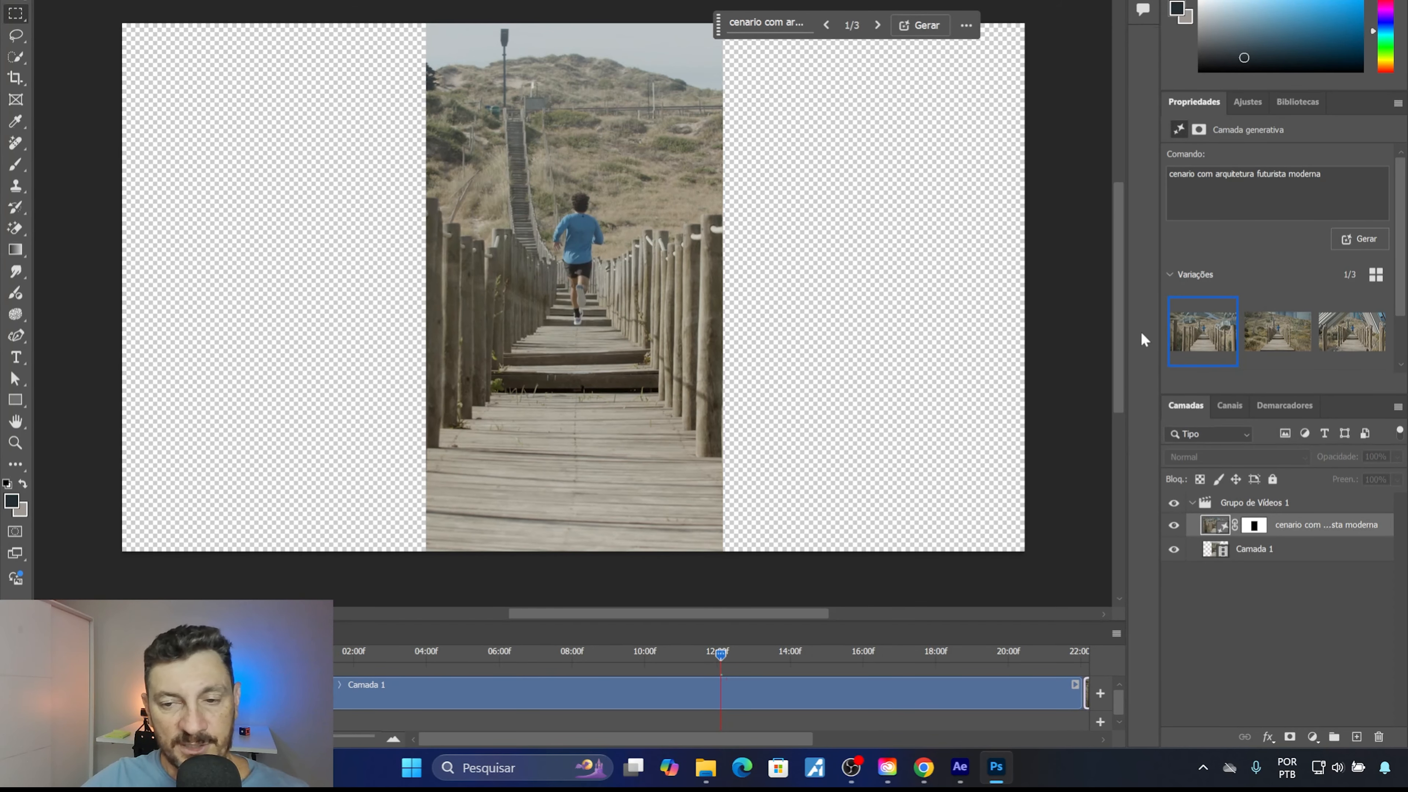
Enlarge the timeline area, move the generated layer above Grupo de Vídeos 1 and shift its clip over the video at about 12:00f
scroll(1113, 349, down, 3)
scroll(1095, 347, up, 3)
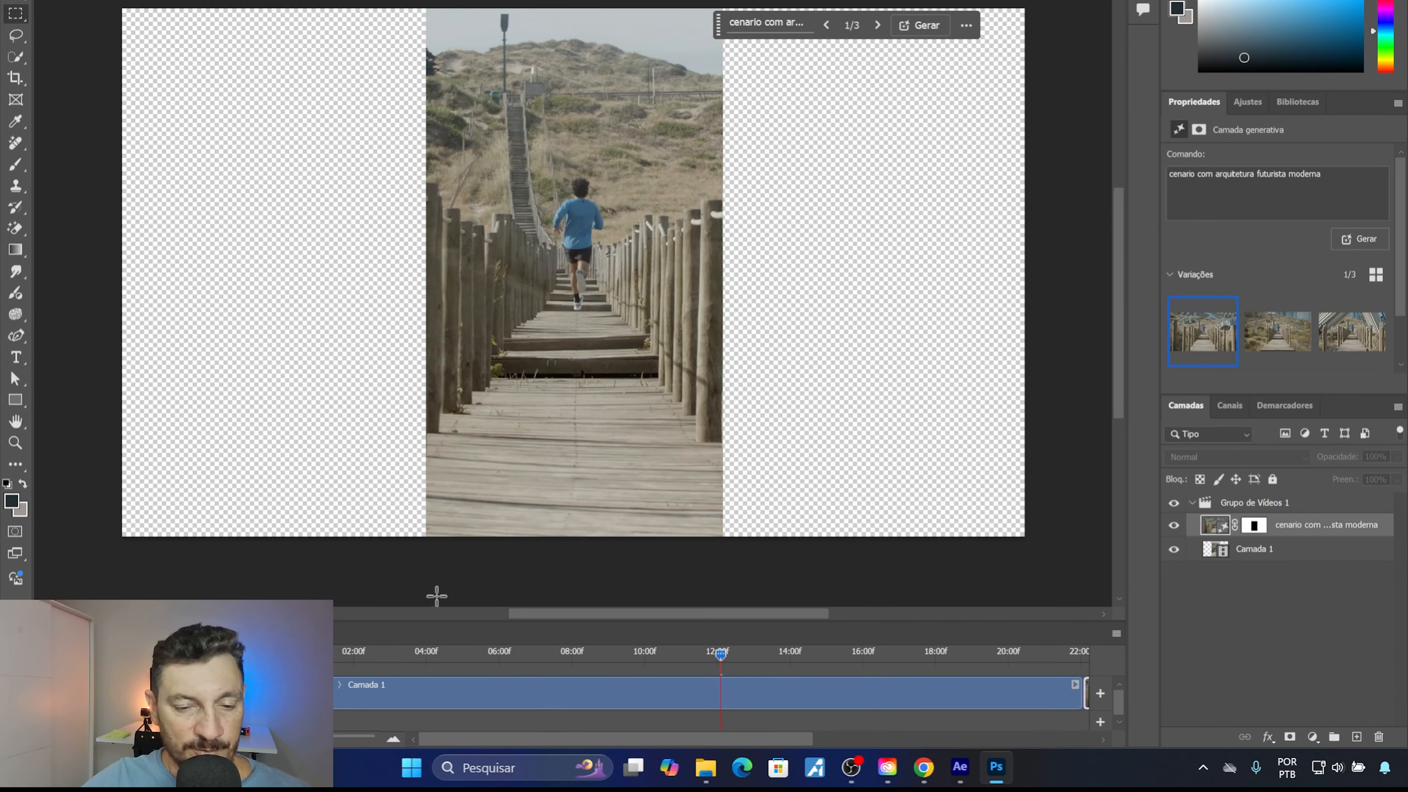
click(423, 617)
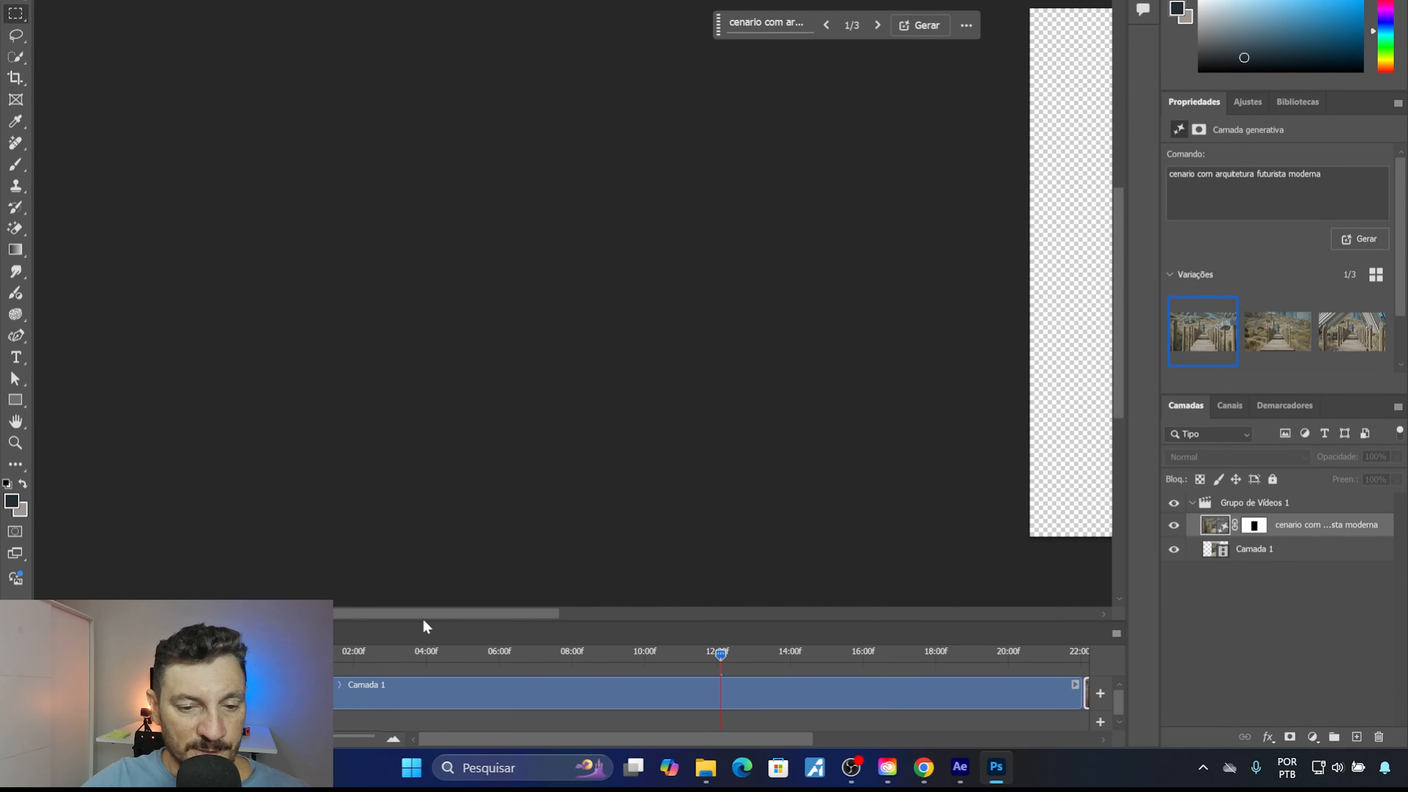
drag(448, 618, 713, 621)
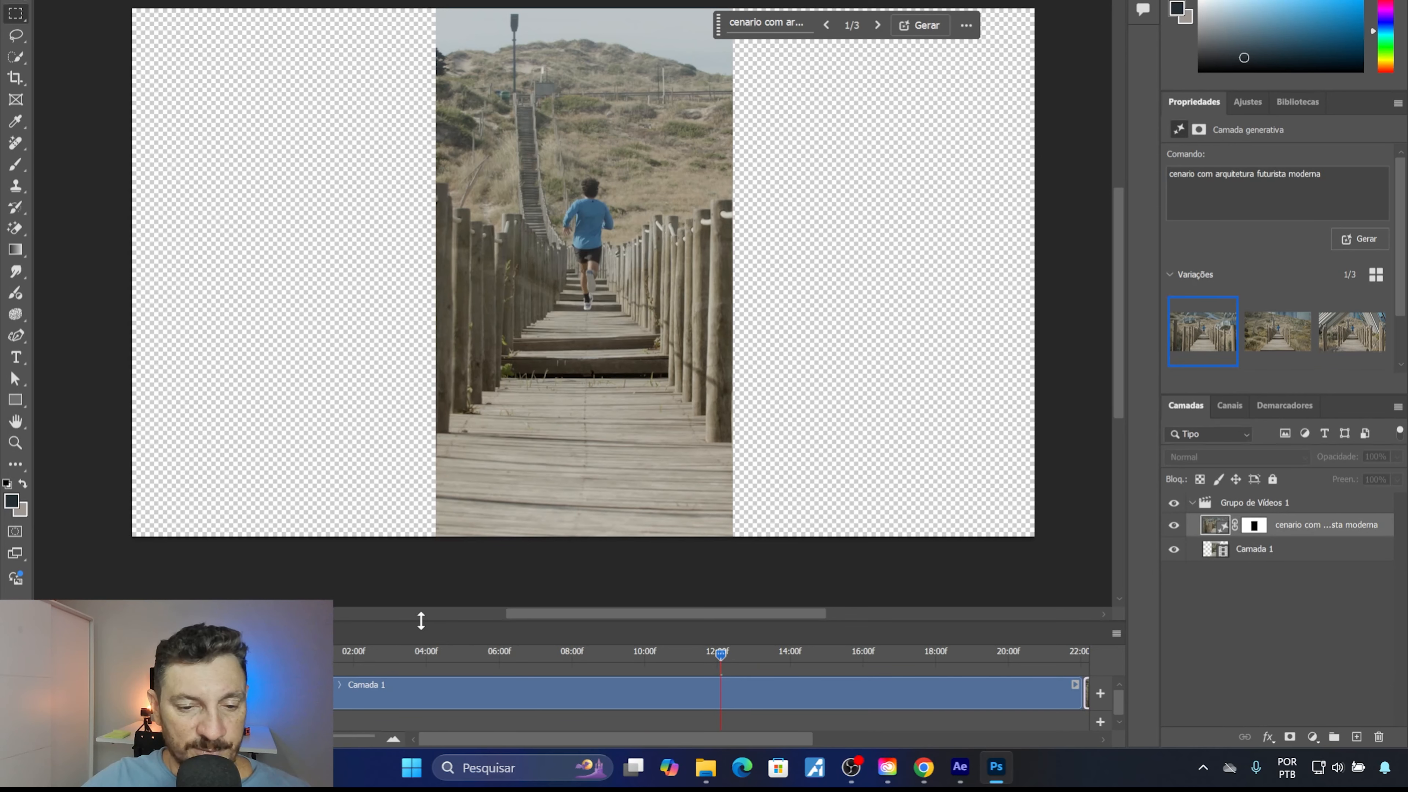
drag(421, 620, 426, 580)
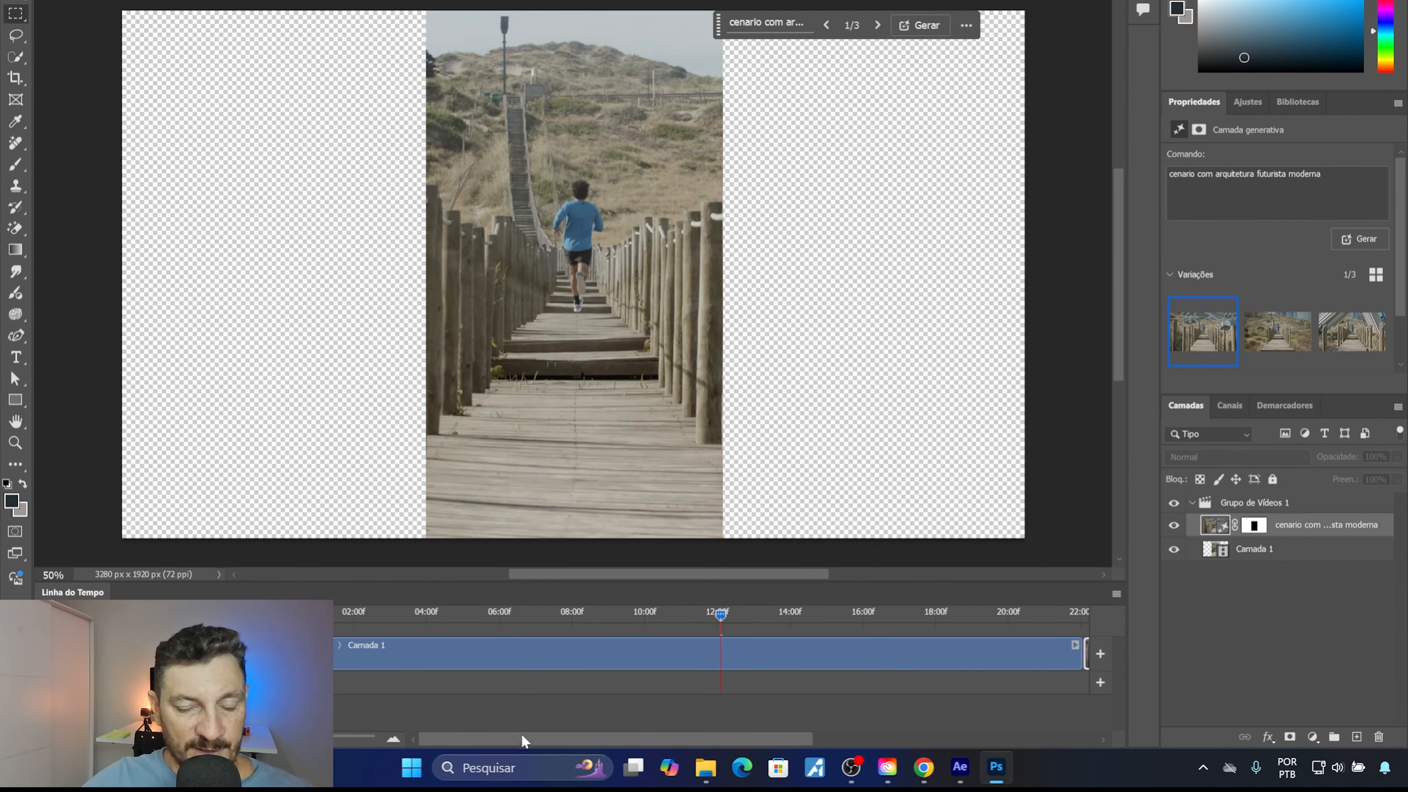
drag(529, 739, 677, 779)
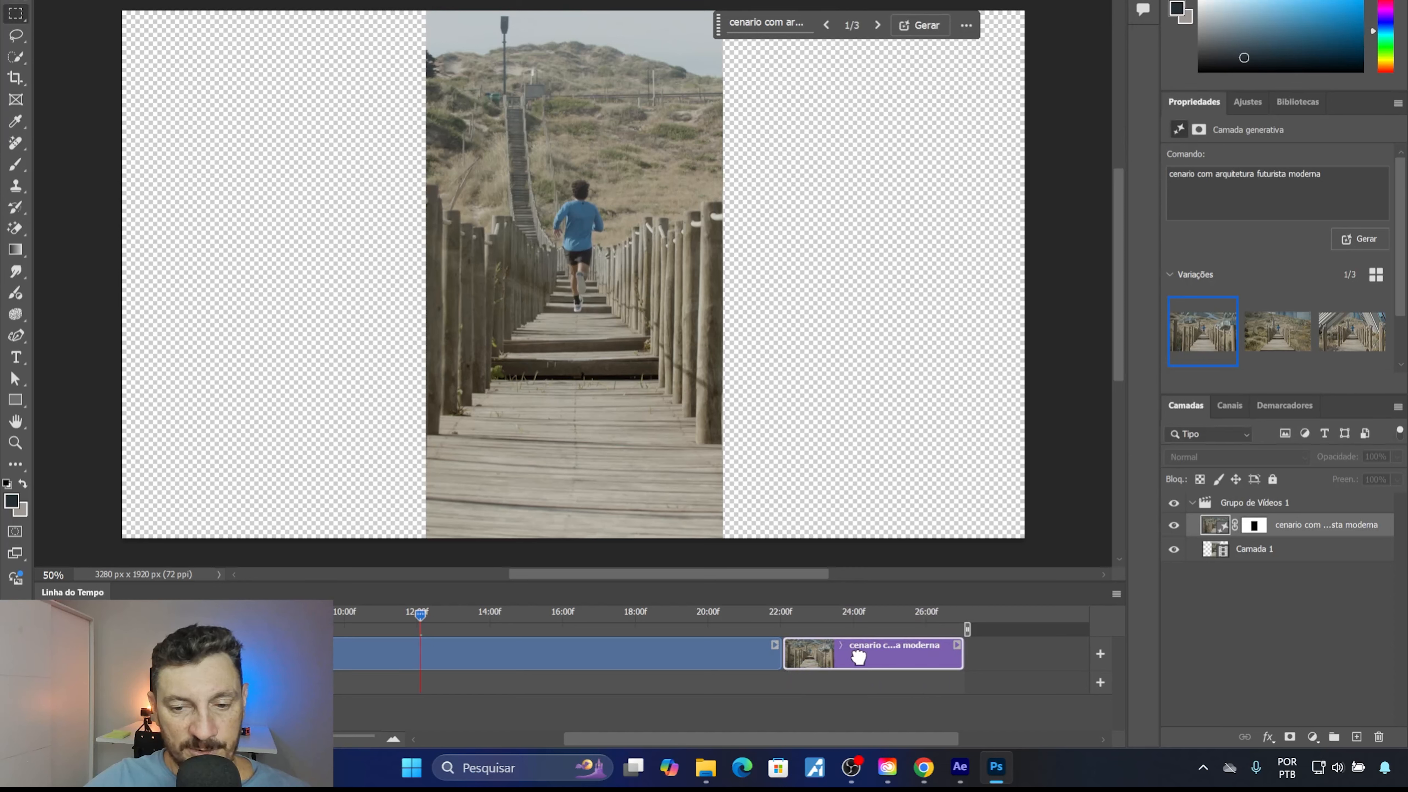
mouse_move(1215, 530)
mouse_down()
mouse_move(1206, 491)
mouse_move(1215, 503)
mouse_up()
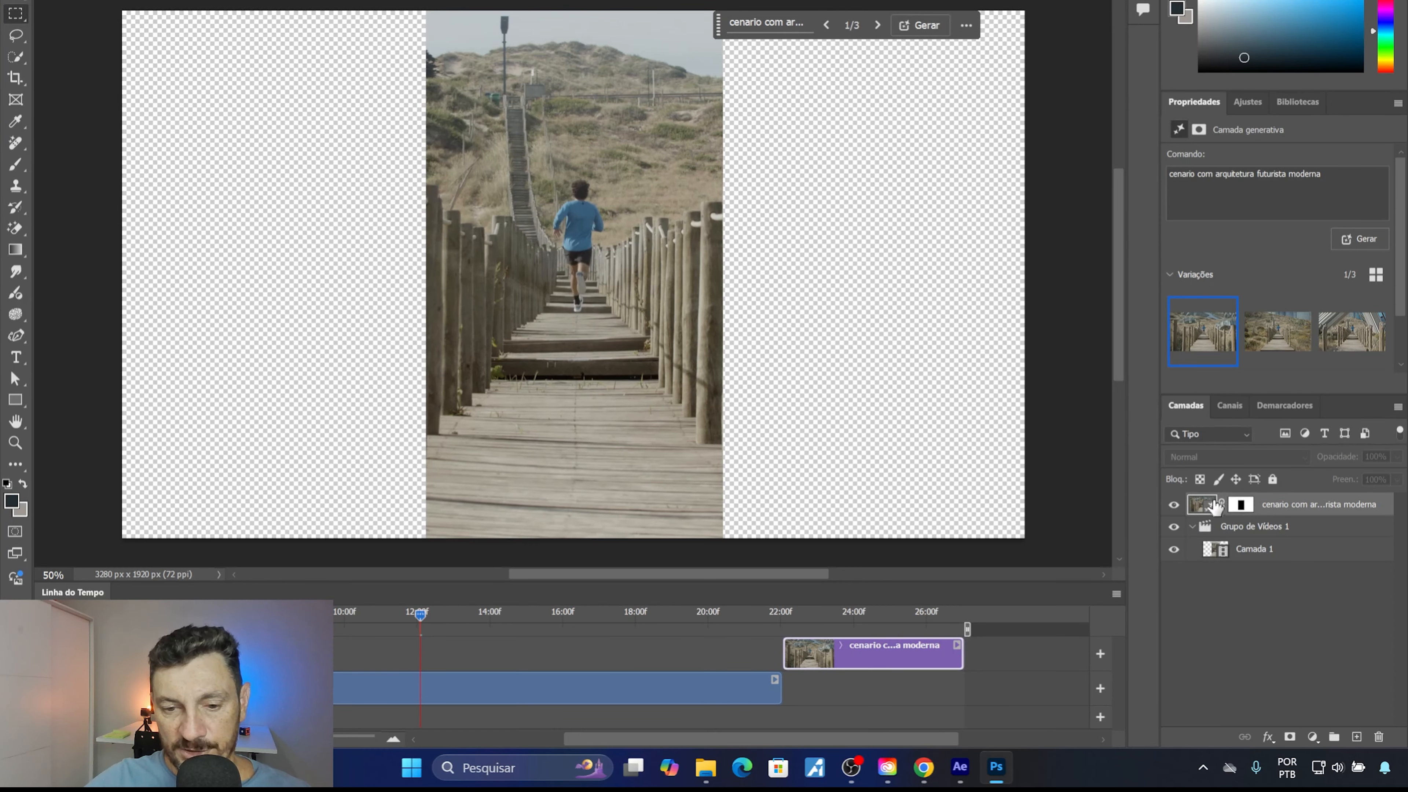
drag(857, 648, 452, 644)
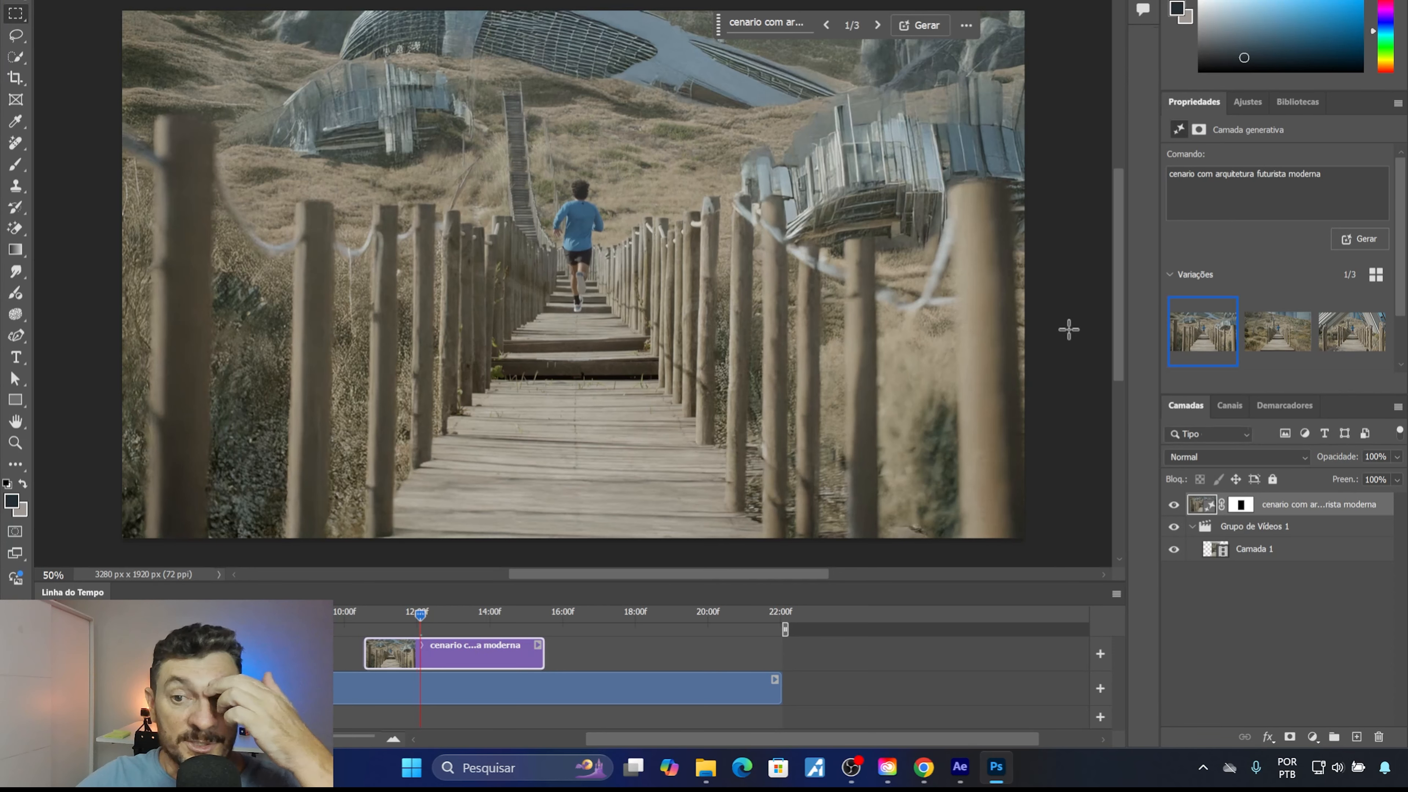
Compare the three generated variations and delete the third and first, keeping the one with bushes beside the walkway
drag(1118, 277, 1113, 272)
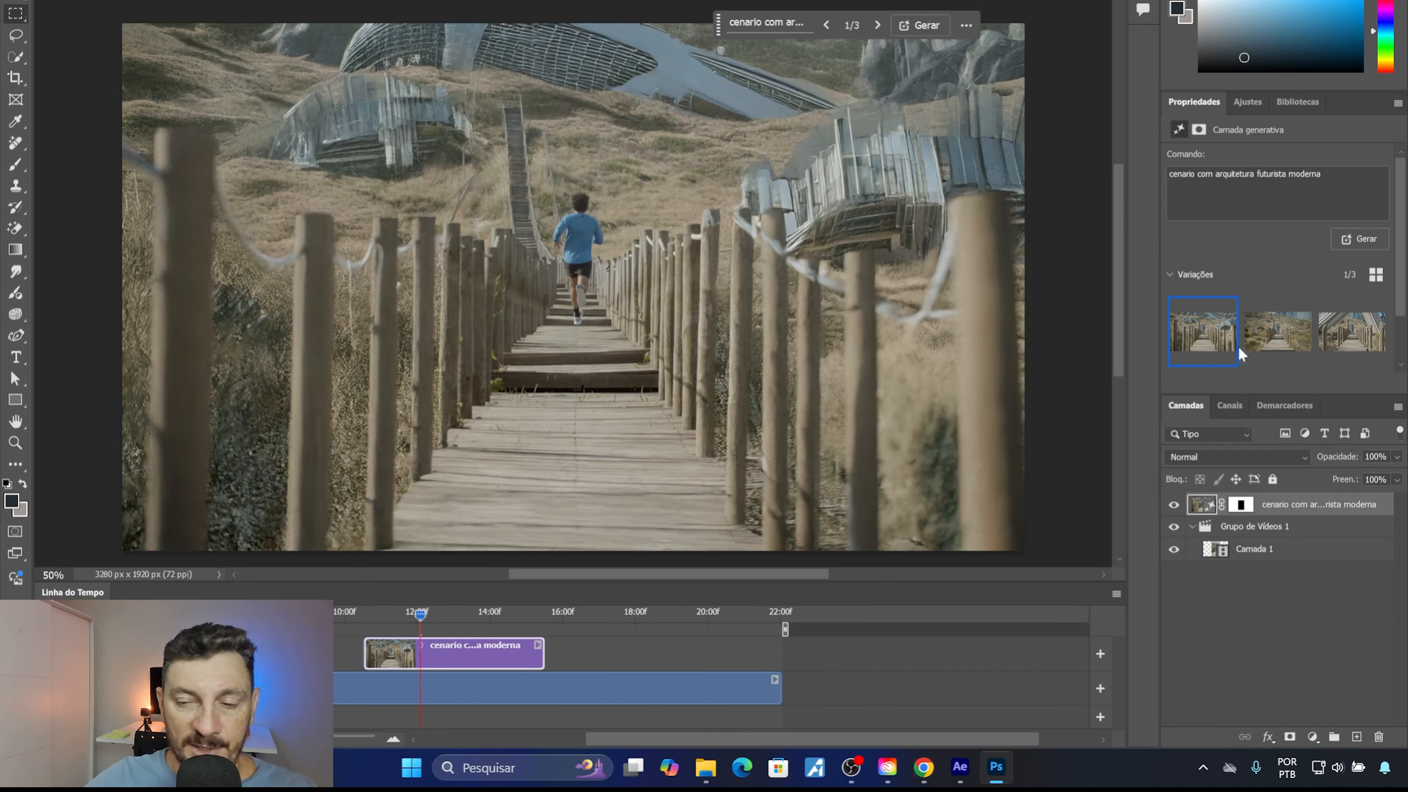
click(1266, 344)
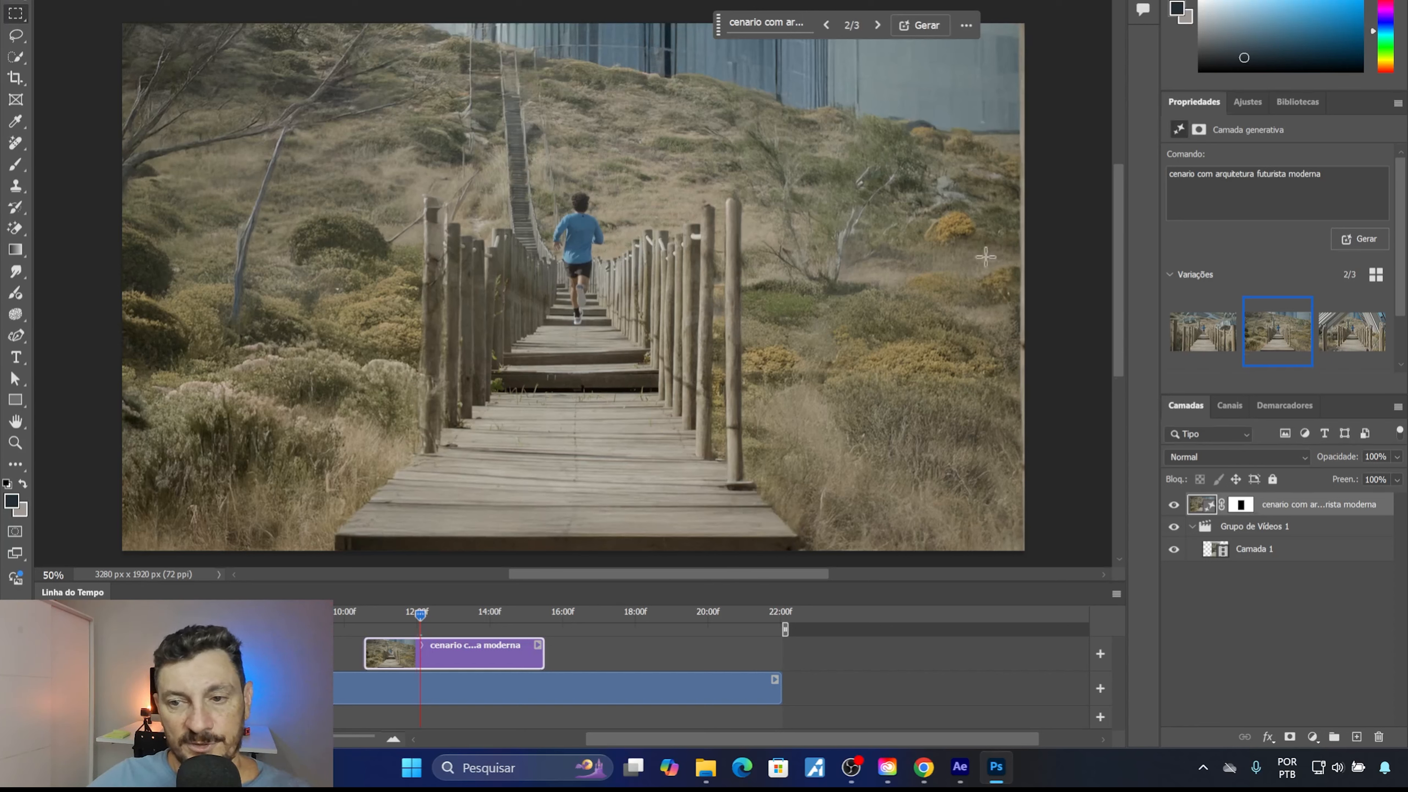
click(1347, 341)
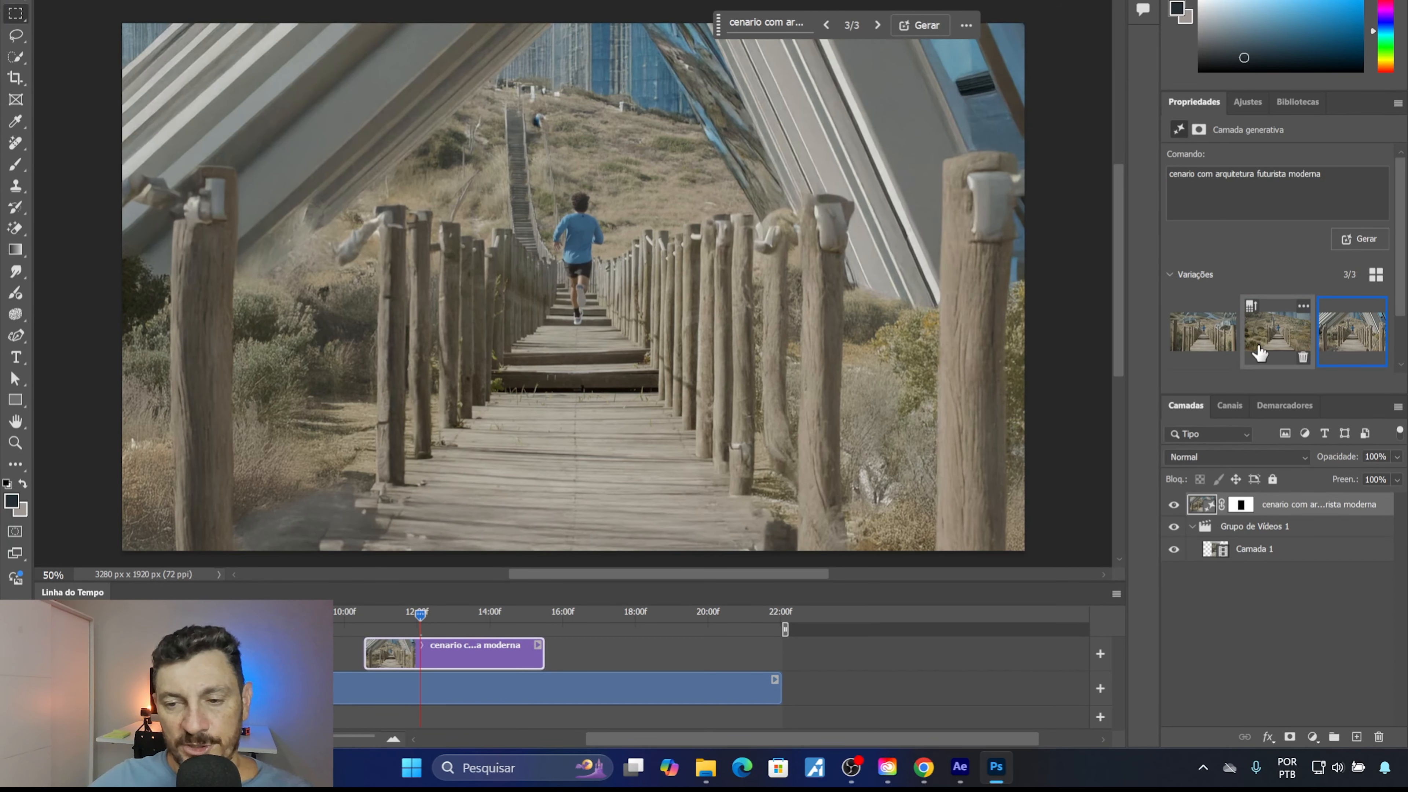
click(1377, 358)
click(1205, 352)
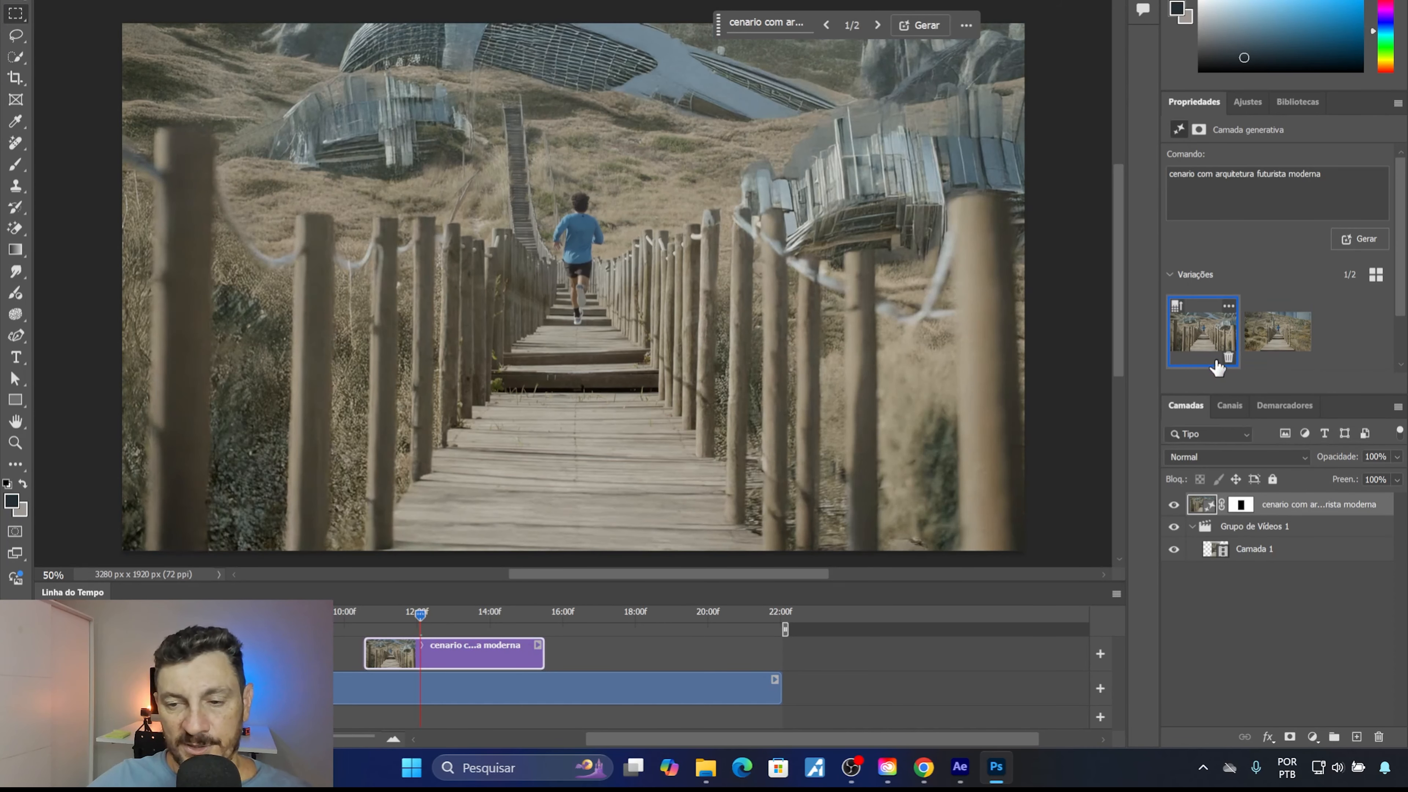
click(1227, 358)
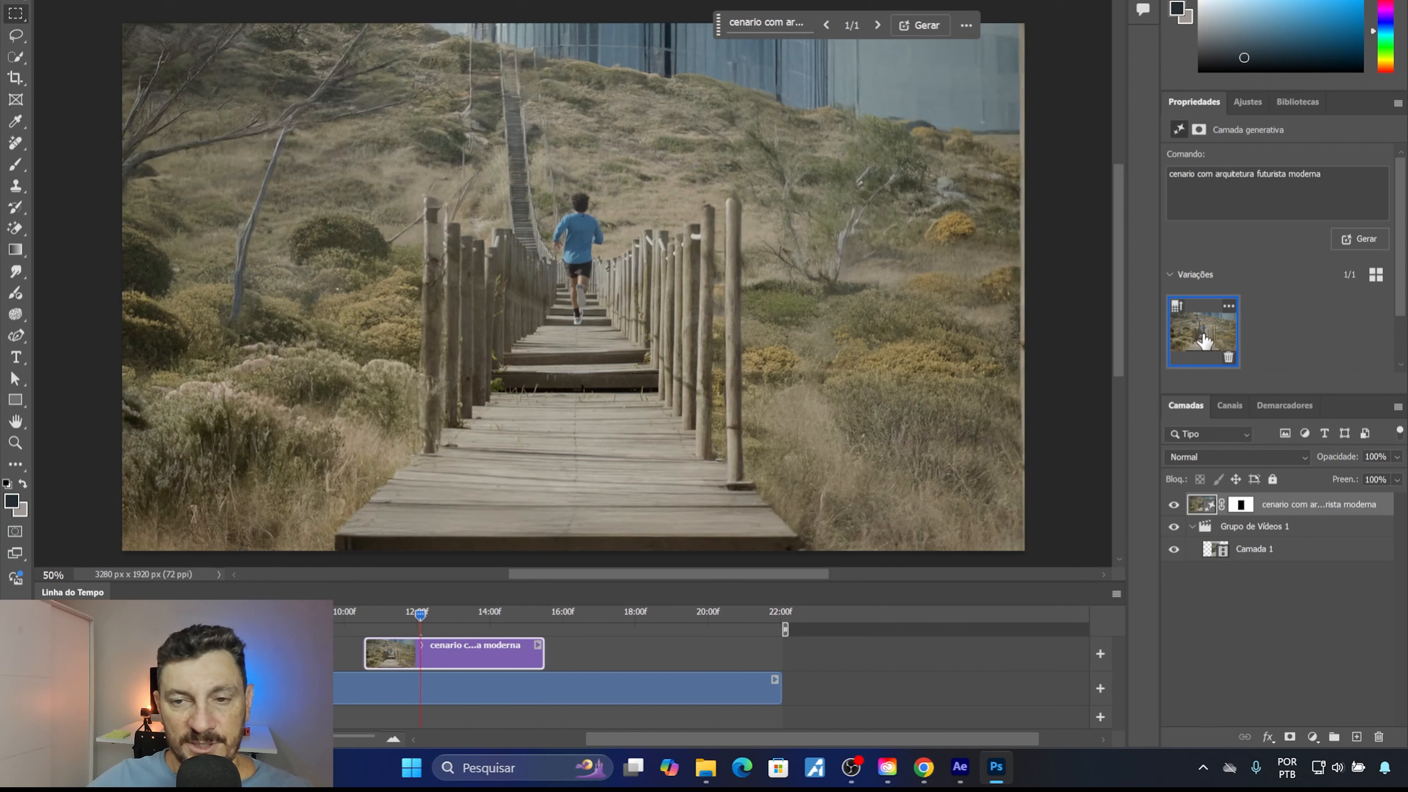
Generate more variations from the same prompt and choose the third, with the blue glass building and mushroom-shaped towers
click(923, 26)
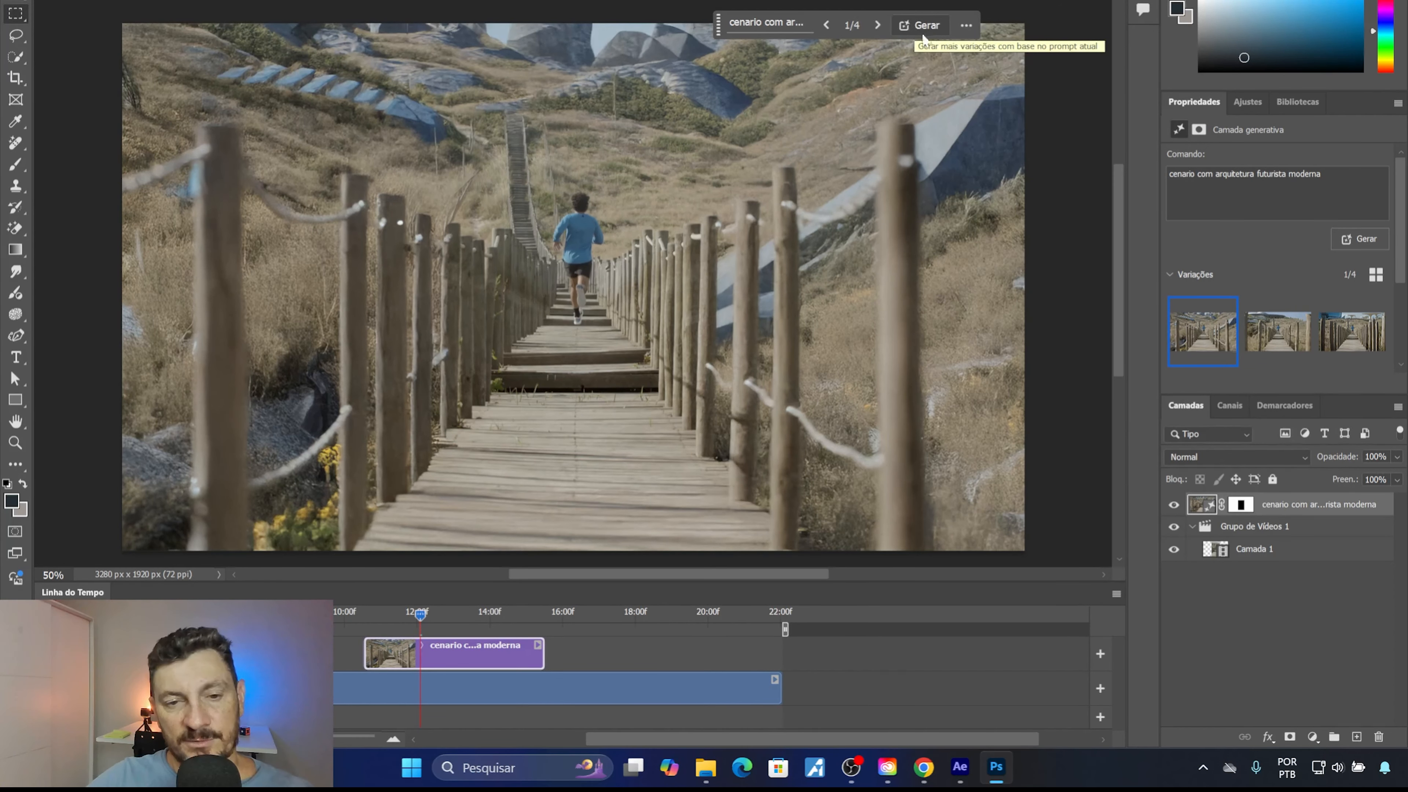
click(1261, 344)
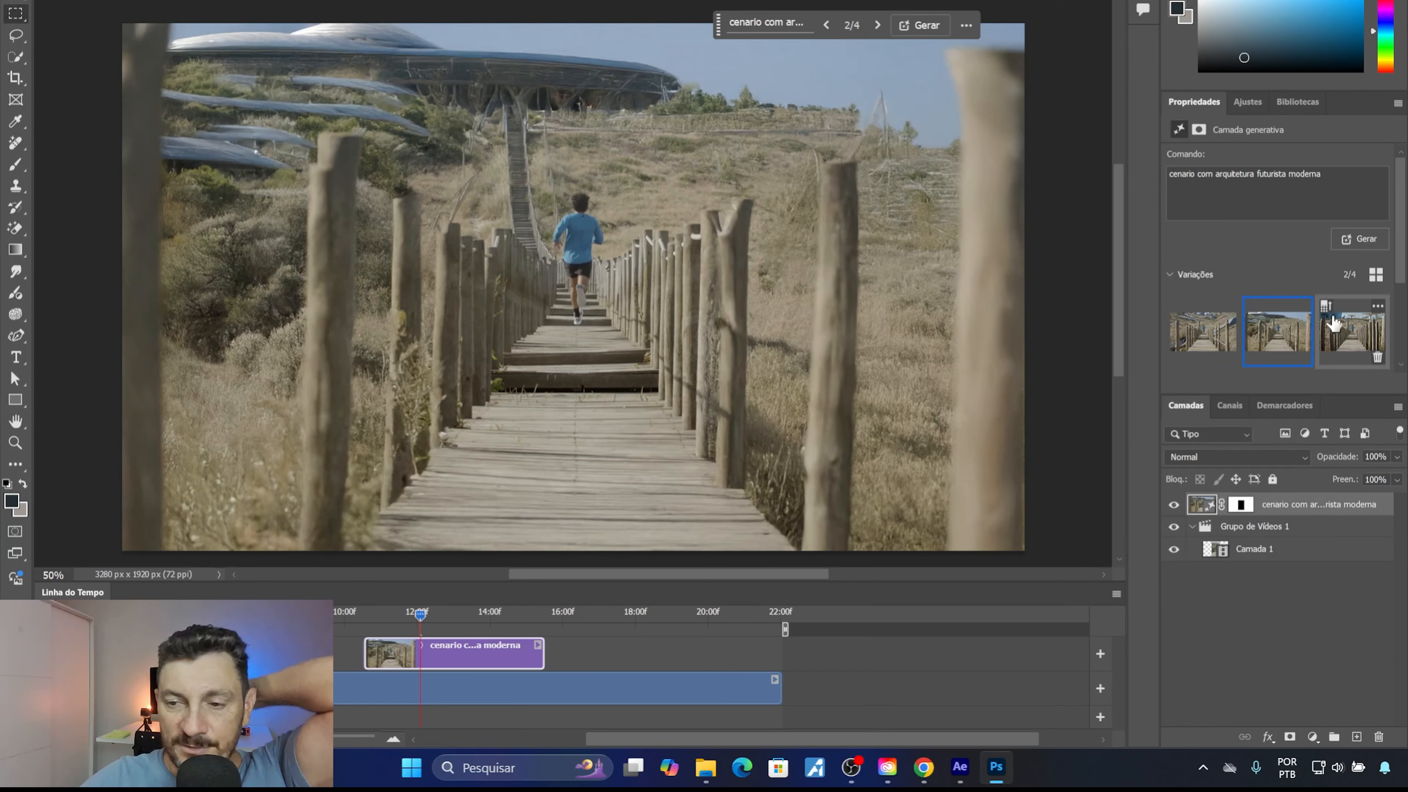
click(1348, 332)
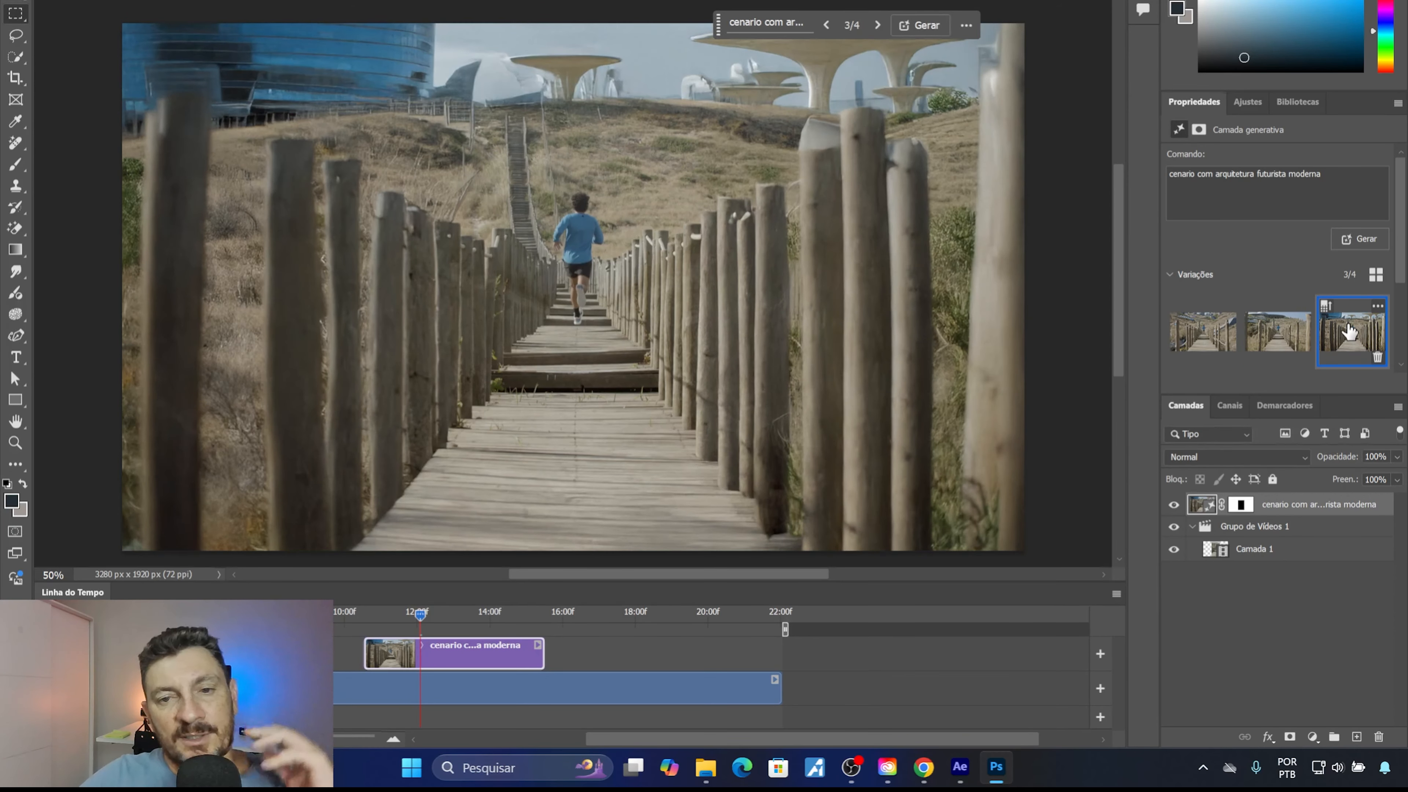
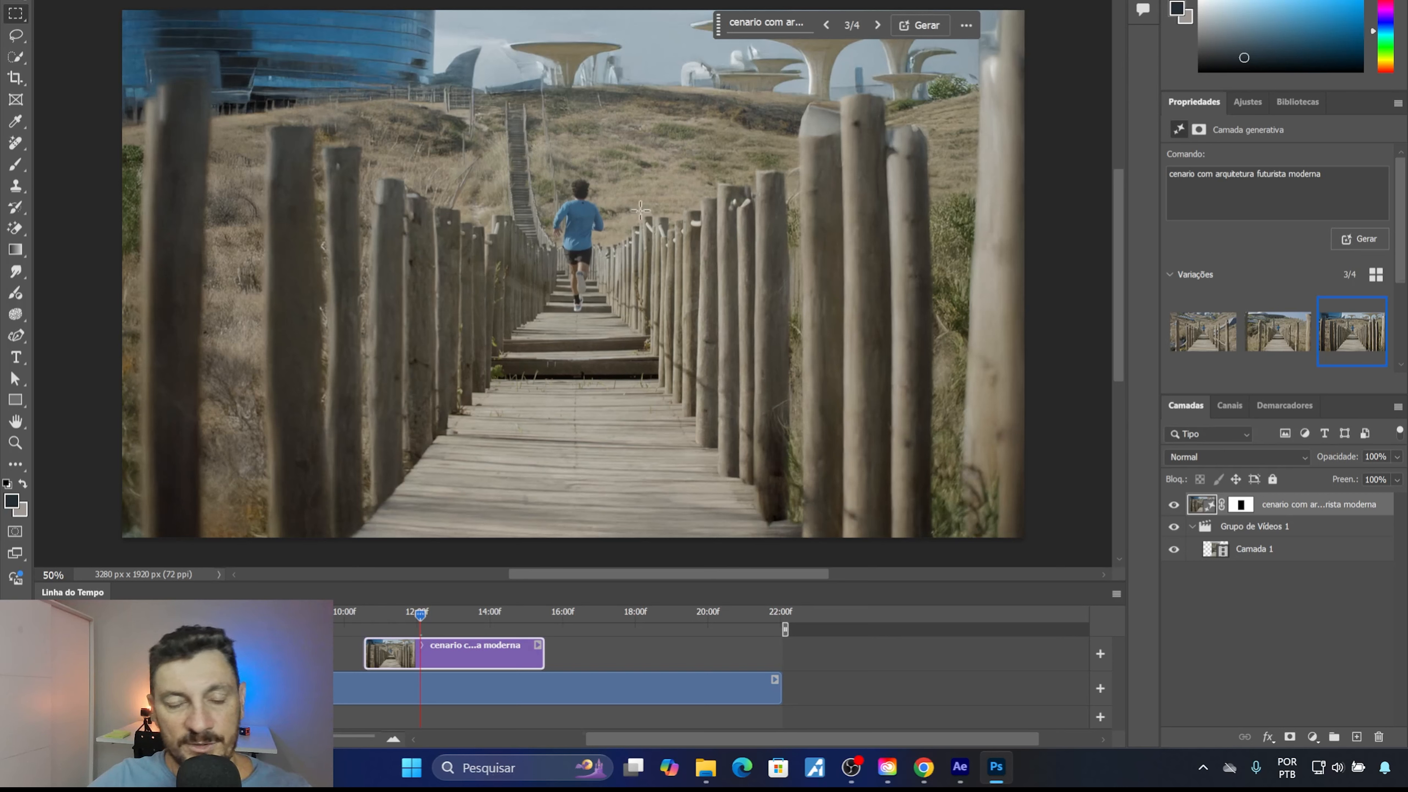
Hide Grupo de Vídeos 1 so only the generated scenery with its transparent central opening is shown
click(1174, 527)
click(1175, 550)
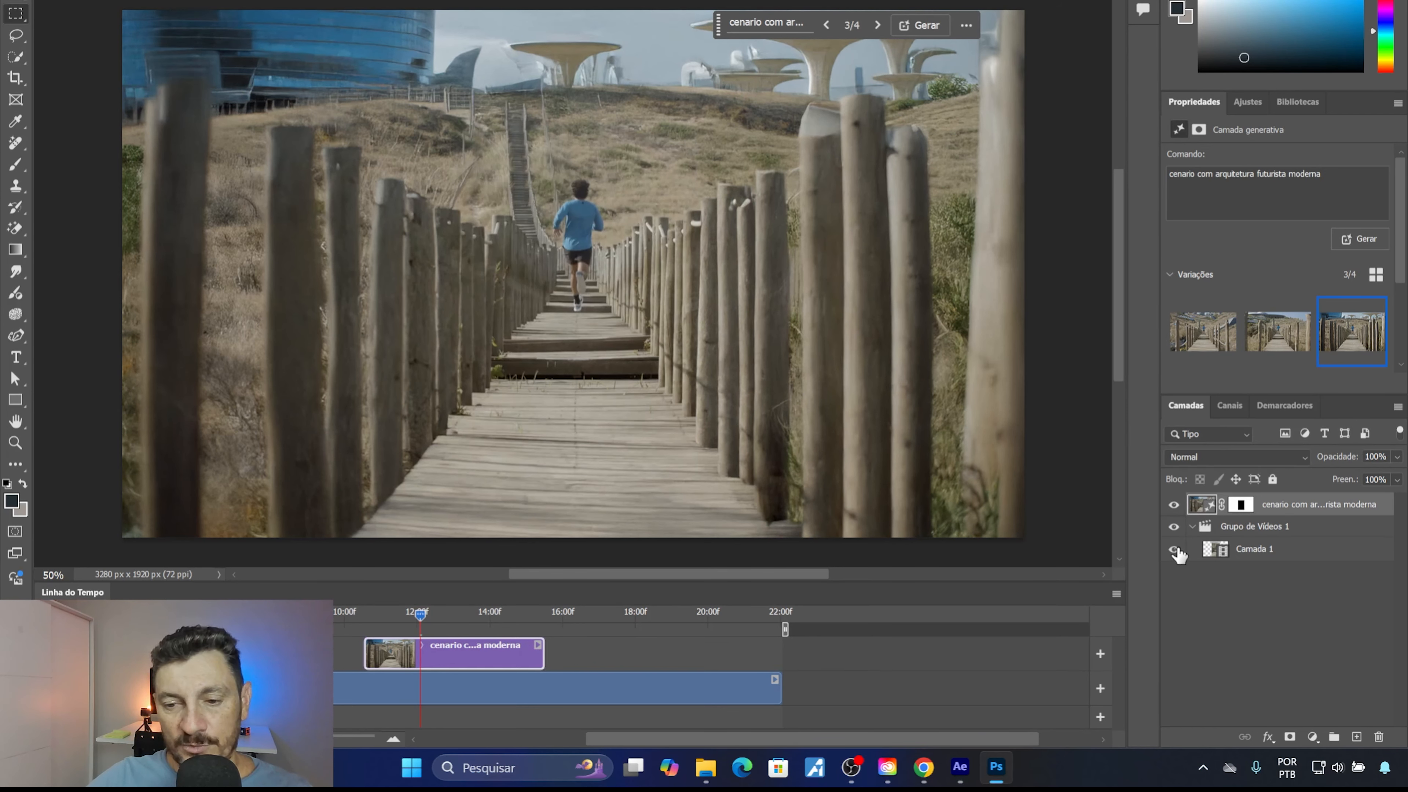
click(1175, 527)
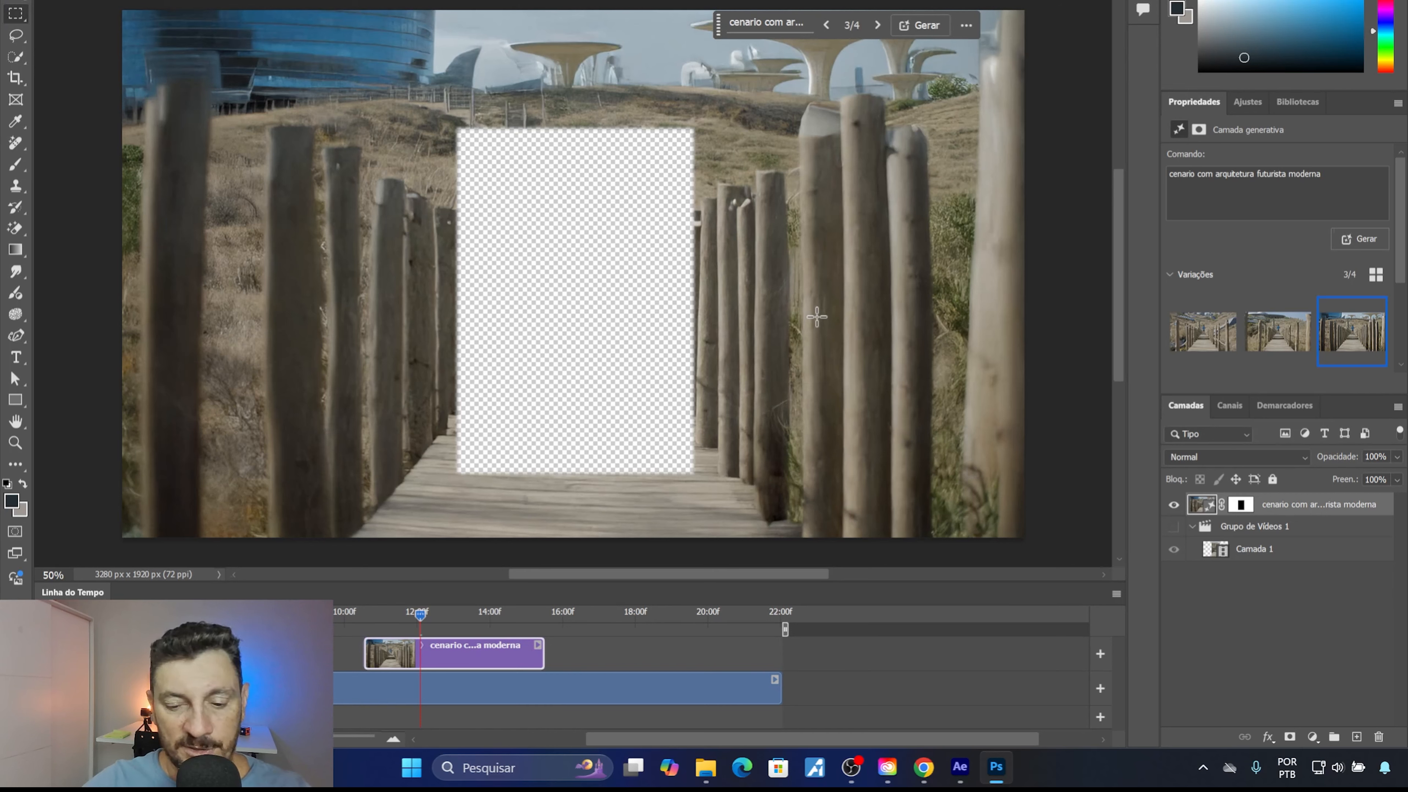
key(ctrl+minus)
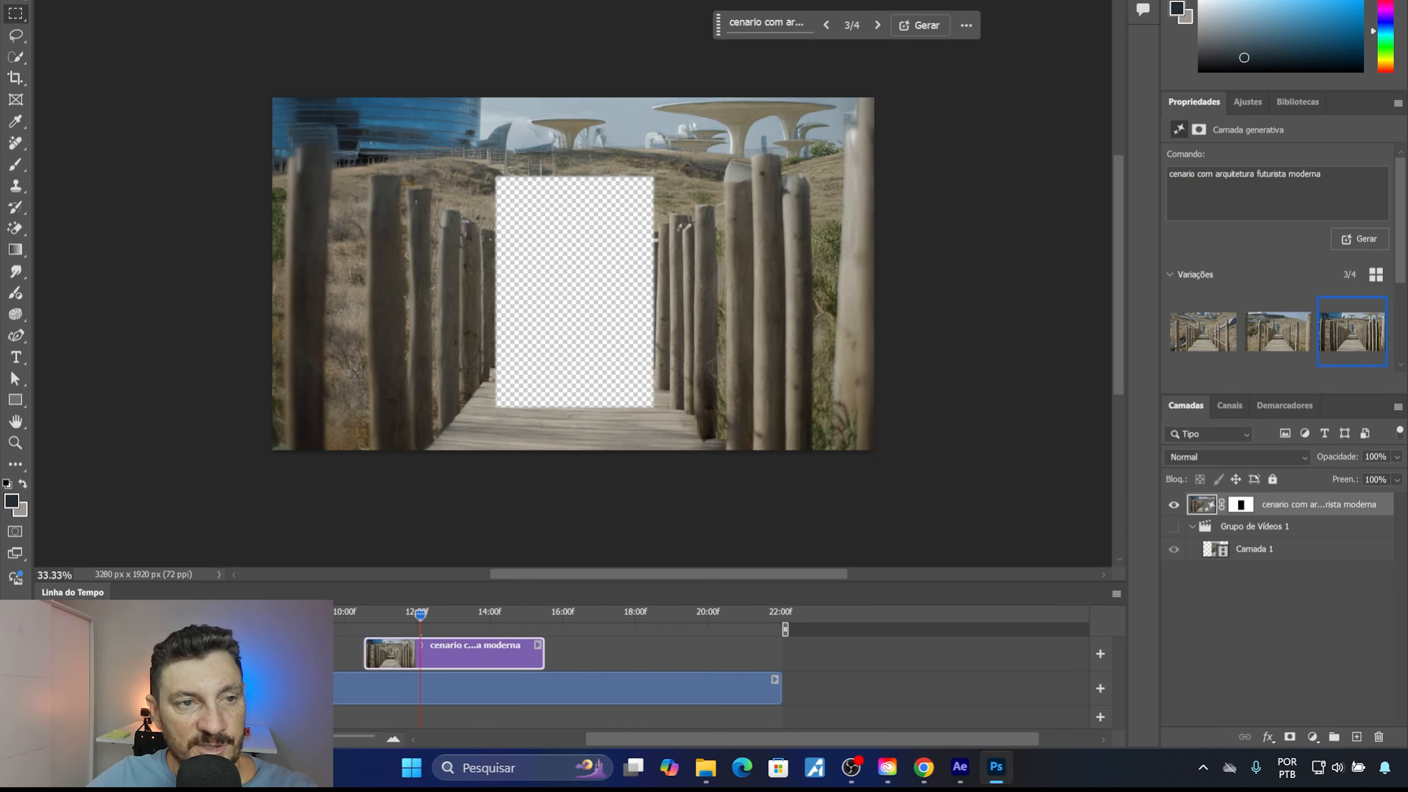
Save a PNG copy of the scenery as cenario_futurista_2.png, using the large file size option for fastest saving
click(40, 0)
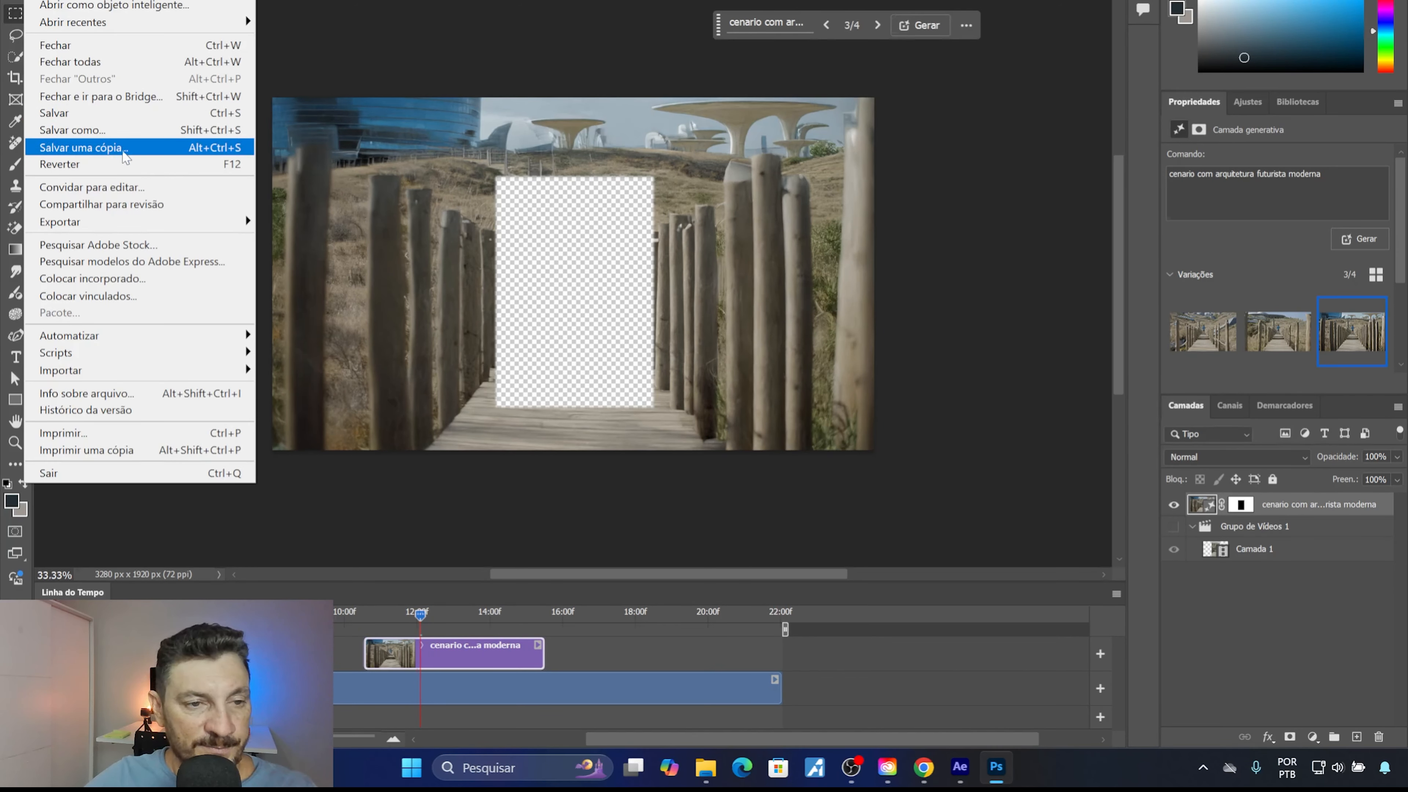
click(125, 147)
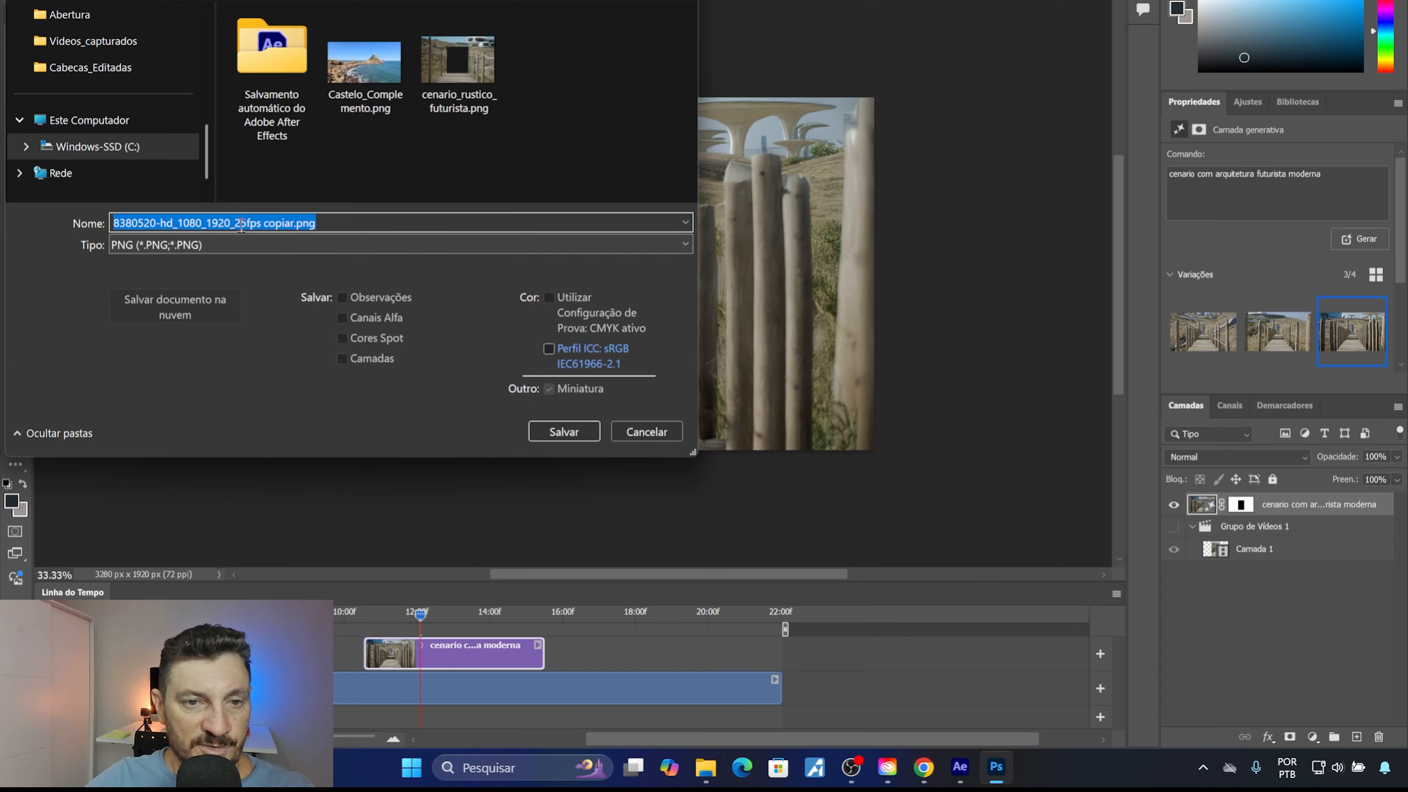
click(224, 224)
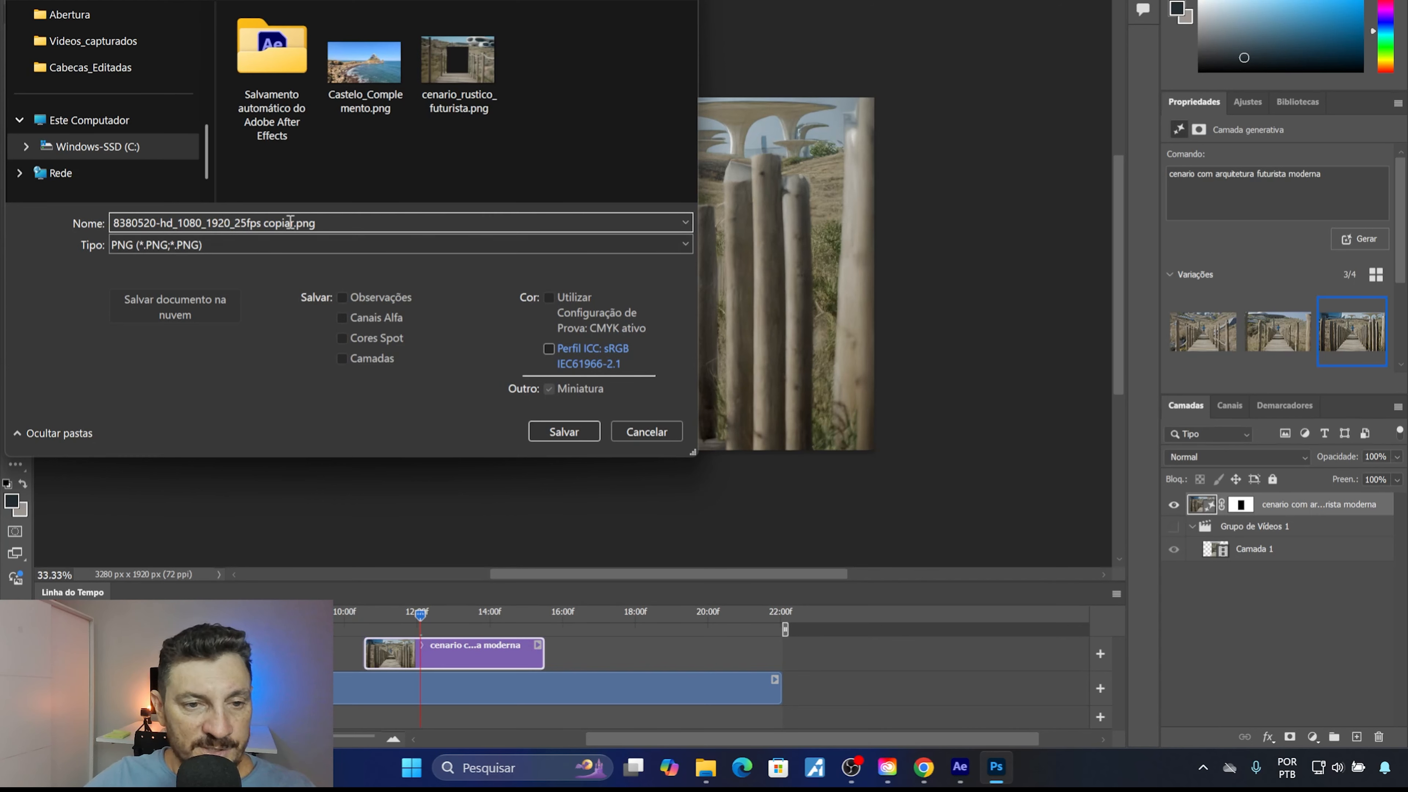
drag(290, 223, 74, 197)
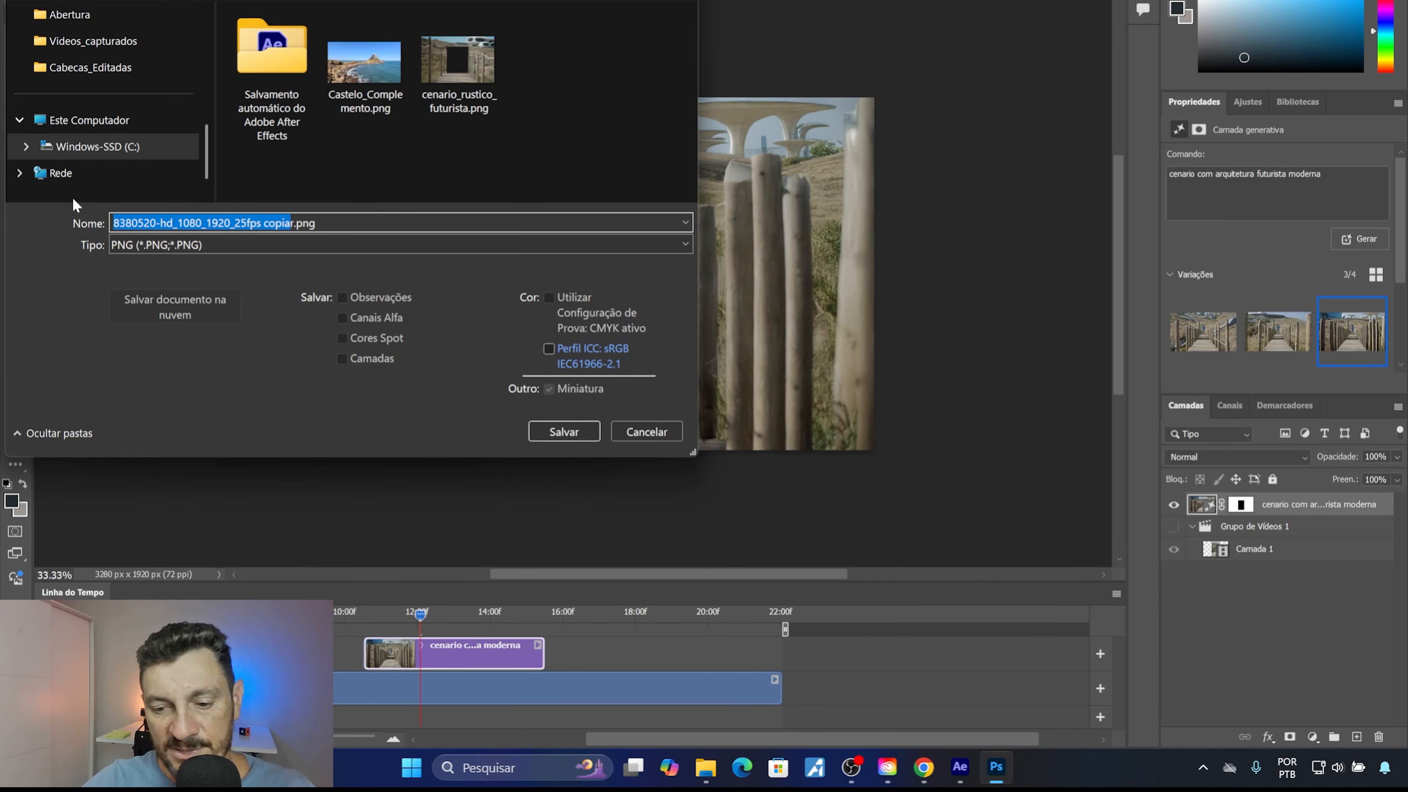
key(BackSpace)
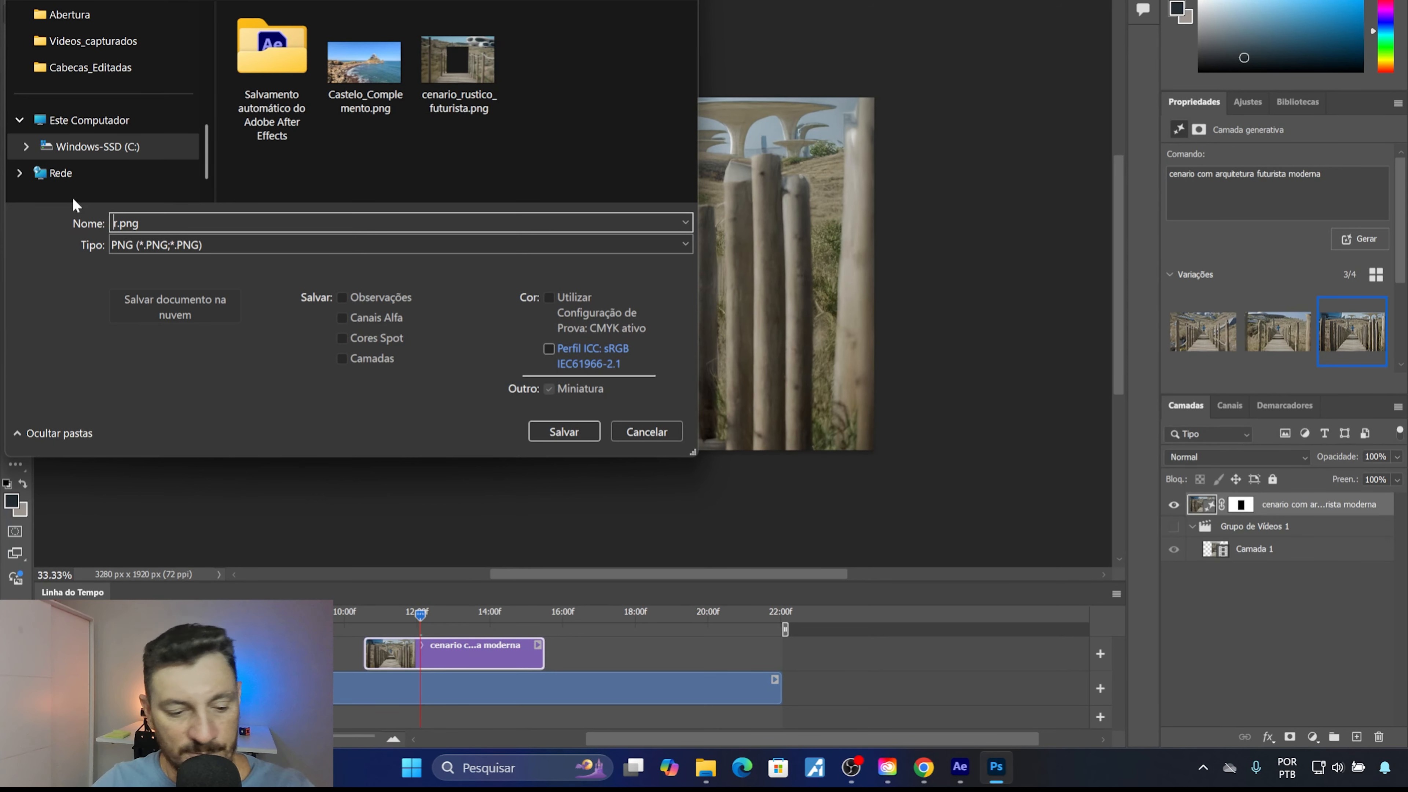
key(shift+Right)
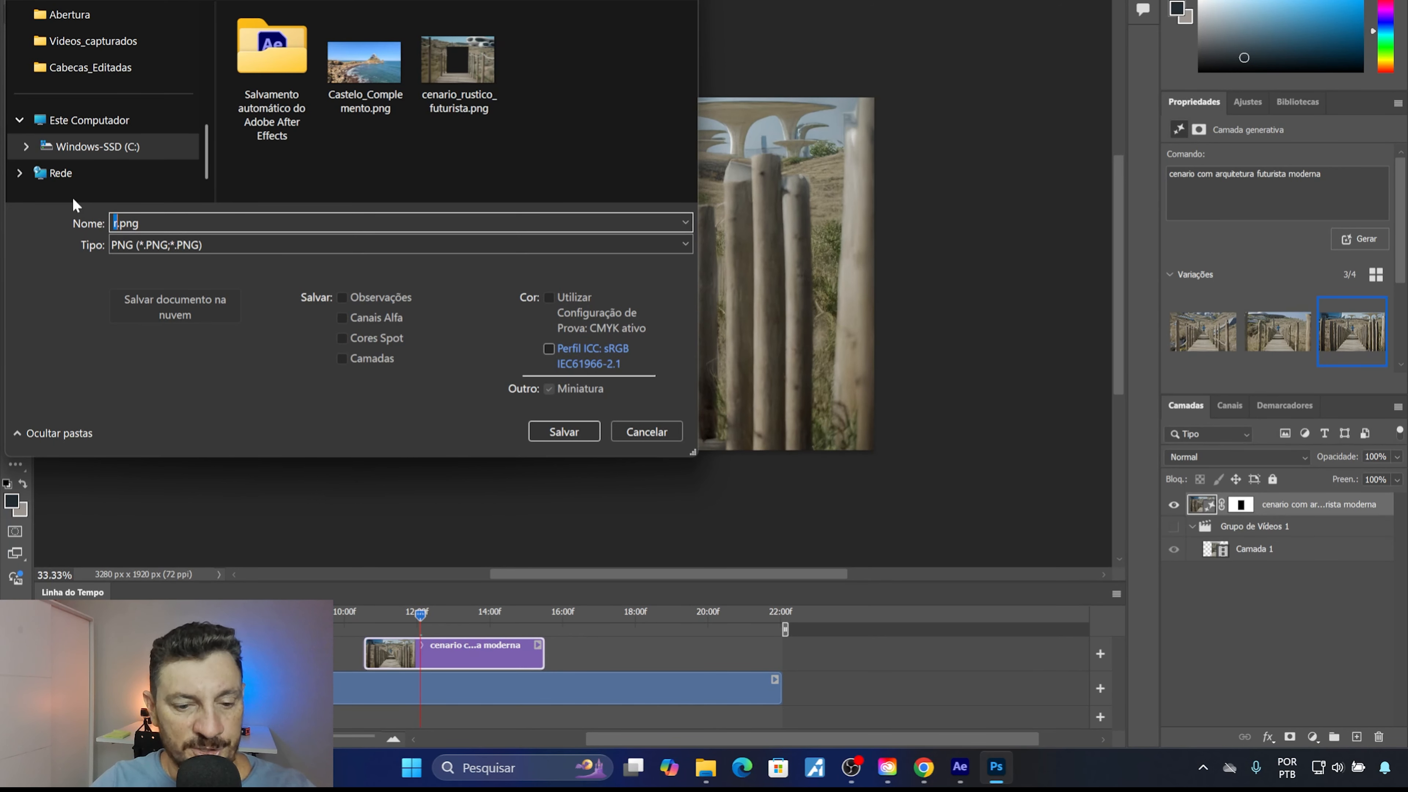
text(cenario_futurista_2)
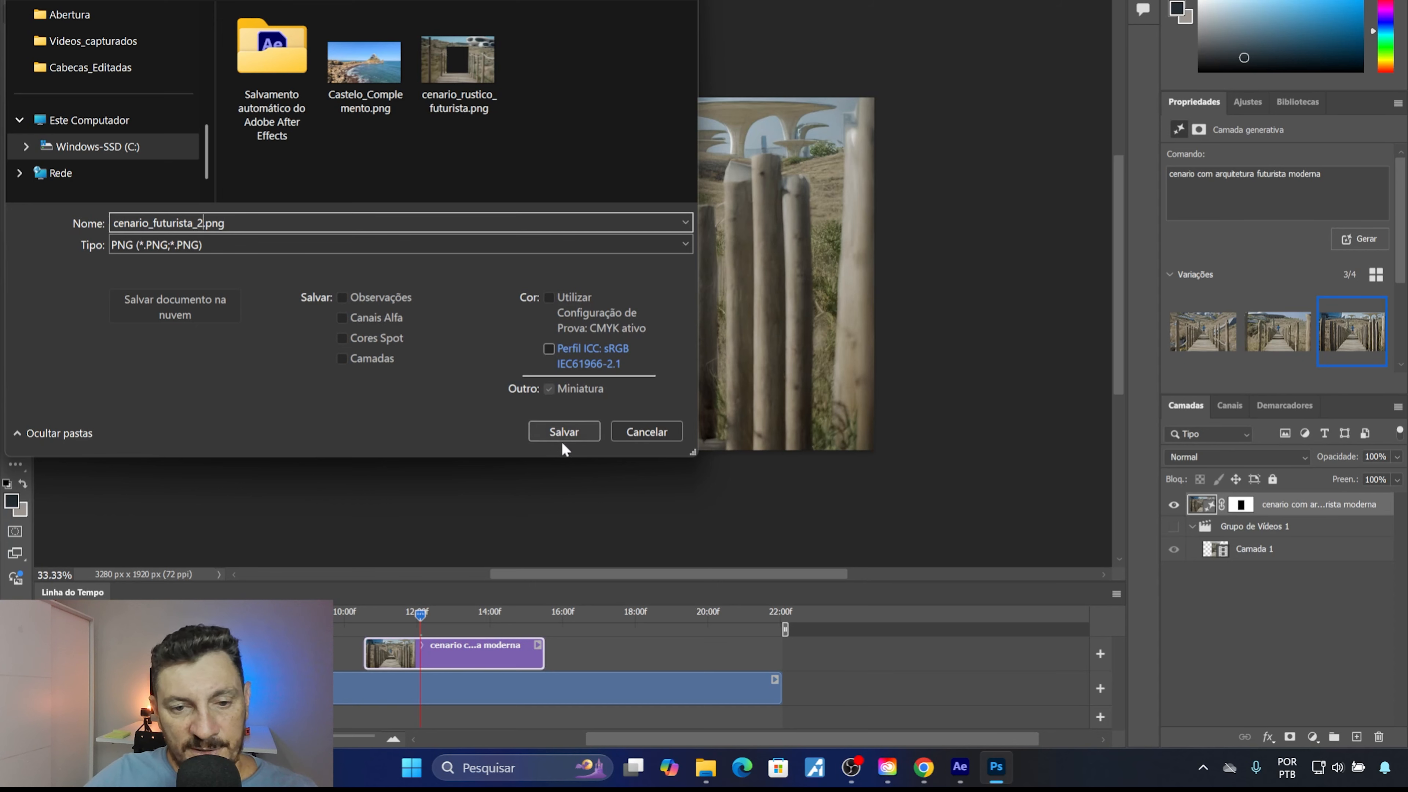
click(556, 432)
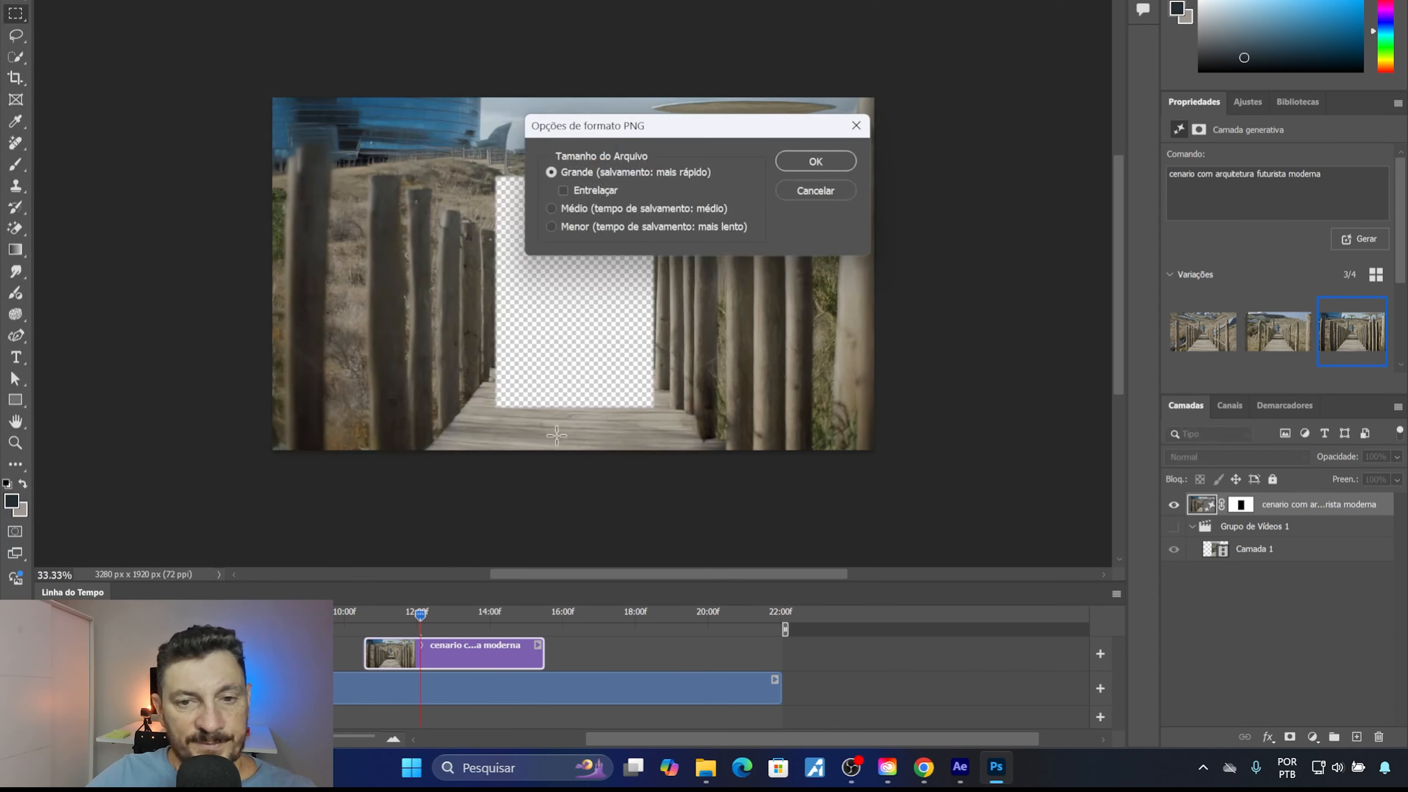
click(820, 156)
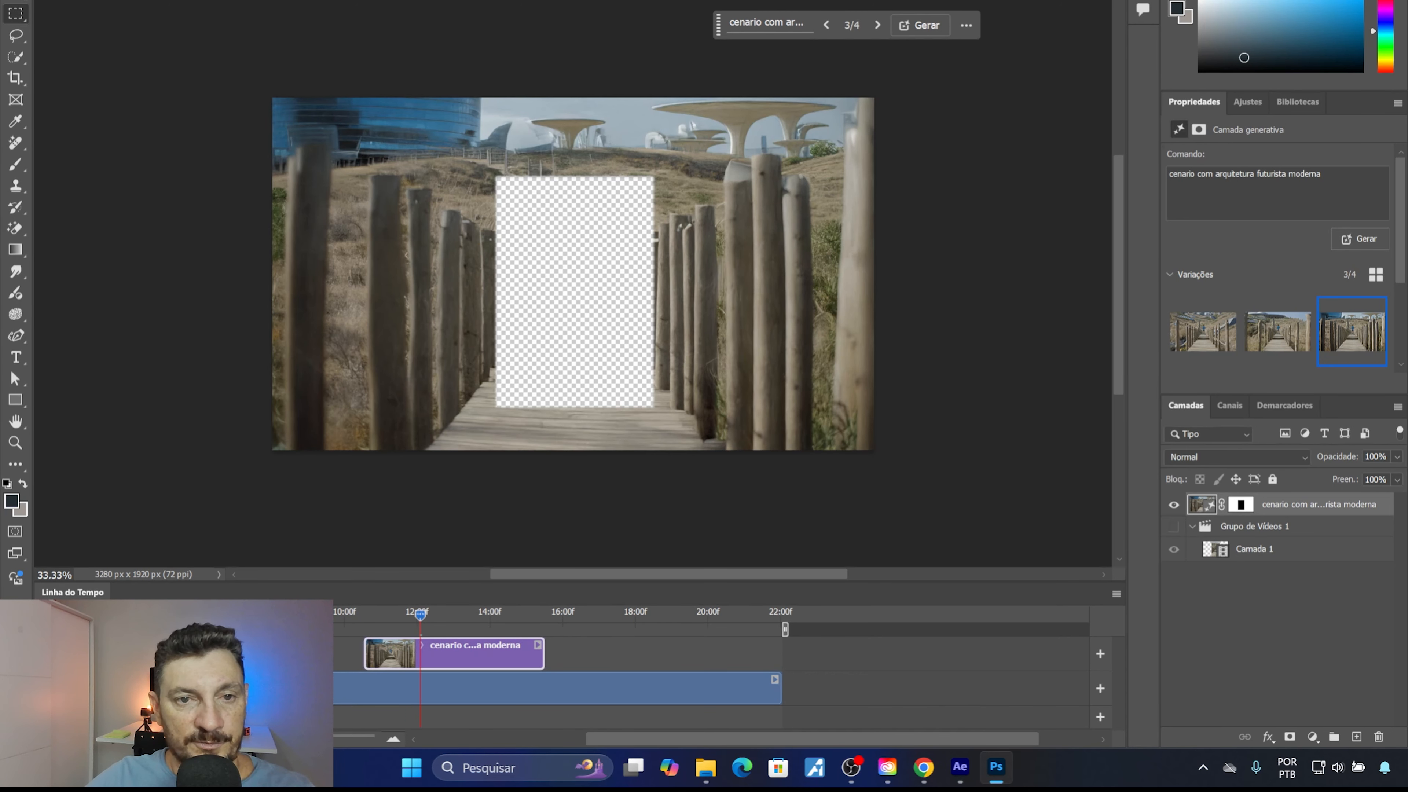
Close the scenery document in Photoshop and switch to After Effects
key(ctrl+w)
click(749, 240)
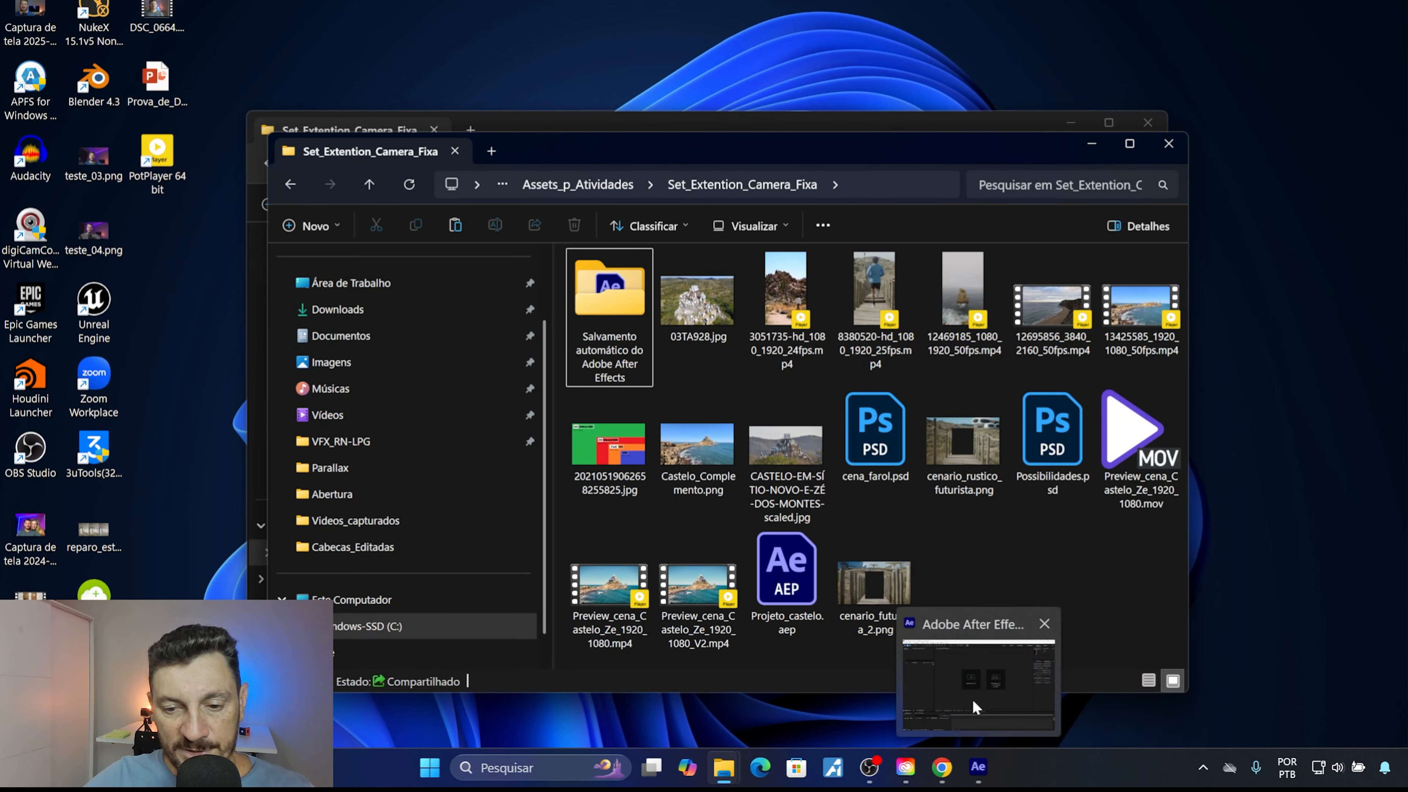
click(972, 699)
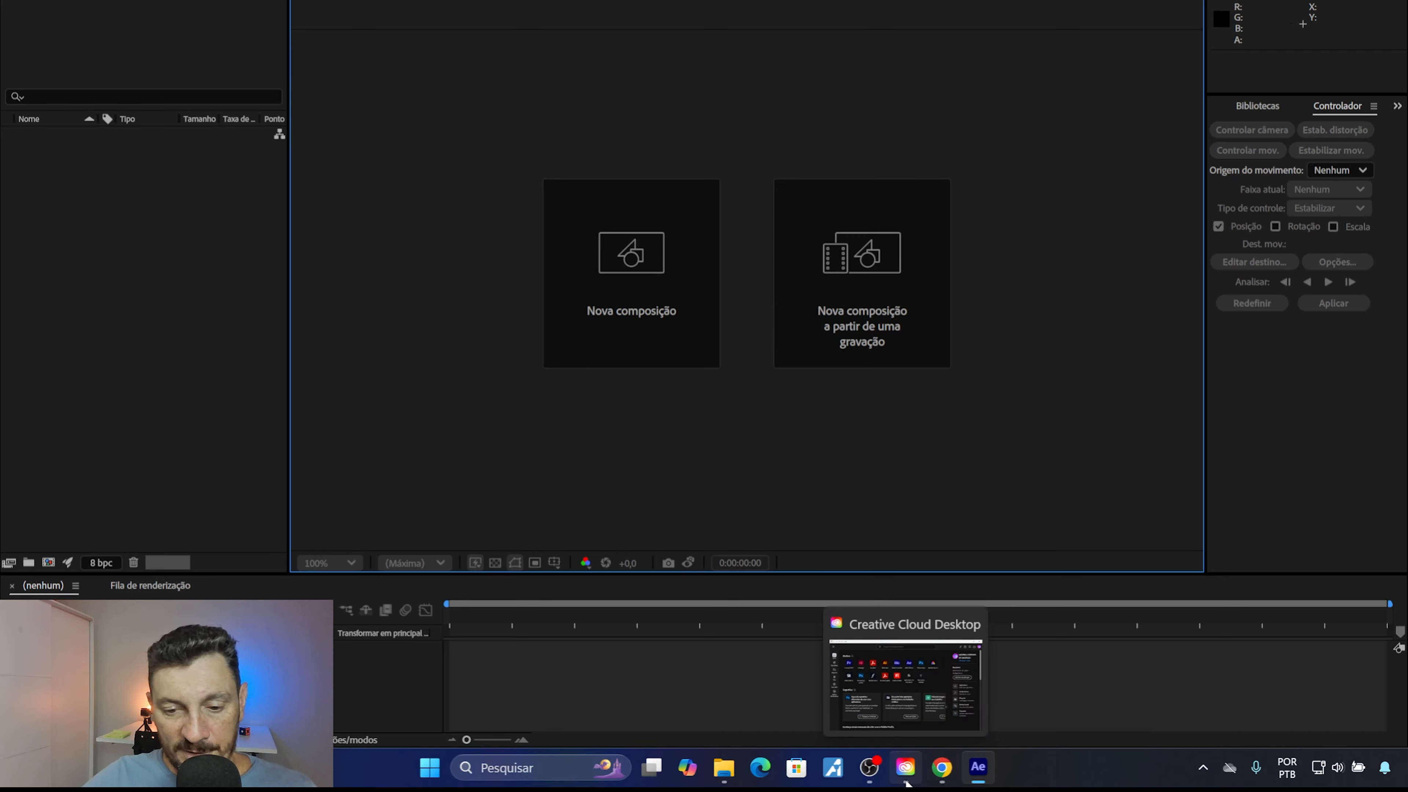
View cenario_futurista_2.png and cenario_rustico_futurista.png from the Set_Extention_Camera_Fixa folder in the image viewer, closing each one
mouse_move(731, 774)
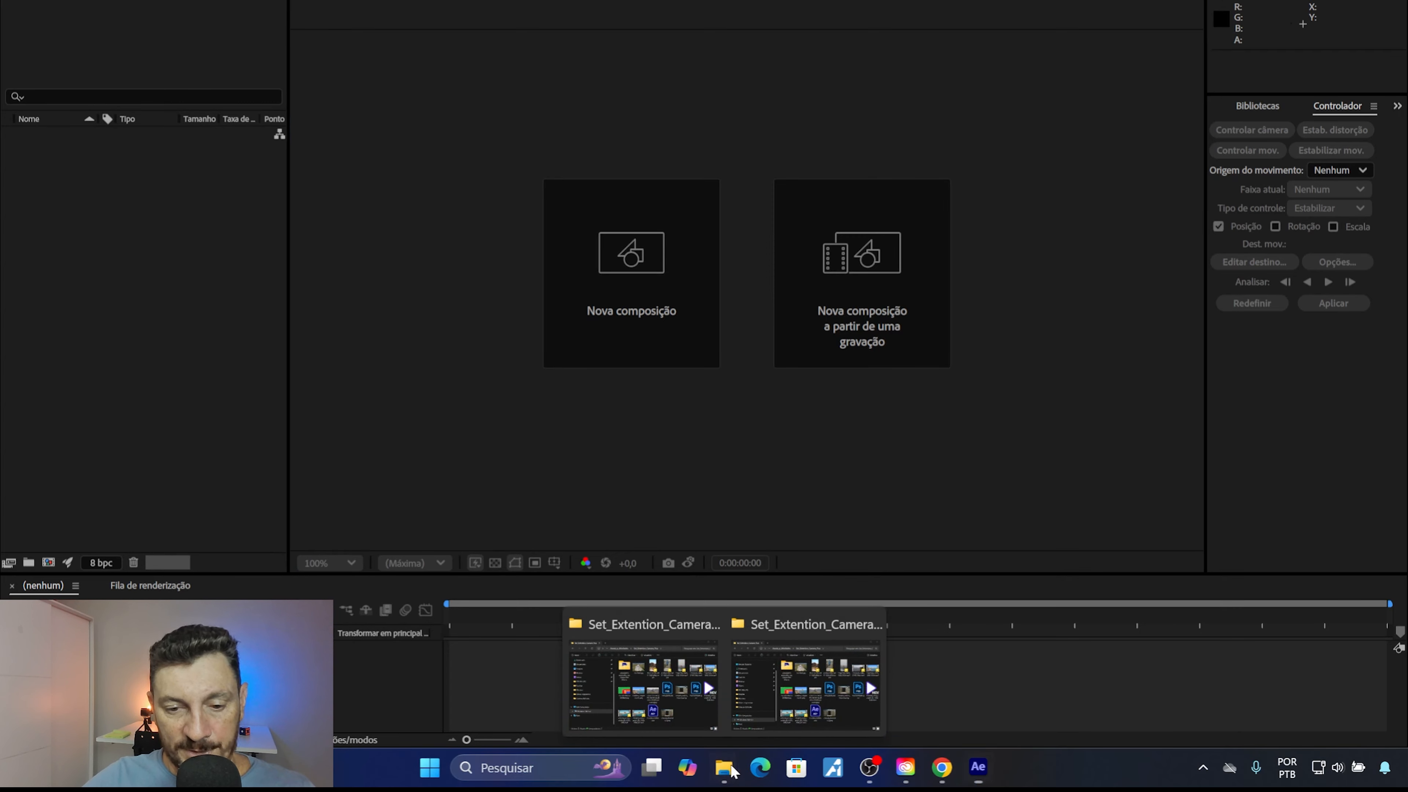
click(803, 700)
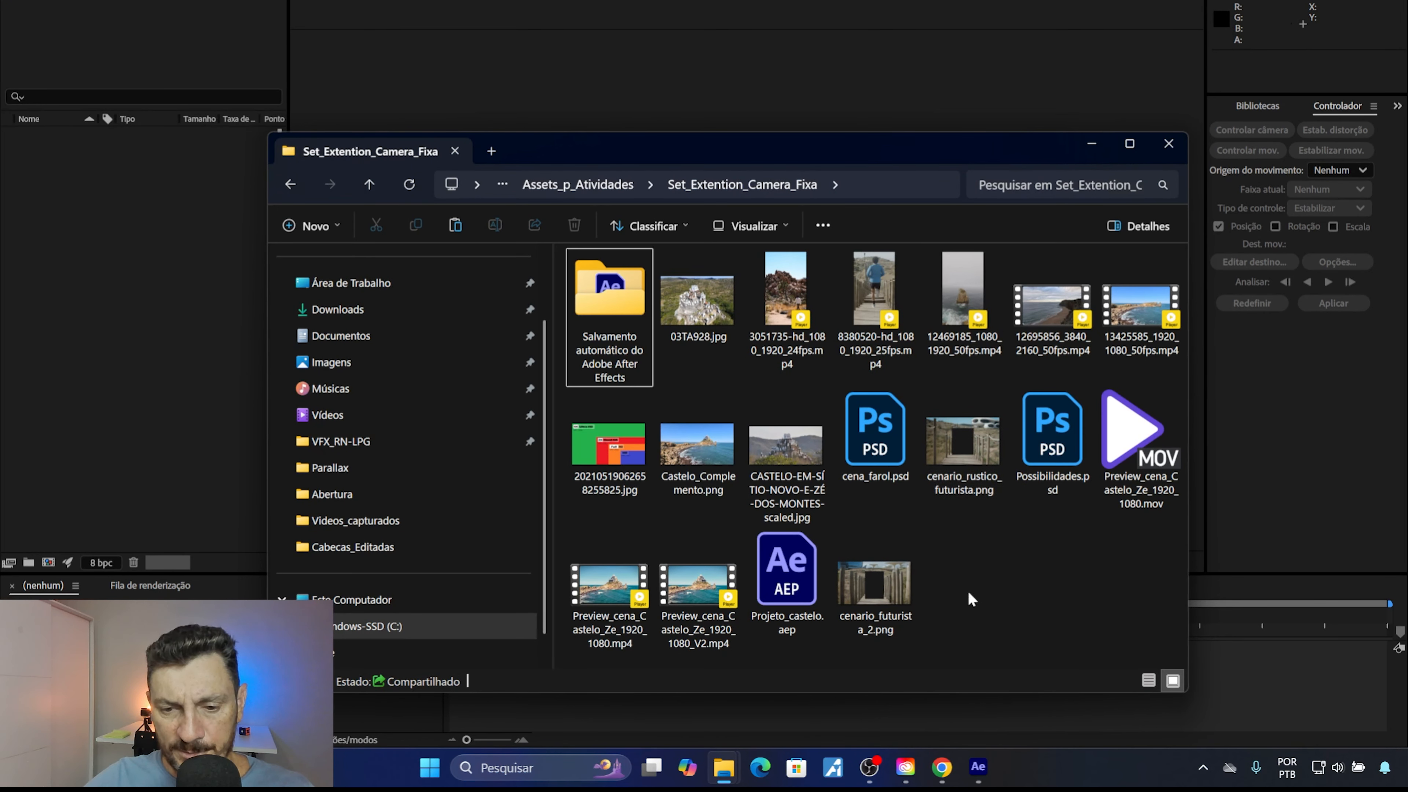
click(875, 577)
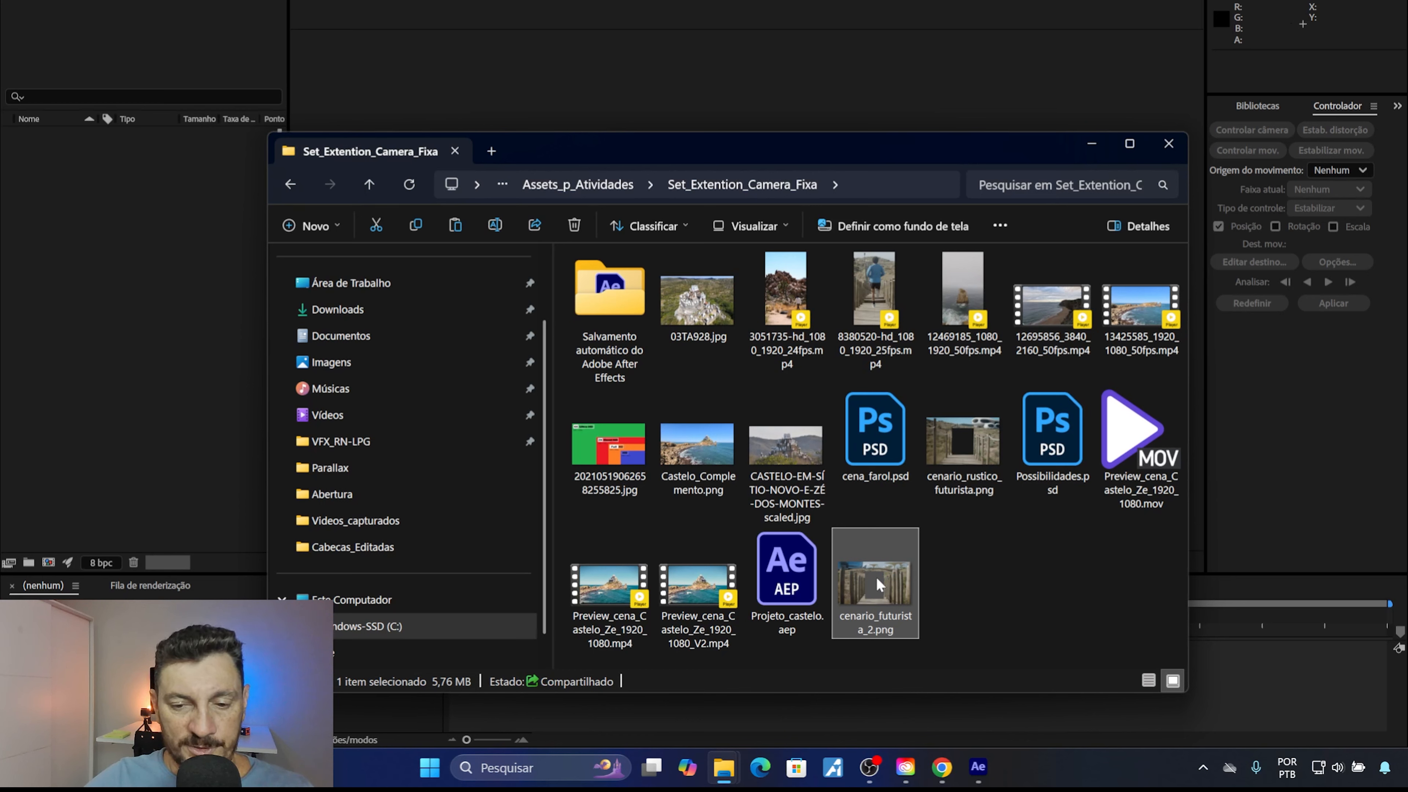
double_click(877, 584)
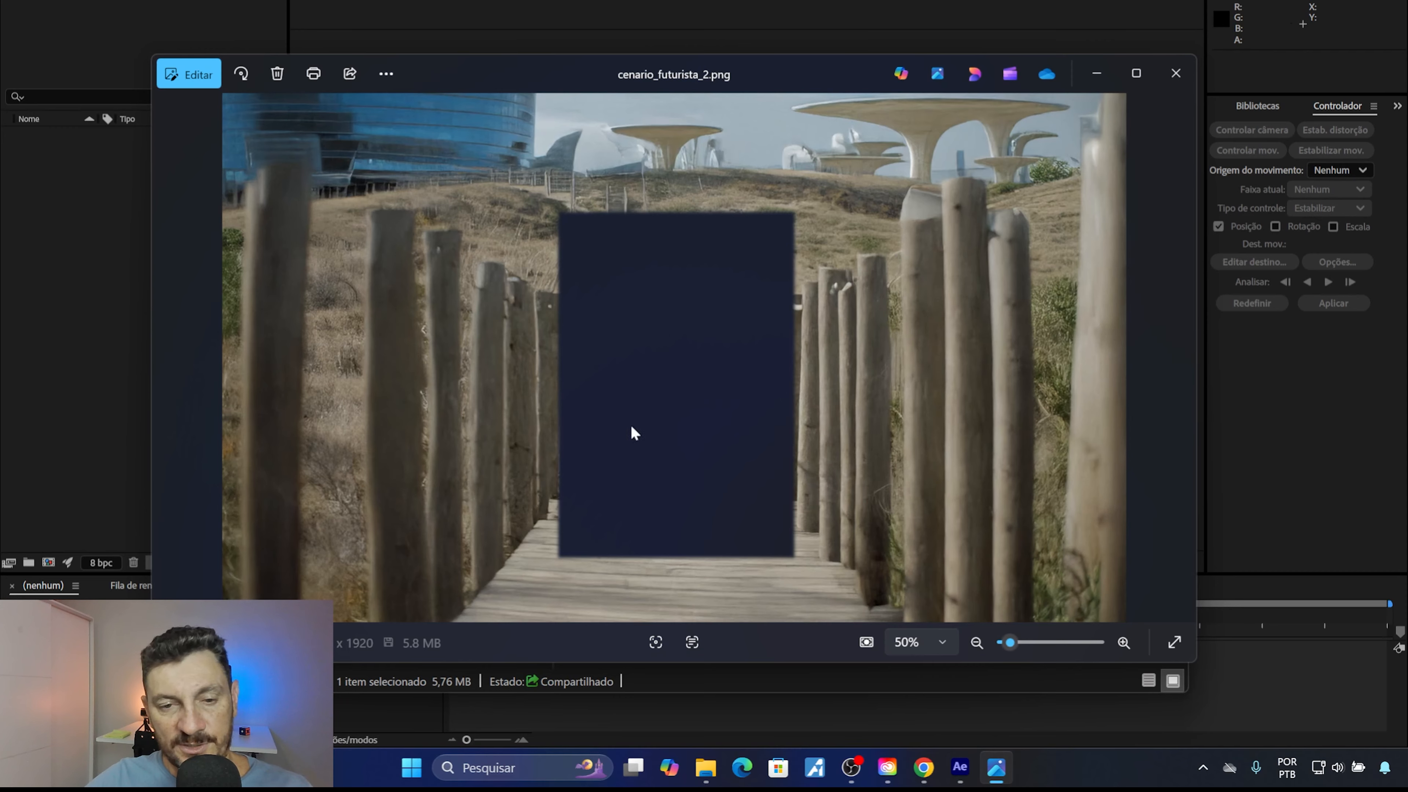
click(1174, 75)
click(951, 452)
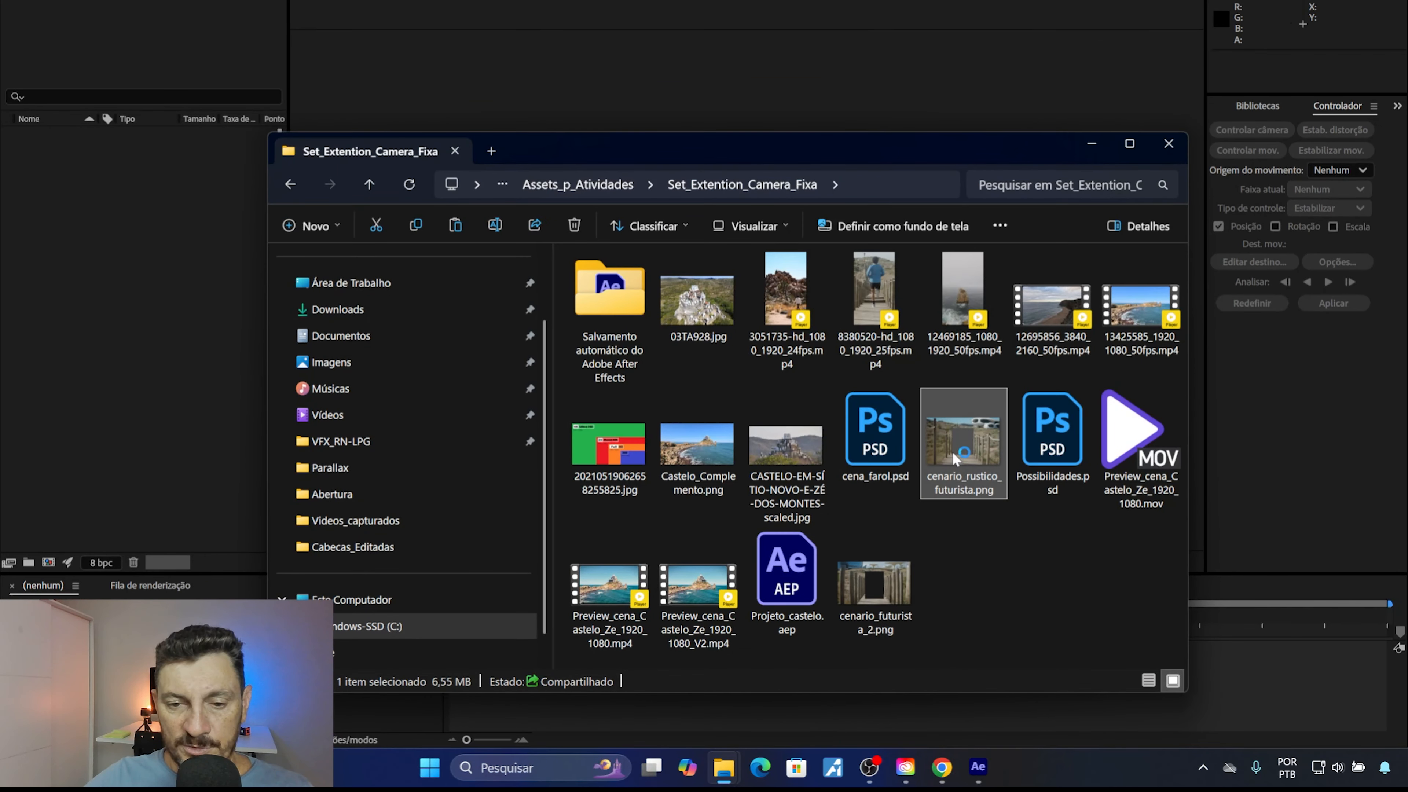
double_click(951, 451)
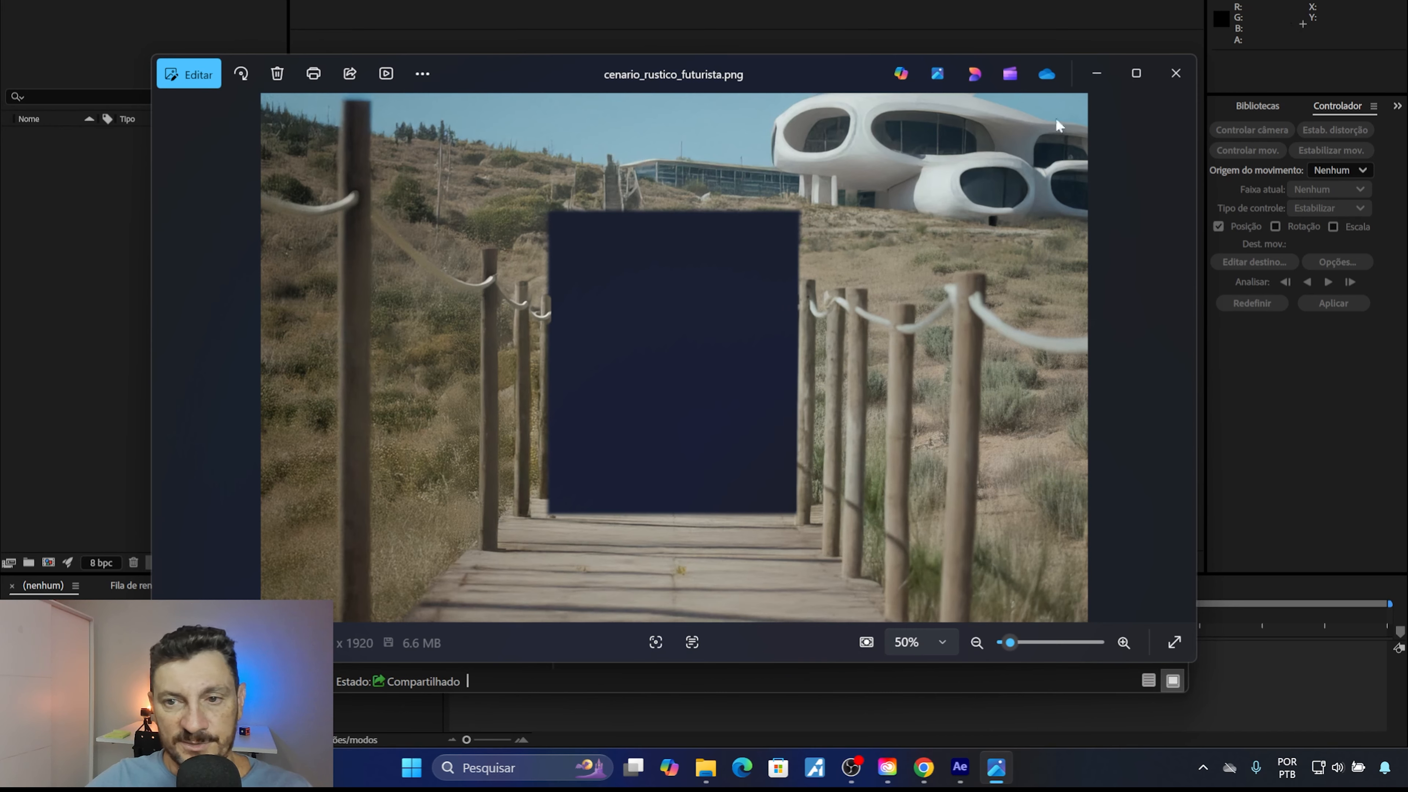
click(1176, 73)
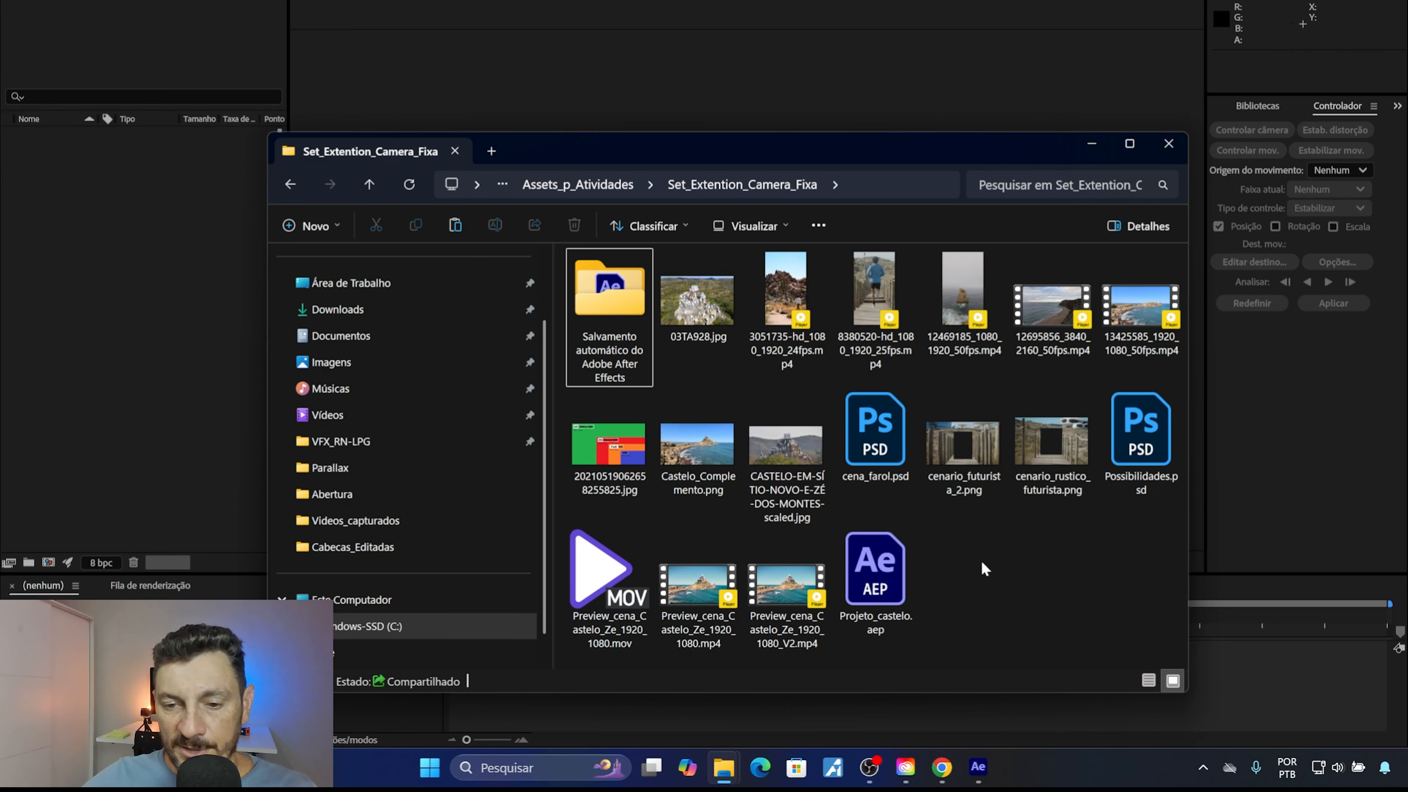
Import cenario_futurista_2.png into the After Effects project and create a new composition from it
click(964, 456)
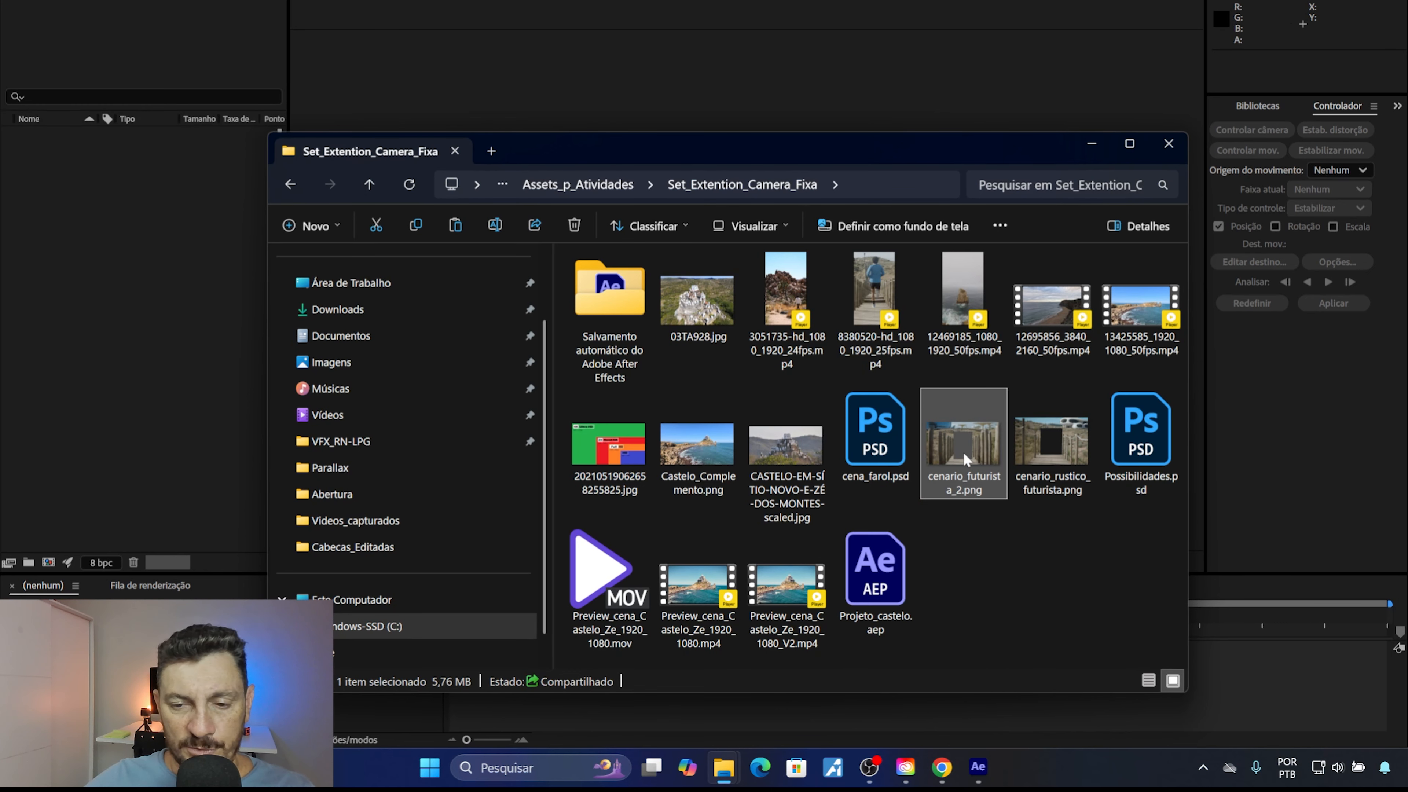
drag(963, 451, 123, 266)
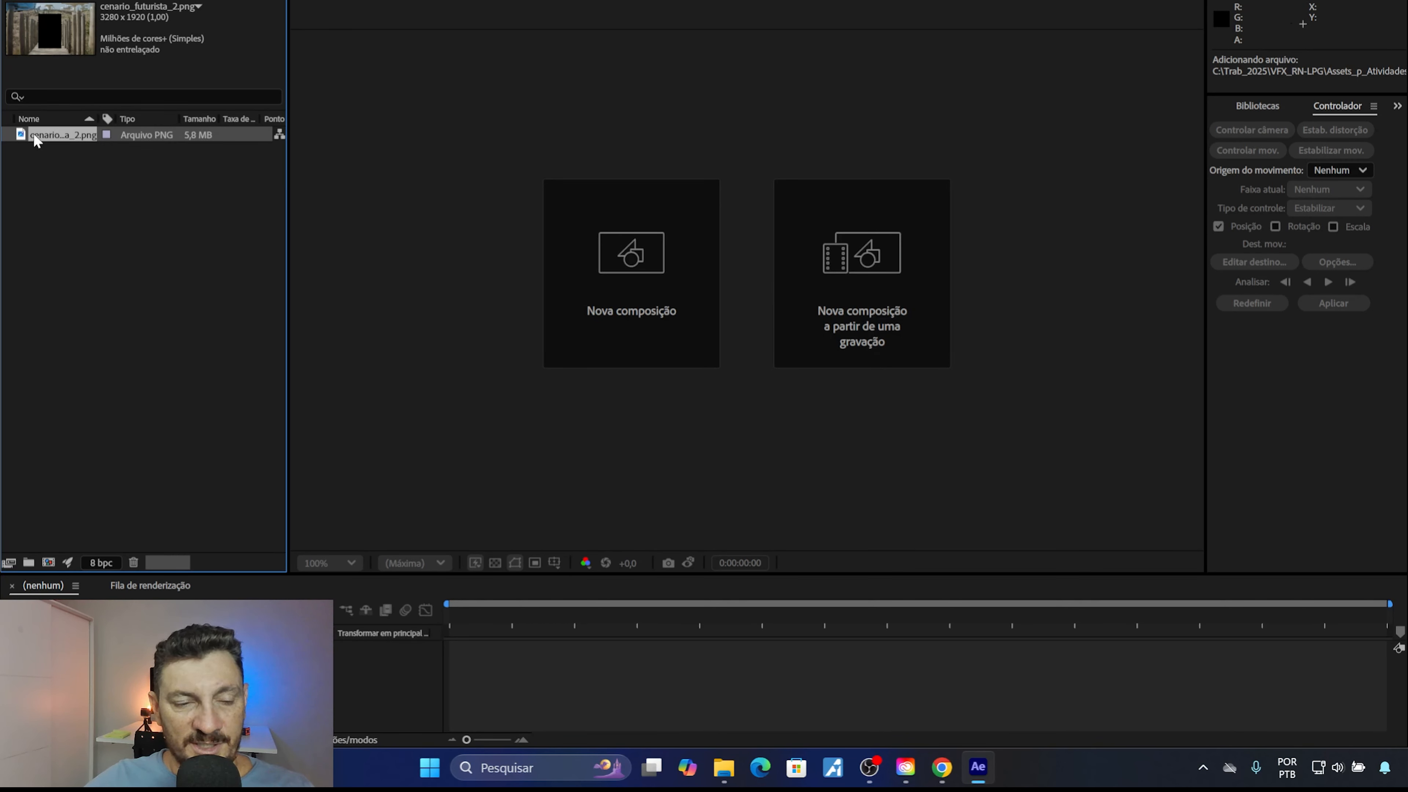
drag(39, 144, 844, 261)
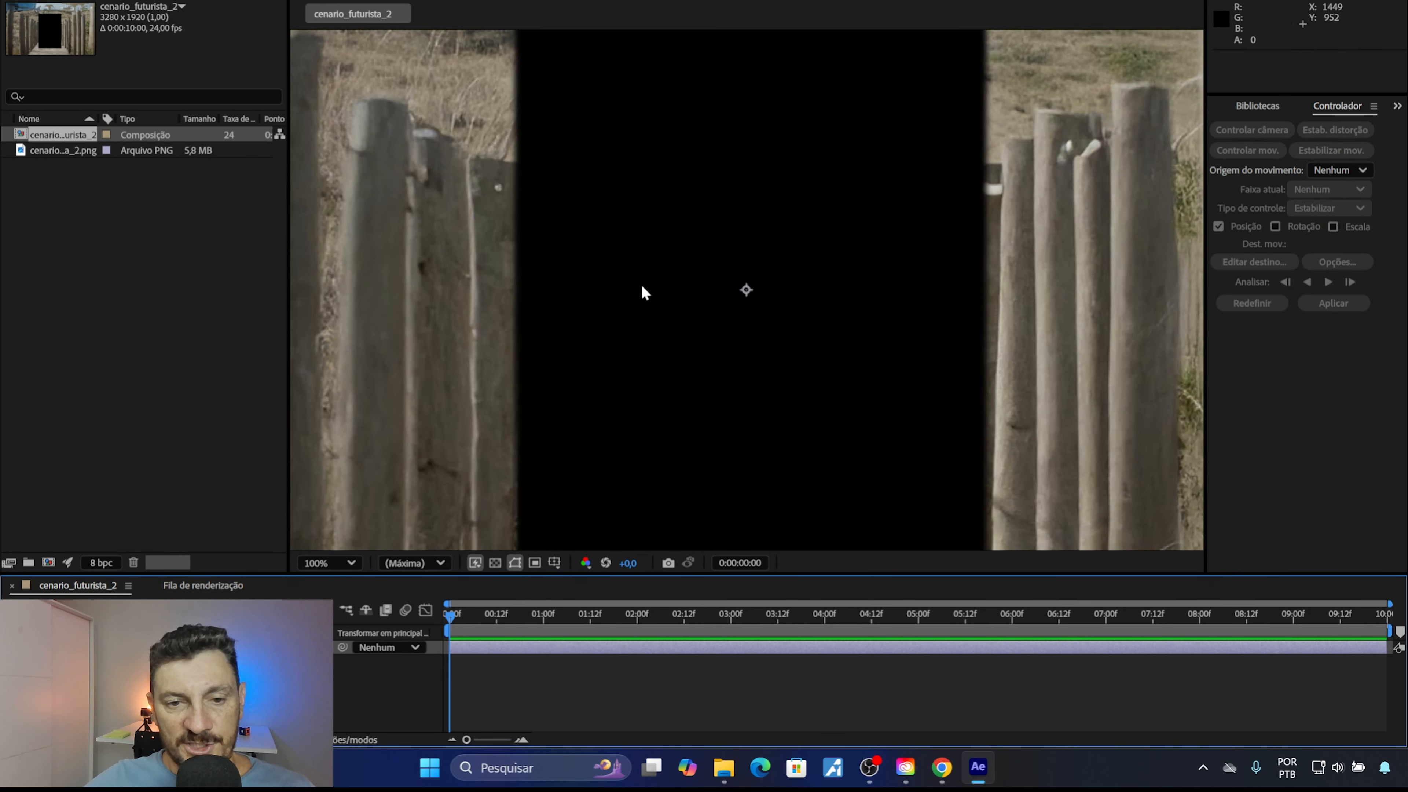
scroll(643, 286, down, 1)
scroll(643, 286, down, 1)
scroll(642, 286, up, 1)
scroll(643, 286, down, 1)
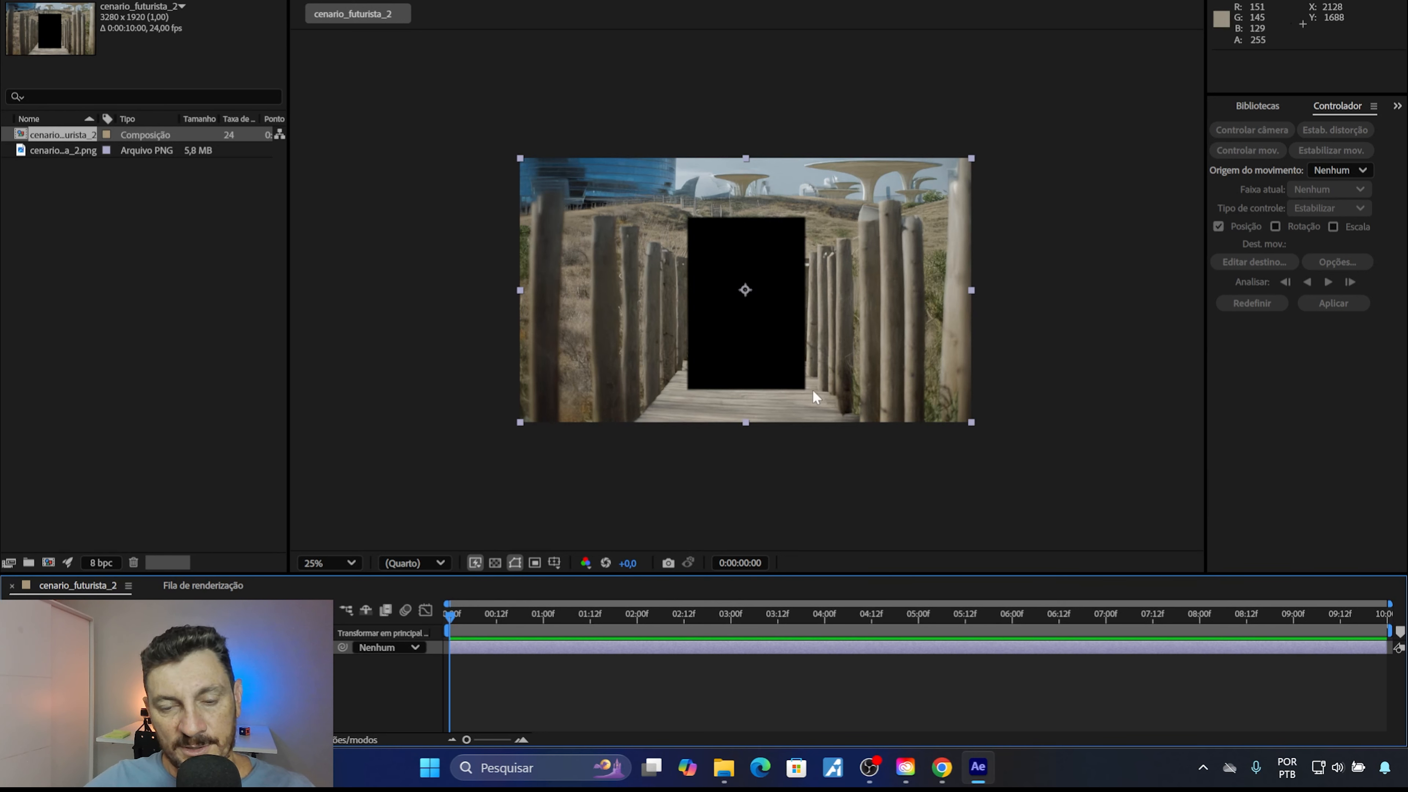
key(period)
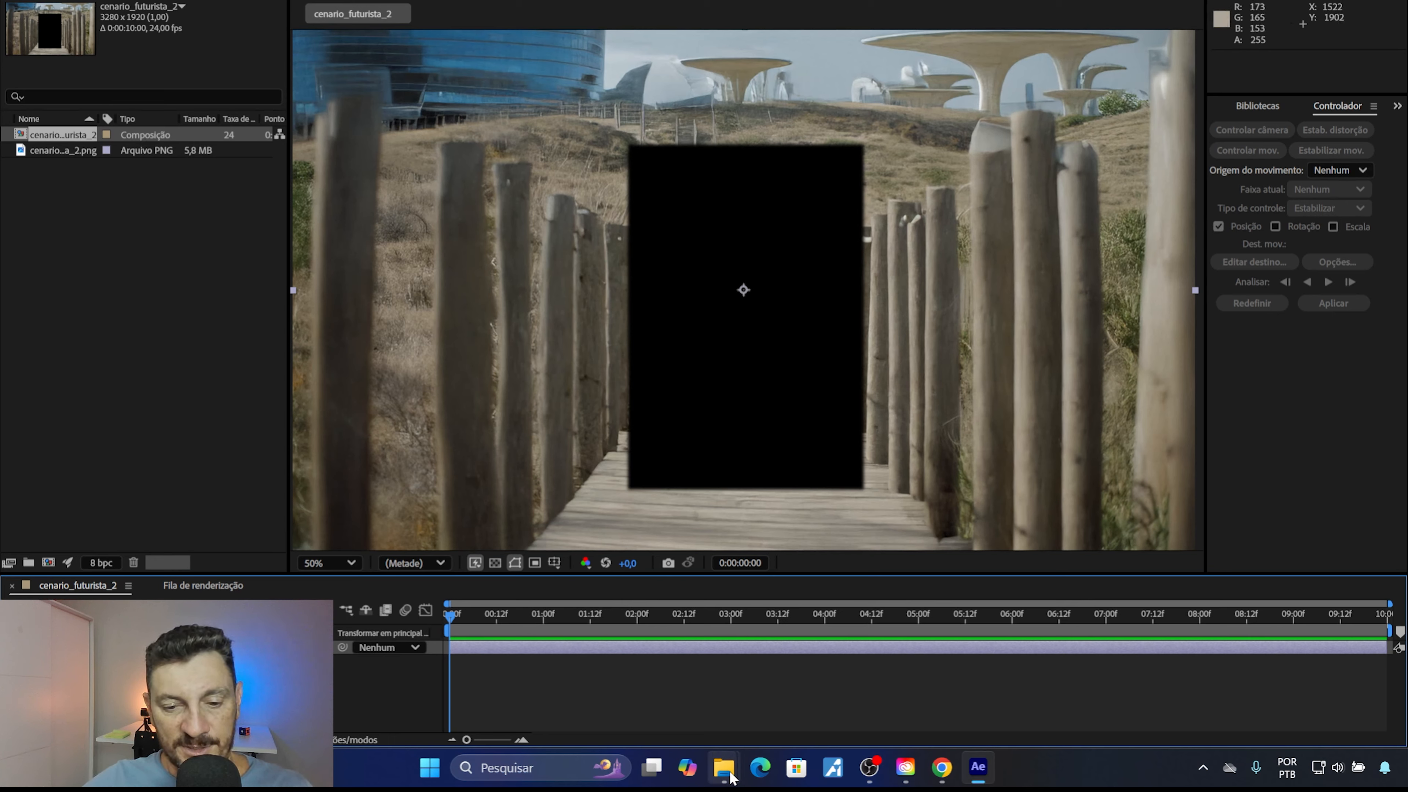
Import the runner video 8380520-hd_1080_1920_25fps.mp4 and place it beneath the scenery layer in the composition
mouse_move(726, 771)
click(618, 701)
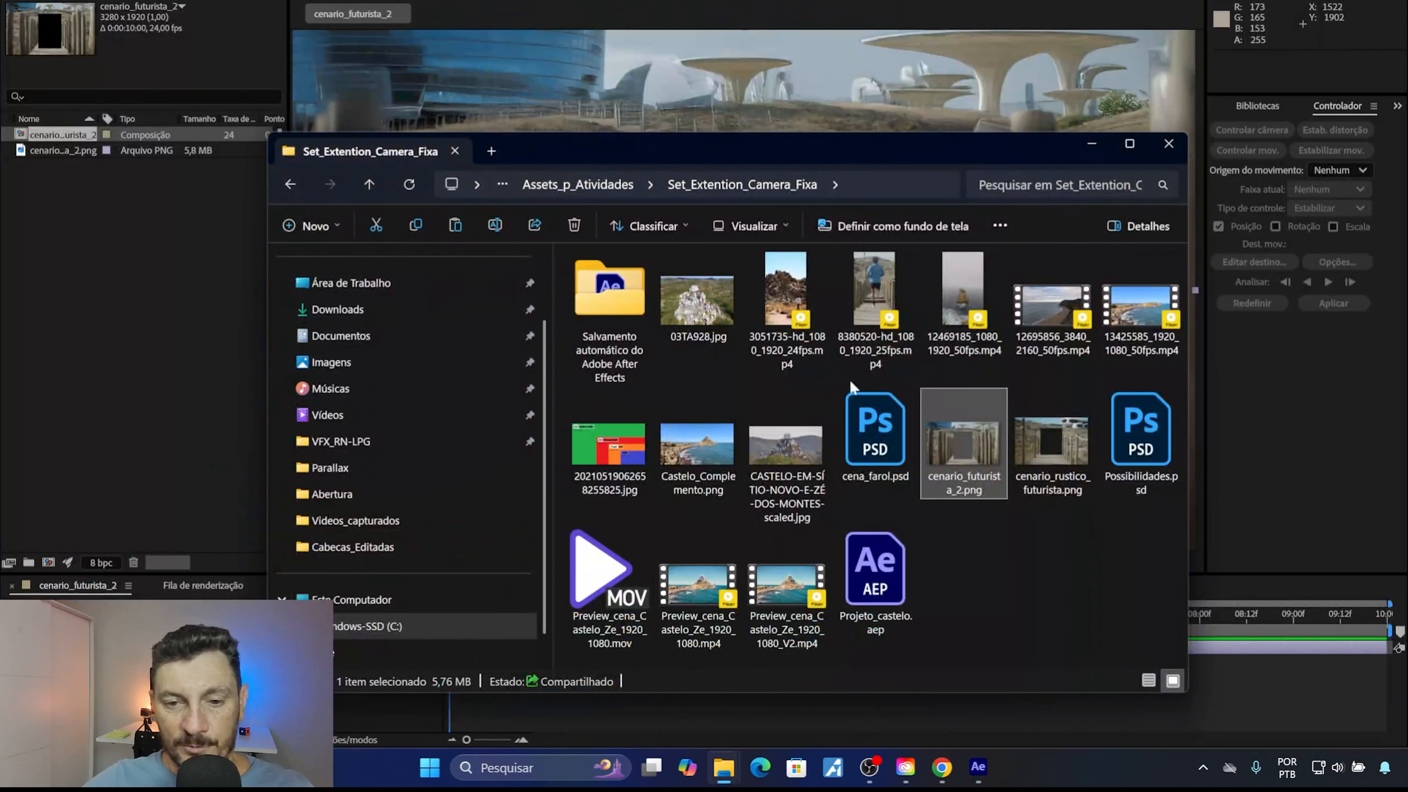
drag(871, 285, 126, 273)
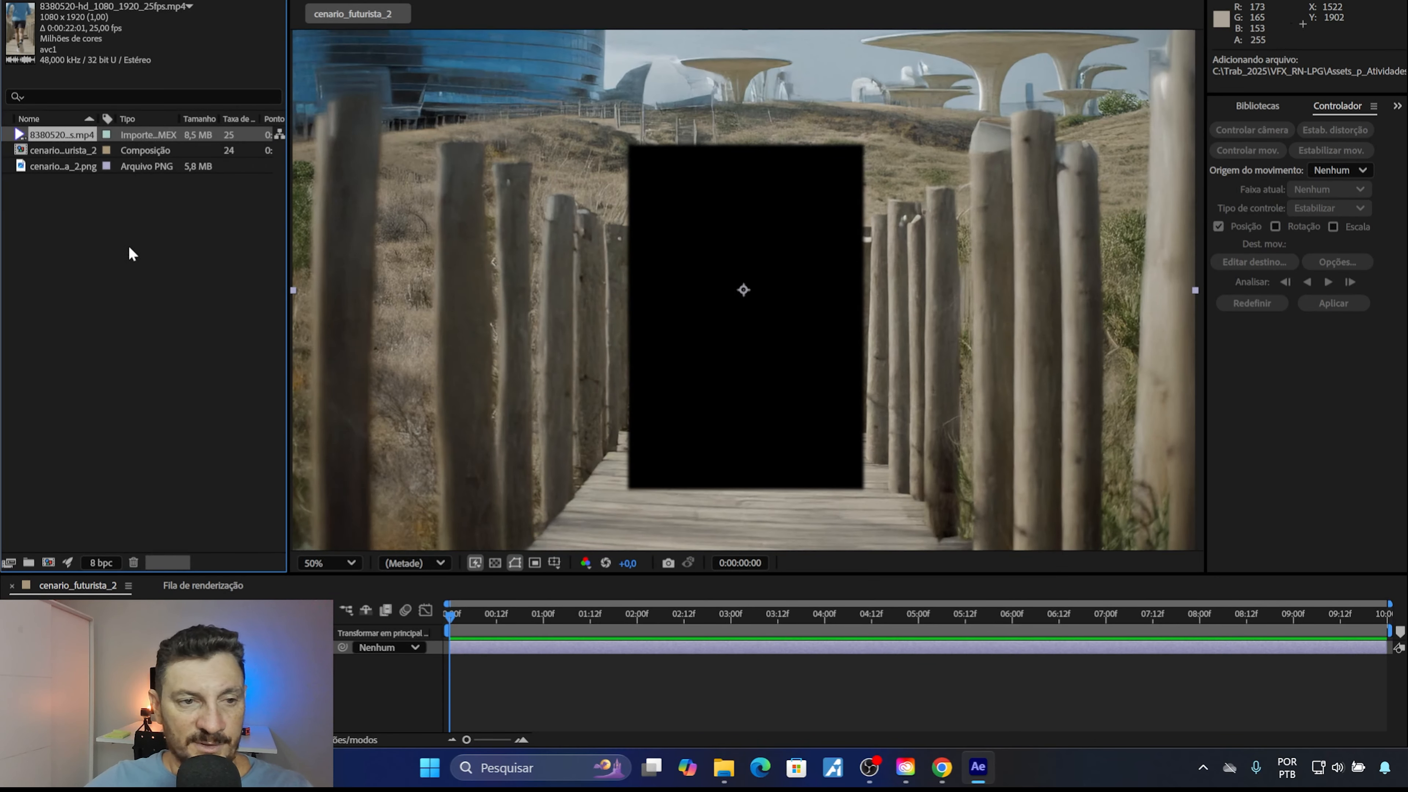
drag(53, 134, 199, 660)
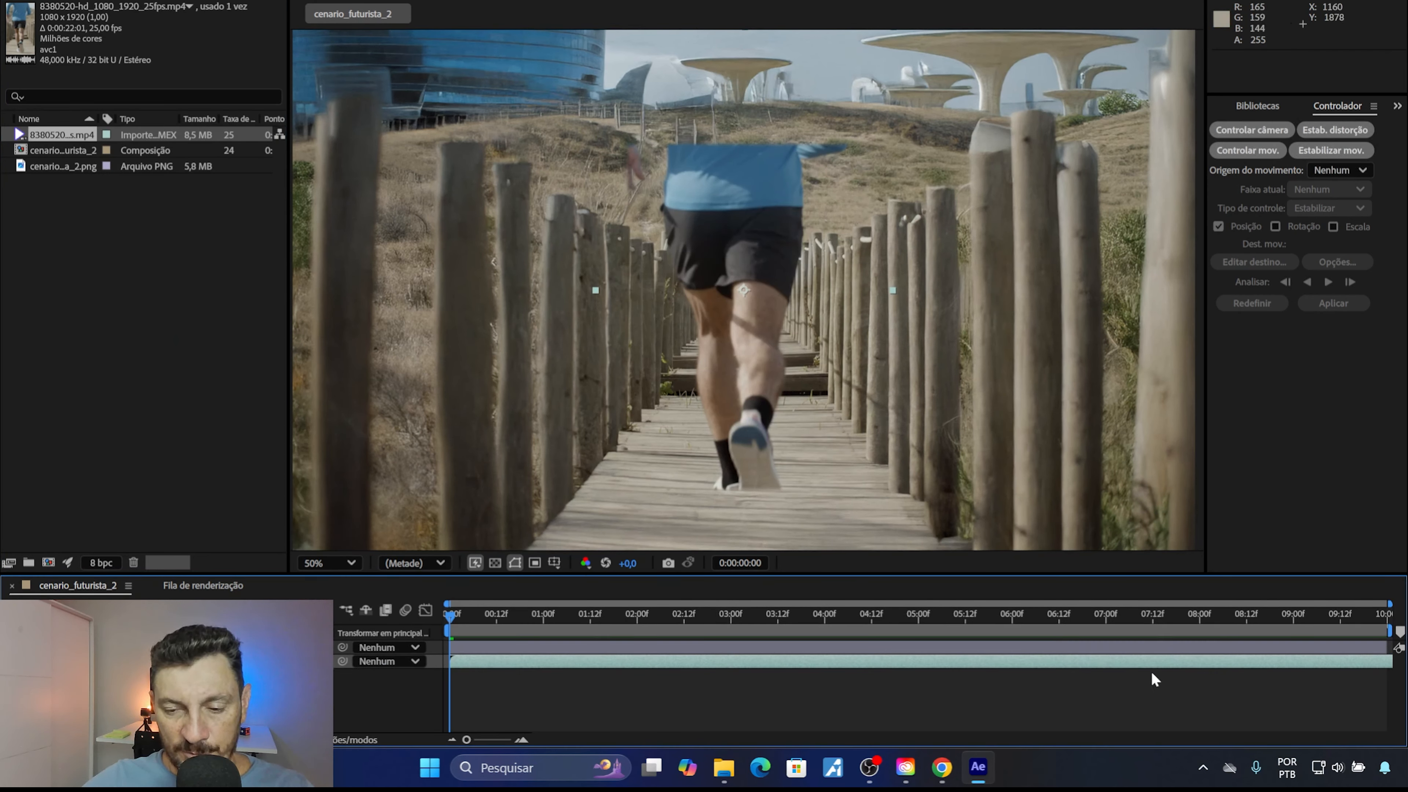
Slide the runner clip earlier to an in point of -0:00:08:06, so the composition opens with the runner farther along the walkway
drag(1167, 661, 488, 623)
drag(466, 618, 399, 618)
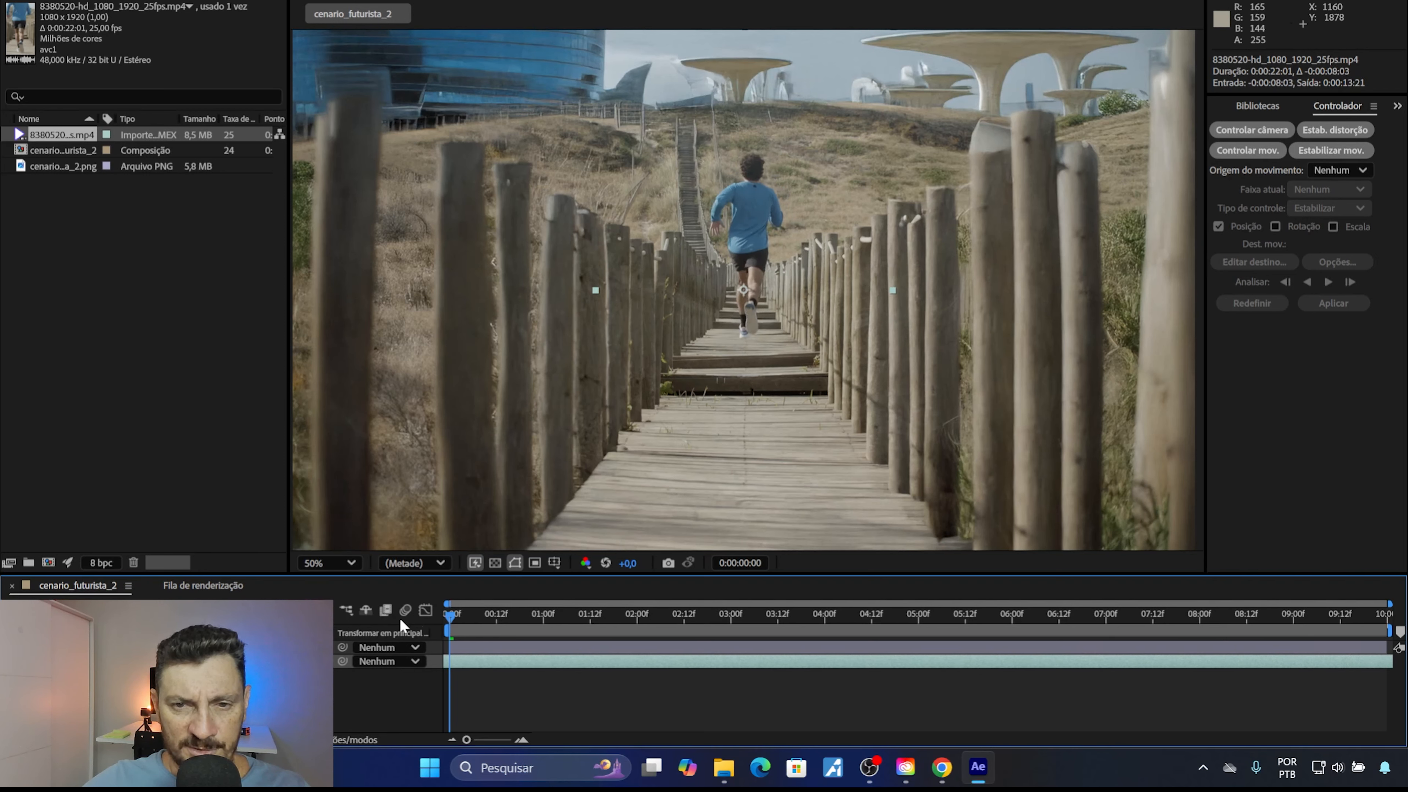
drag(574, 665, 566, 665)
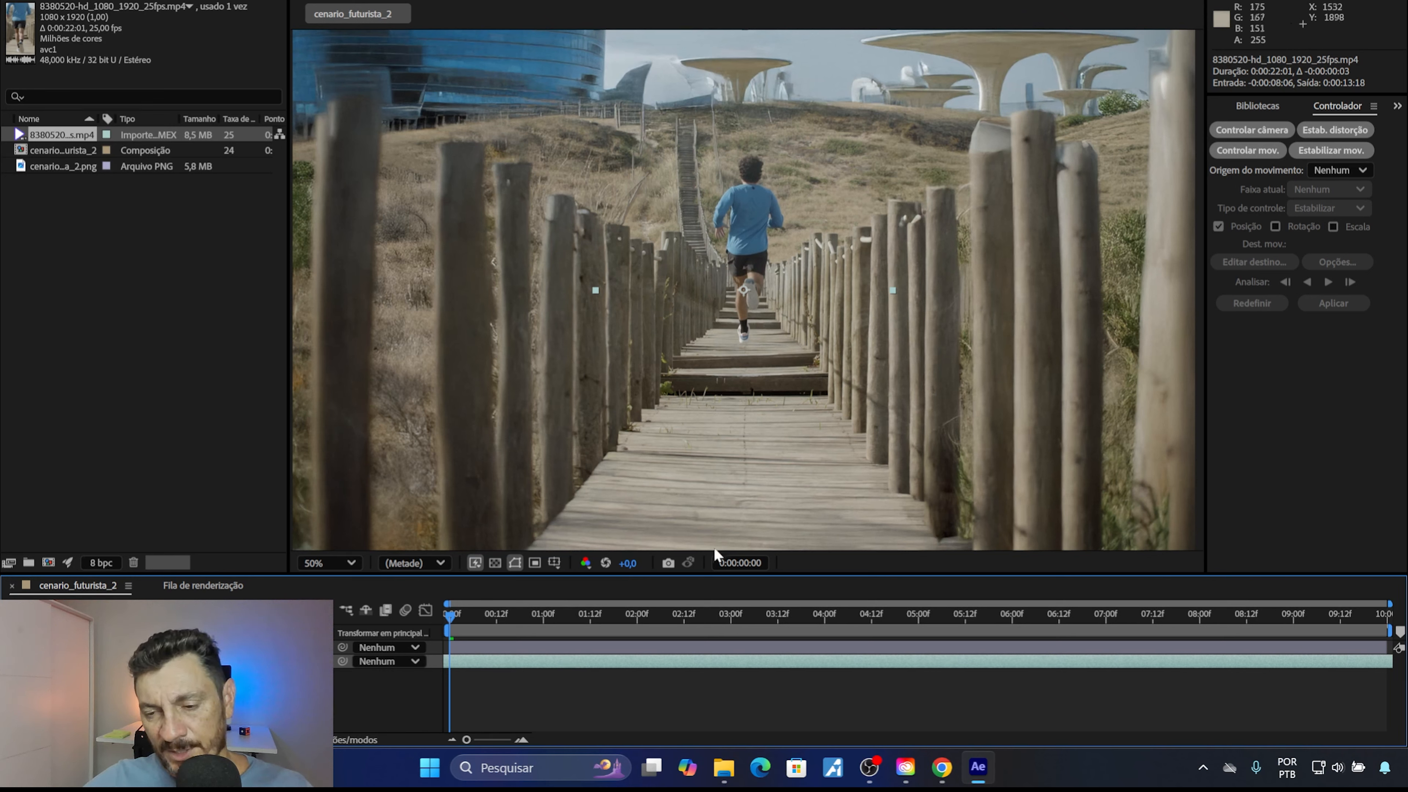
Play back the composition with the scenery layer shown and hidden to compare the extended shot with the vertical clip
drag(451, 614, 408, 553)
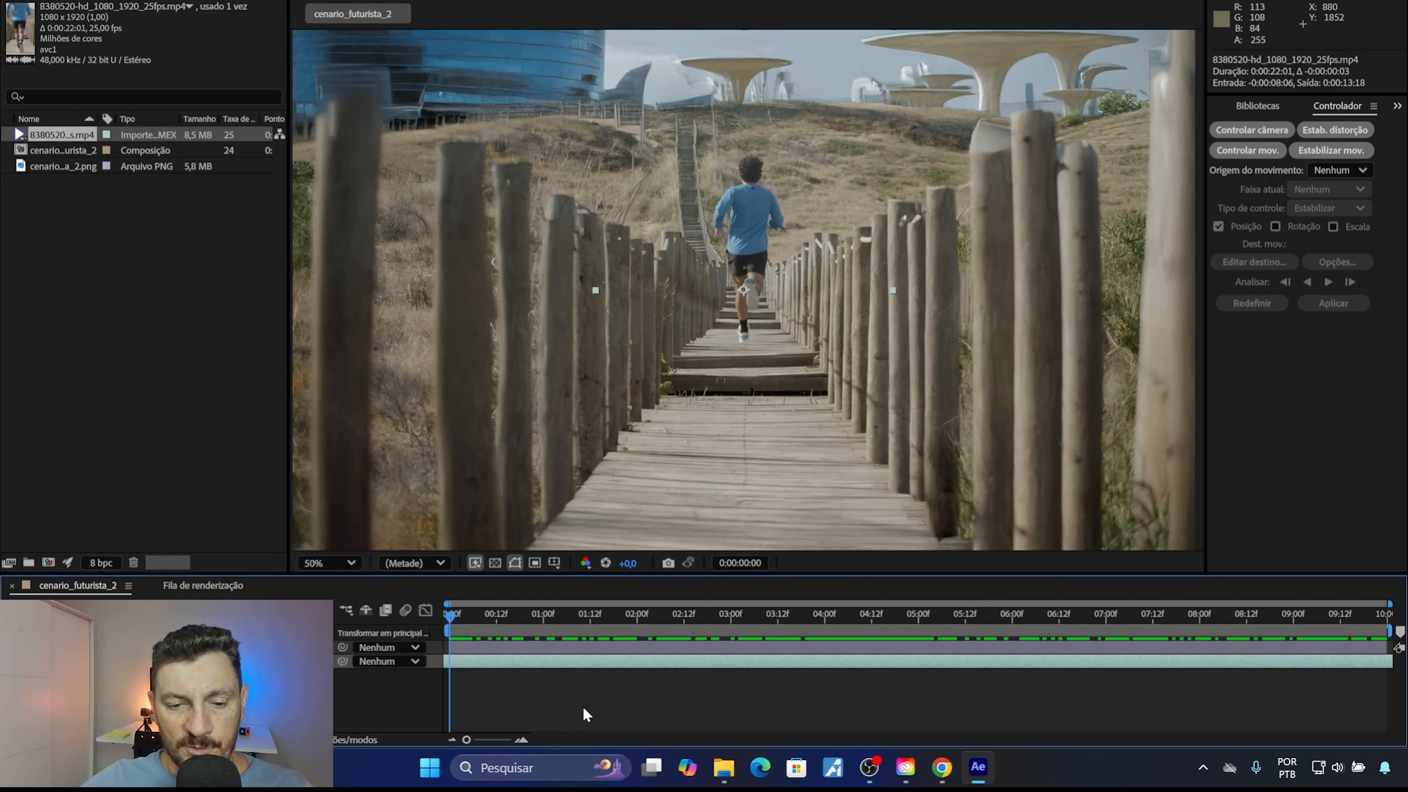
key(space)
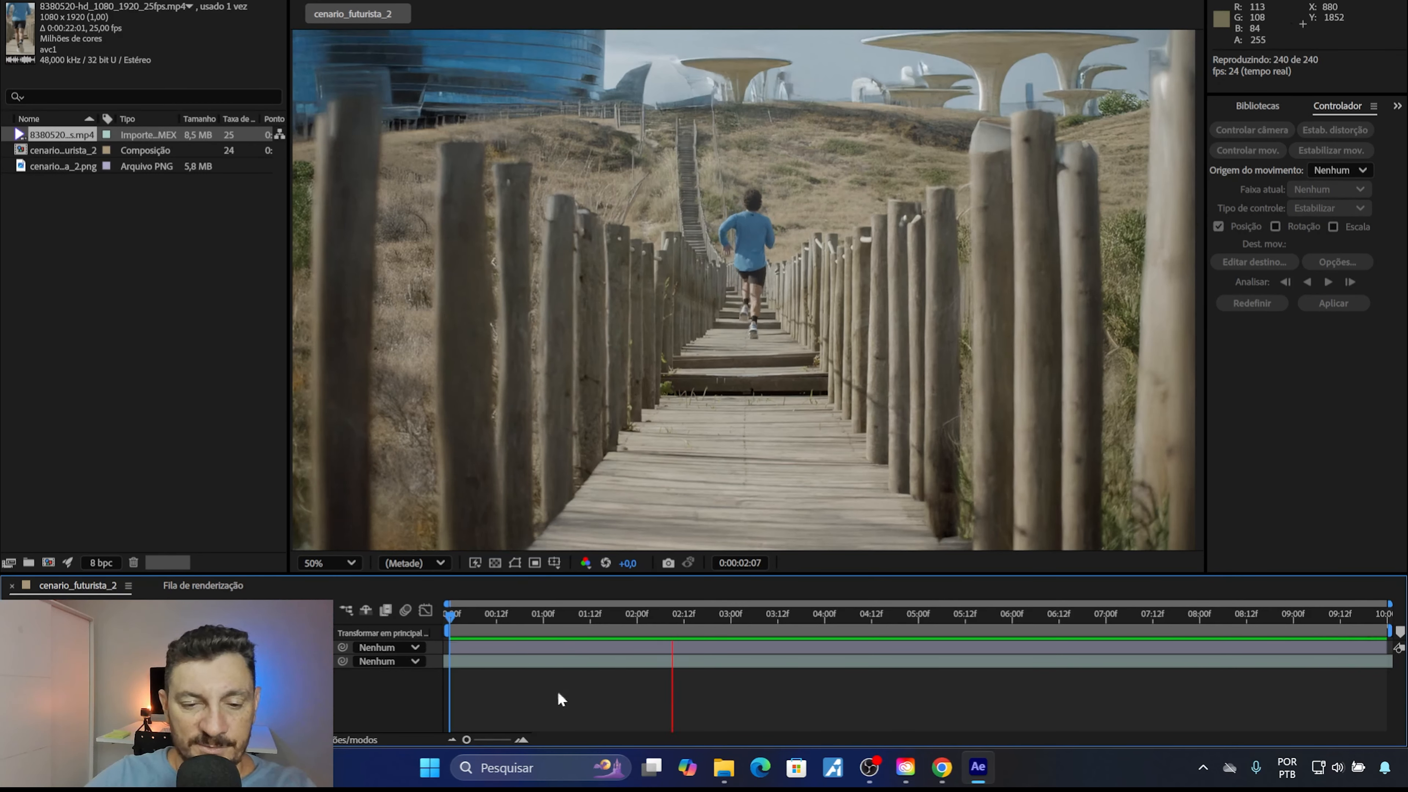
click(509, 617)
drag(509, 618, 443, 603)
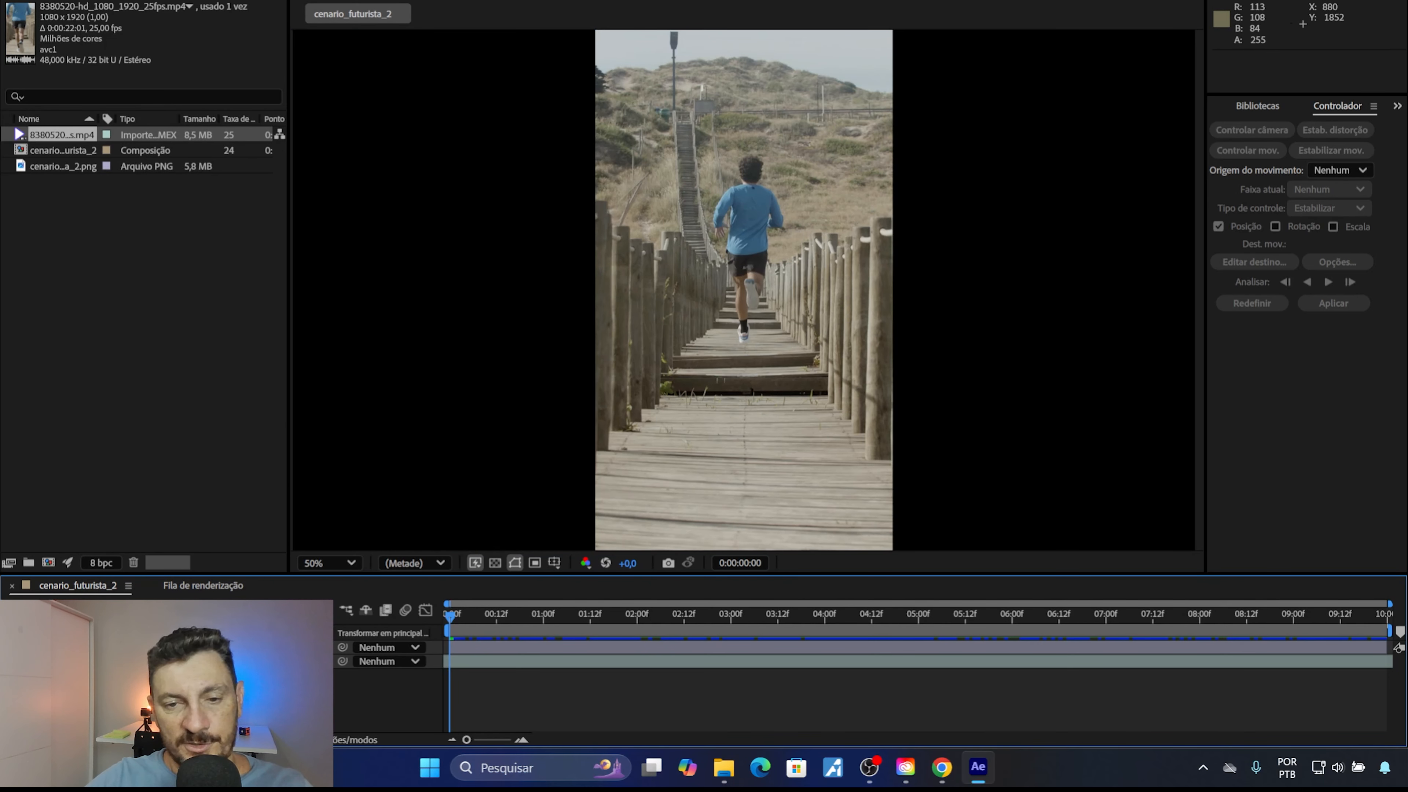
key(space)
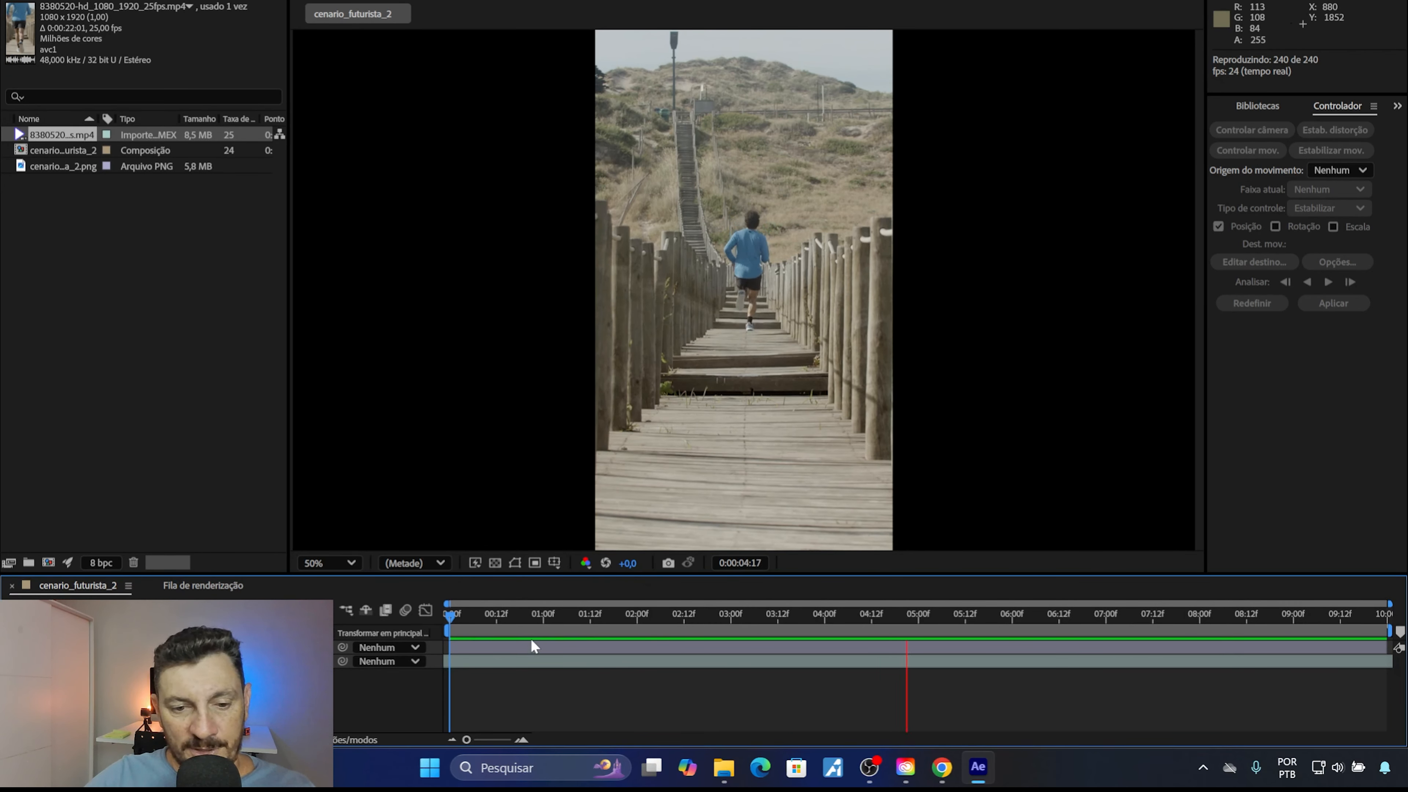
click(527, 614)
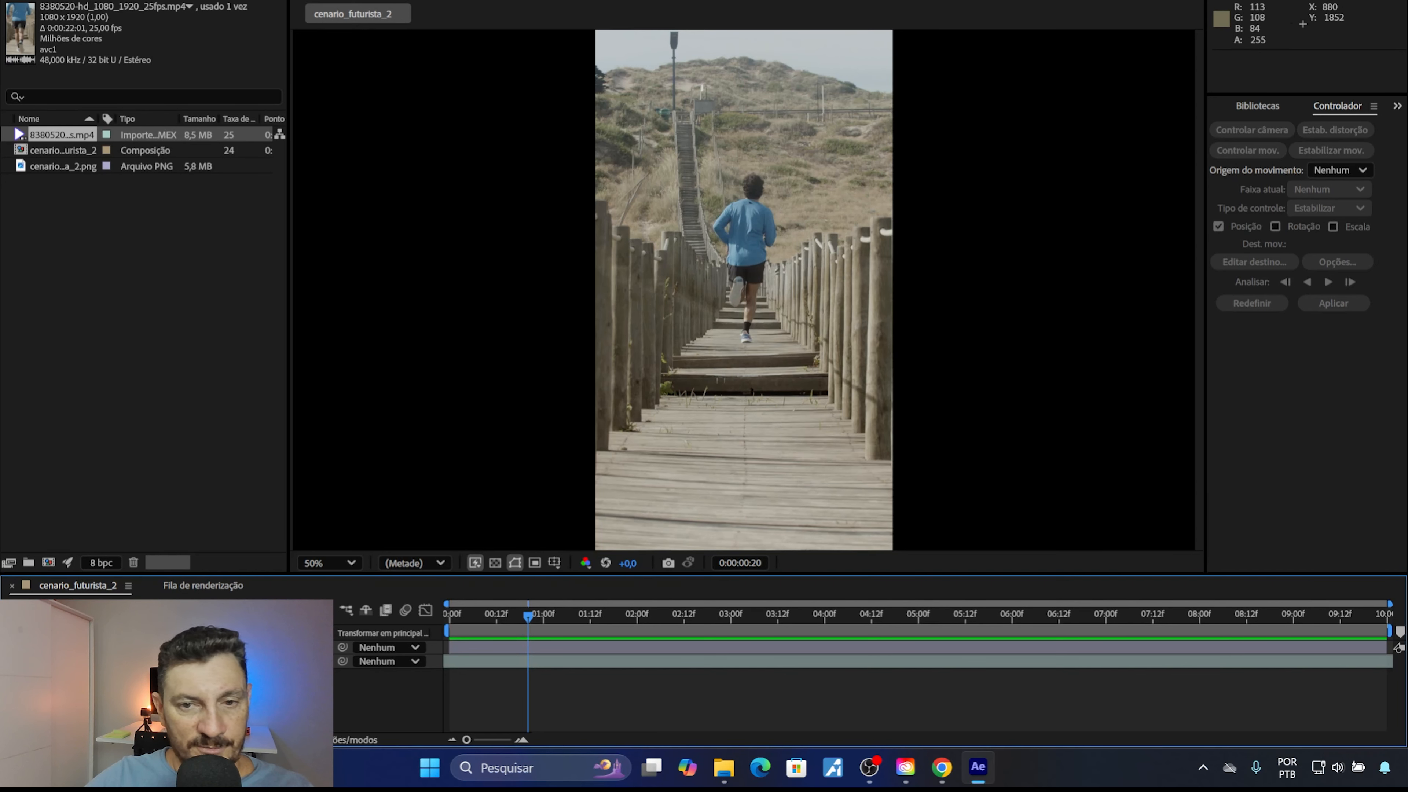
key(space)
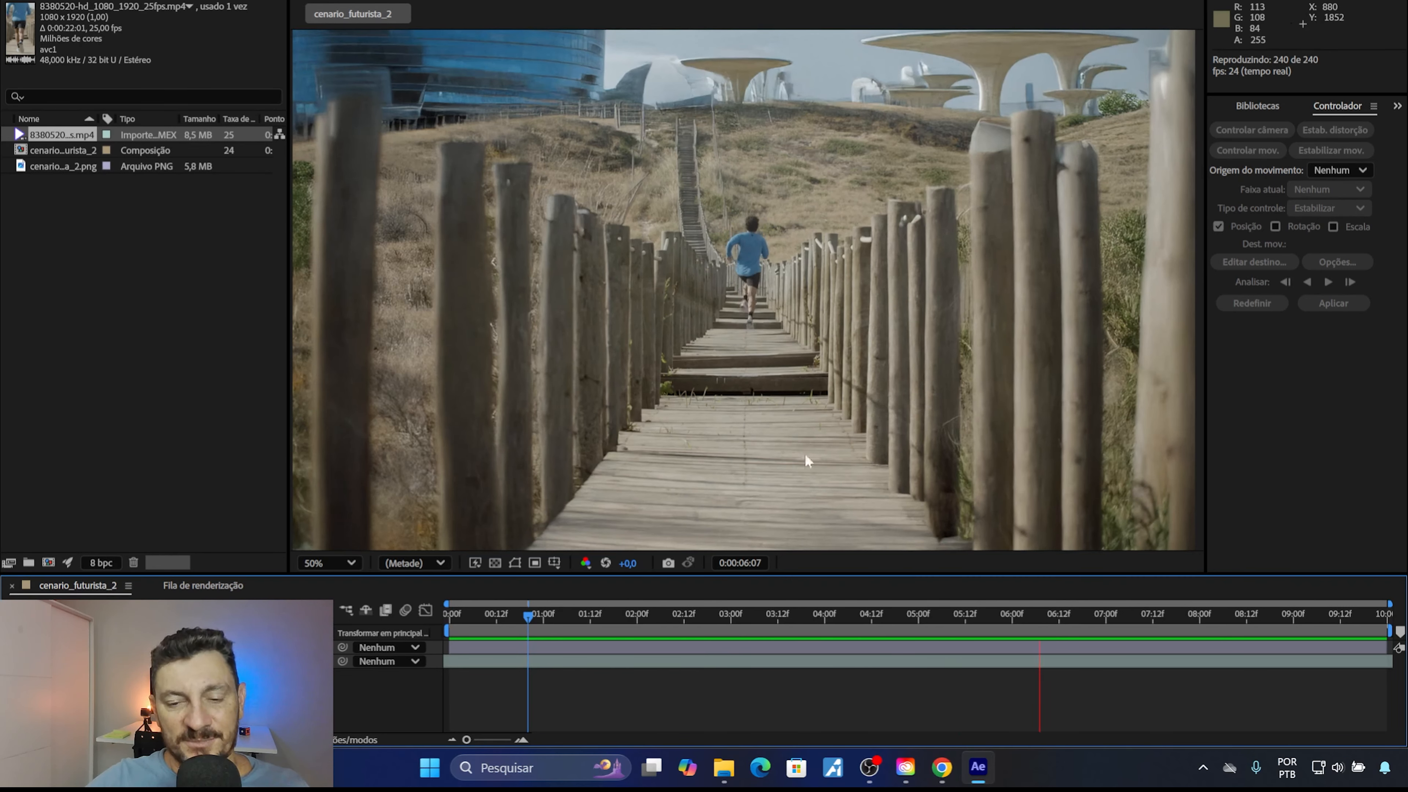
click(610, 615)
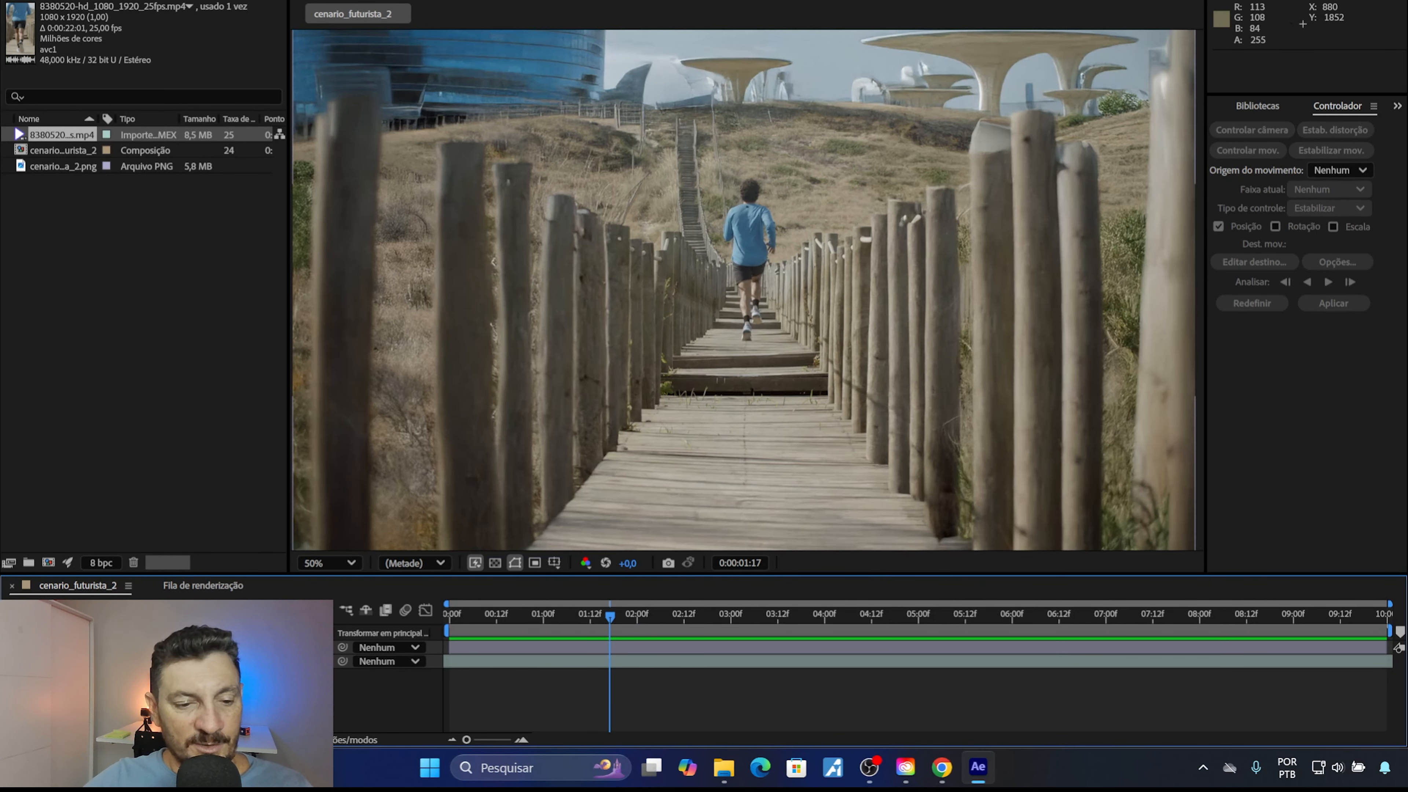
Delete the cenario_futurista_2 scenery layer from the composition, leaving the runner clip in place
click(909, 647)
key(Delete)
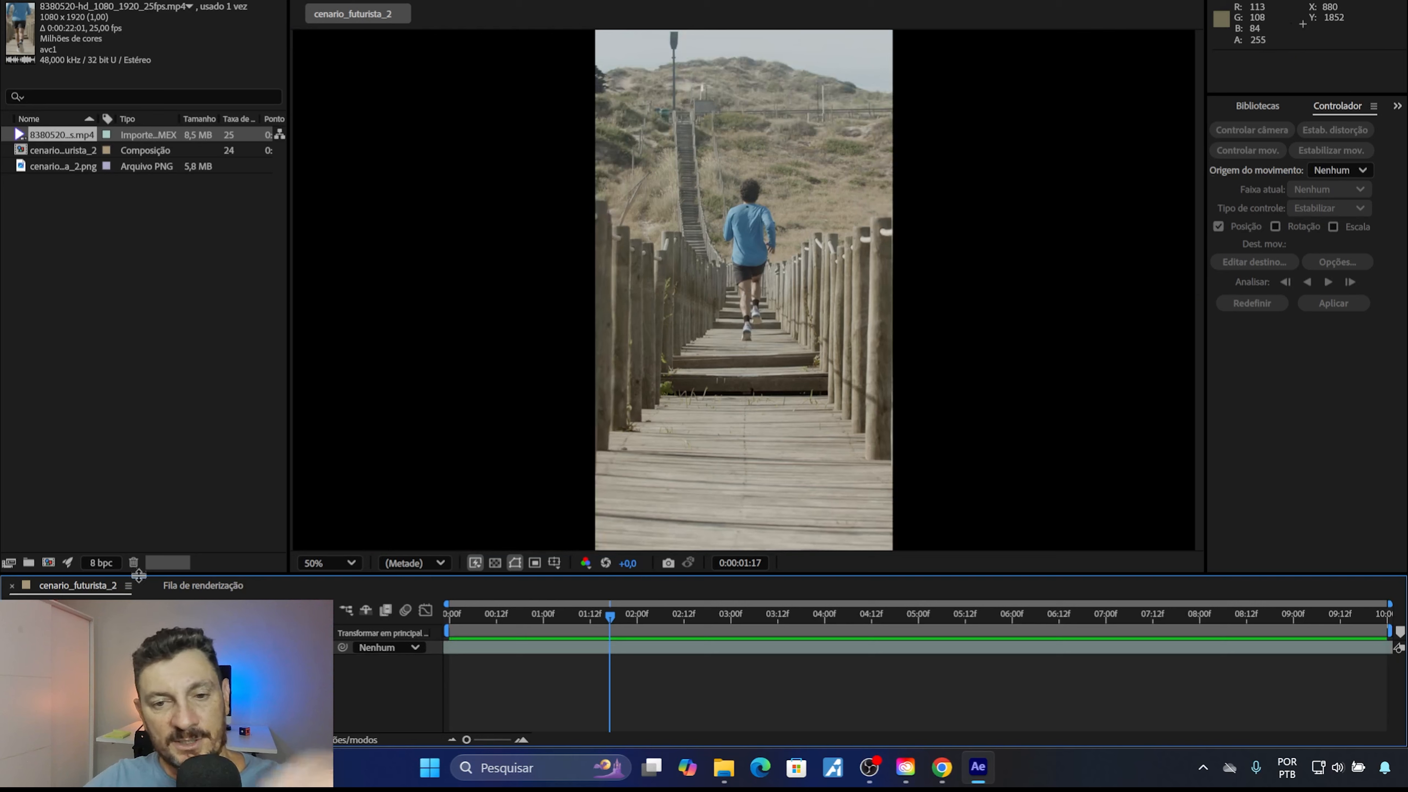
click(118, 255)
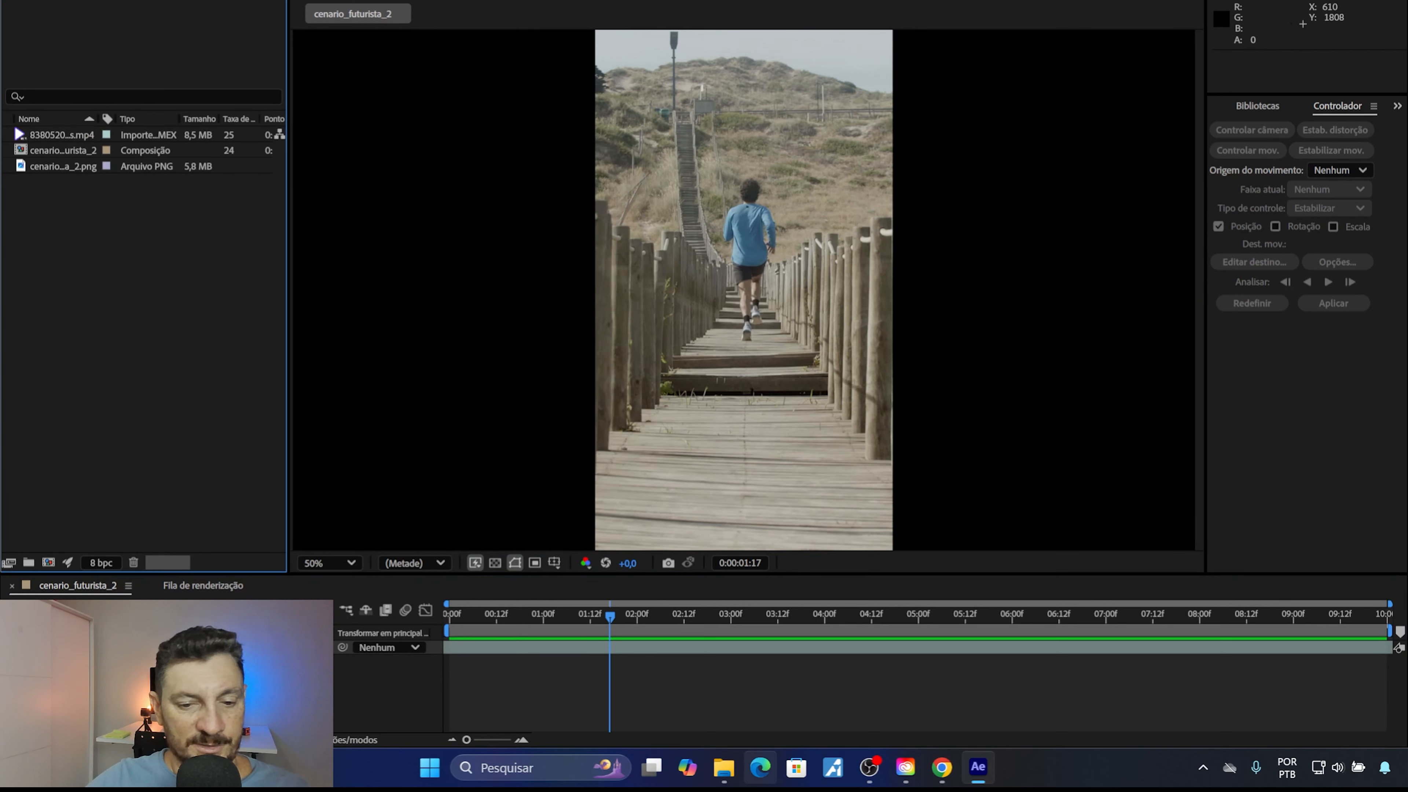
Import cenario_rustico_futurista.png from the Set_Extention_Camera_Fixa folder and place it above the runner clip in the composition
mouse_move(723, 767)
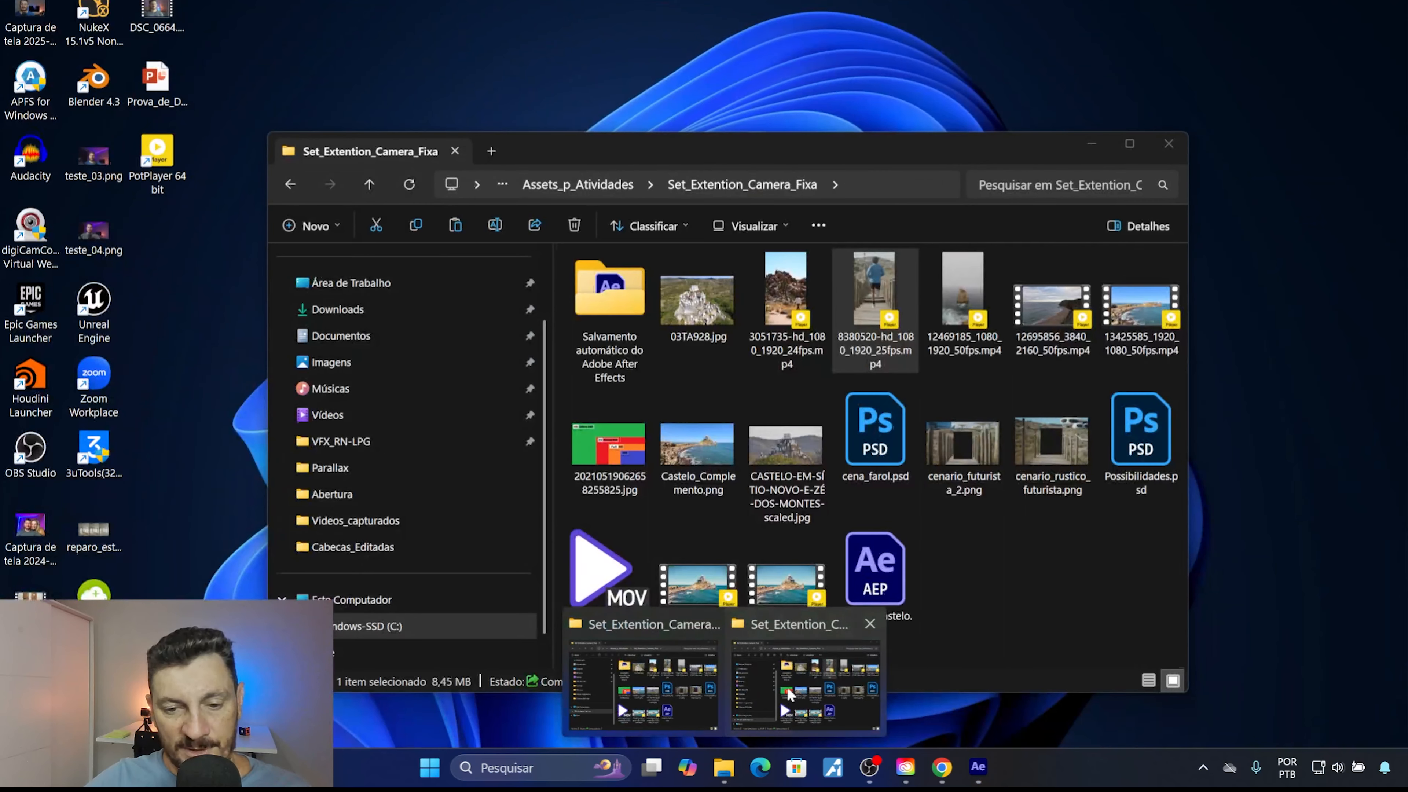
click(787, 691)
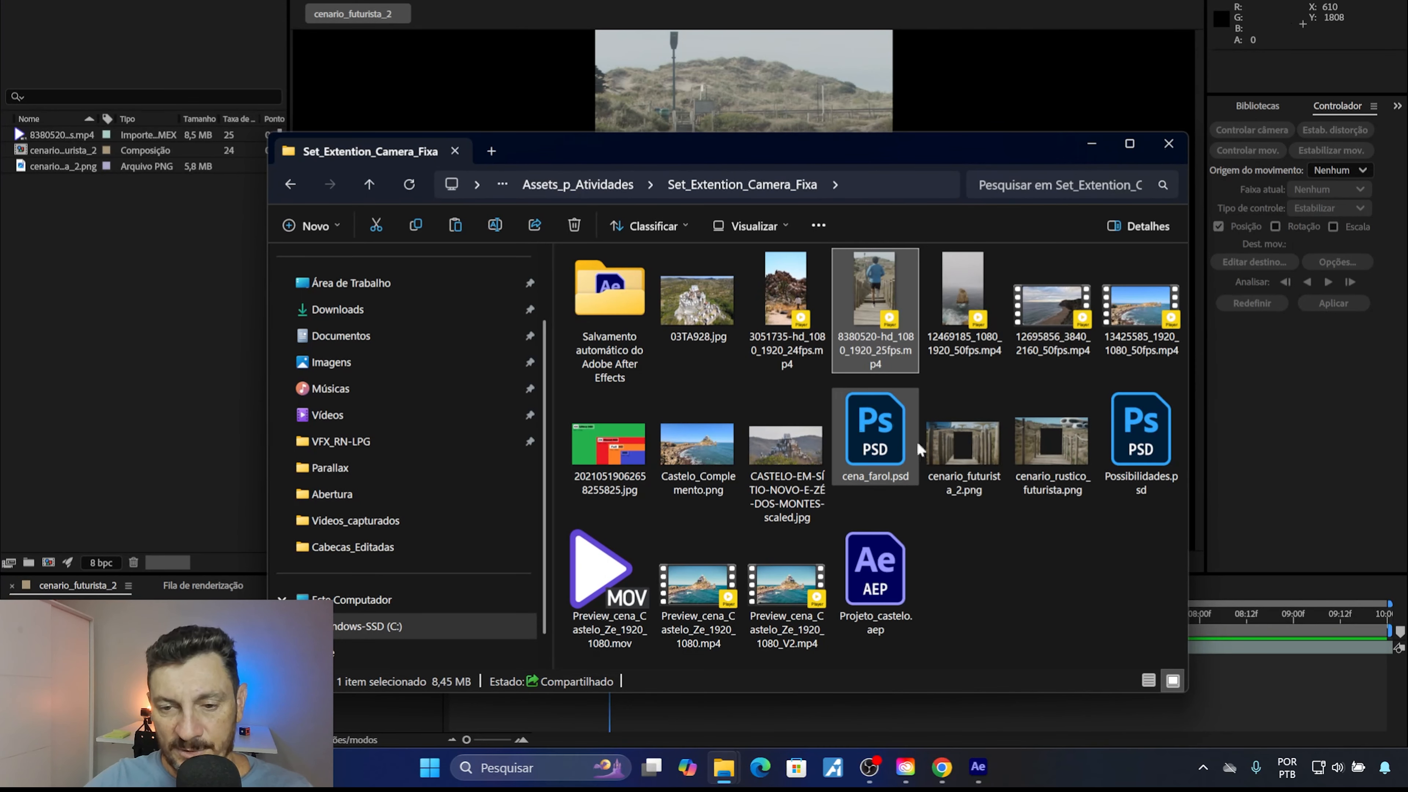
drag(1050, 452, 117, 308)
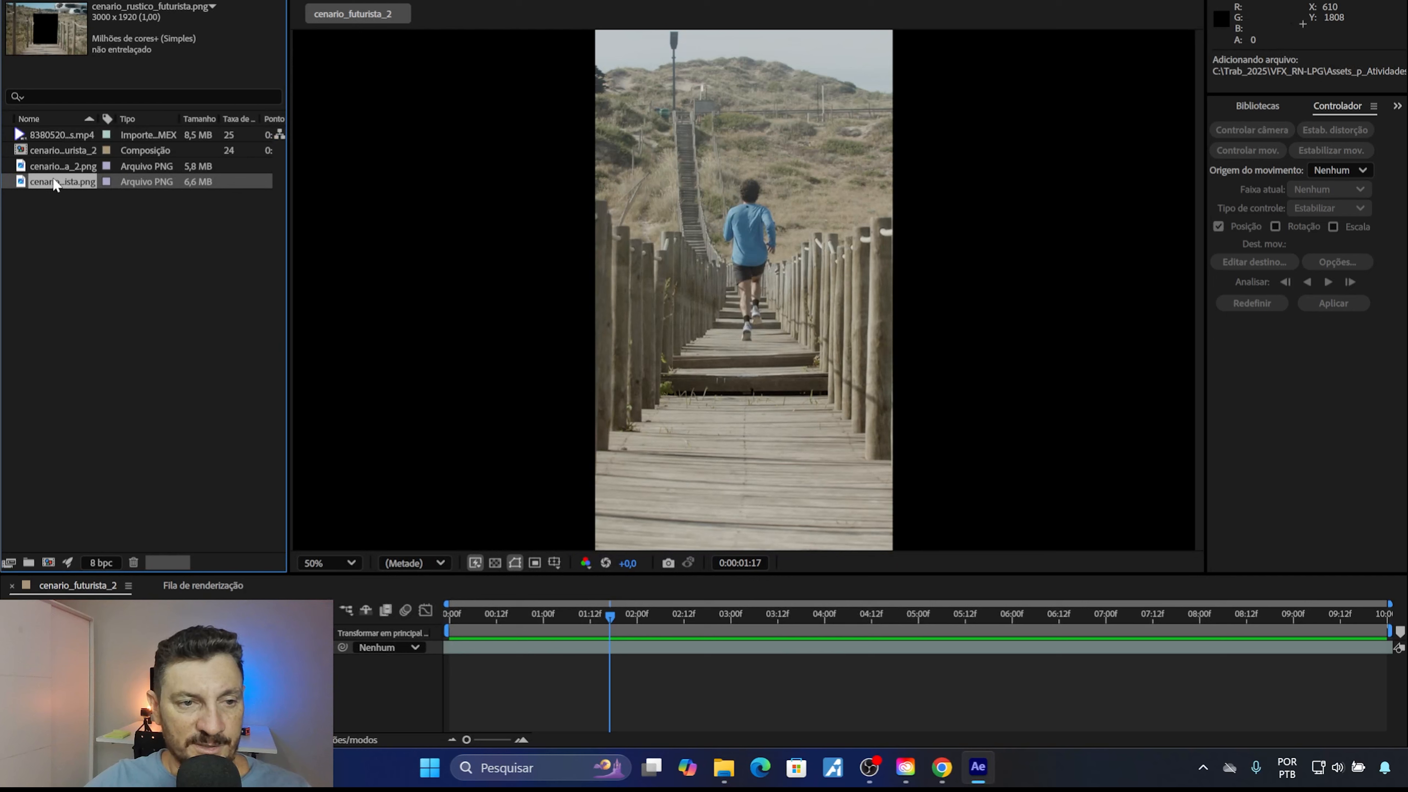
drag(57, 189, 720, 648)
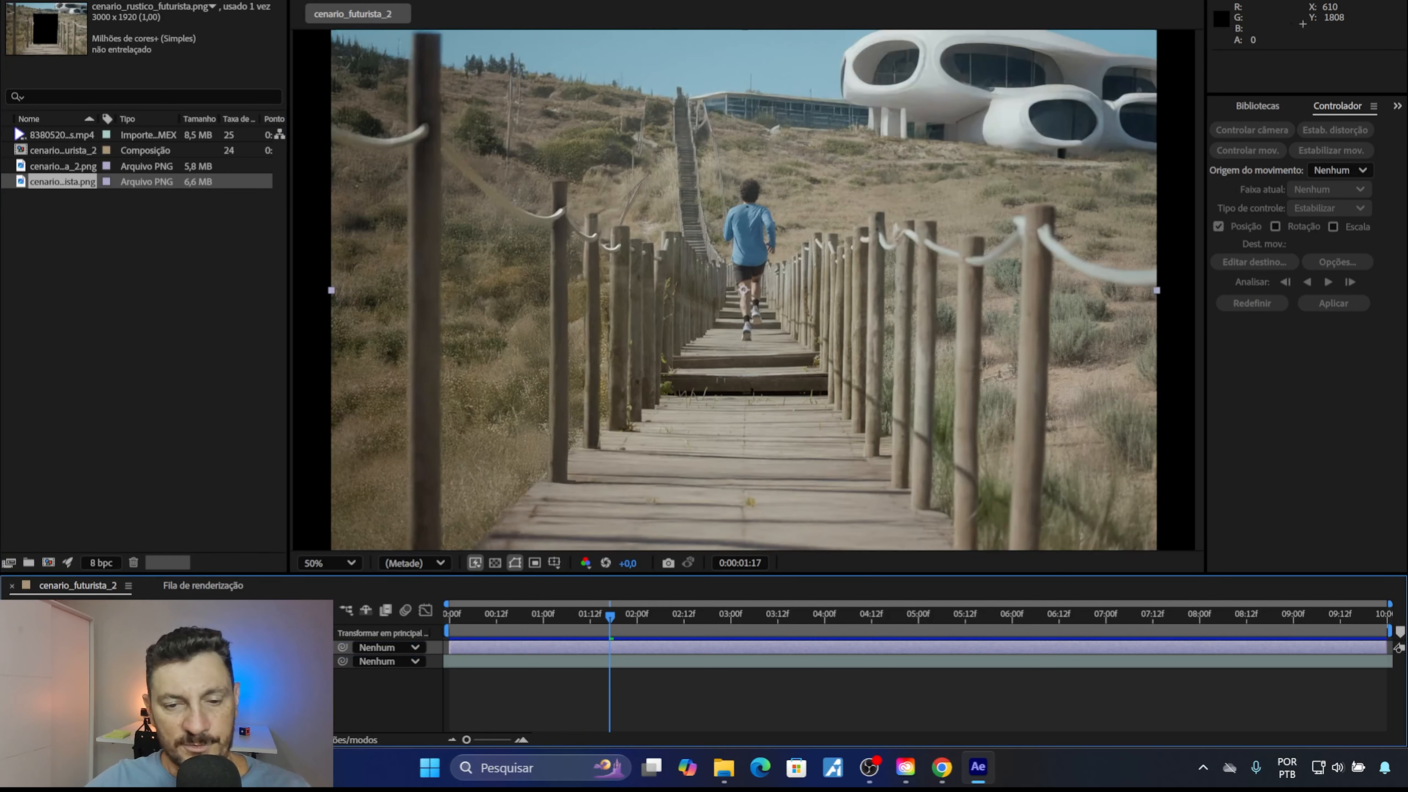
Play back the composition from the start and check several frames of the runner against the rustic futuristic scenery
click(449, 616)
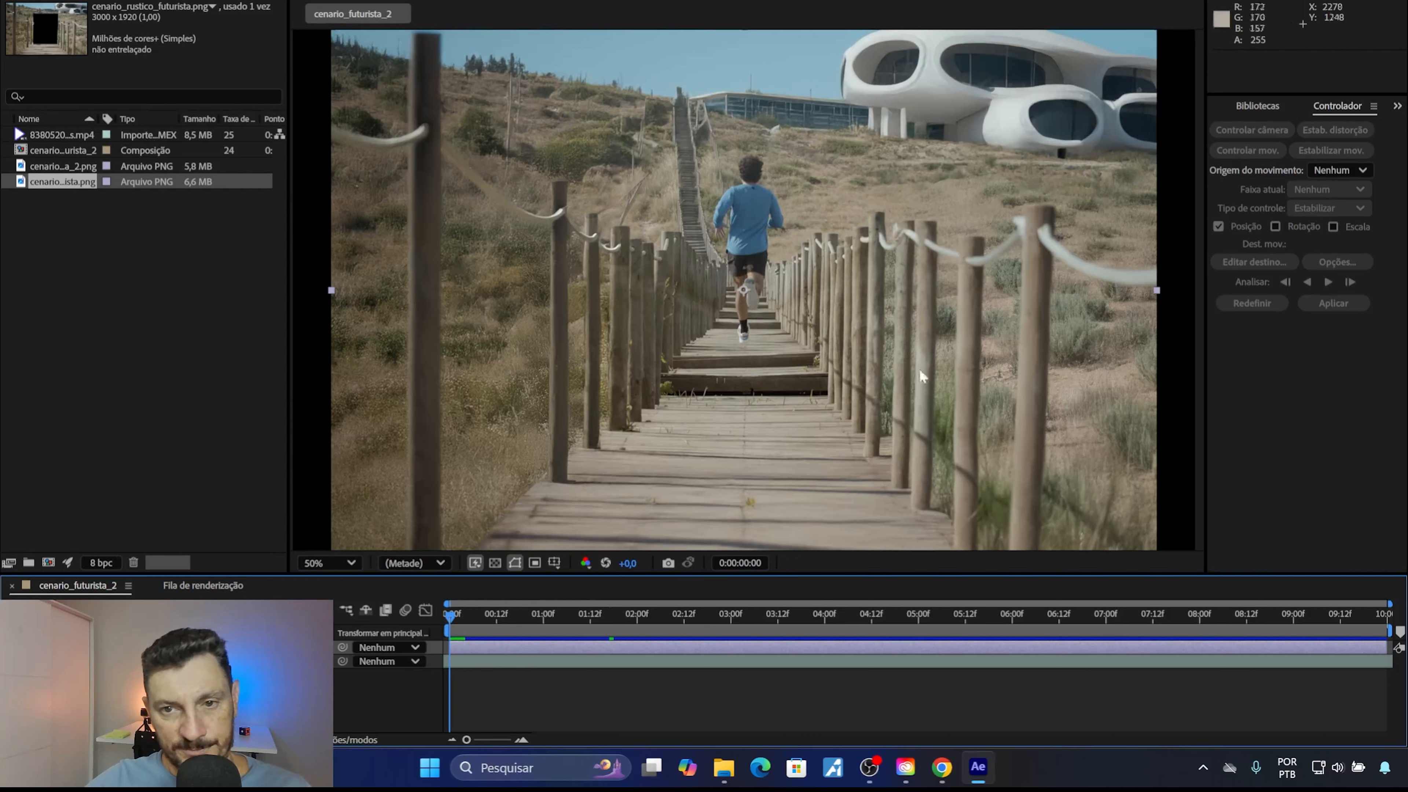
key(space)
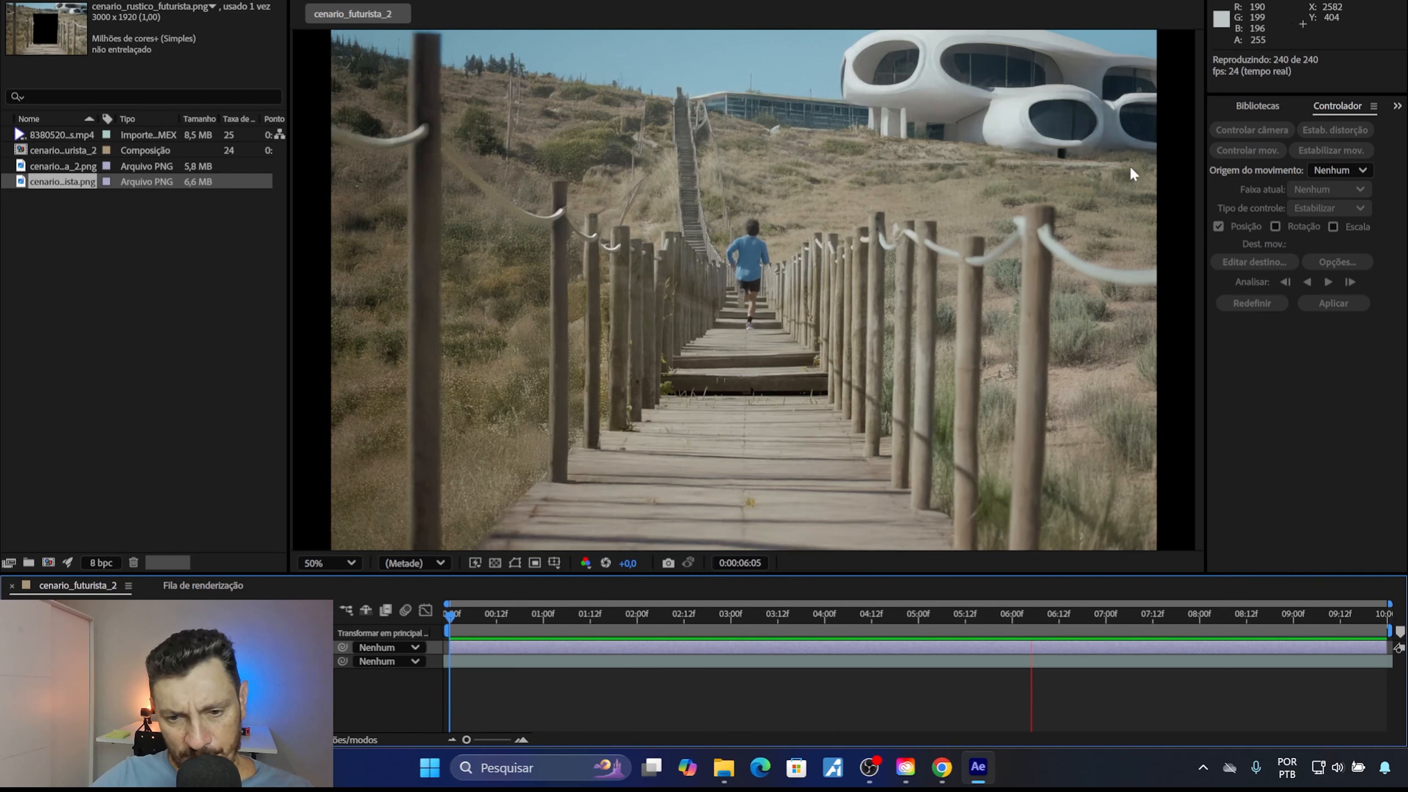
click(847, 615)
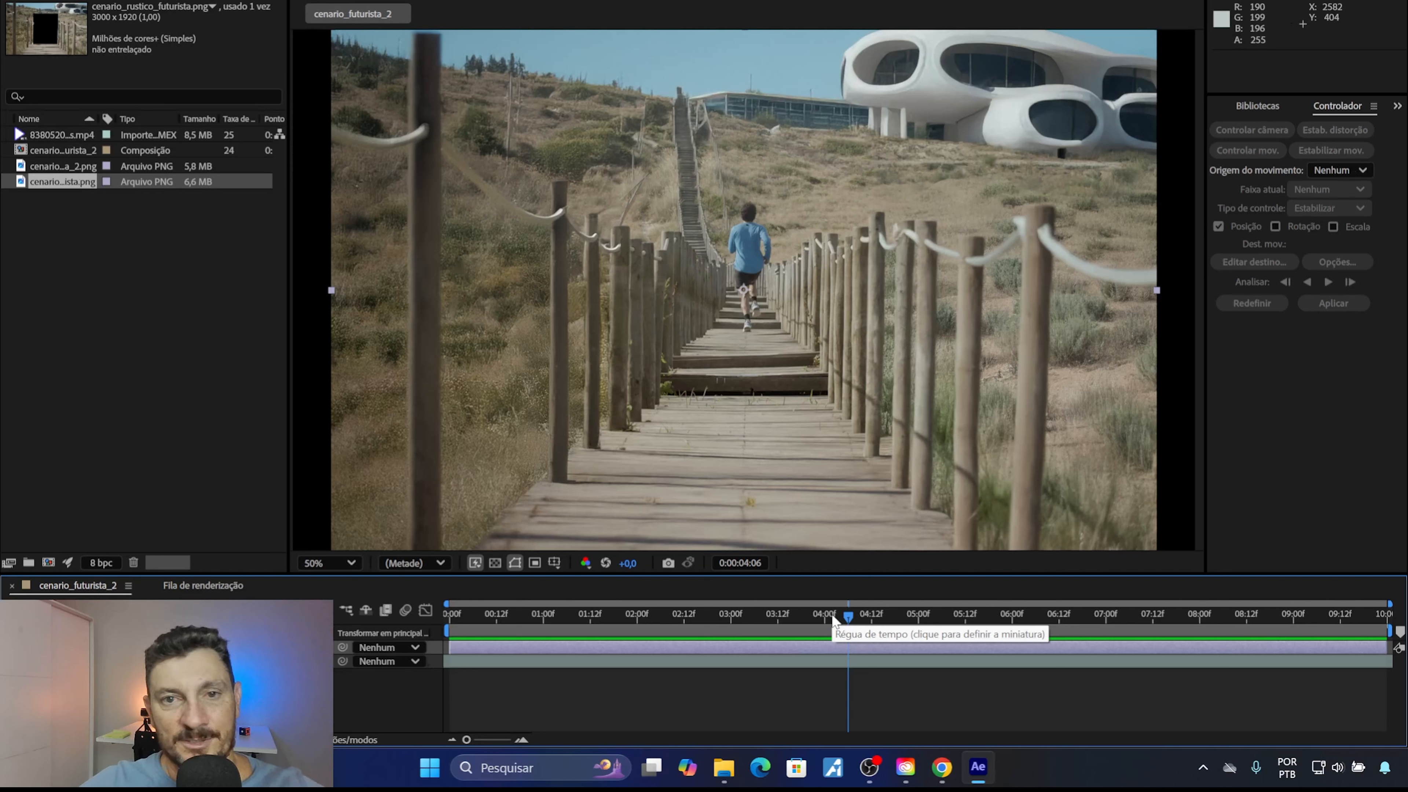
click(743, 614)
click(687, 617)
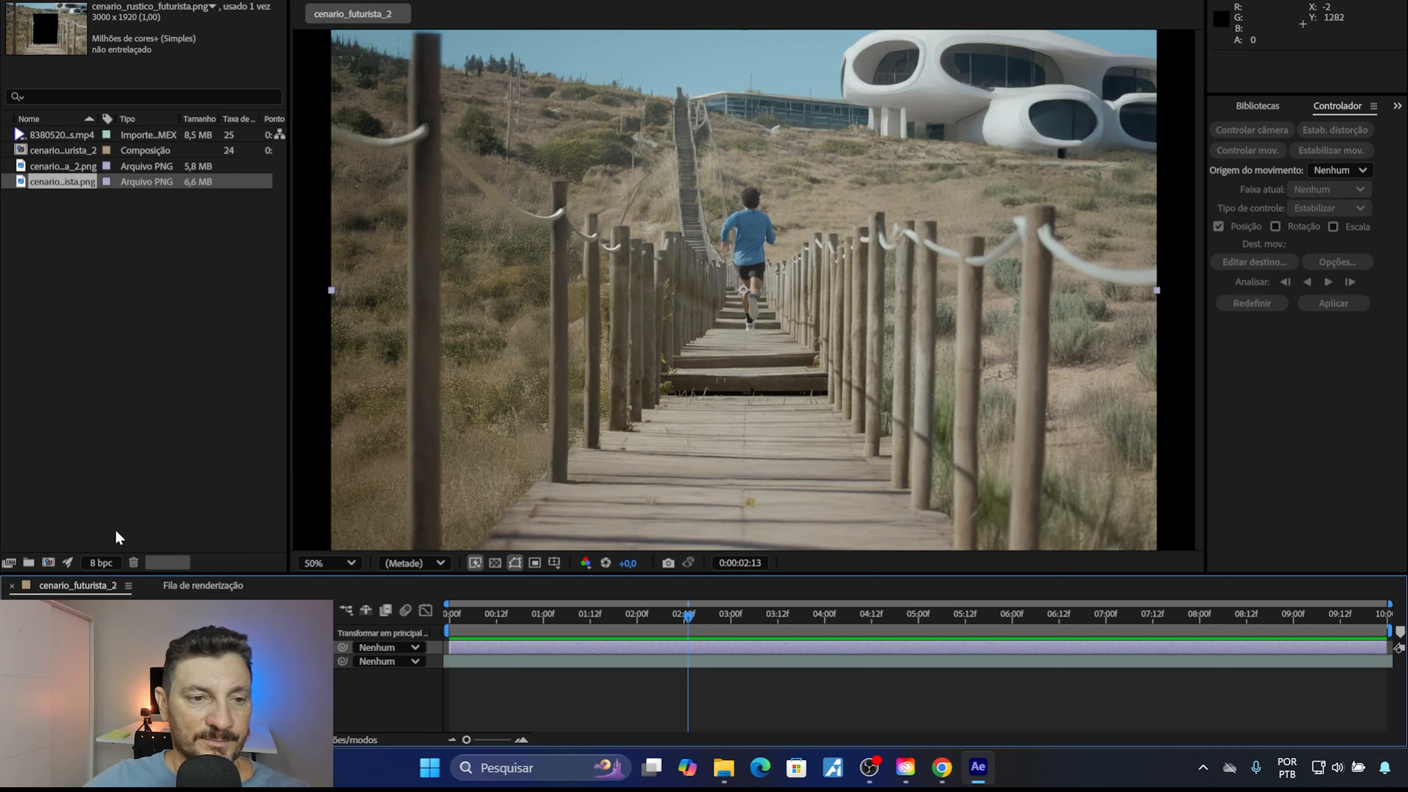
Delete the composition, the runner video and both scenery images from the project
drag(66, 280, 117, 106)
key(Delete)
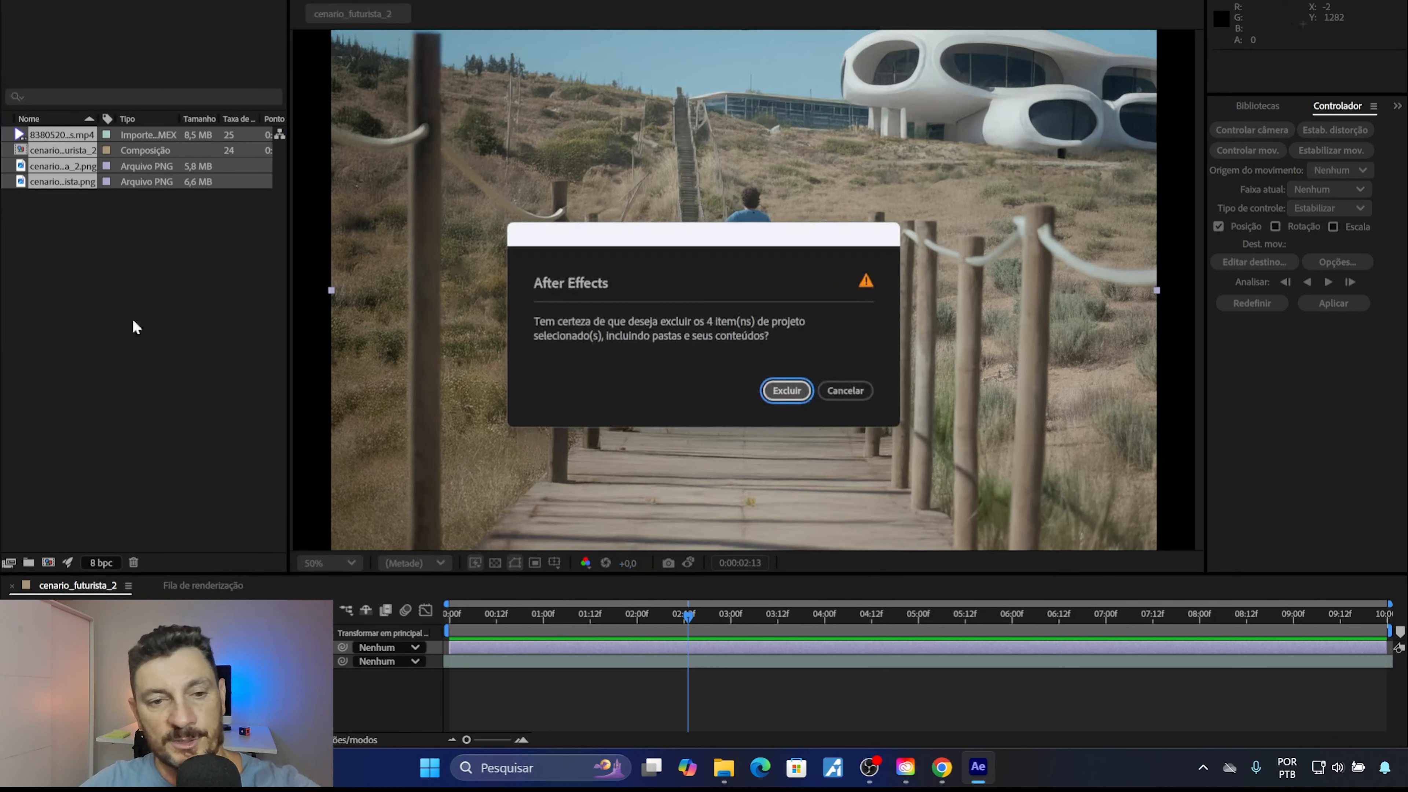
click(786, 395)
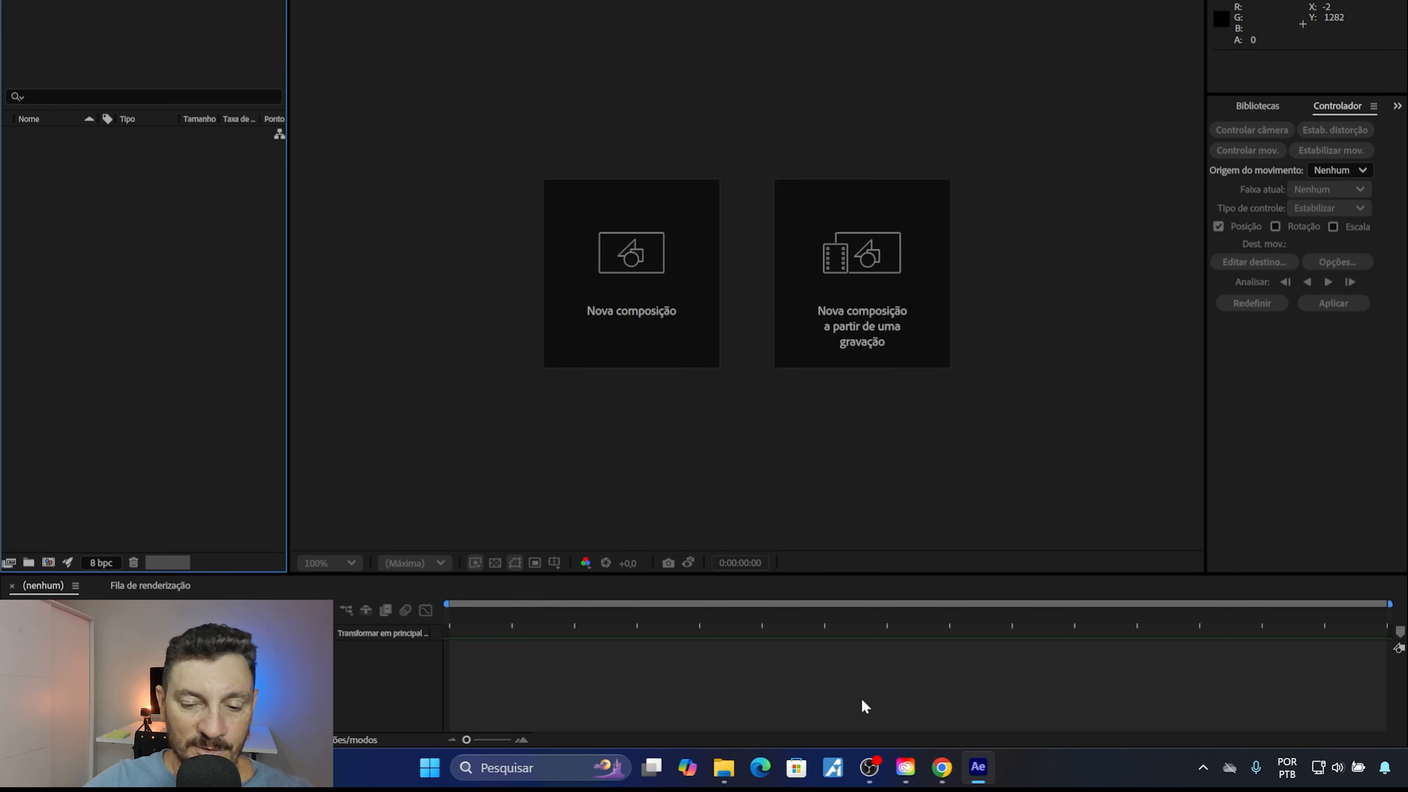
View the castle reference photos CASTELO-EM-SÍTIO-NOVO-E-ZÉ-DOS-MONTES-scaled.jpg and 03TA928.jpg from the Set_Extention_Camera_Fixa folder
mouse_move(724, 768)
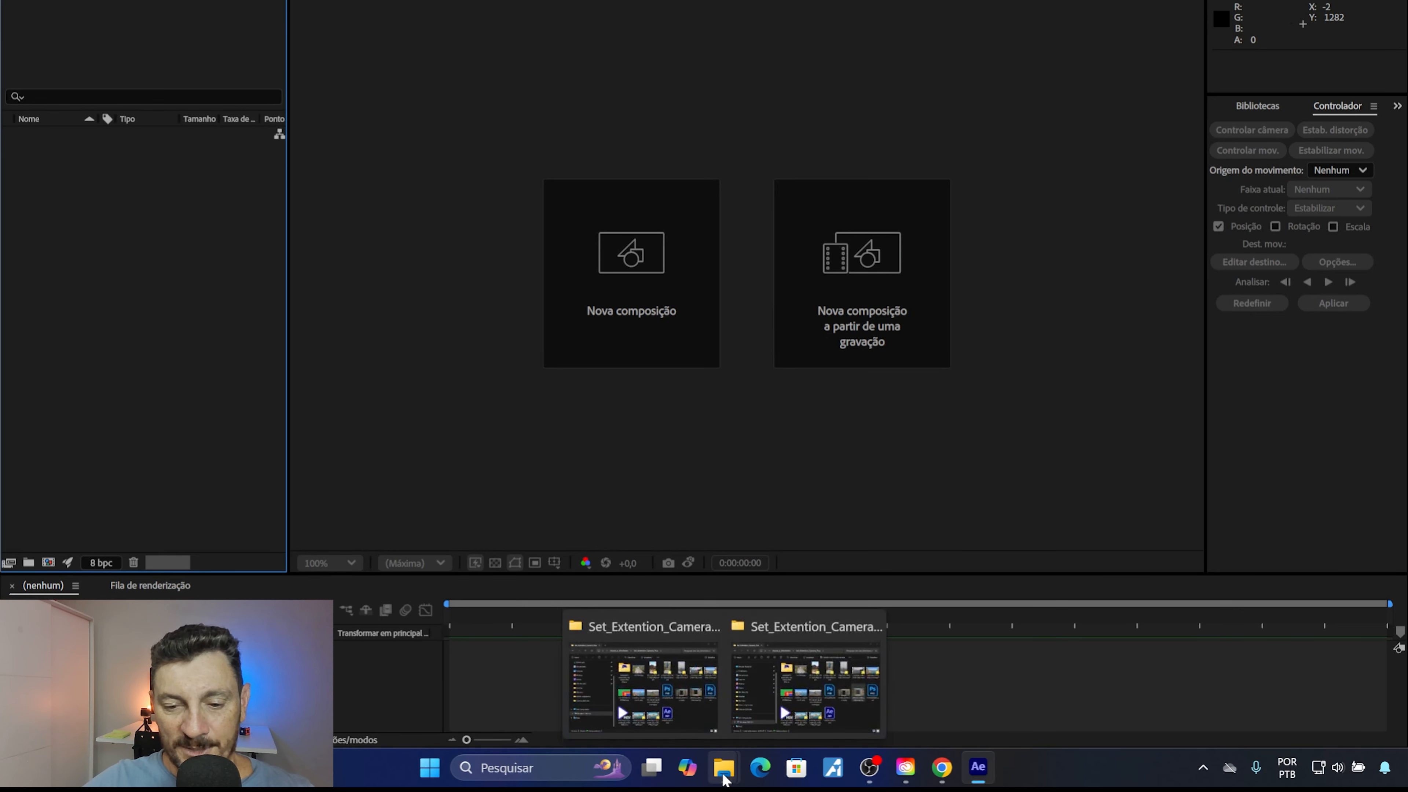
click(716, 631)
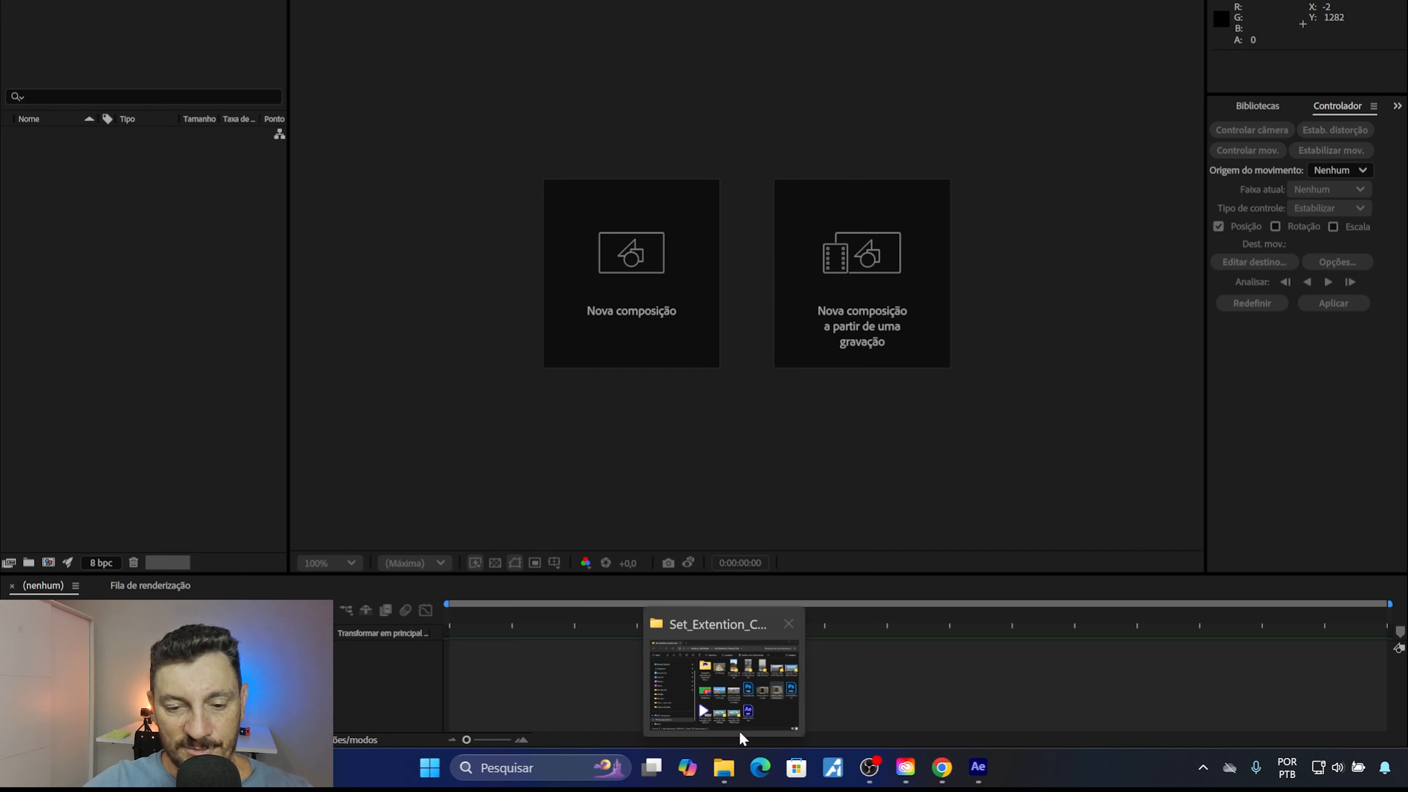
click(745, 716)
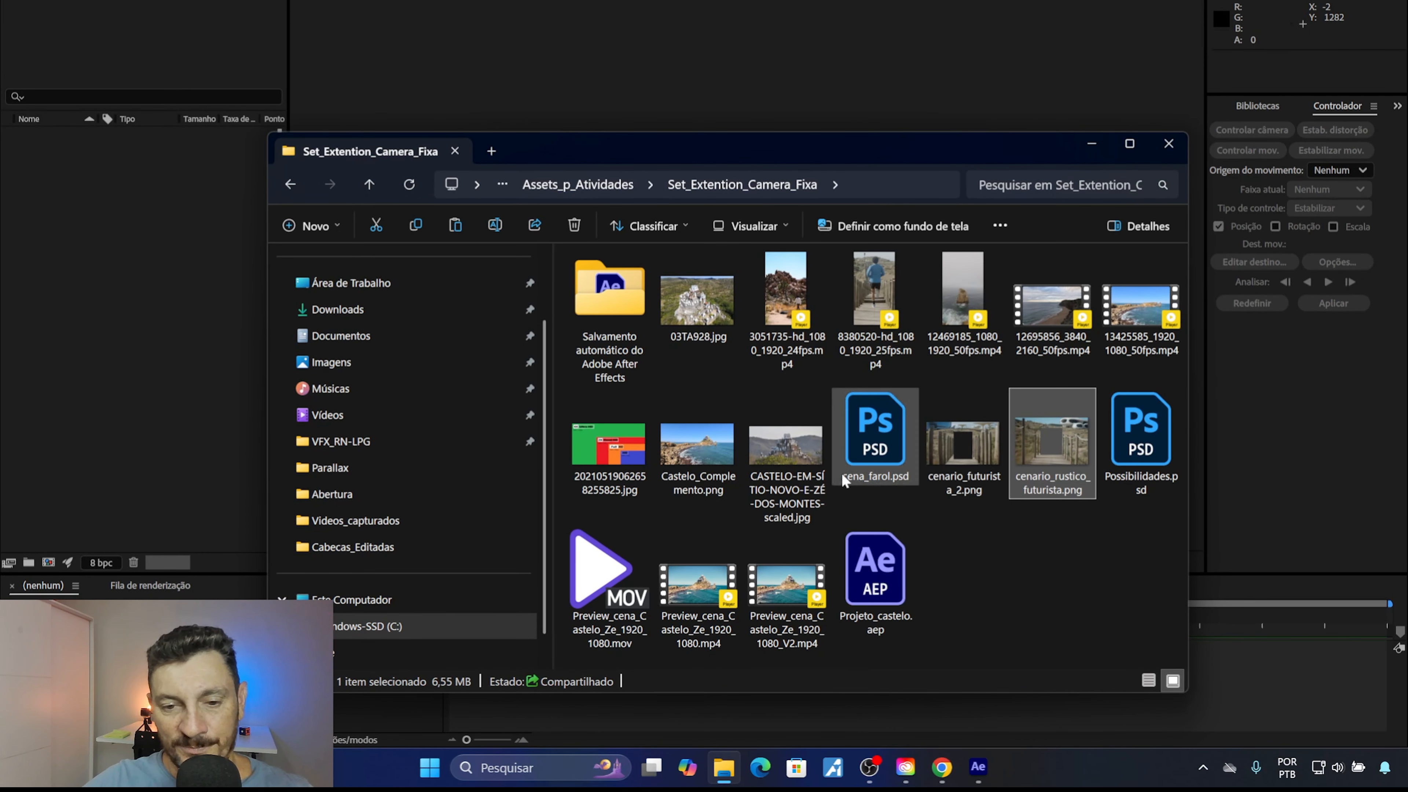
click(790, 450)
double_click(790, 449)
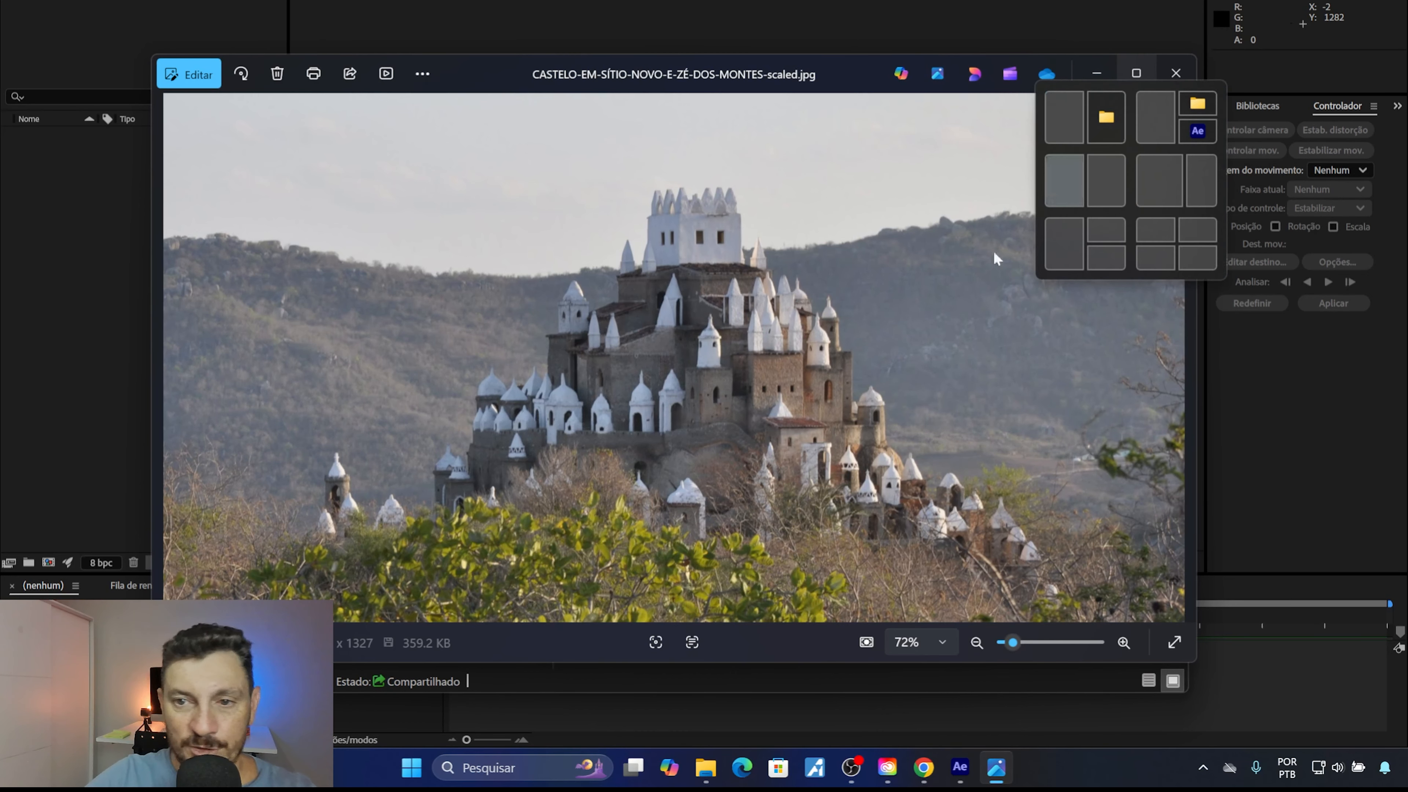
click(1176, 74)
double_click(693, 315)
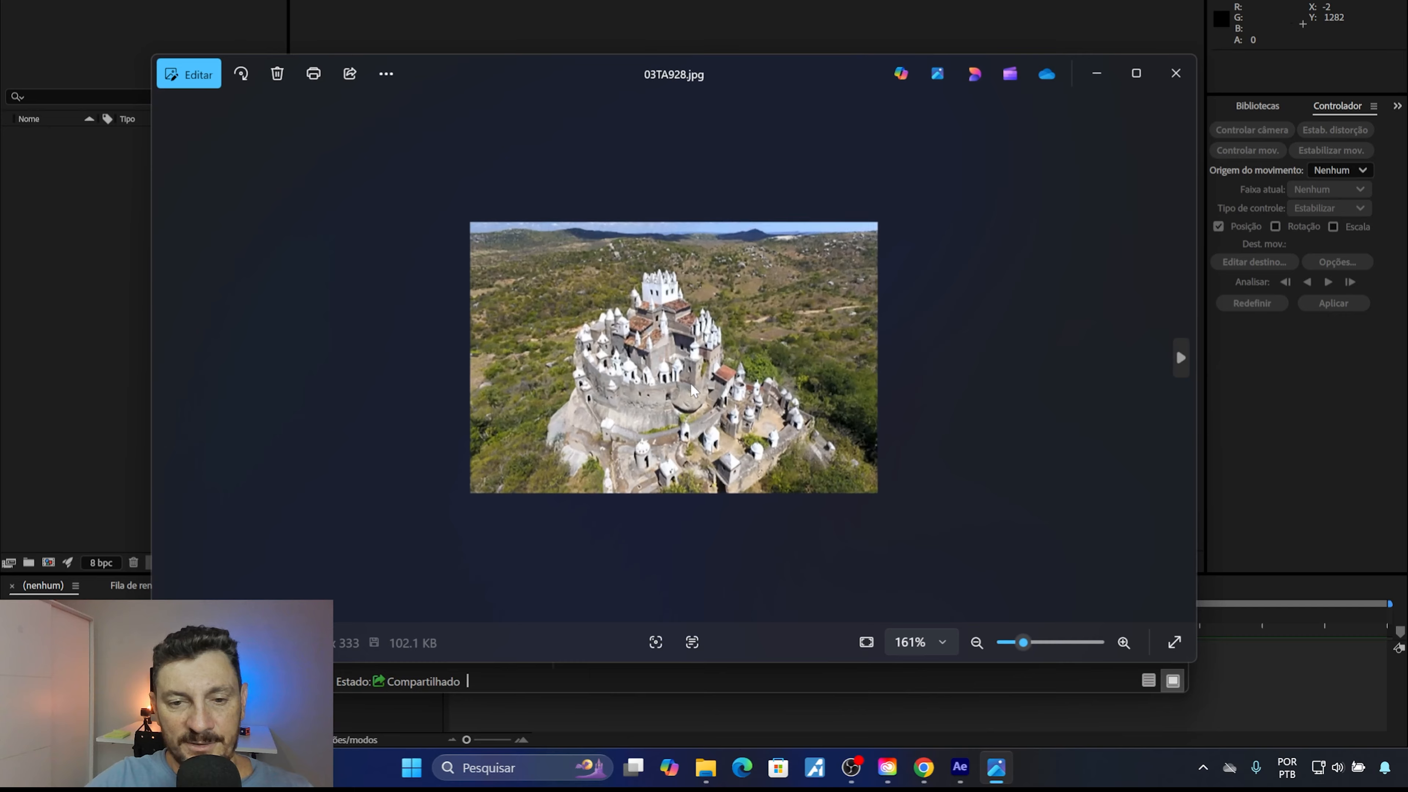
scroll(693, 390, up, 2)
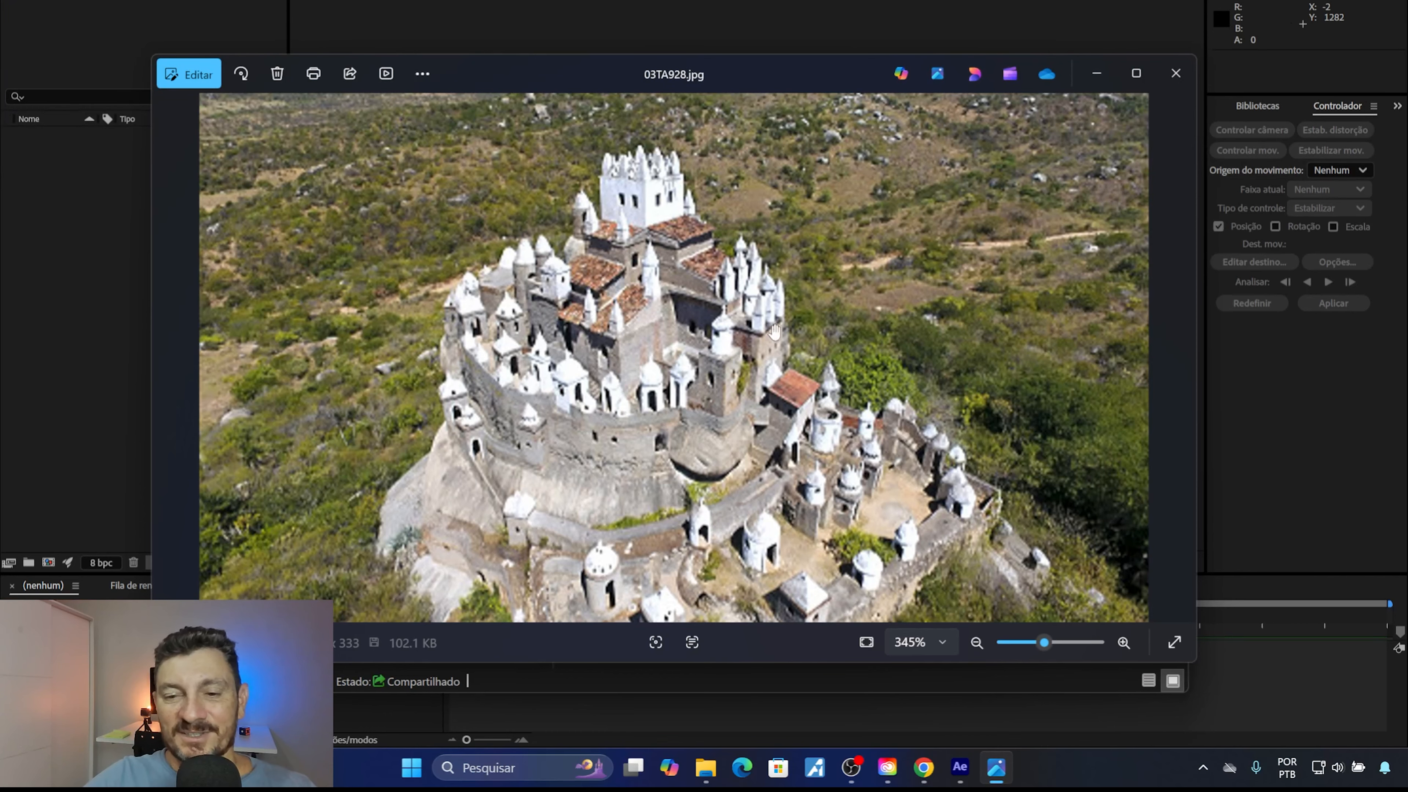
click(1176, 73)
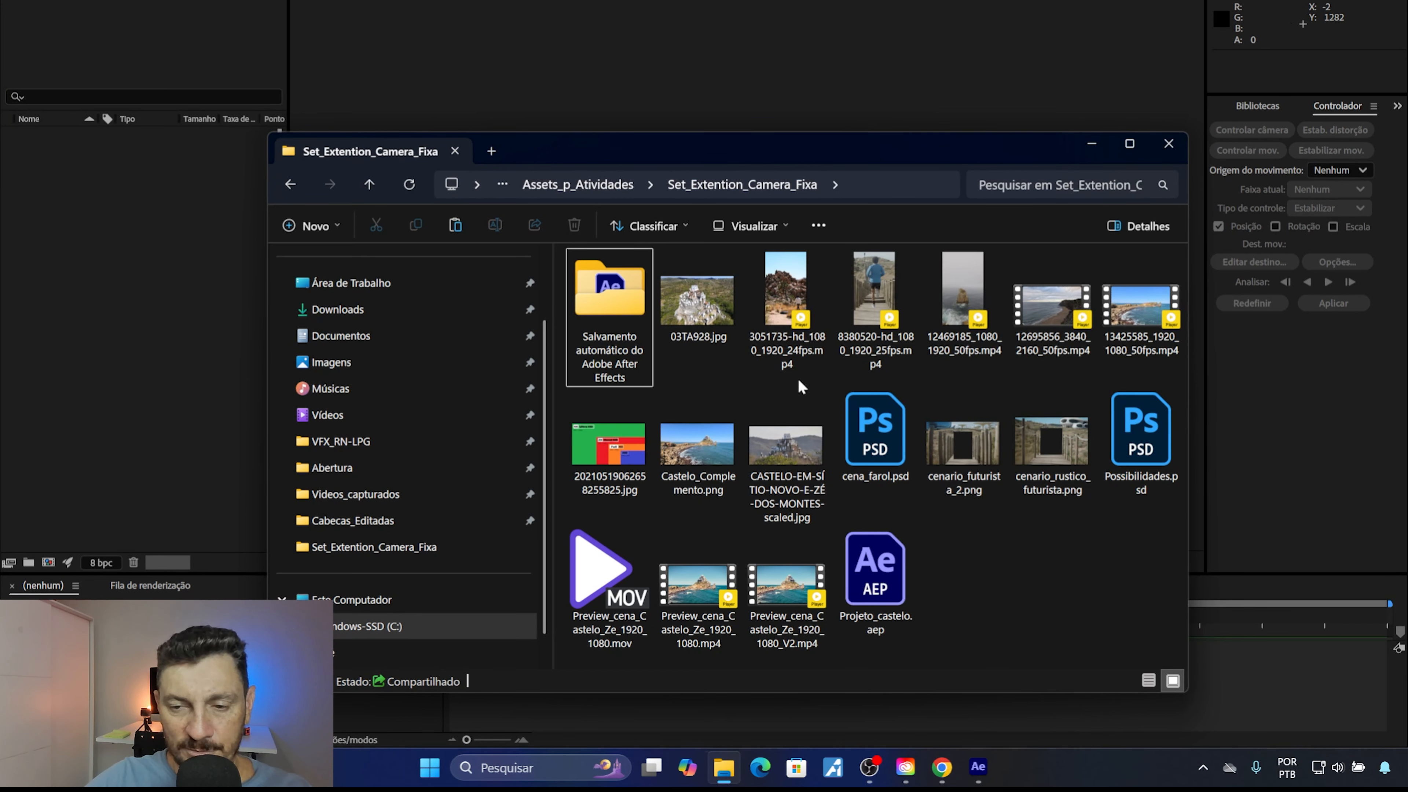
Preview the rocky coast video 13425585_1920_1080_50fps.mp4 in the media player, then close it
click(1133, 314)
double_click(1134, 314)
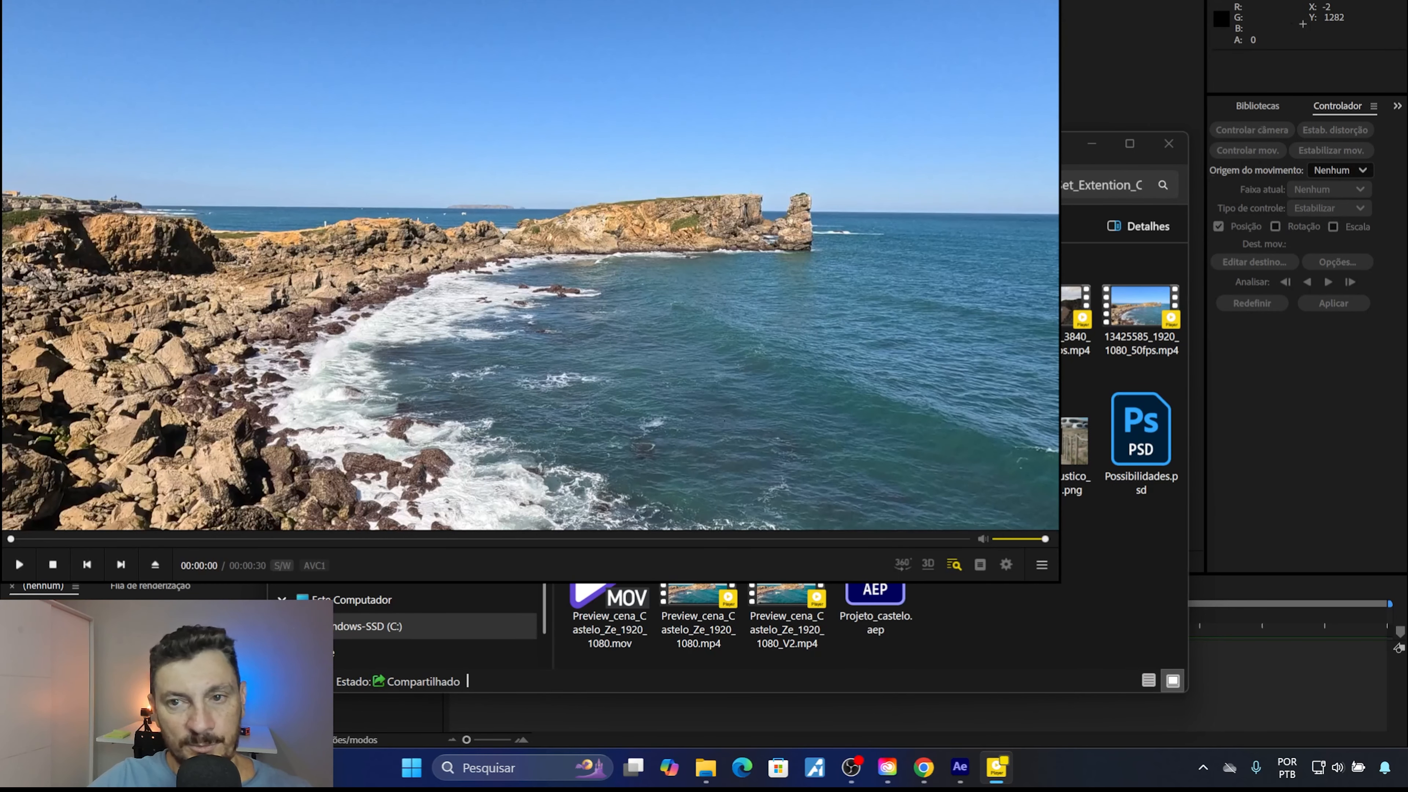
click(1045, 1)
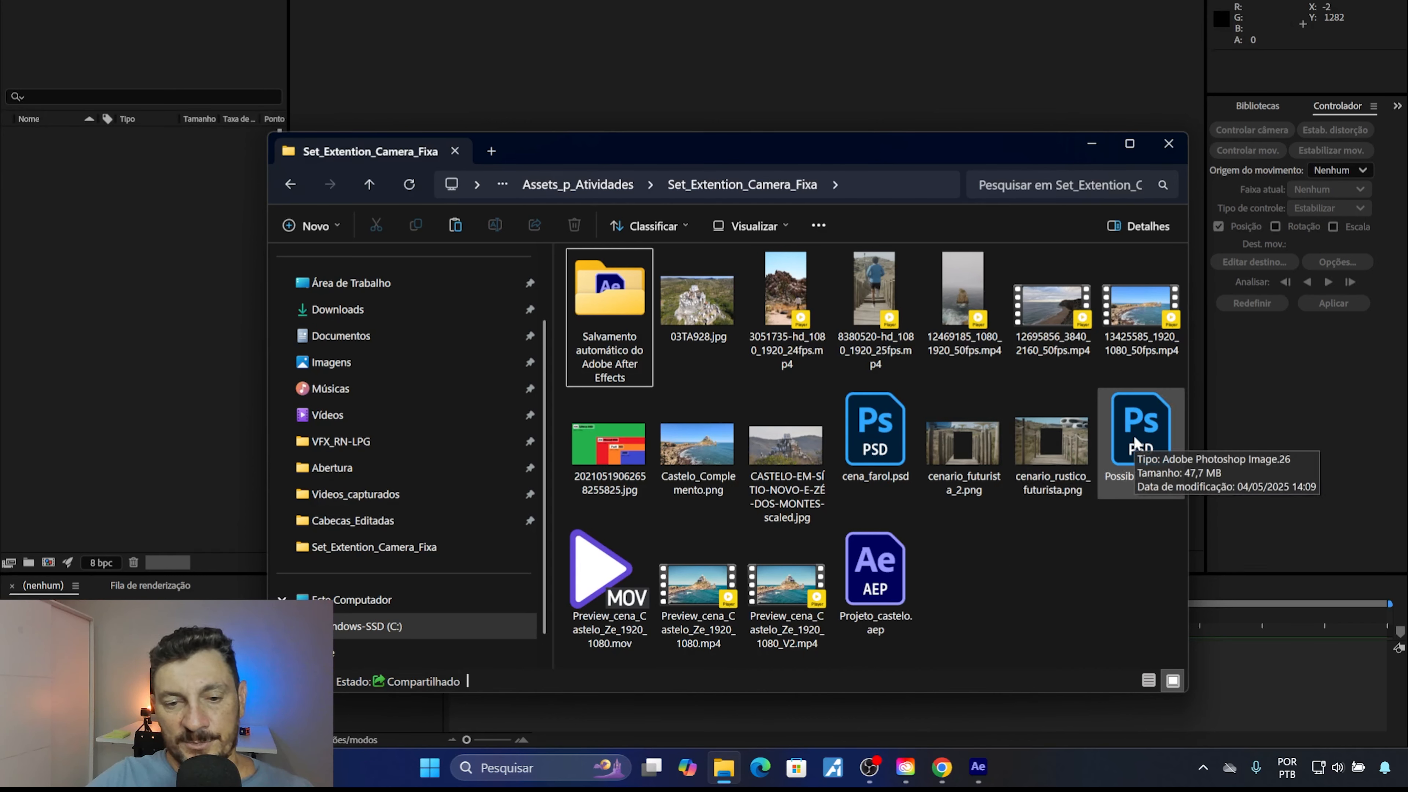
Open Possibilidades.psd in Photoshop using its embedded colour profile
click(1136, 442)
double_click(1135, 442)
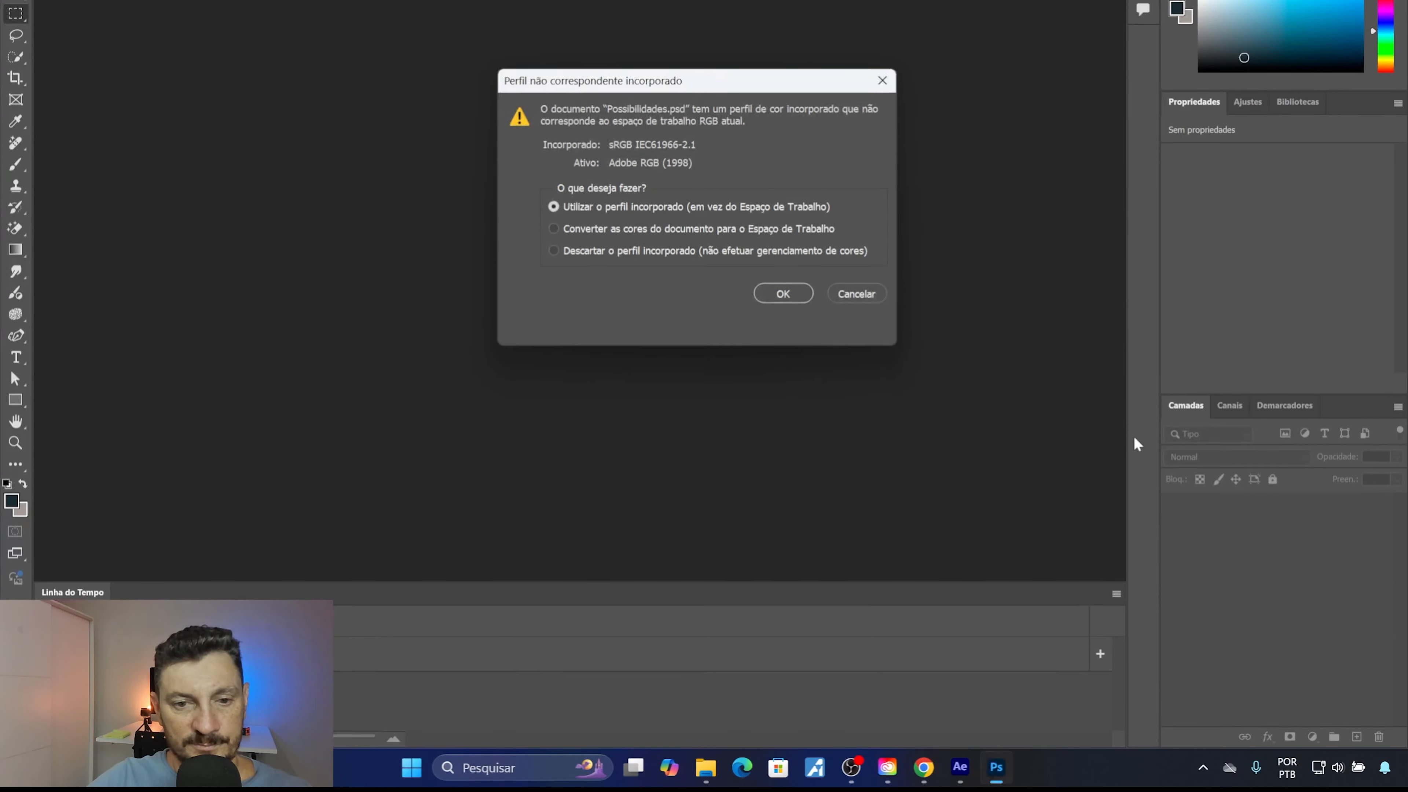
click(785, 291)
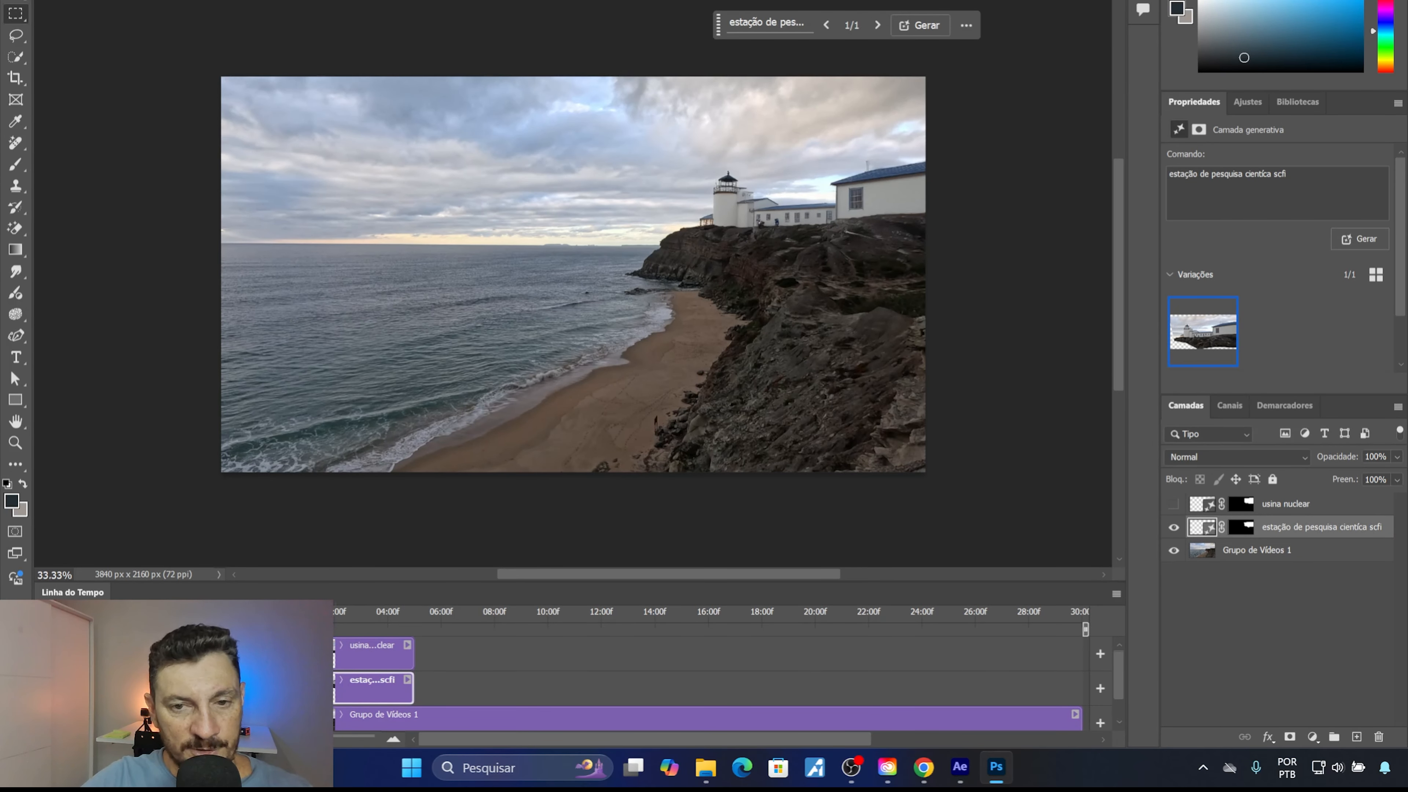
mouse_move(339, 626)
mouse_down()
mouse_move(356, 629)
mouse_move(328, 624)
mouse_up()
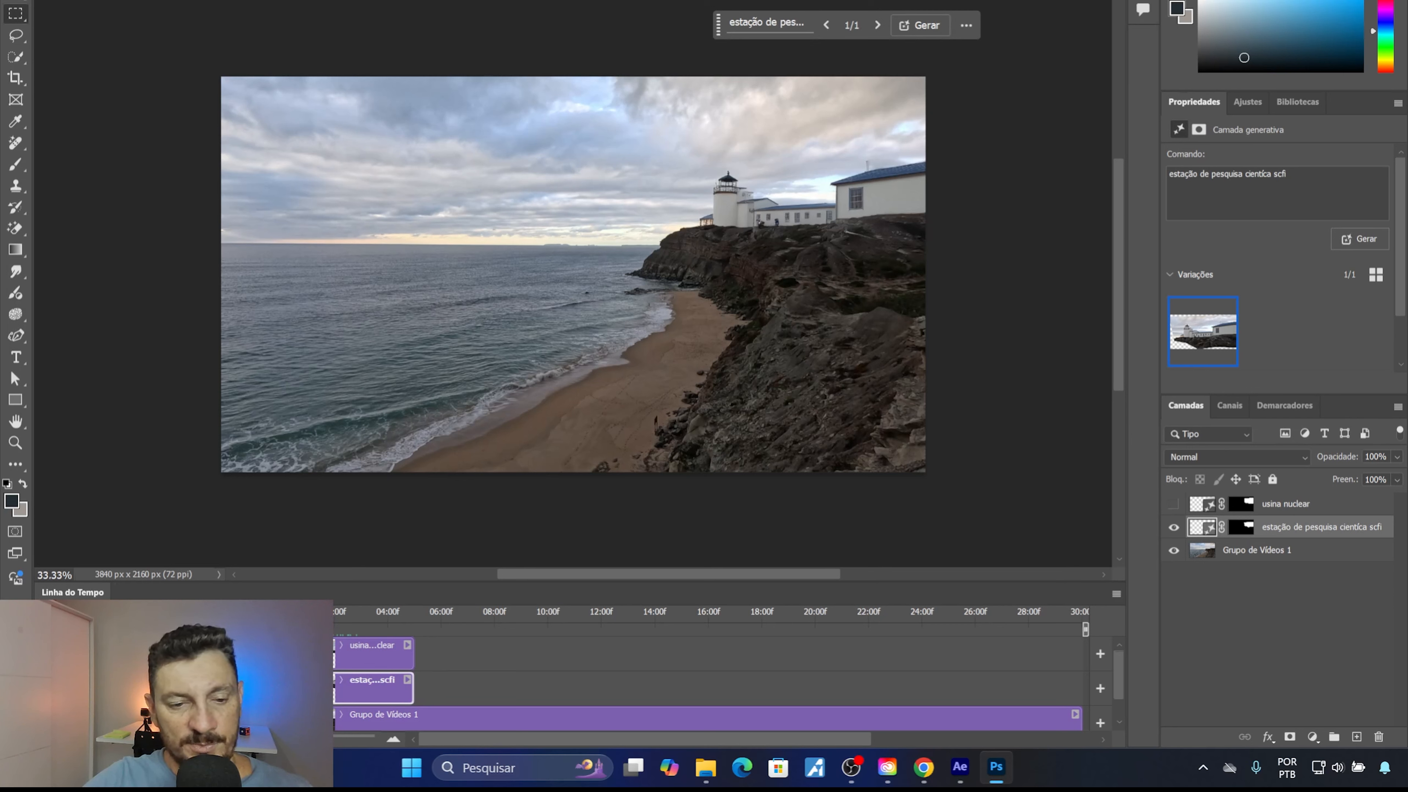
Compare the cliff scene with the usina nuclear and scientific research station layers shown and hidden, then close the document without saving
click(1175, 504)
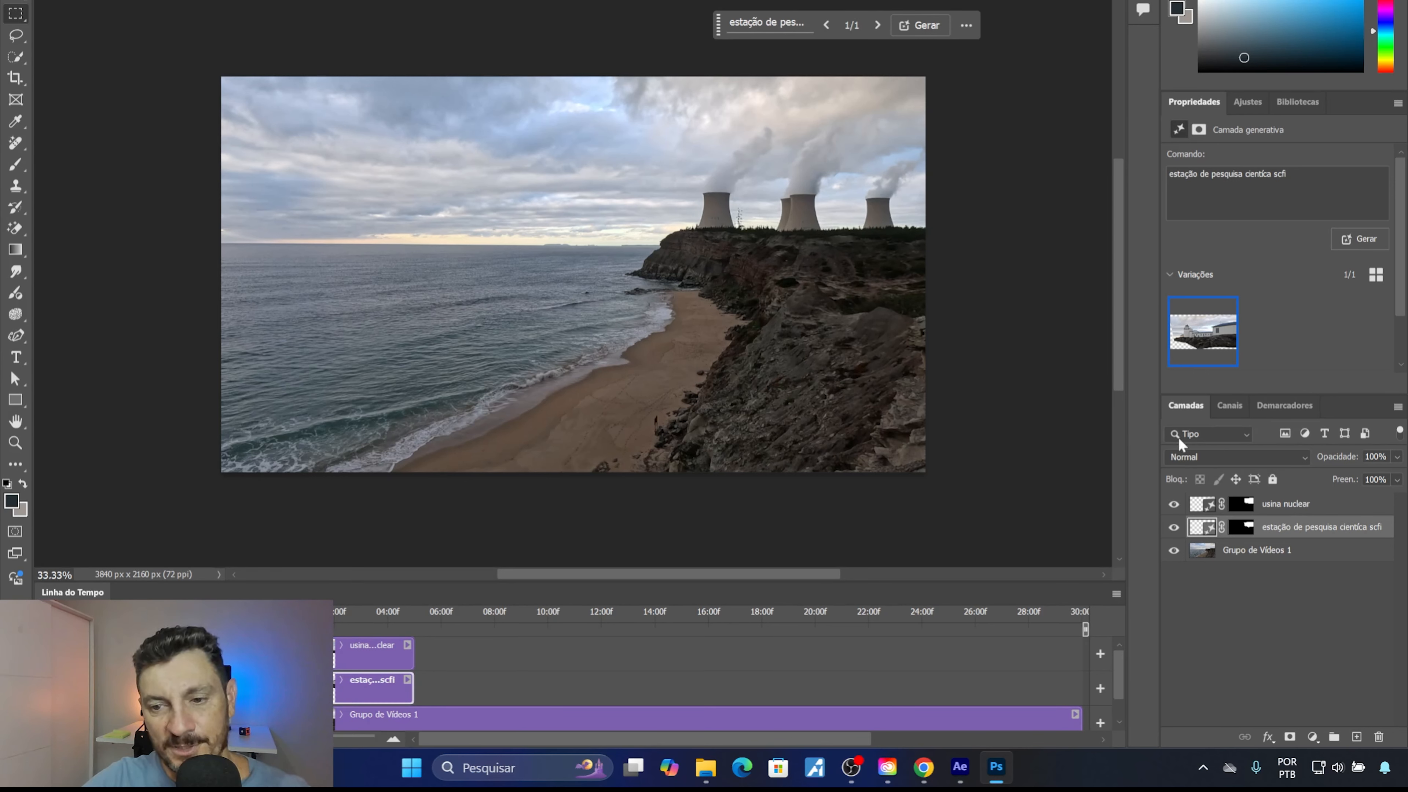
click(1174, 504)
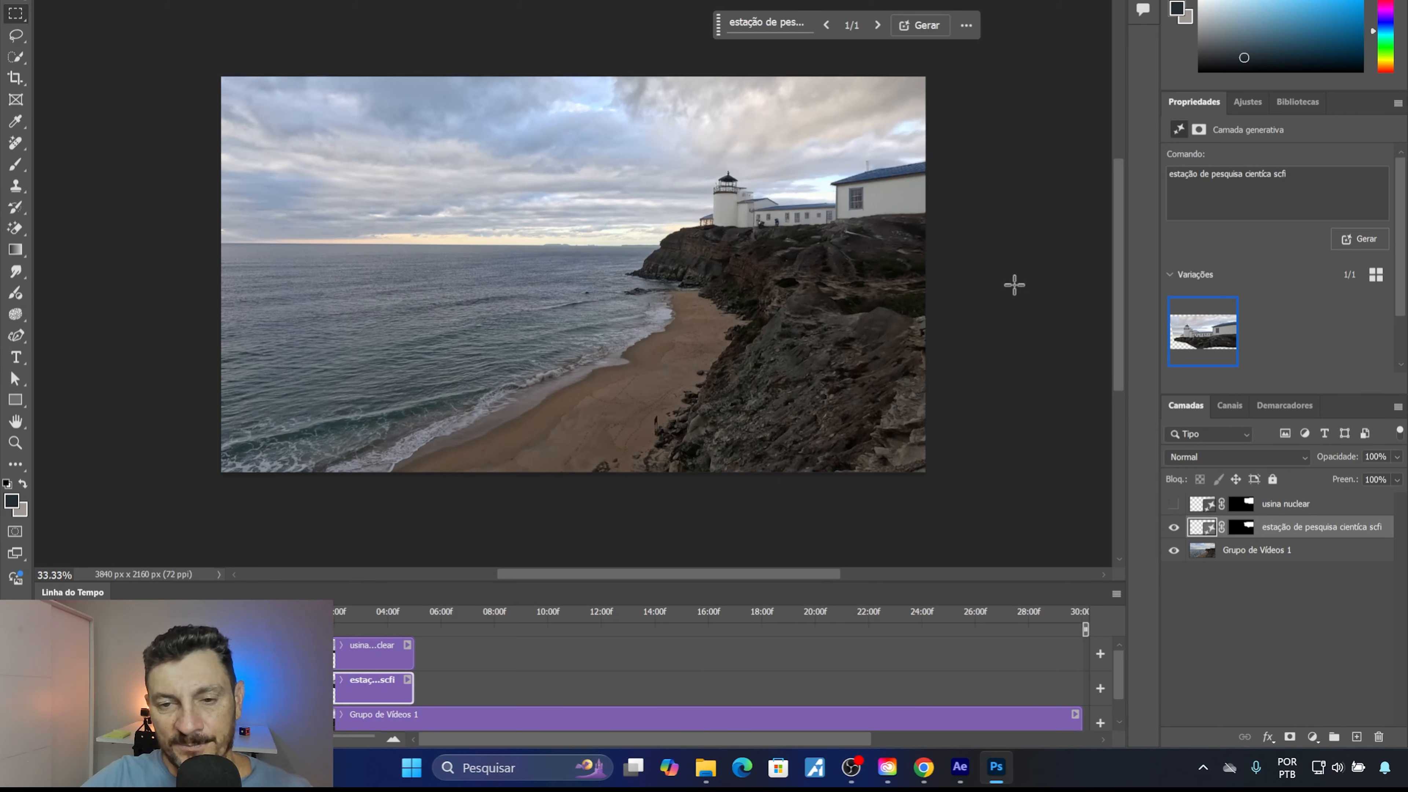
click(1174, 527)
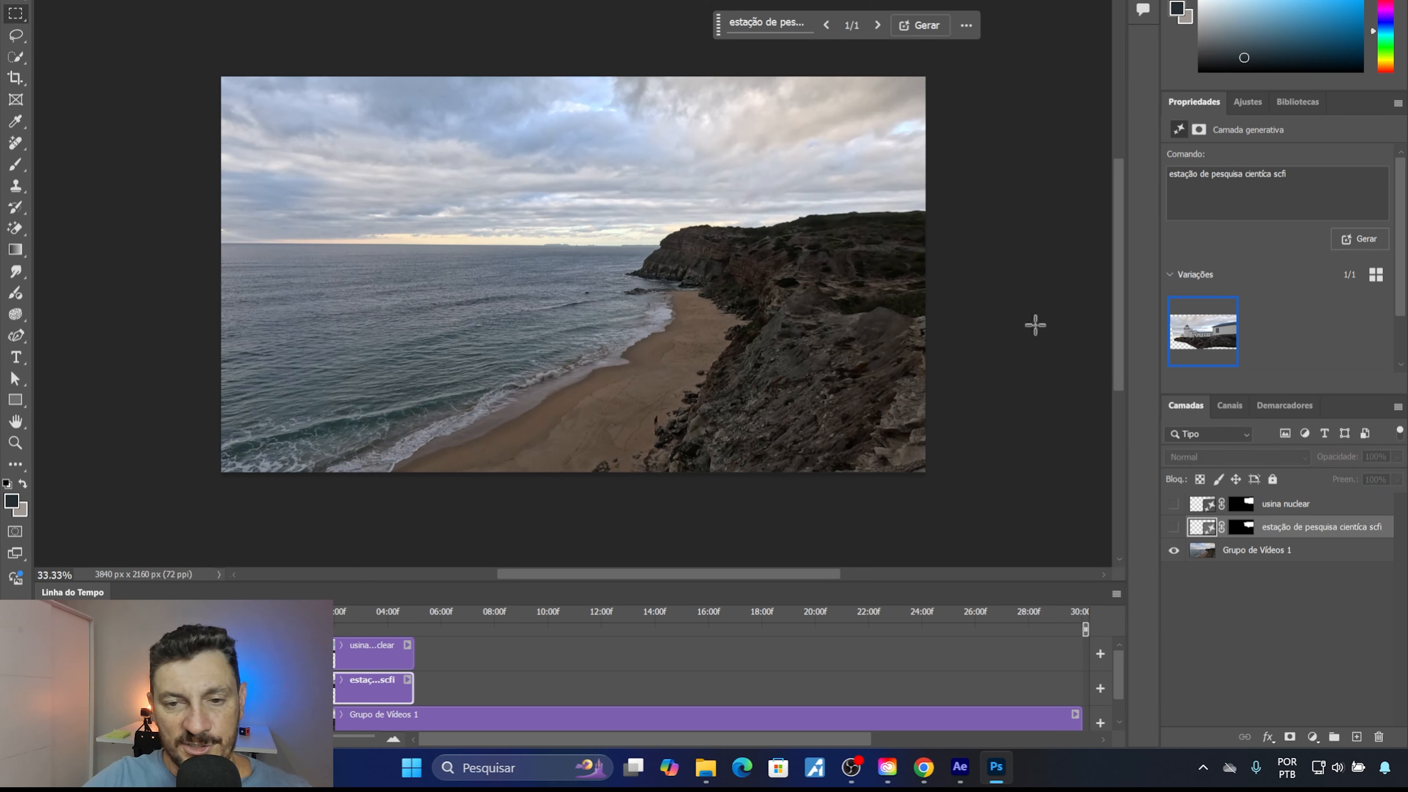
click(1174, 527)
click(1174, 504)
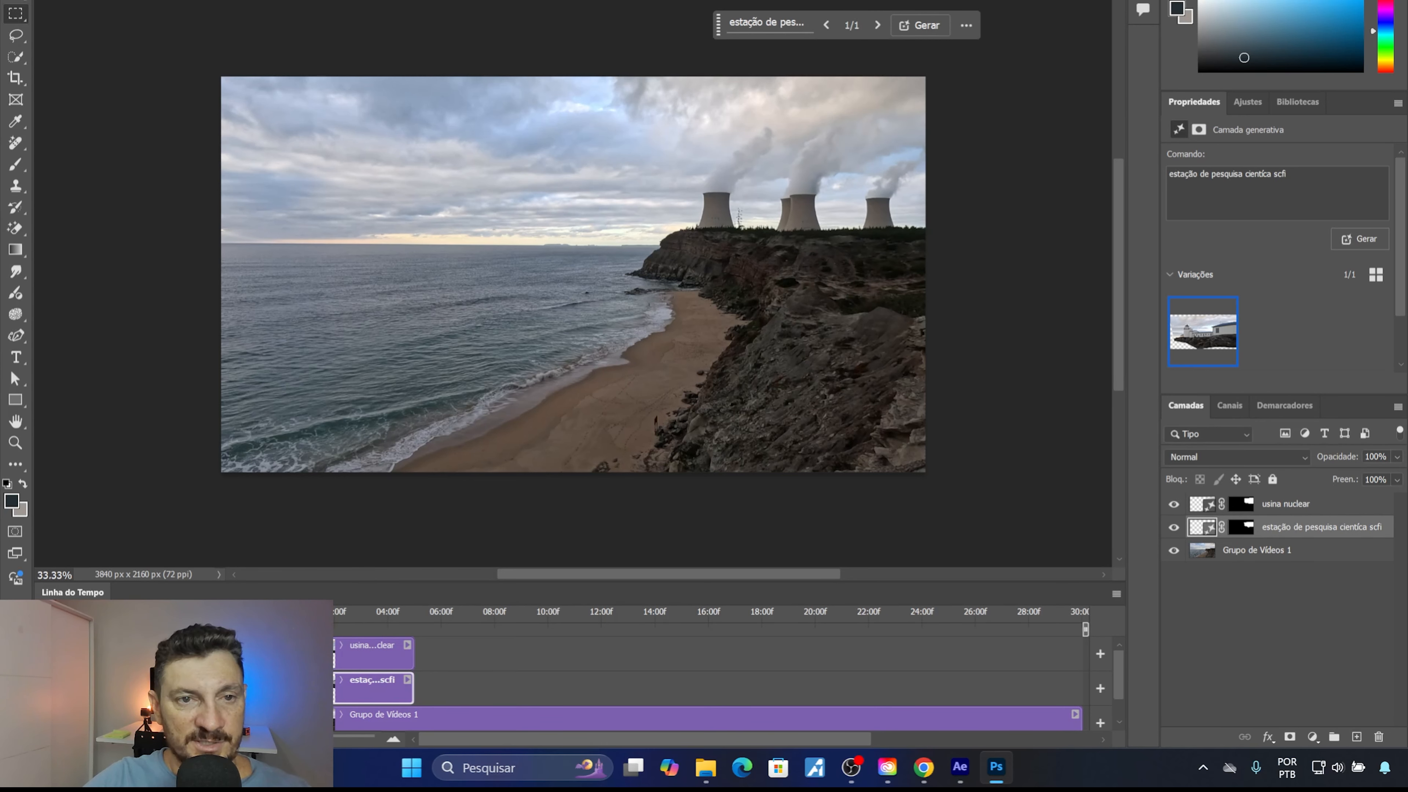
key(ctrl+w)
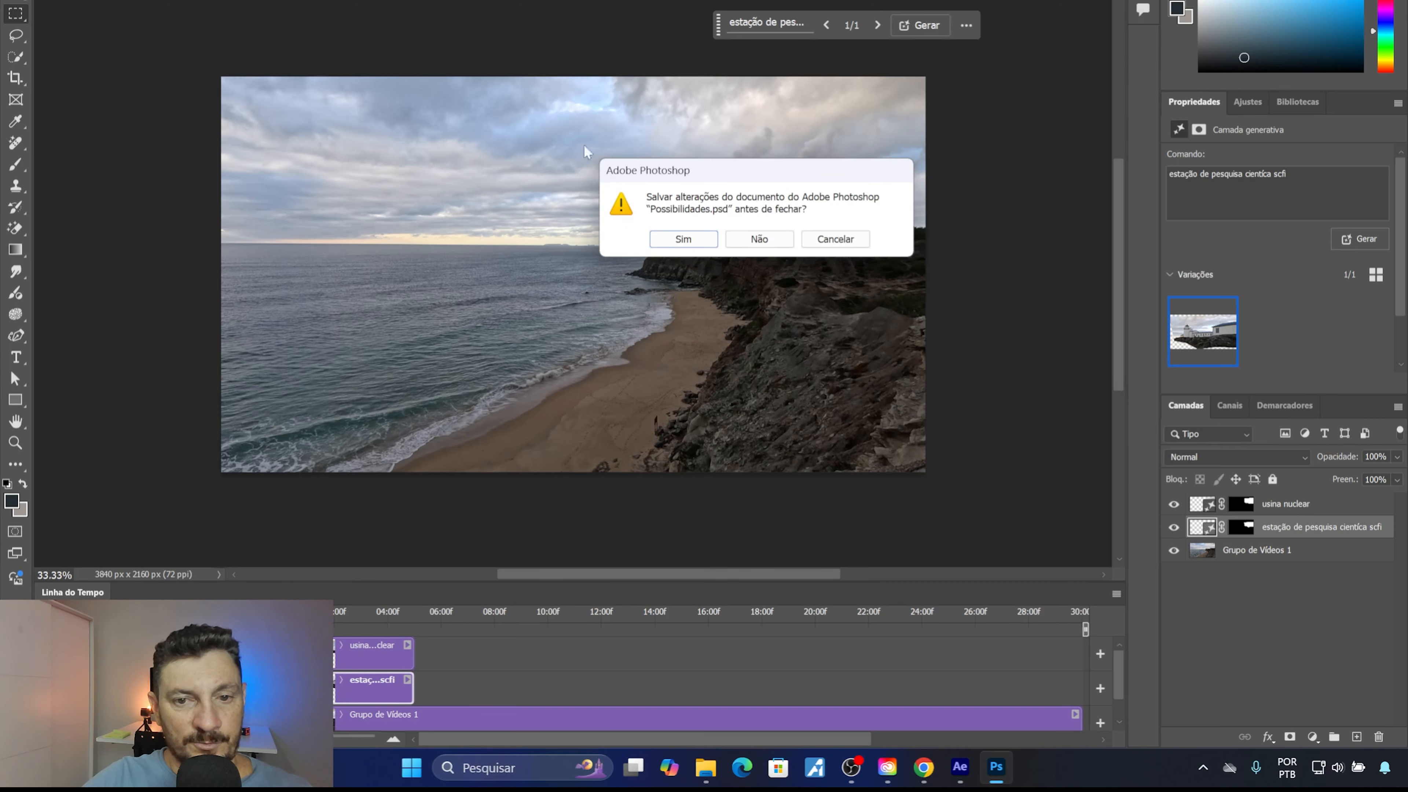
click(759, 237)
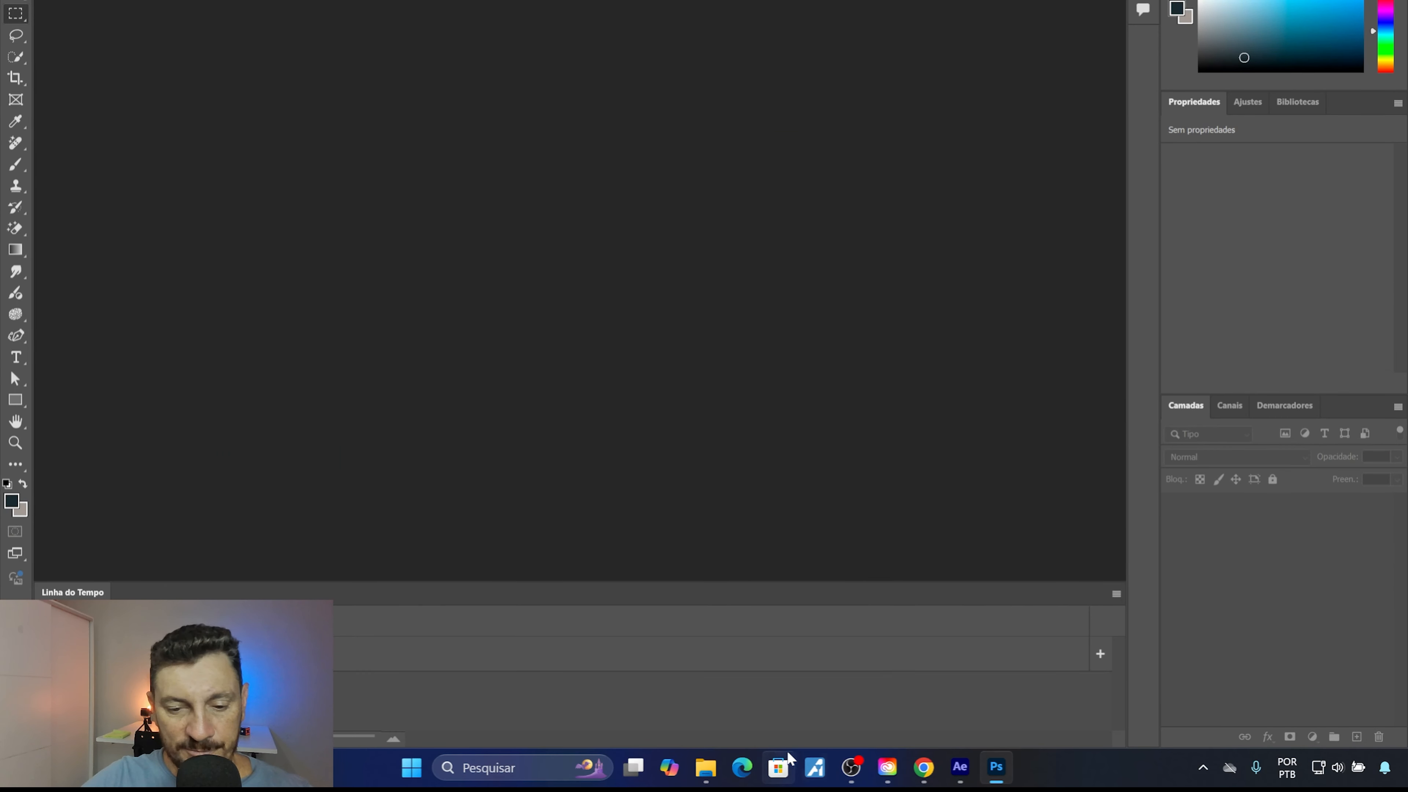
Open the rocky coast video as a Photoshop video document and scrub its timeline to examine different frames
click(782, 292)
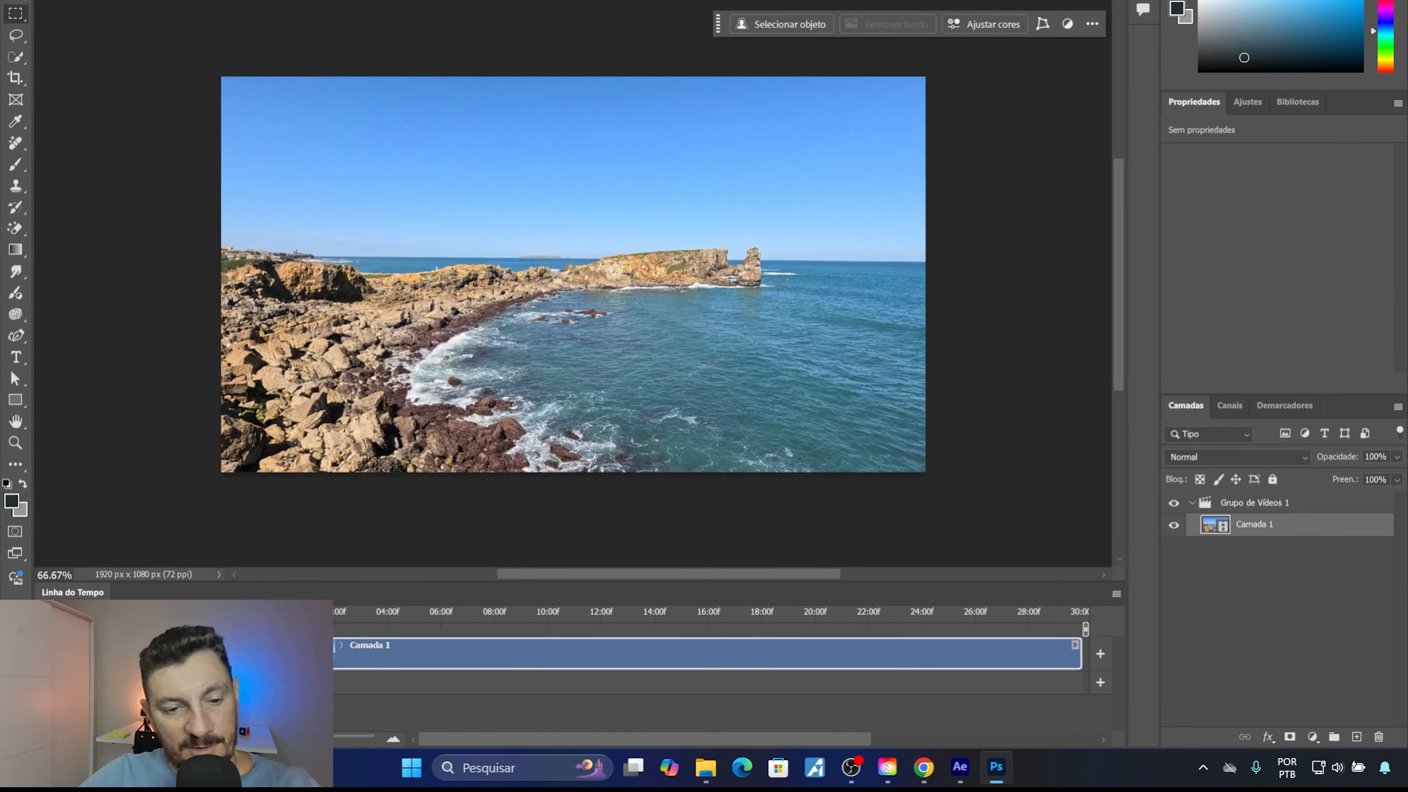
drag(283, 615, 394, 624)
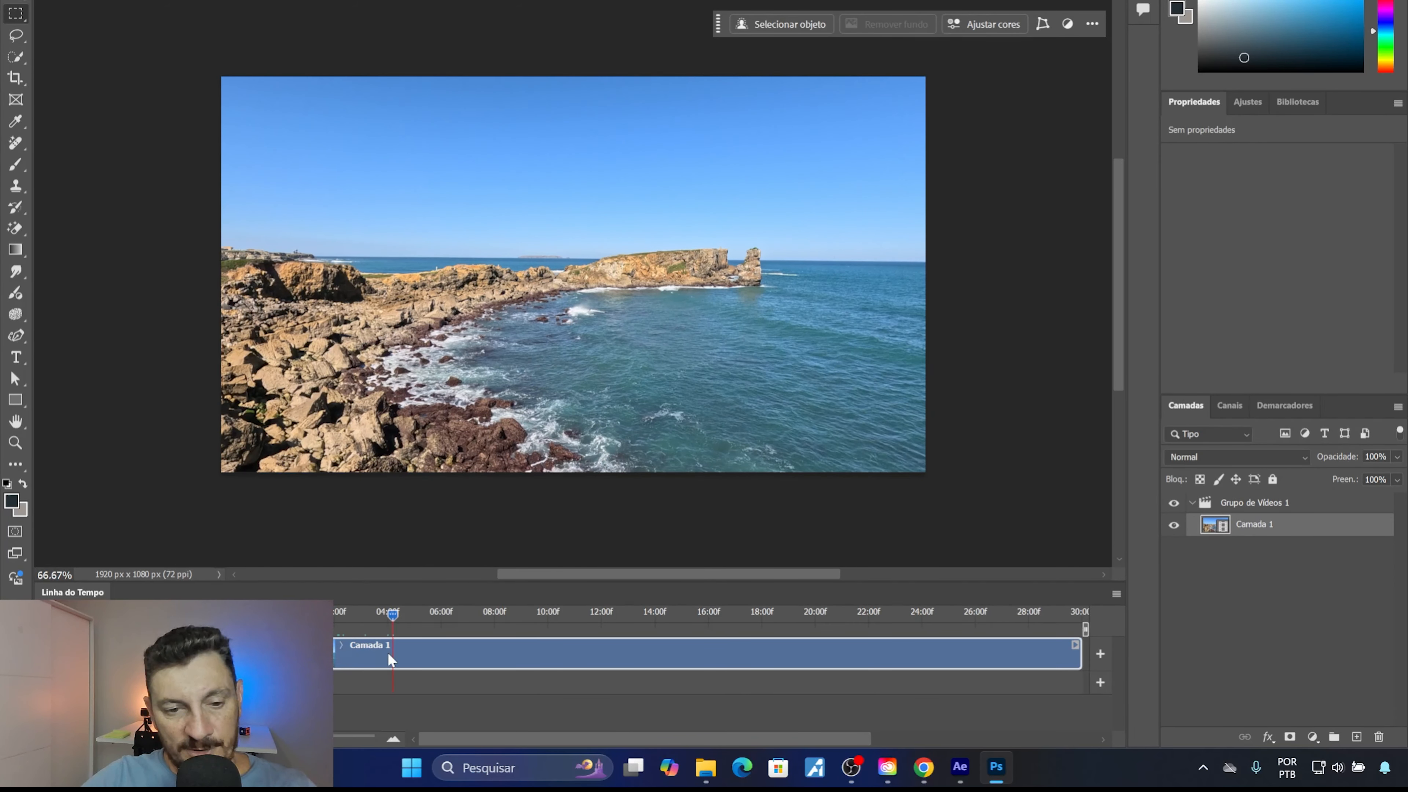
click(469, 614)
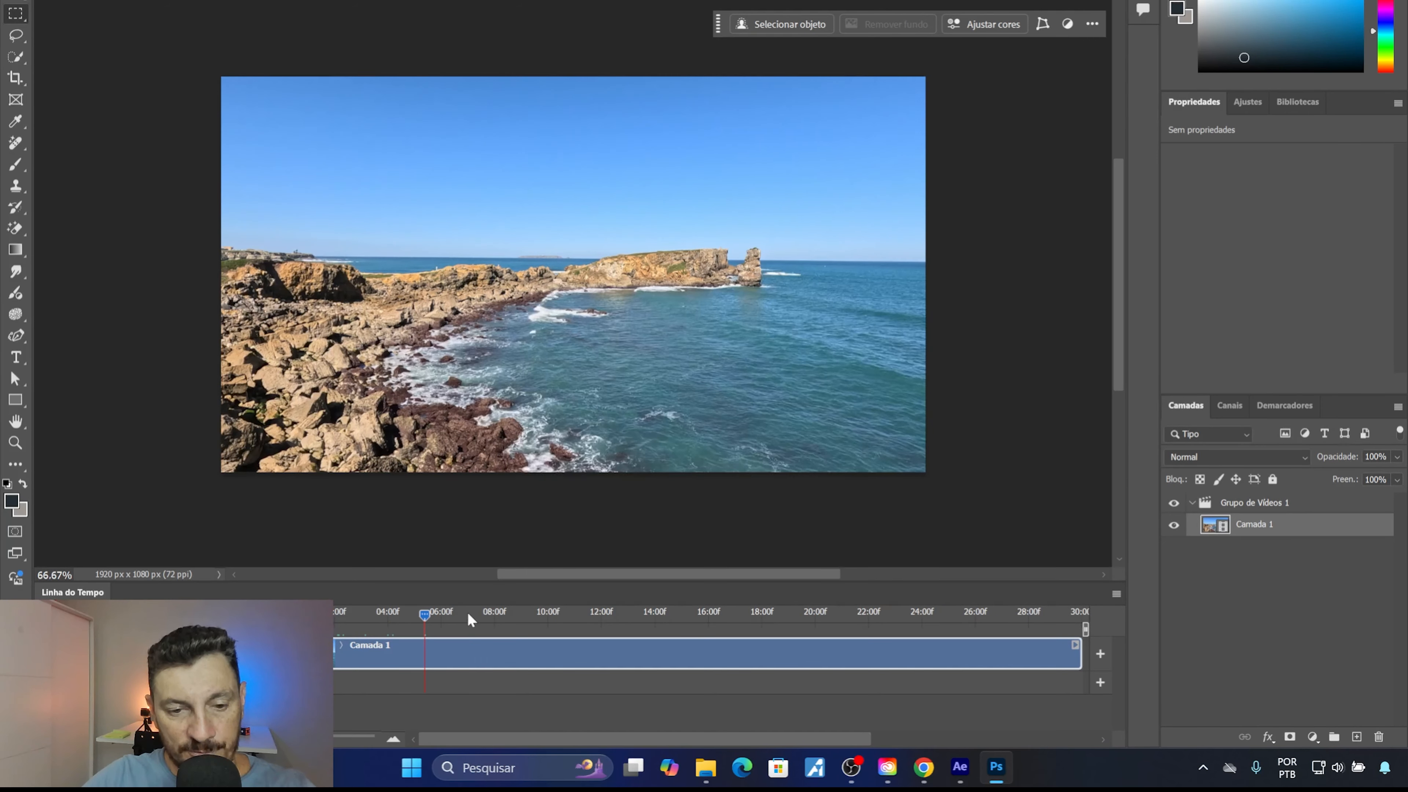
drag(565, 613, 715, 615)
click(653, 610)
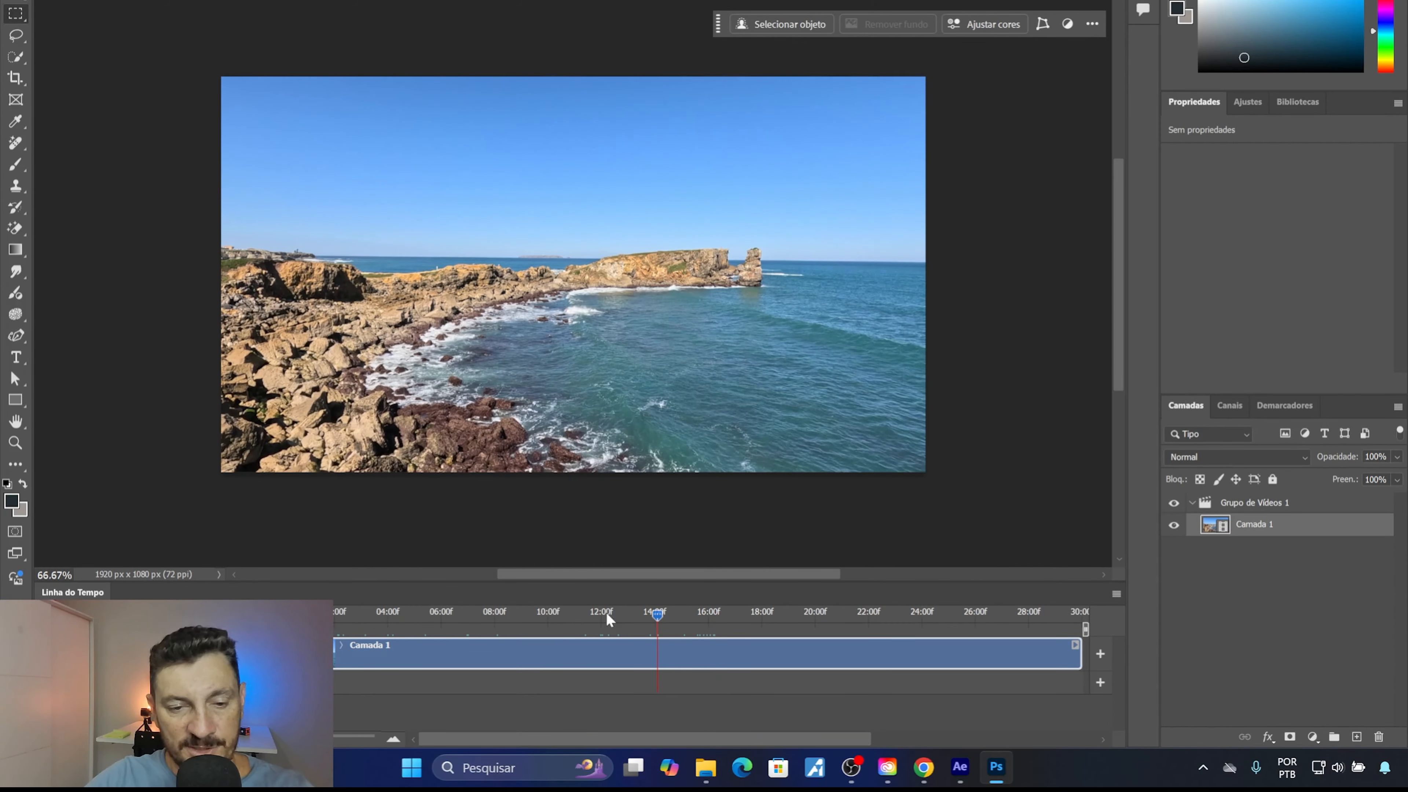
drag(550, 616, 644, 645)
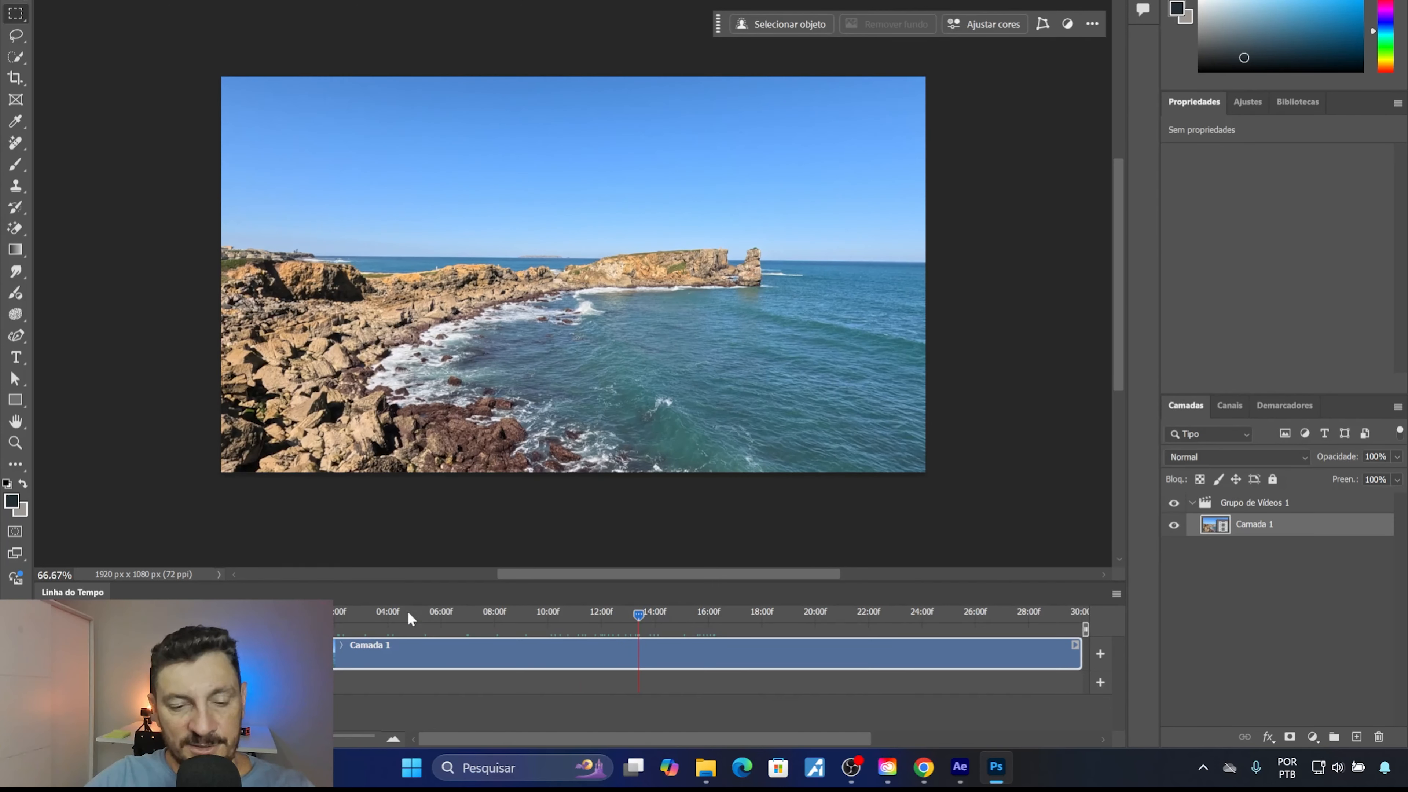
Scrub the coast video's timeline back to its beginning to examine the opening frames
click(363, 616)
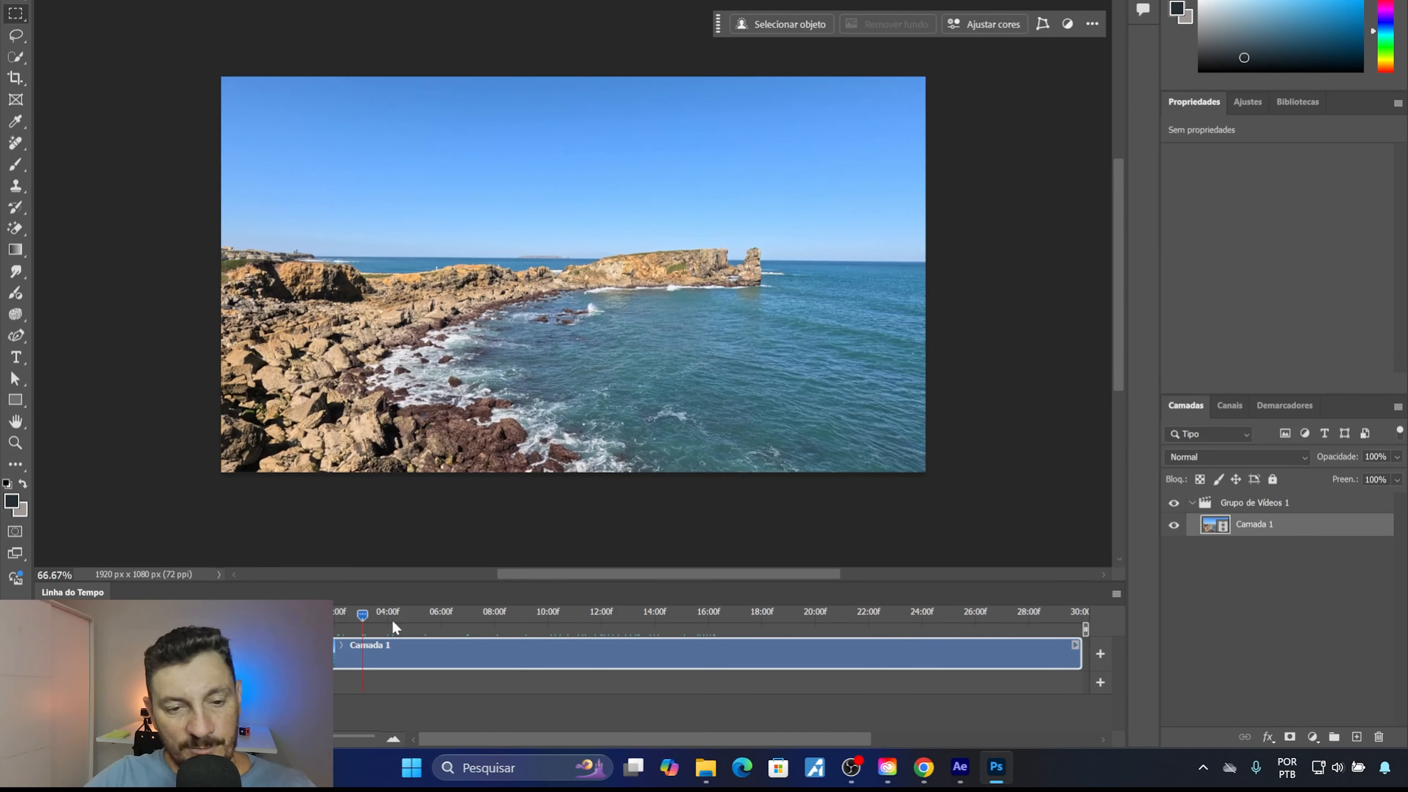
drag(343, 609, 281, 613)
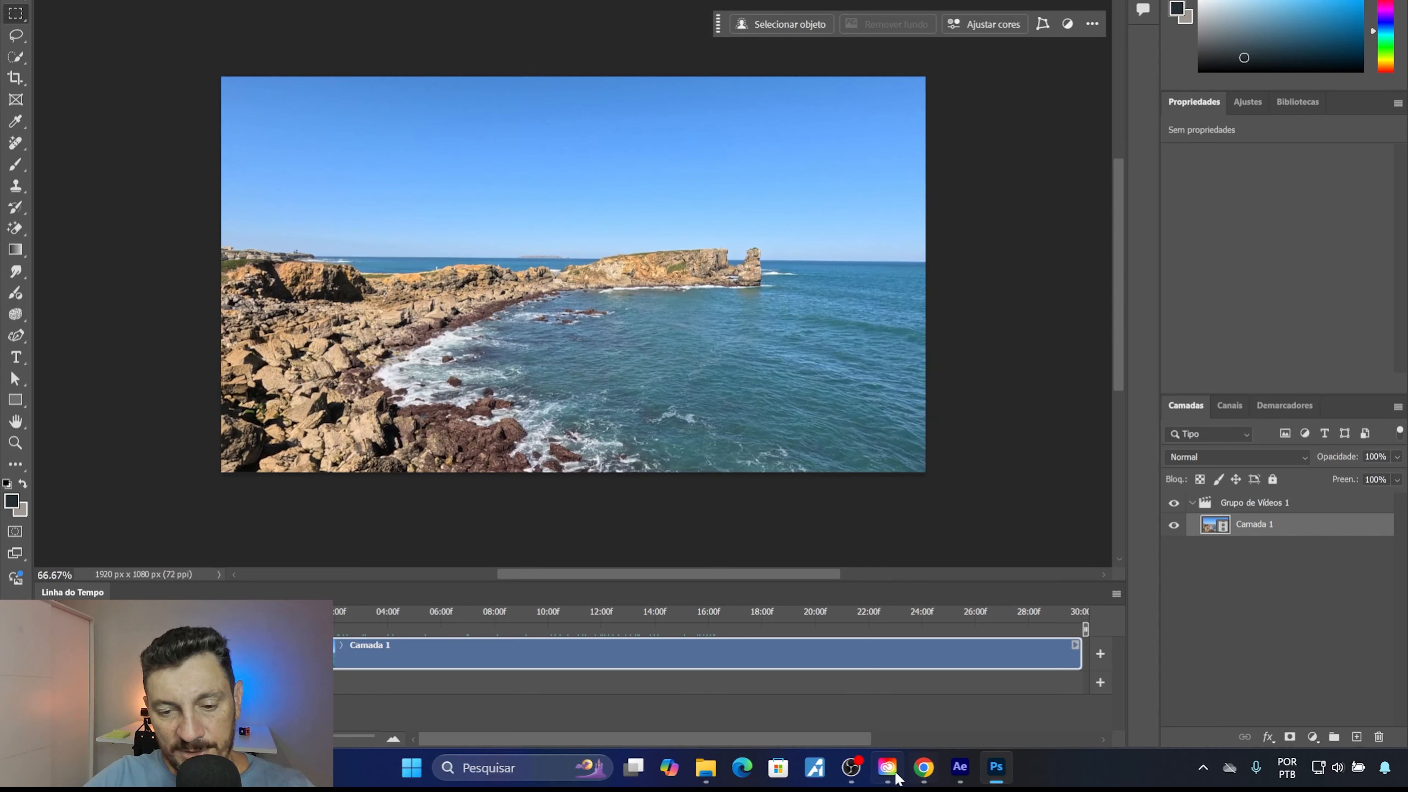
Open CASTELO-EM-SÍTIO-NOVO-E-ZÉ-DOS-MONTES-scaled.jpg from the Set_Extention_Camera_Fixa folder in Photoshop without colour management and bring it into view
mouse_move(899, 777)
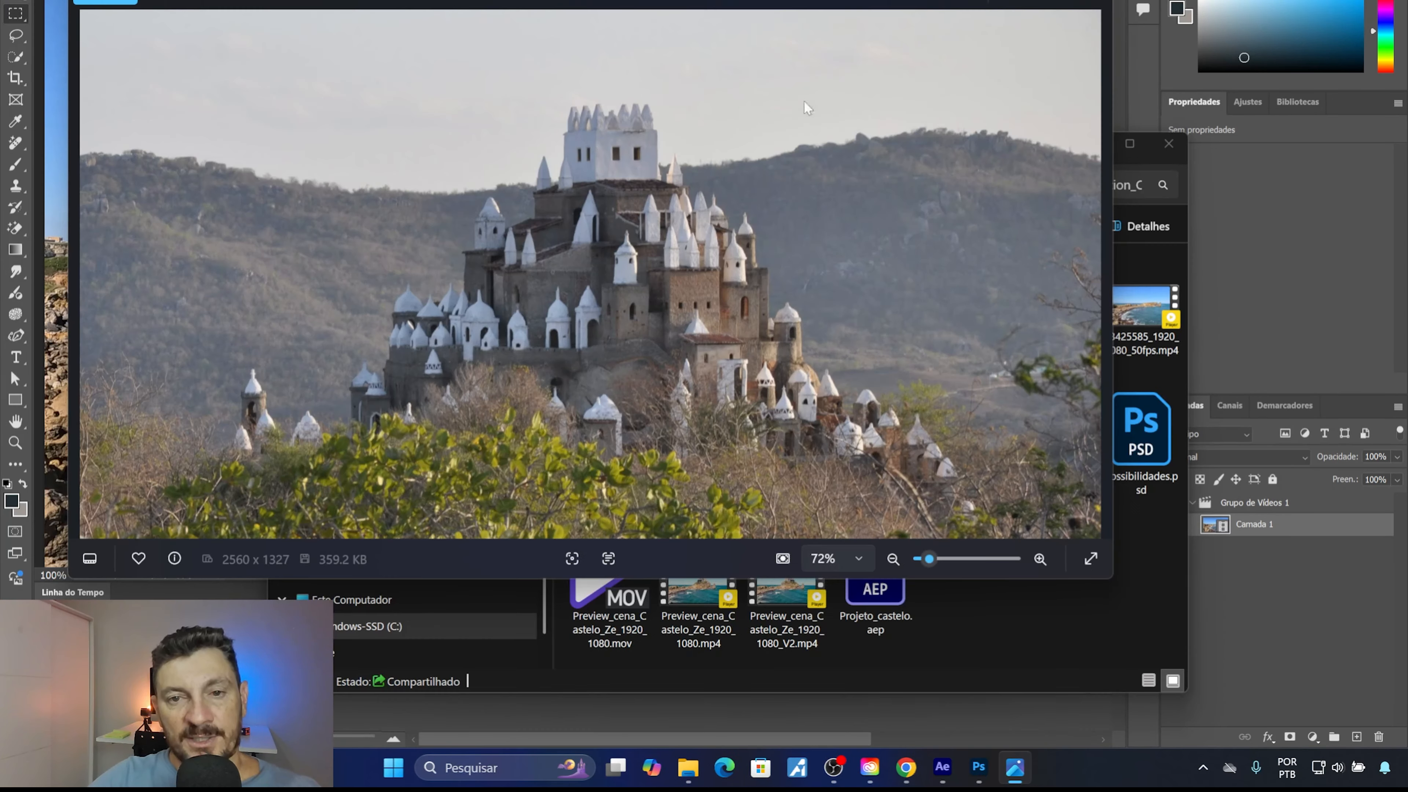
click(1091, 10)
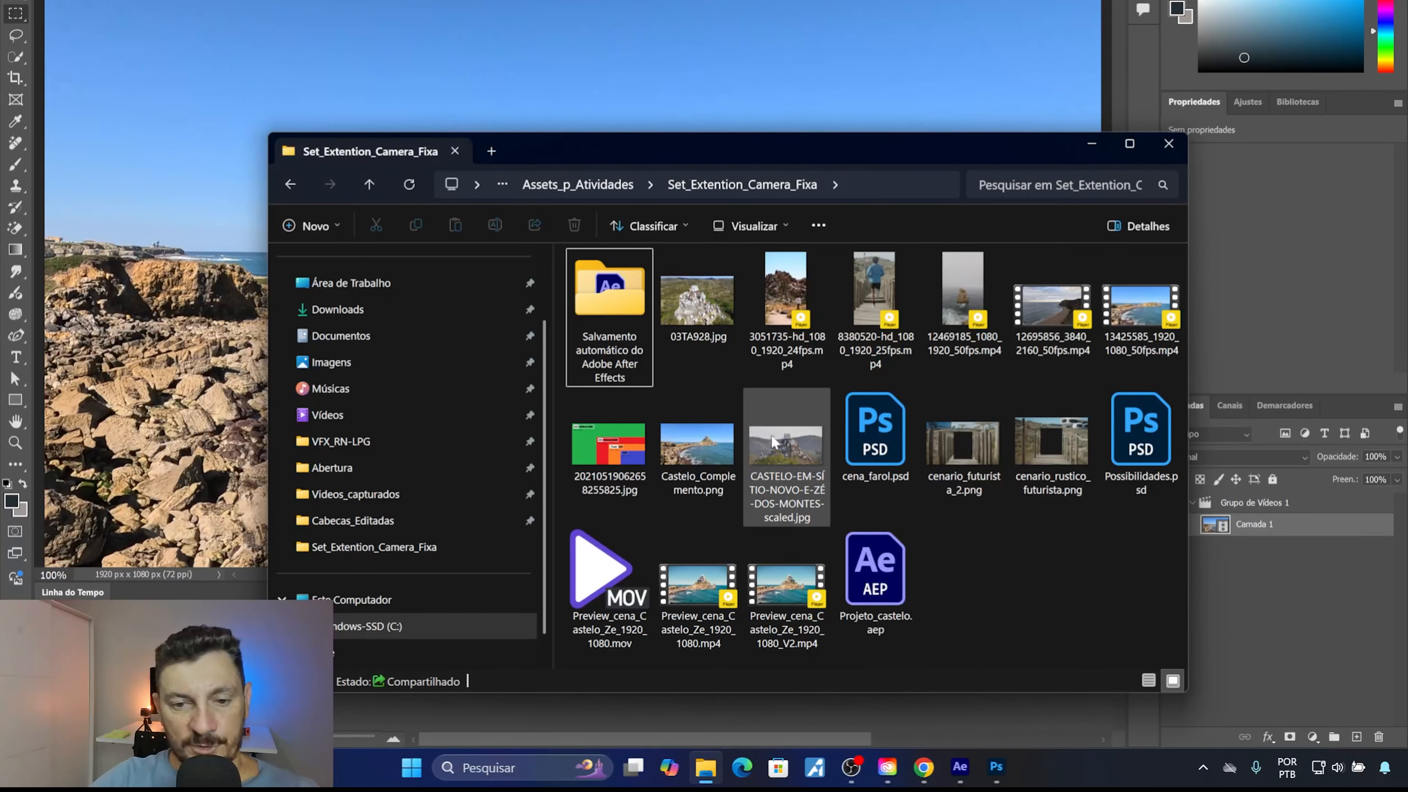
drag(788, 464, 388, 2)
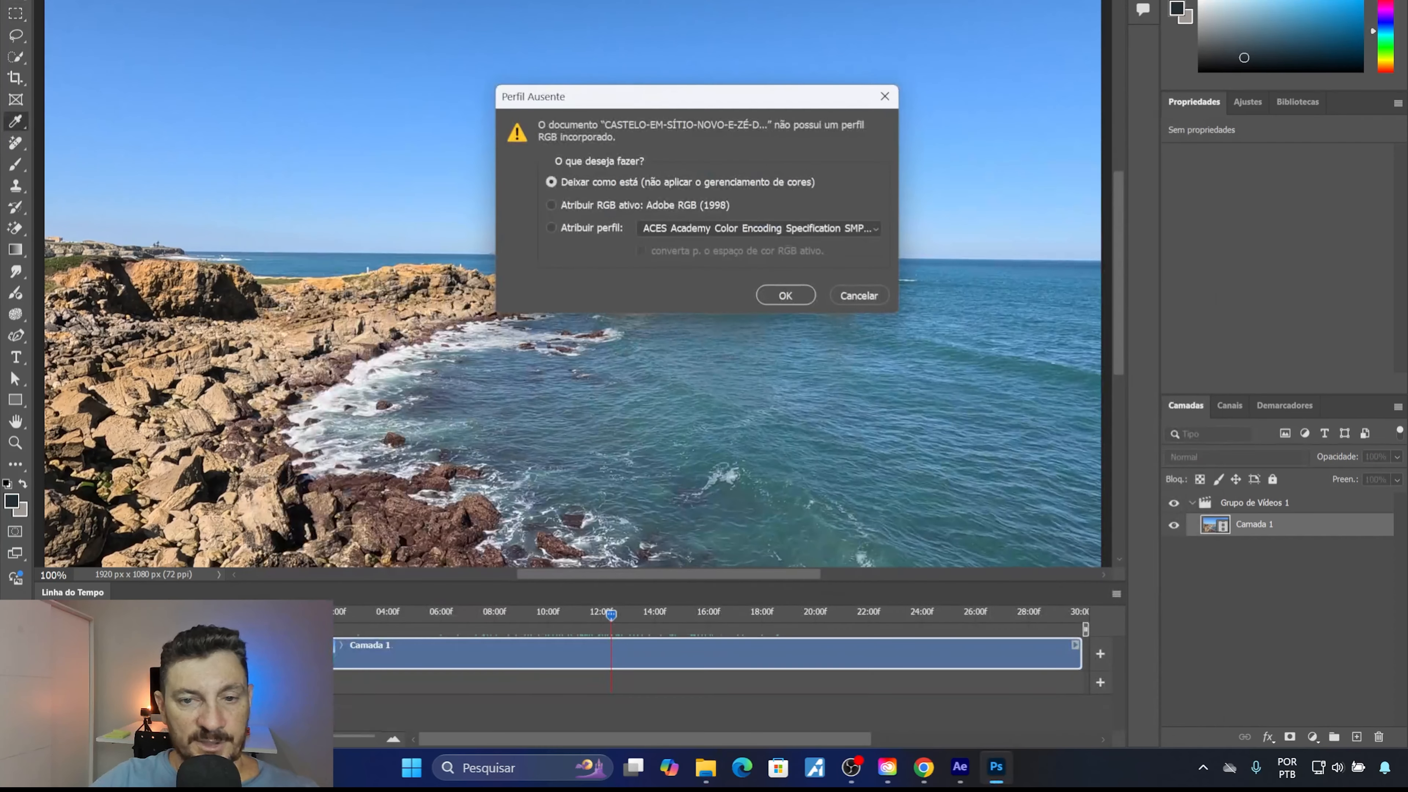
click(786, 294)
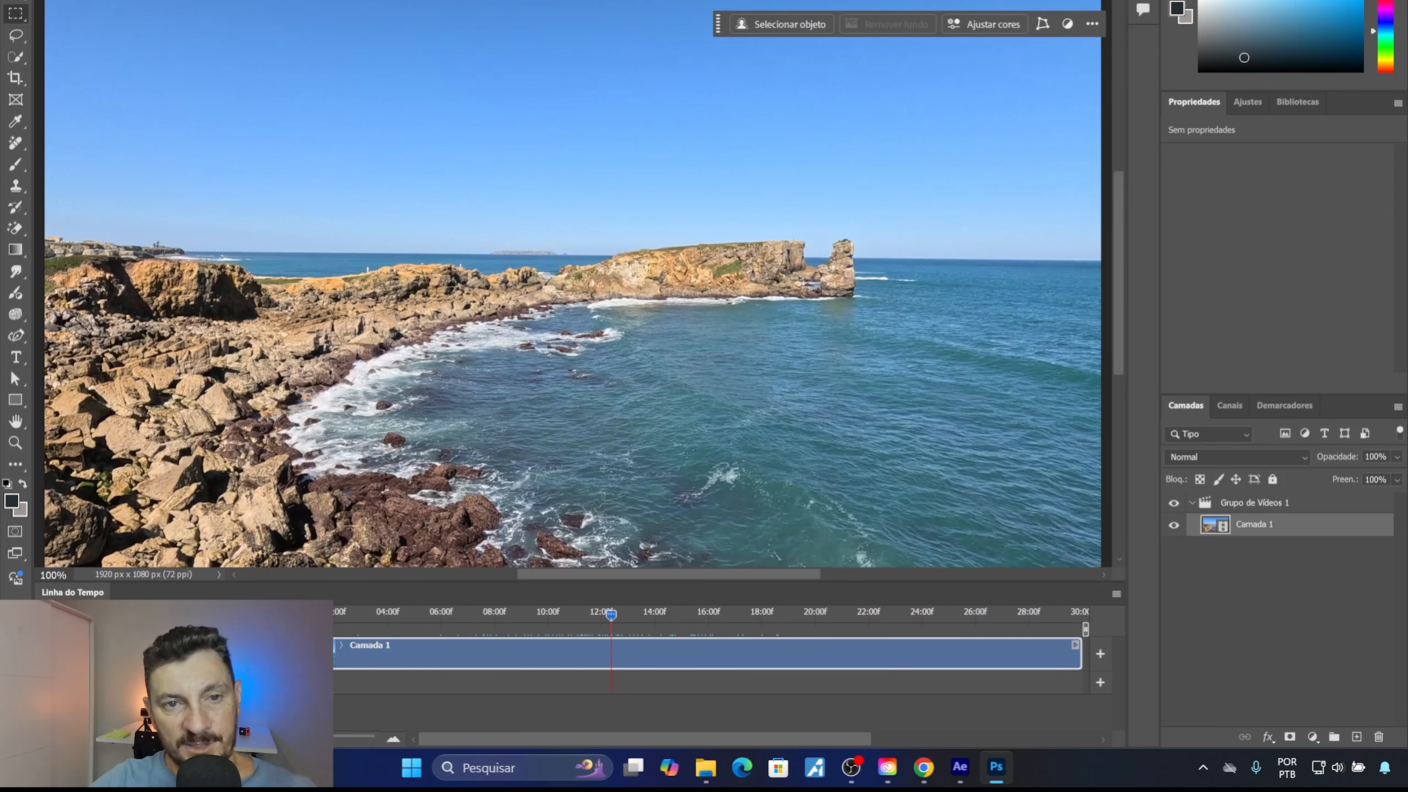
key(ctrl+Tab)
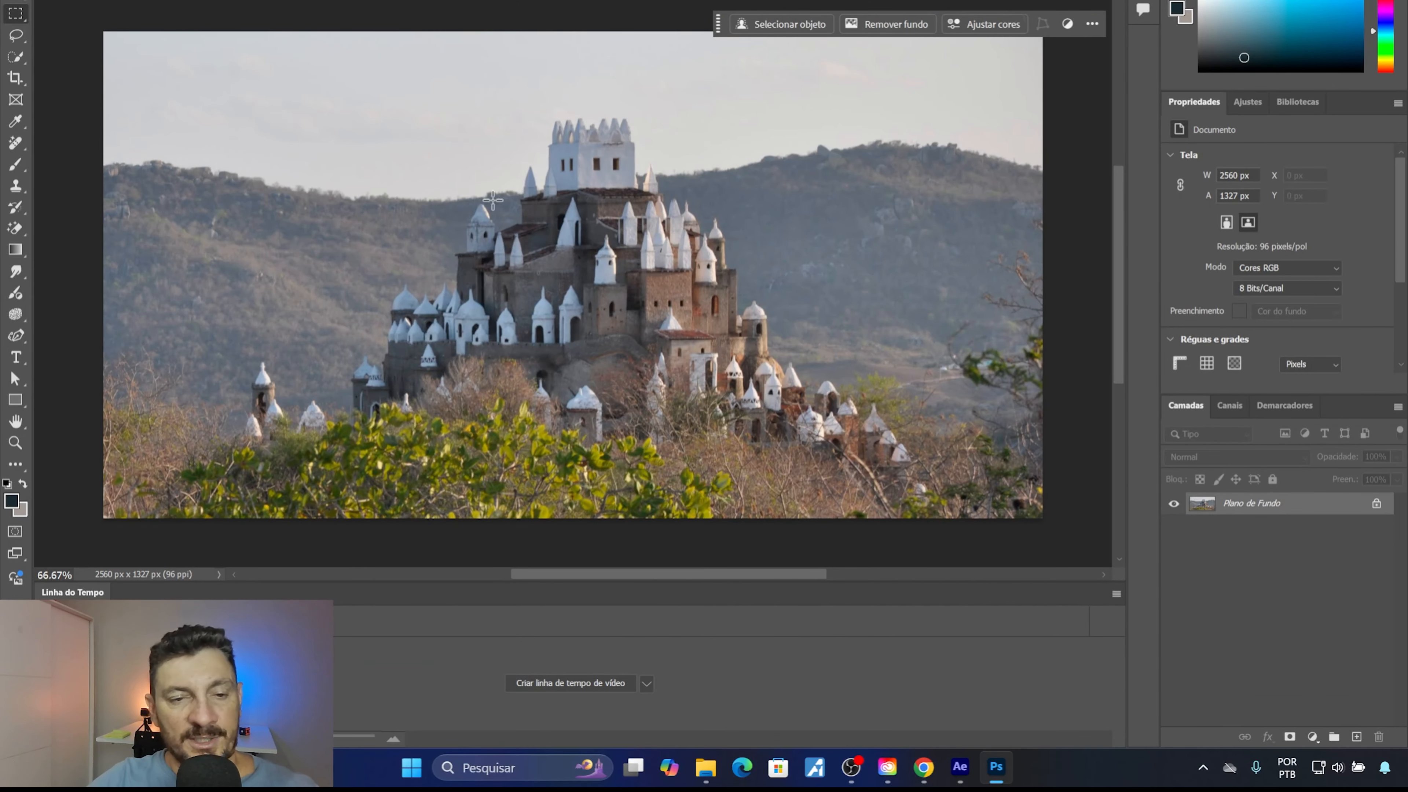
Select the castle automatically as the photo's subject and check the selection's edges in Quick Mask mode
click(249, 1)
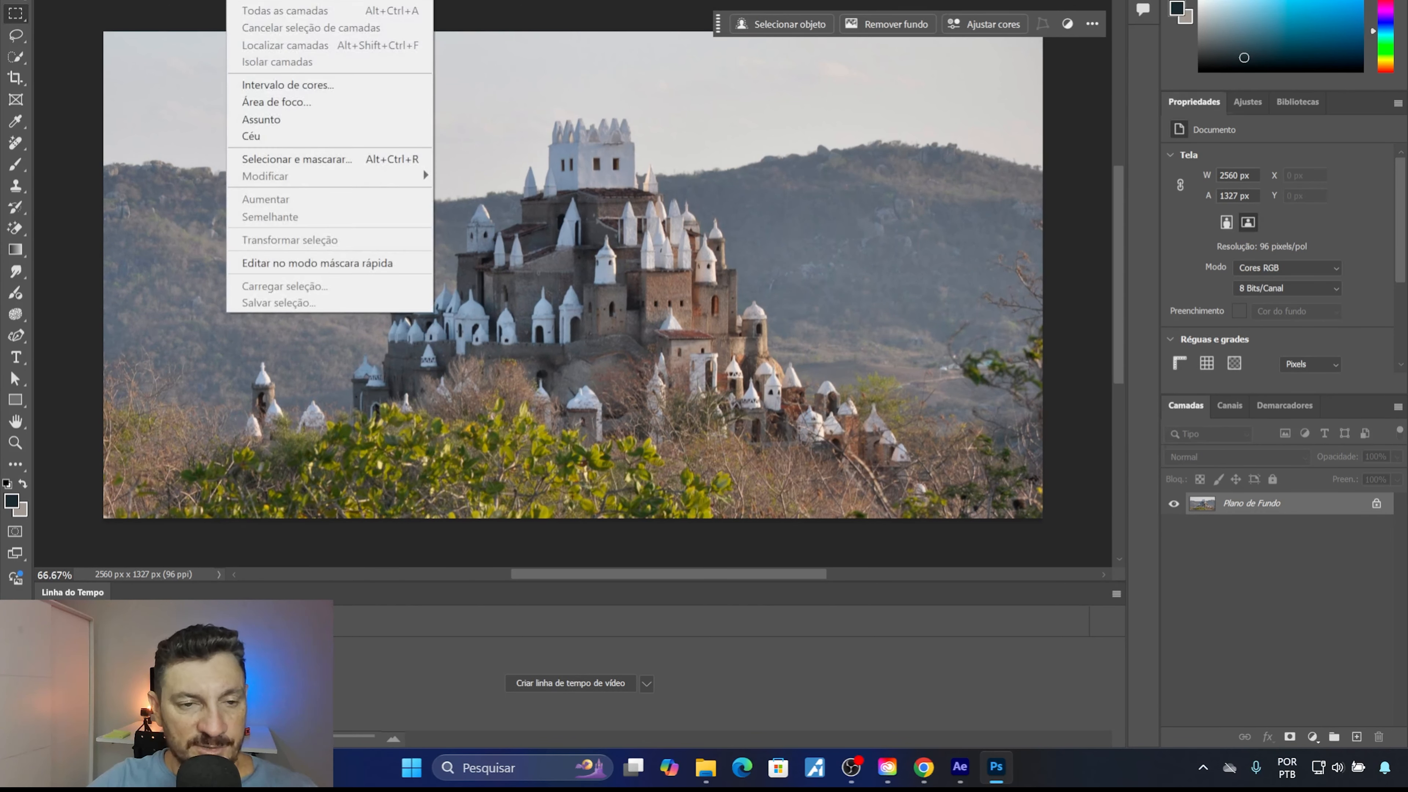
click(261, 119)
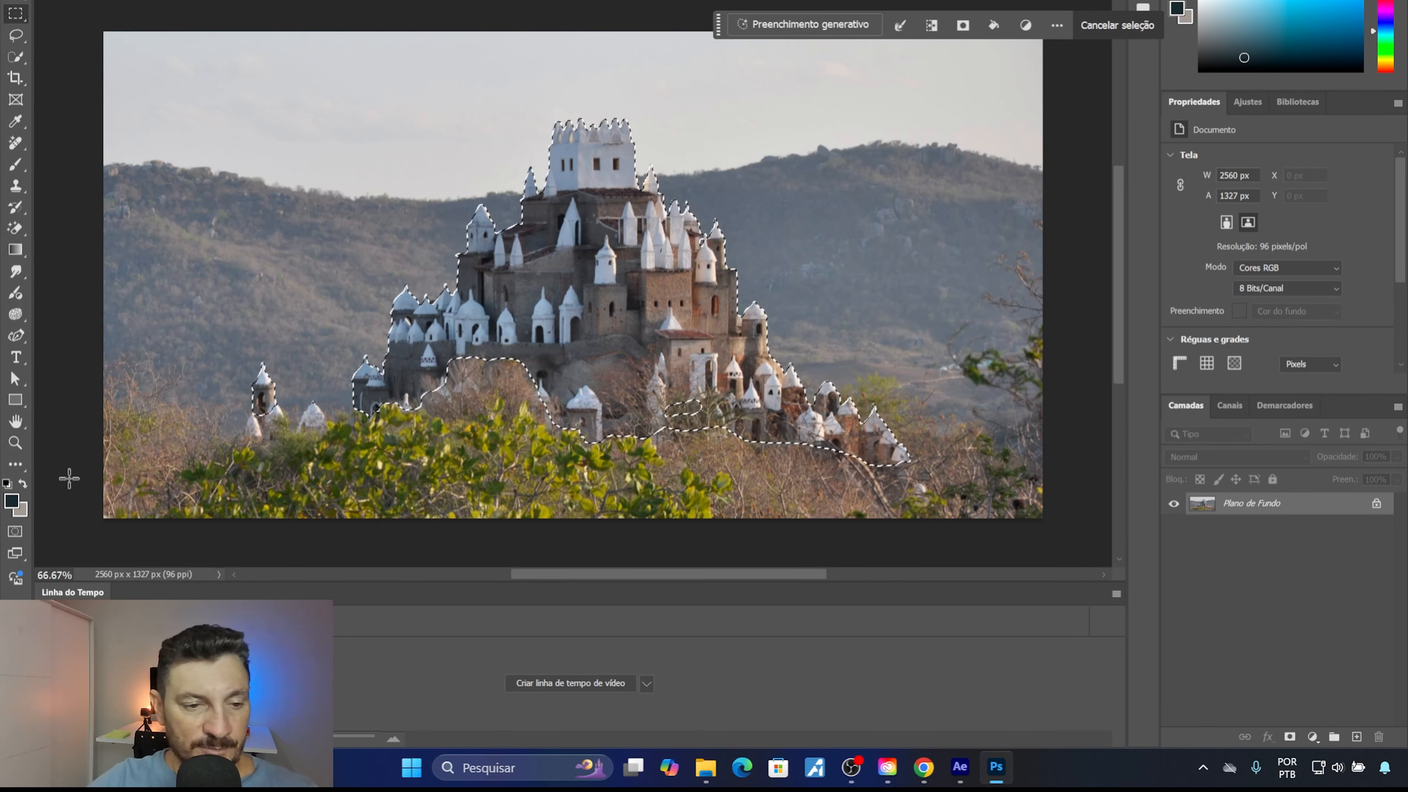
click(15, 534)
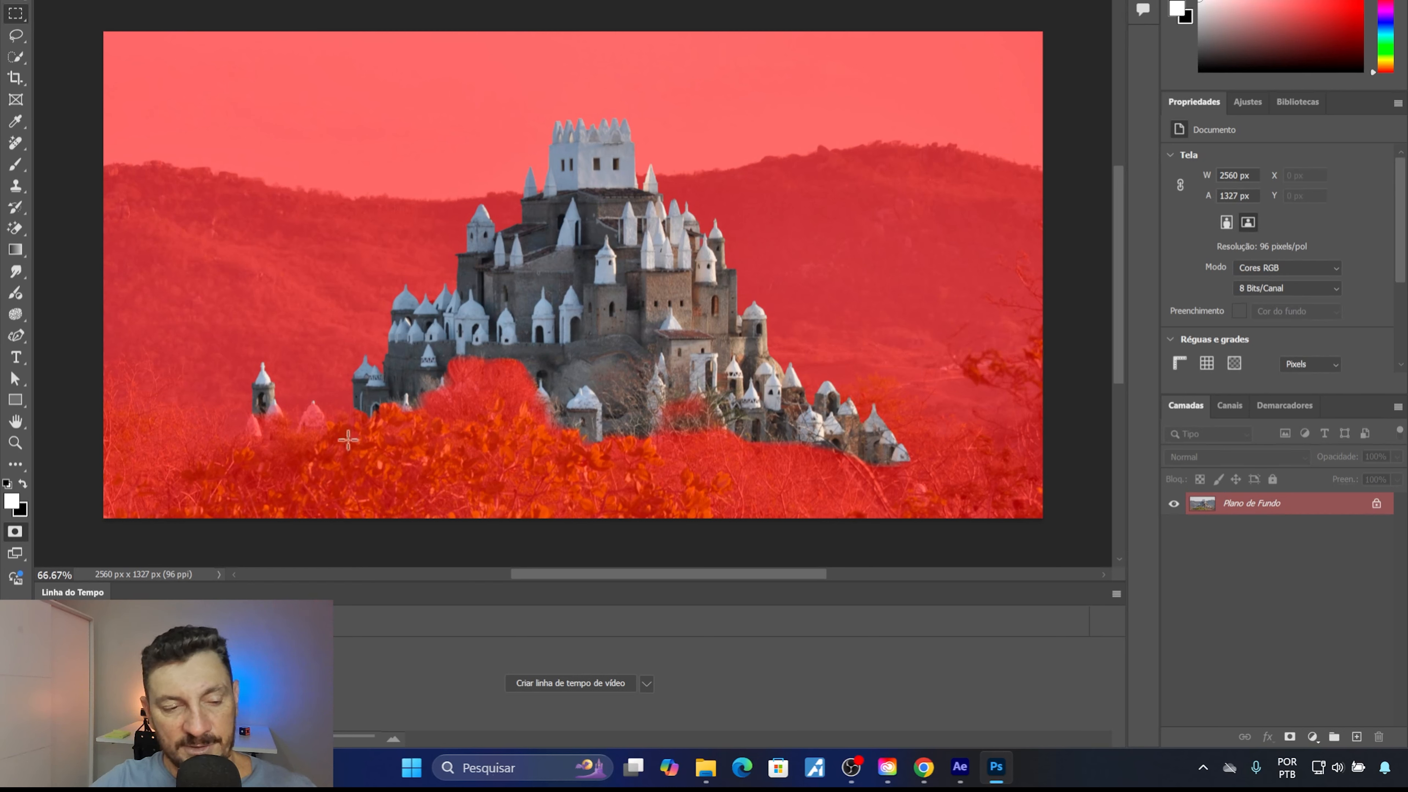
click(16, 533)
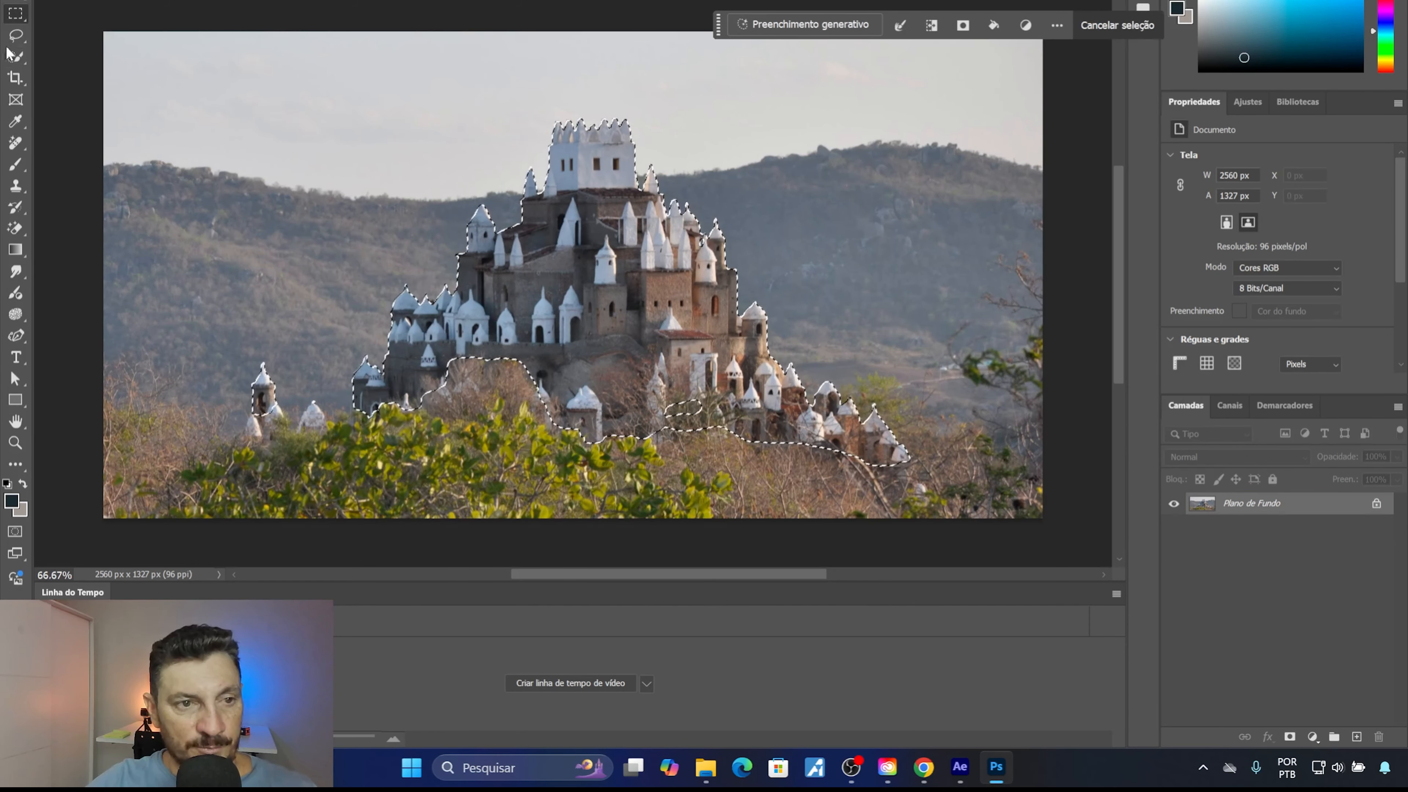
click(12, 36)
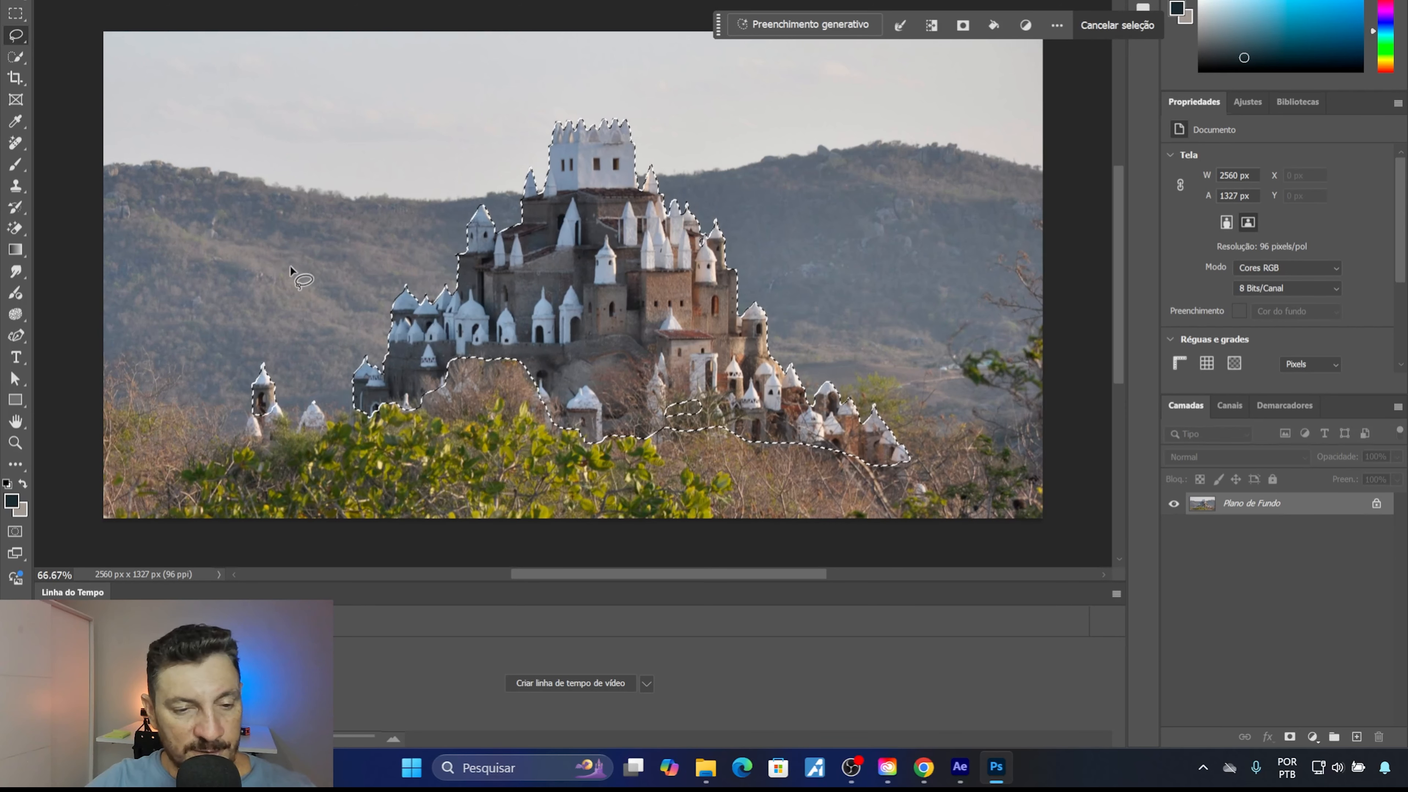
mouse_move(251, 341)
mouse_down()
mouse_move(208, 364)
mouse_move(230, 439)
mouse_move(267, 453)
mouse_move(296, 433)
mouse_move(299, 370)
mouse_move(237, 337)
mouse_up()
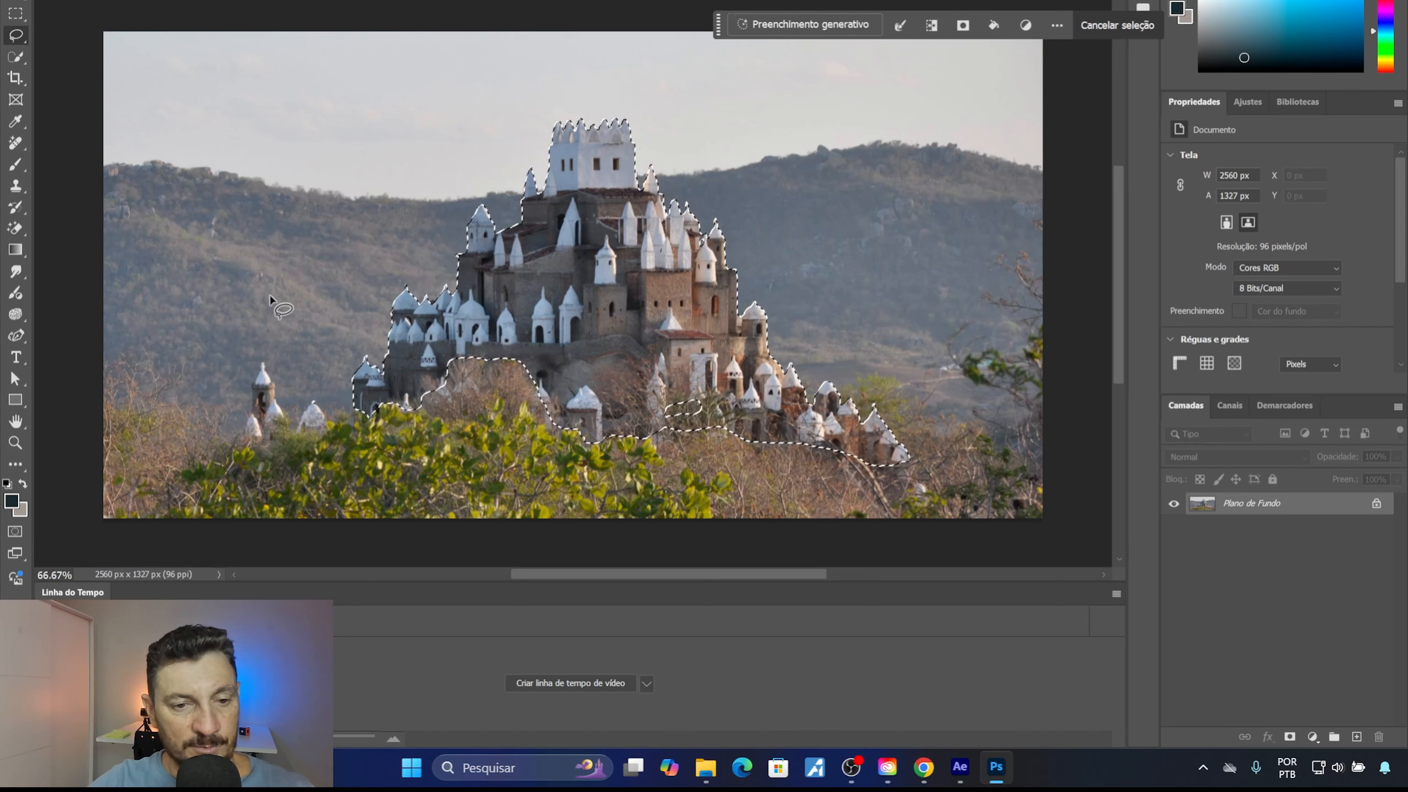
mouse_move(664, 384)
mouse_down()
mouse_move(661, 426)
mouse_move(702, 414)
mouse_move(711, 398)
mouse_move(680, 381)
mouse_move(688, 347)
mouse_up()
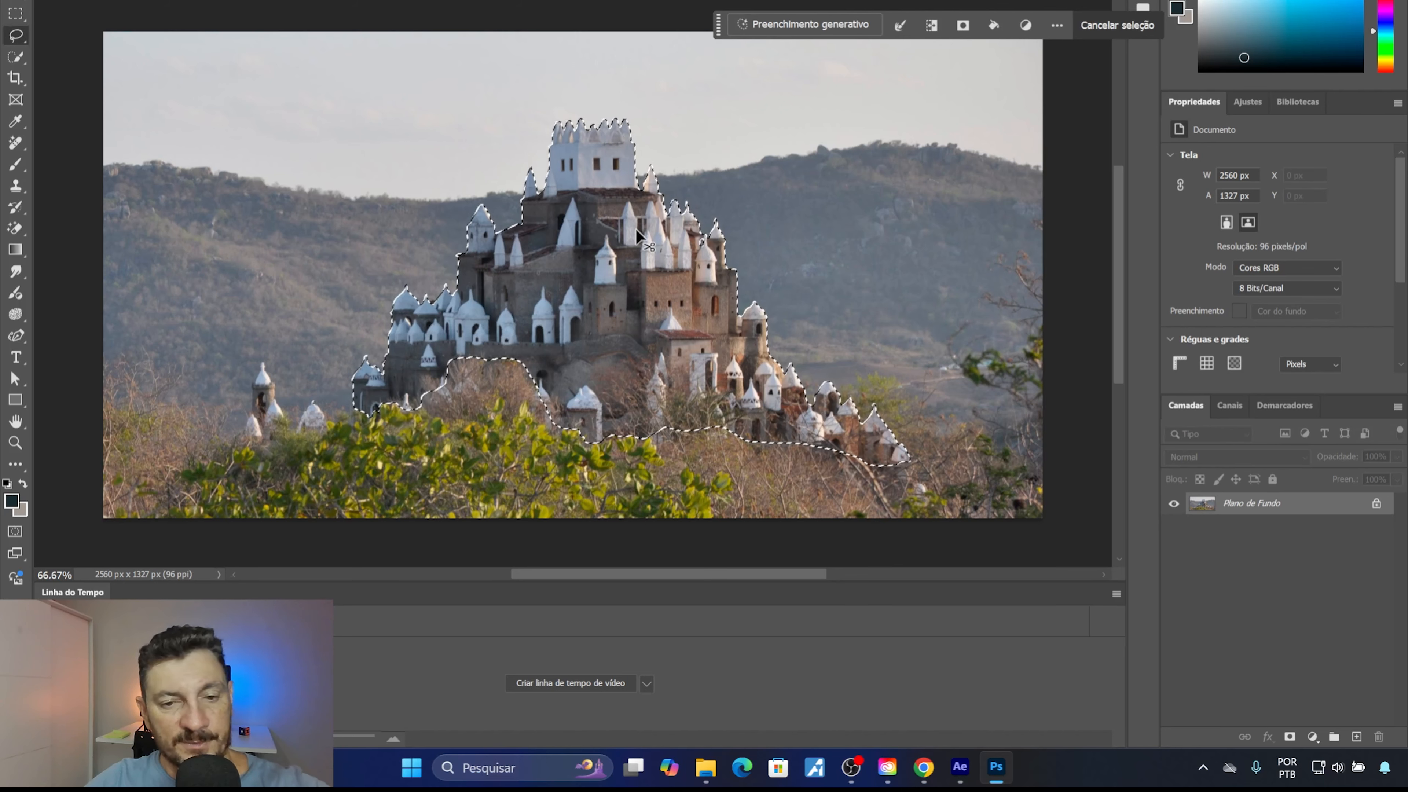
Copy the selected castle and close its photo without saving the changes
click(84, 1)
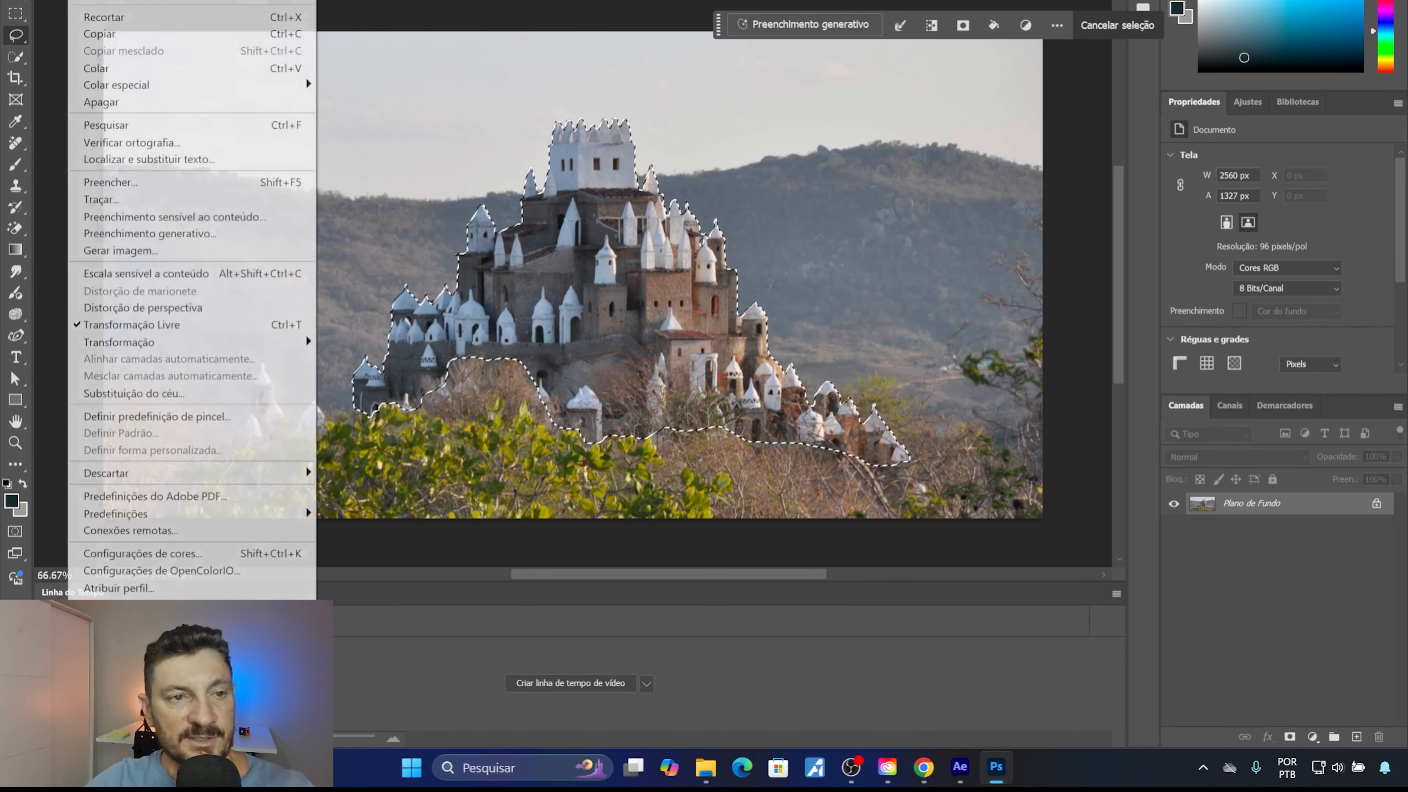
click(134, 41)
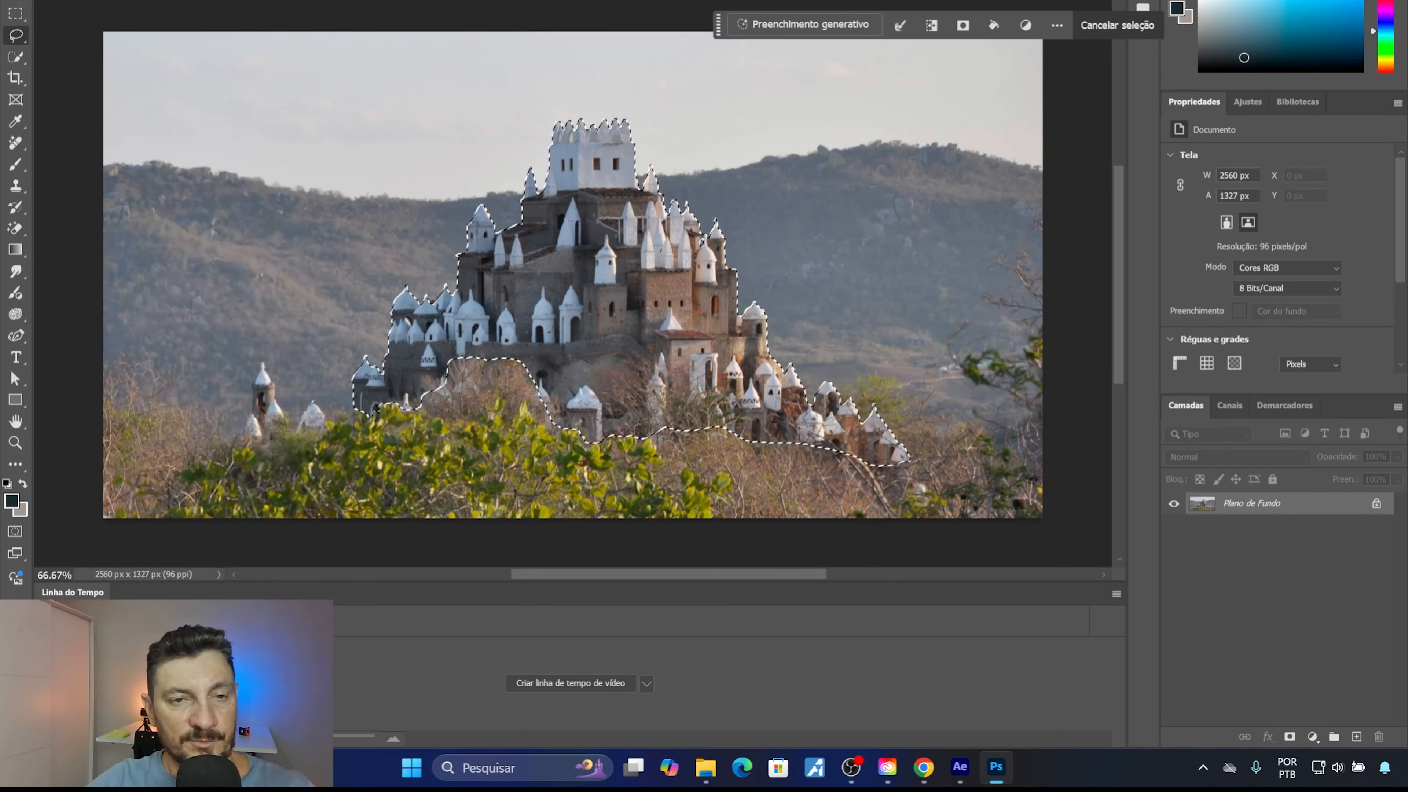
key(ctrl+w)
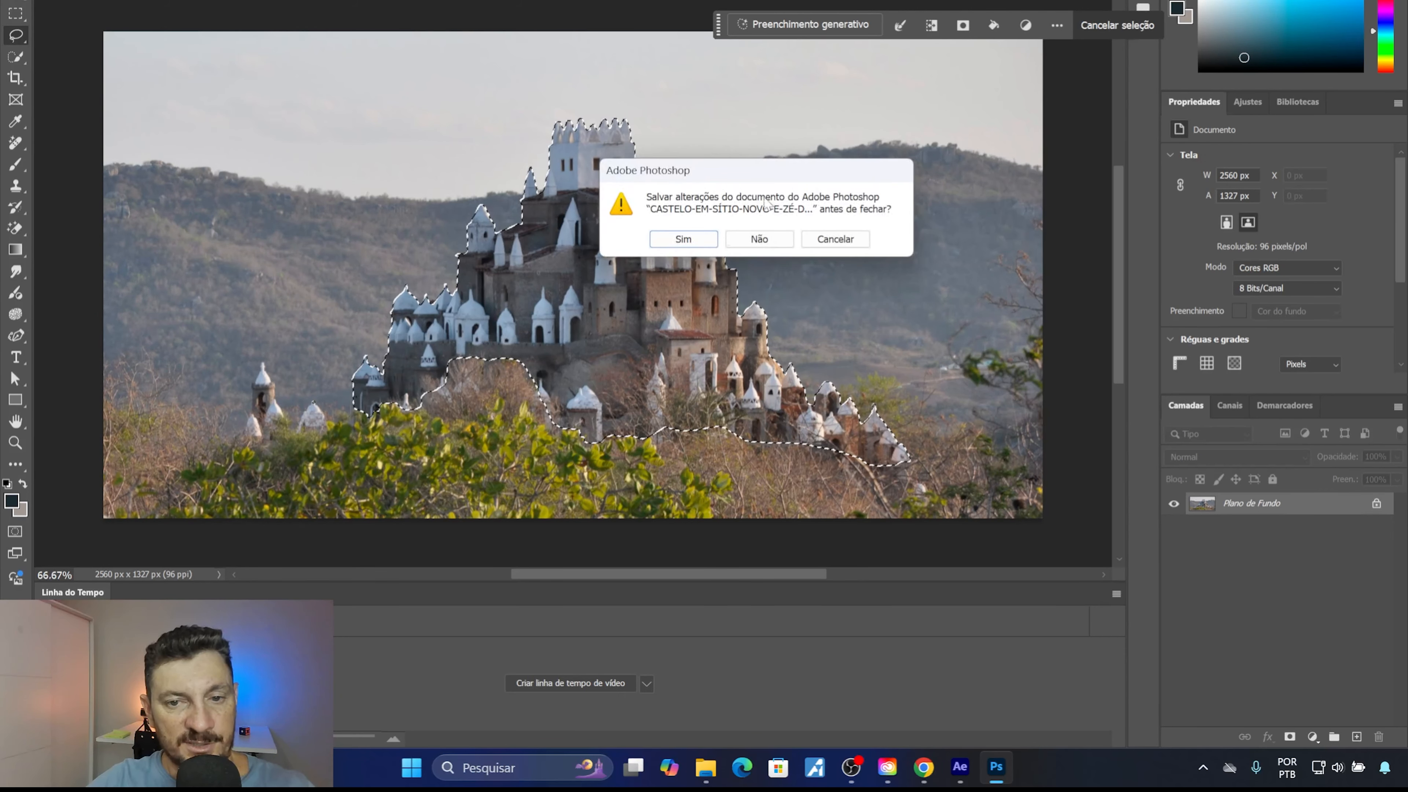
click(759, 235)
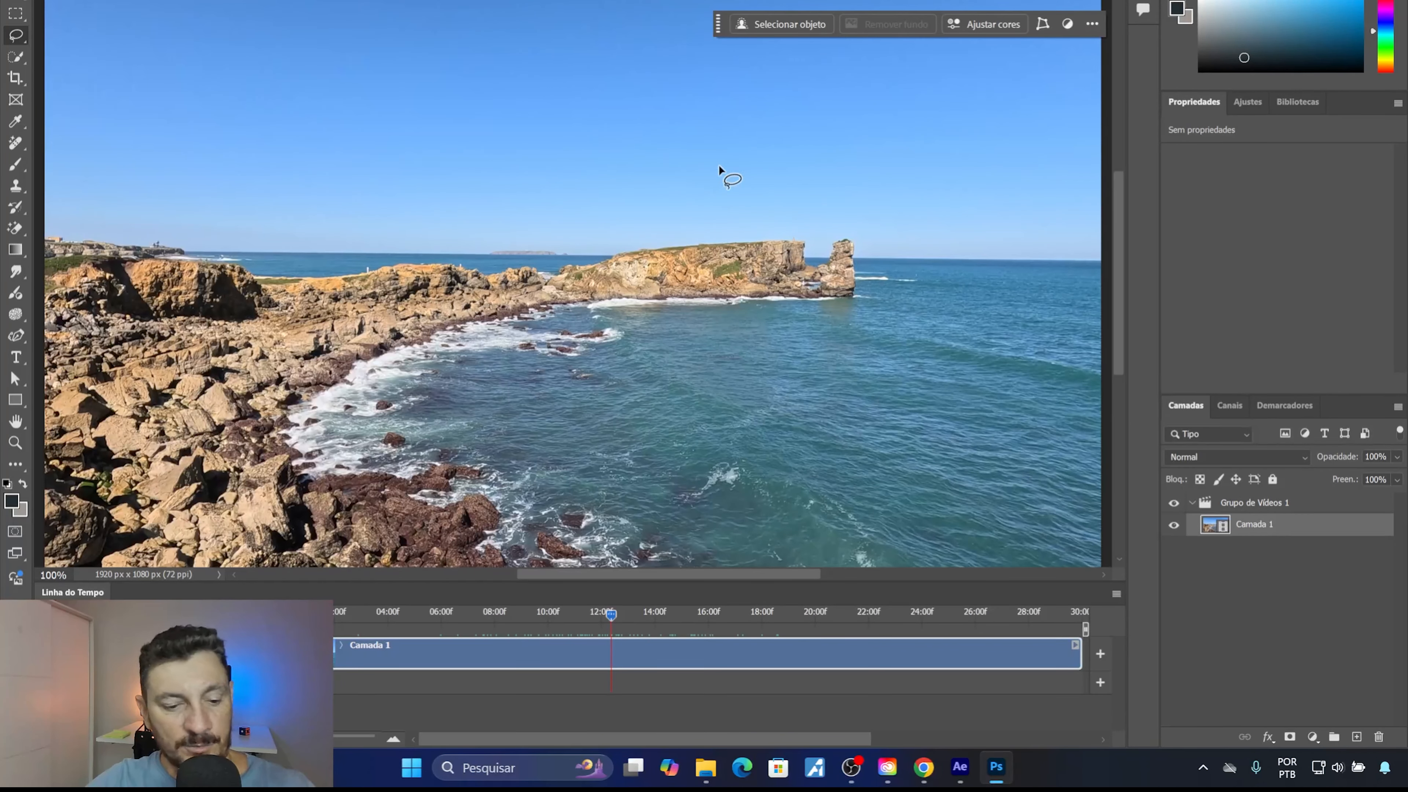
Paste the castle into the coast document, place its layer above Grupo de Vídeos 1 and shift its clip to start at about 10 s
key(ctrl+v)
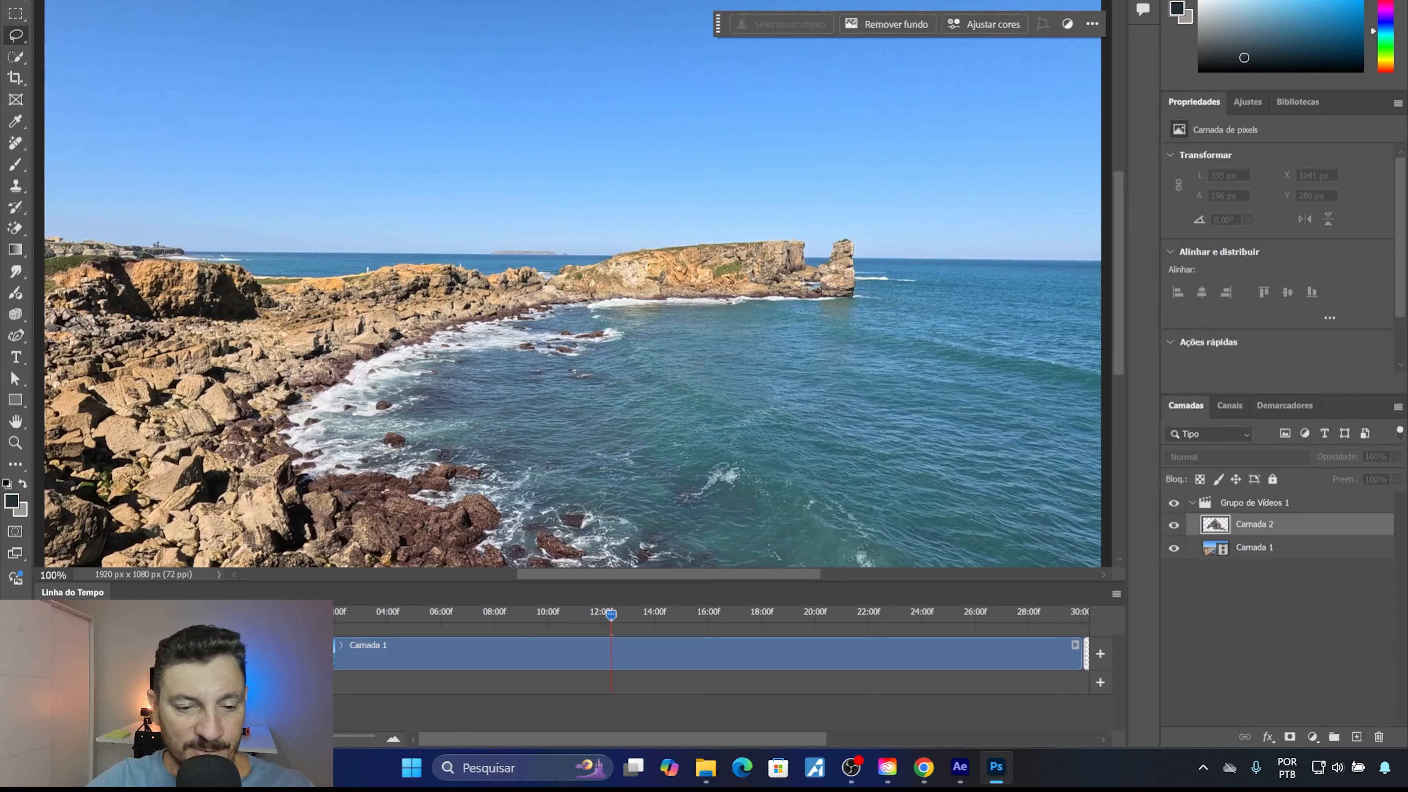
mouse_move(324, 736)
mouse_down()
mouse_move(274, 736)
mouse_move(322, 736)
mouse_move(308, 736)
mouse_up()
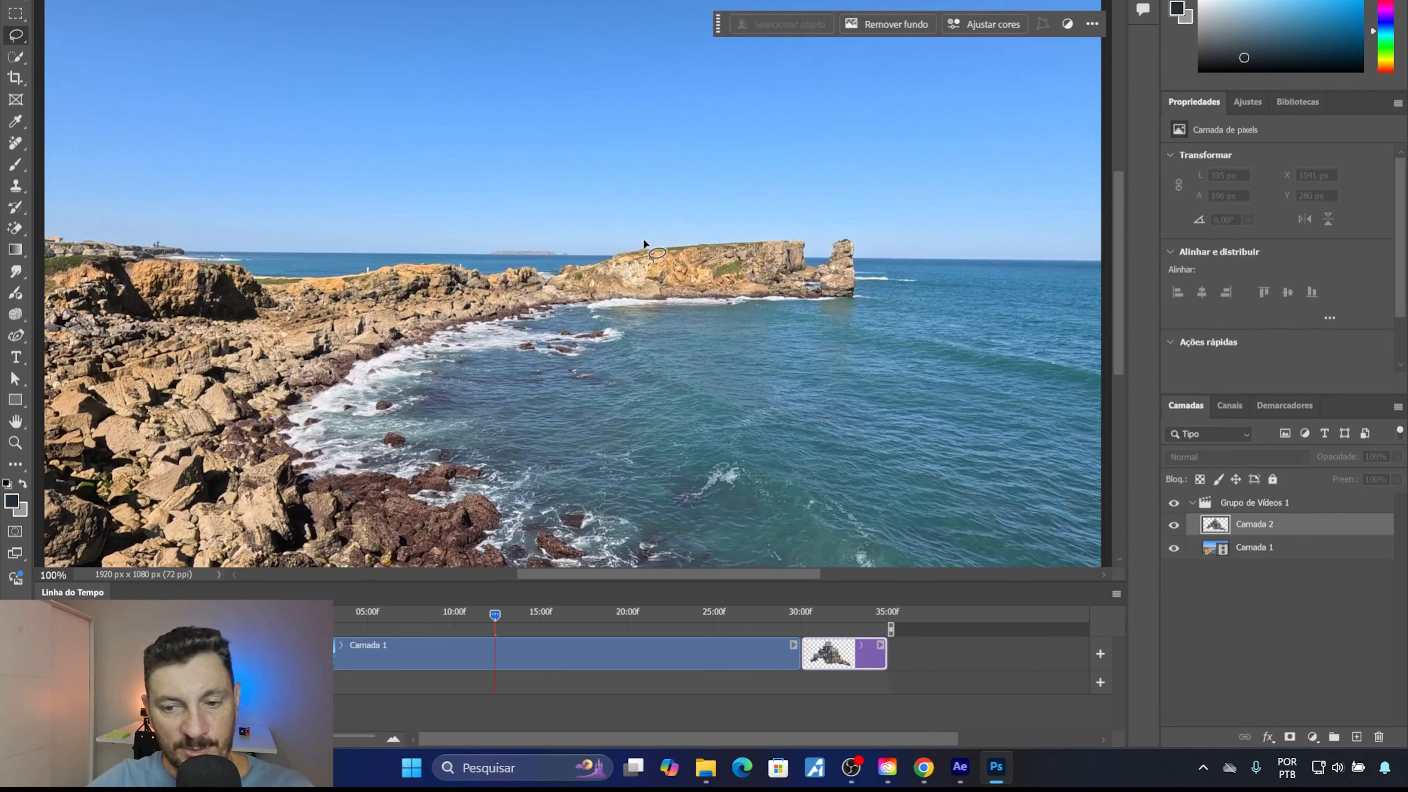
drag(1252, 527, 1246, 487)
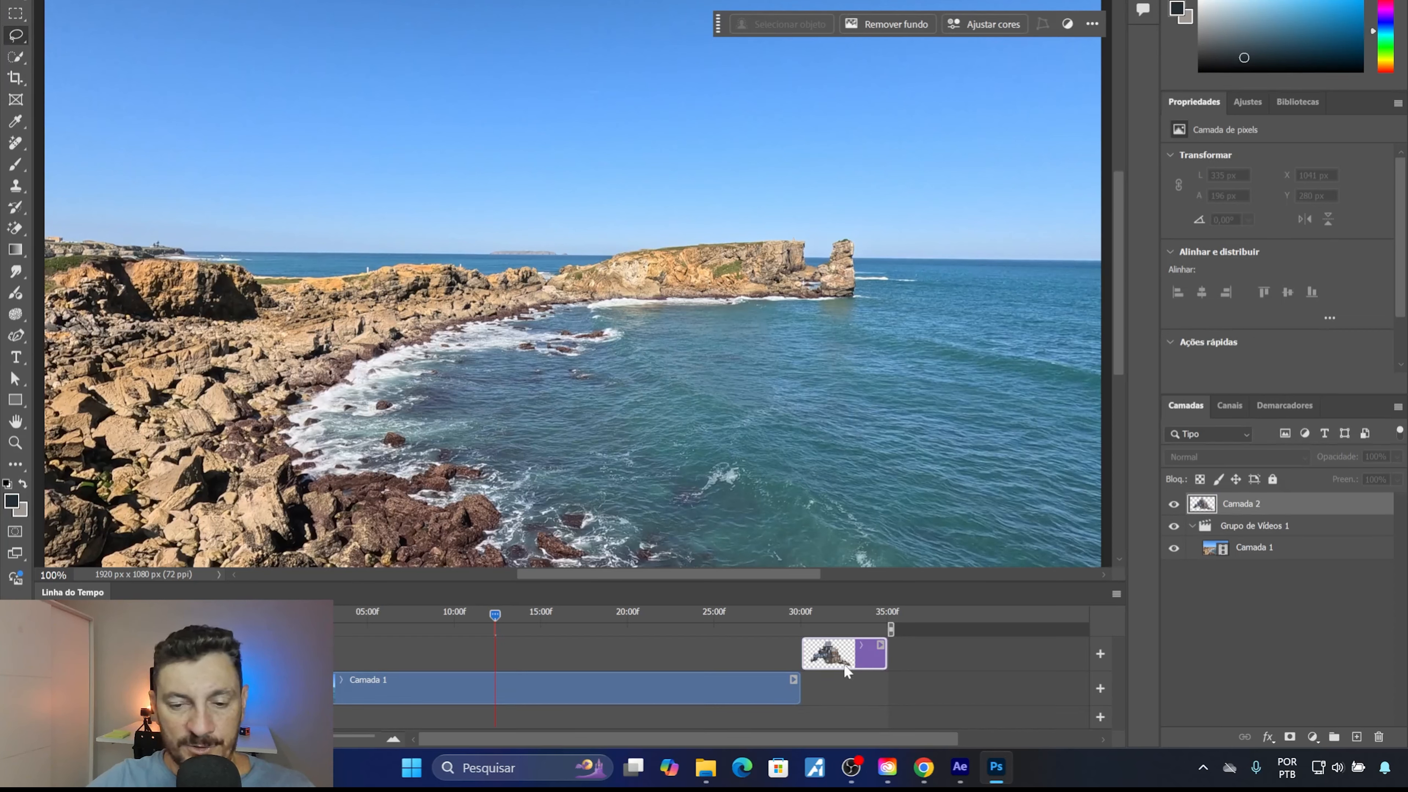
drag(836, 656, 482, 653)
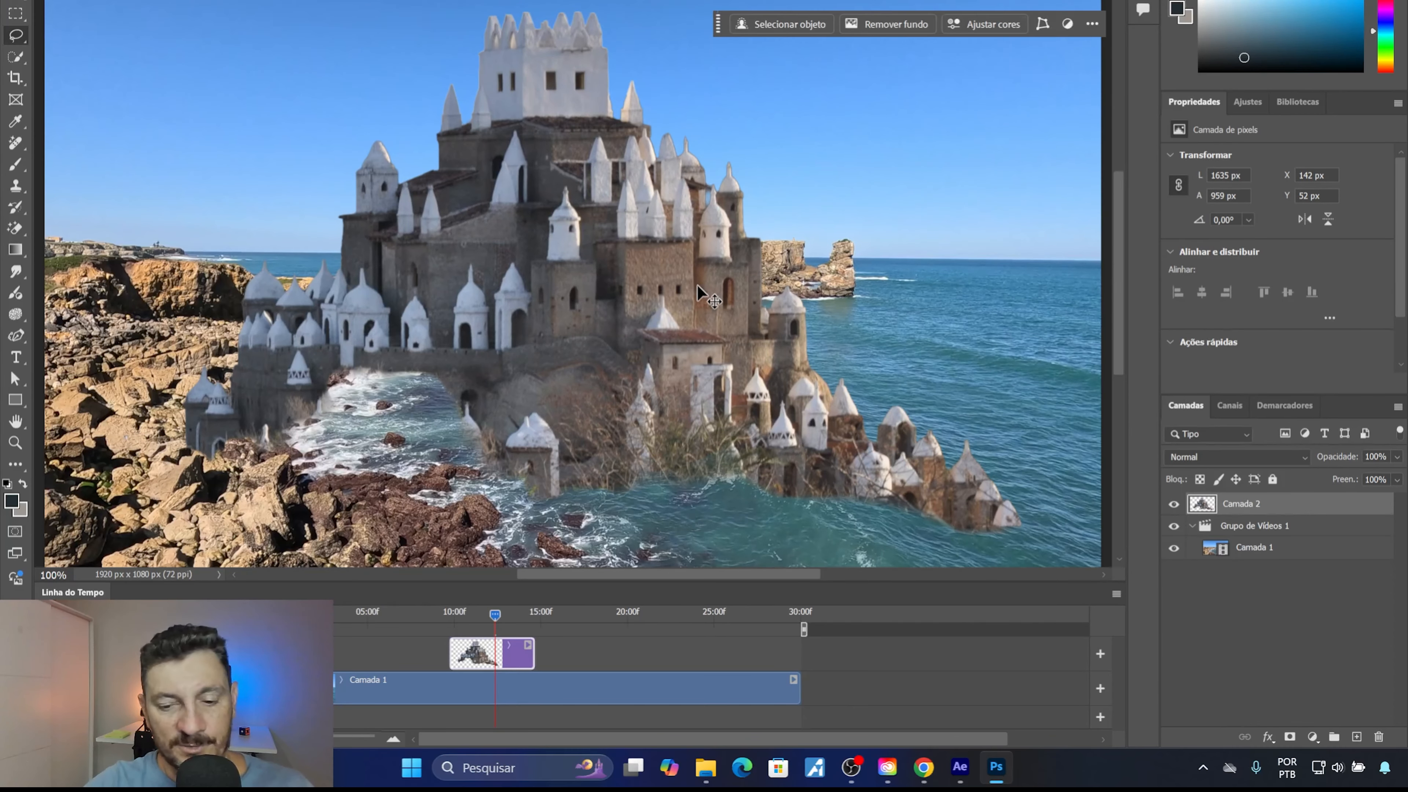
Scale the castle down to about 386 × 227 px and position it just above the rocky headland at about X 988, Y 240 px
key(ctrl+minus)
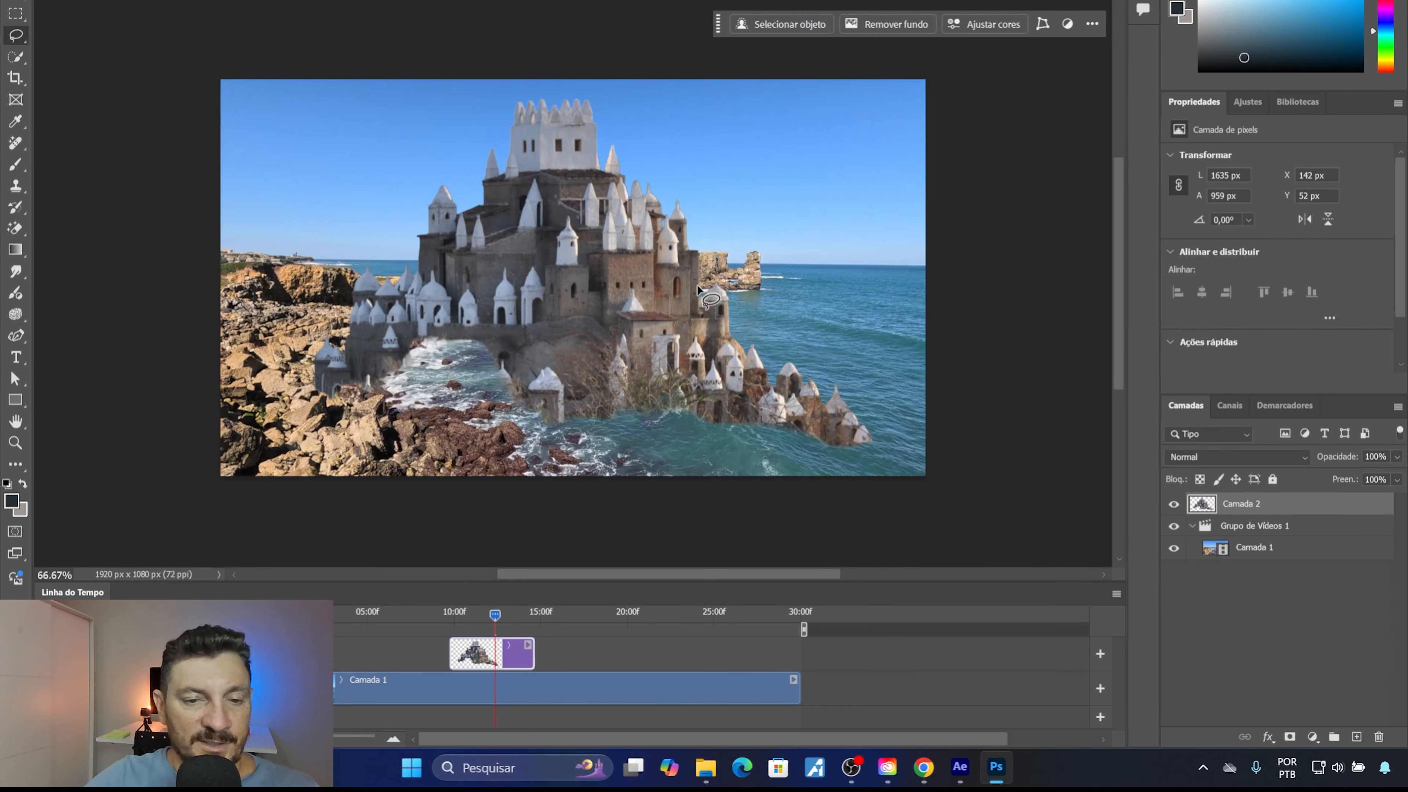
click(19, 3)
click(244, 226)
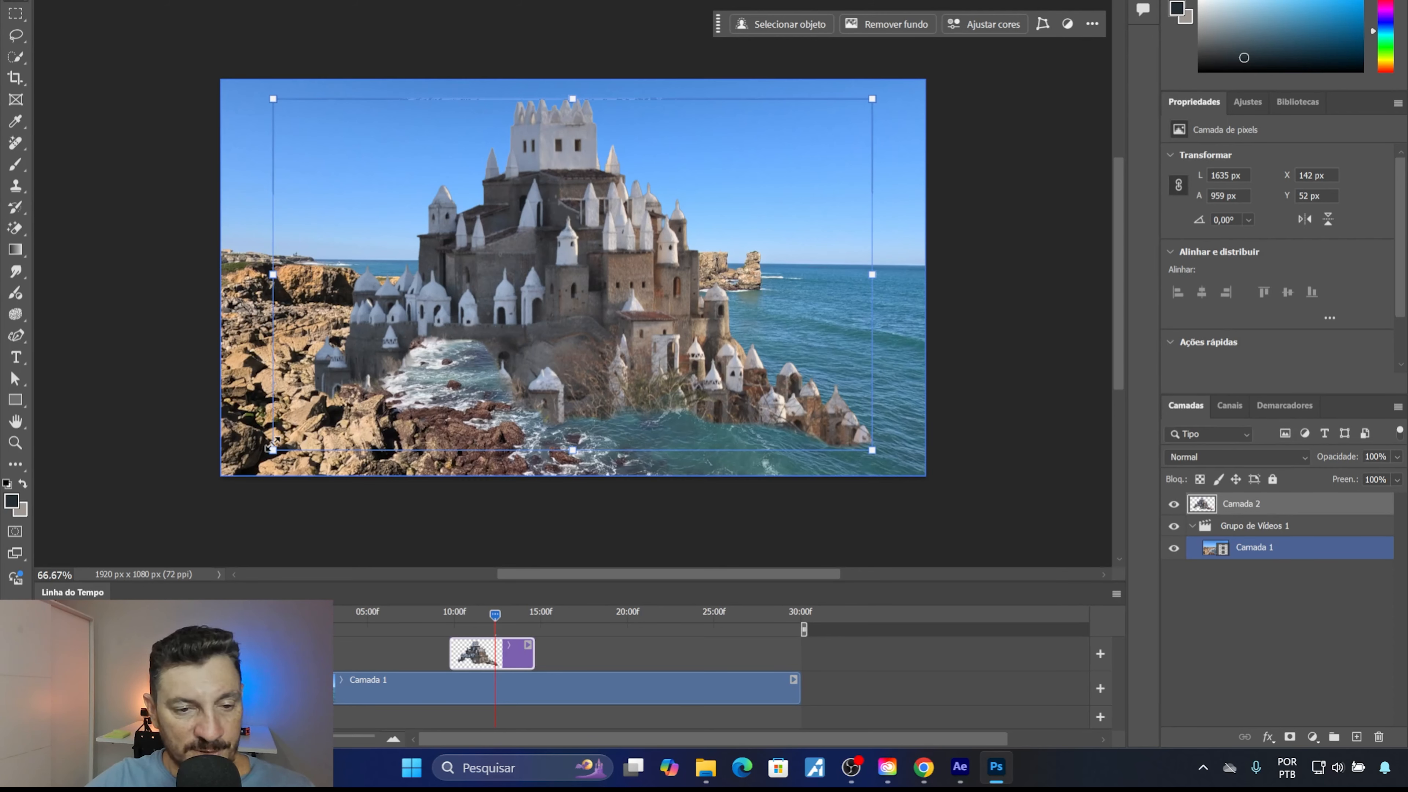
drag(274, 447, 659, 224)
drag(813, 202, 663, 217)
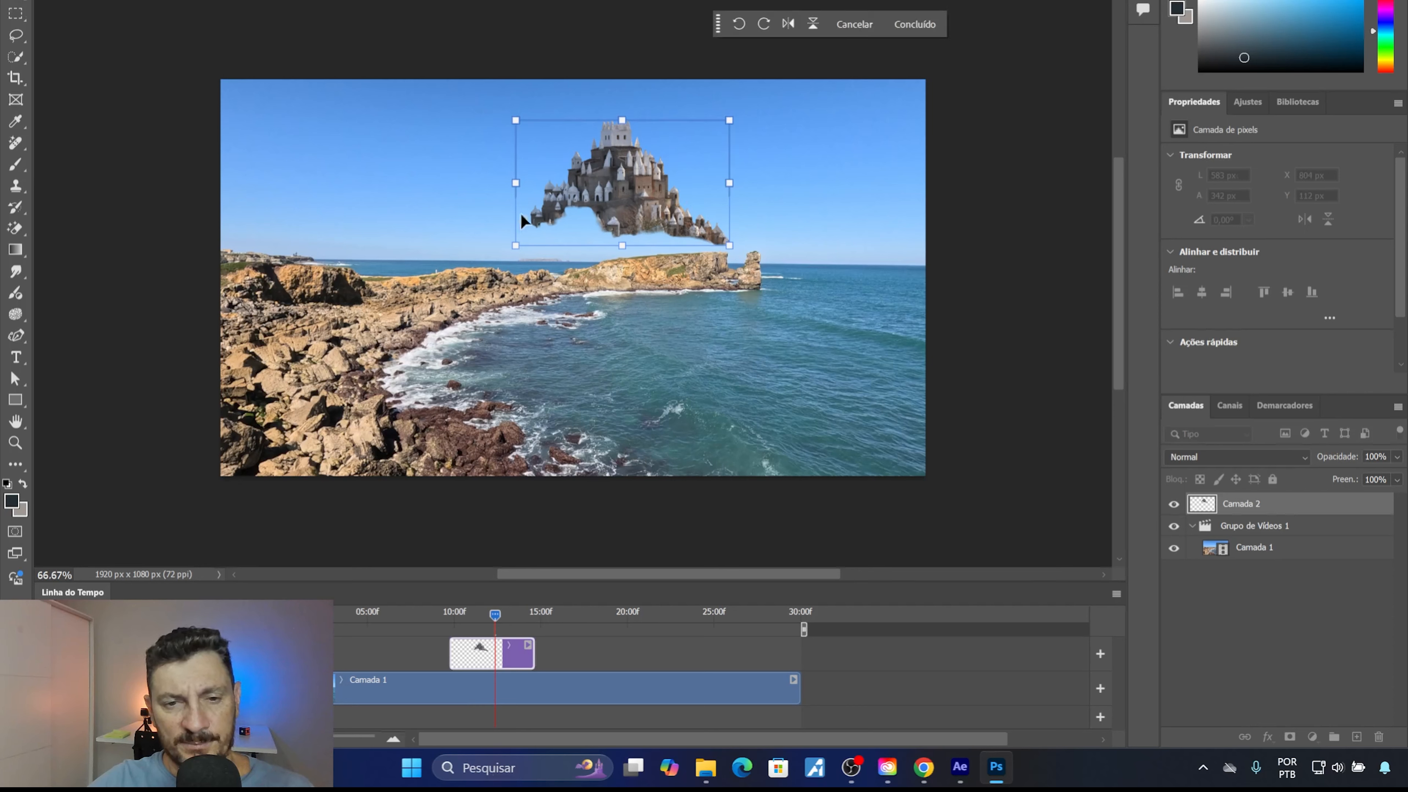
drag(518, 121, 590, 160)
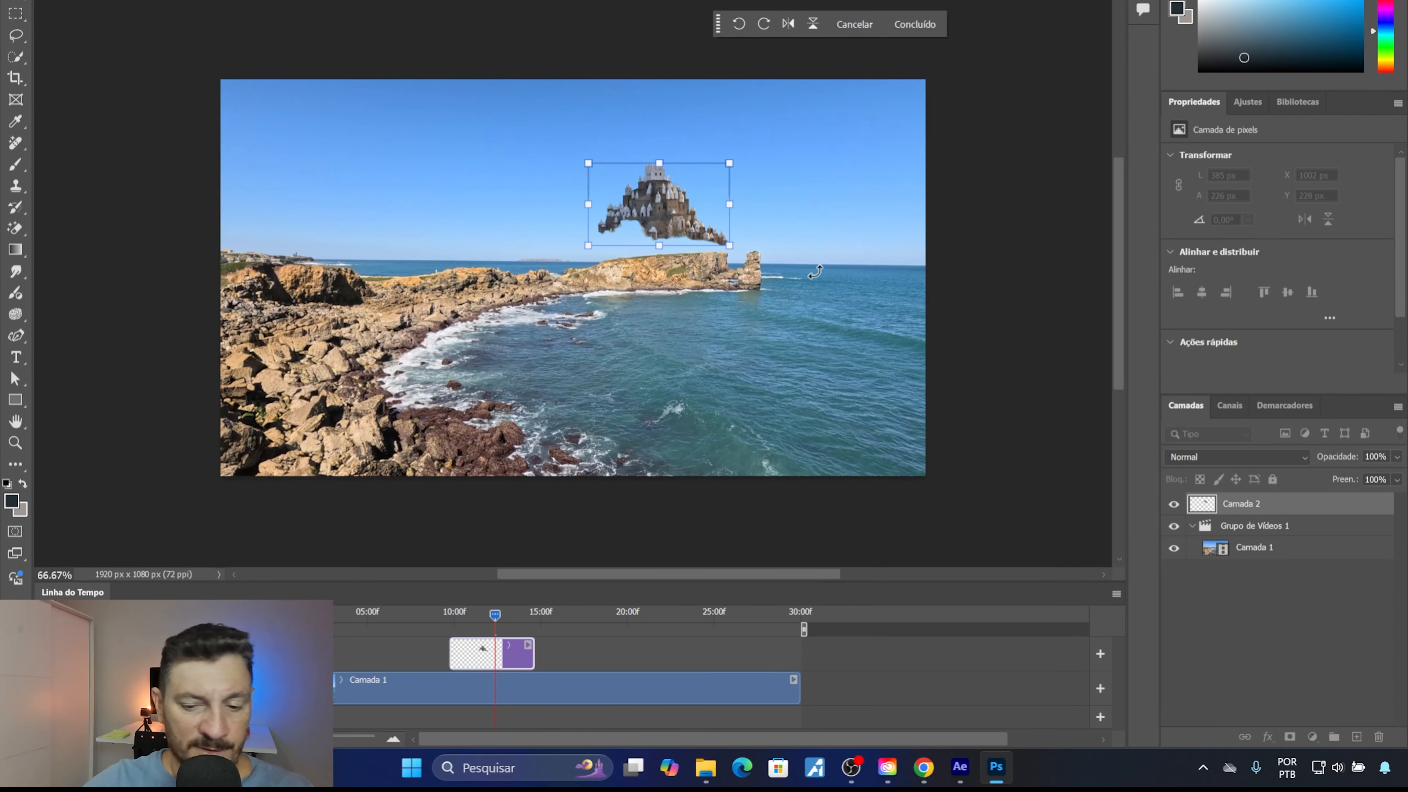
key(ctrl+plus)
key(ctrl+plus)
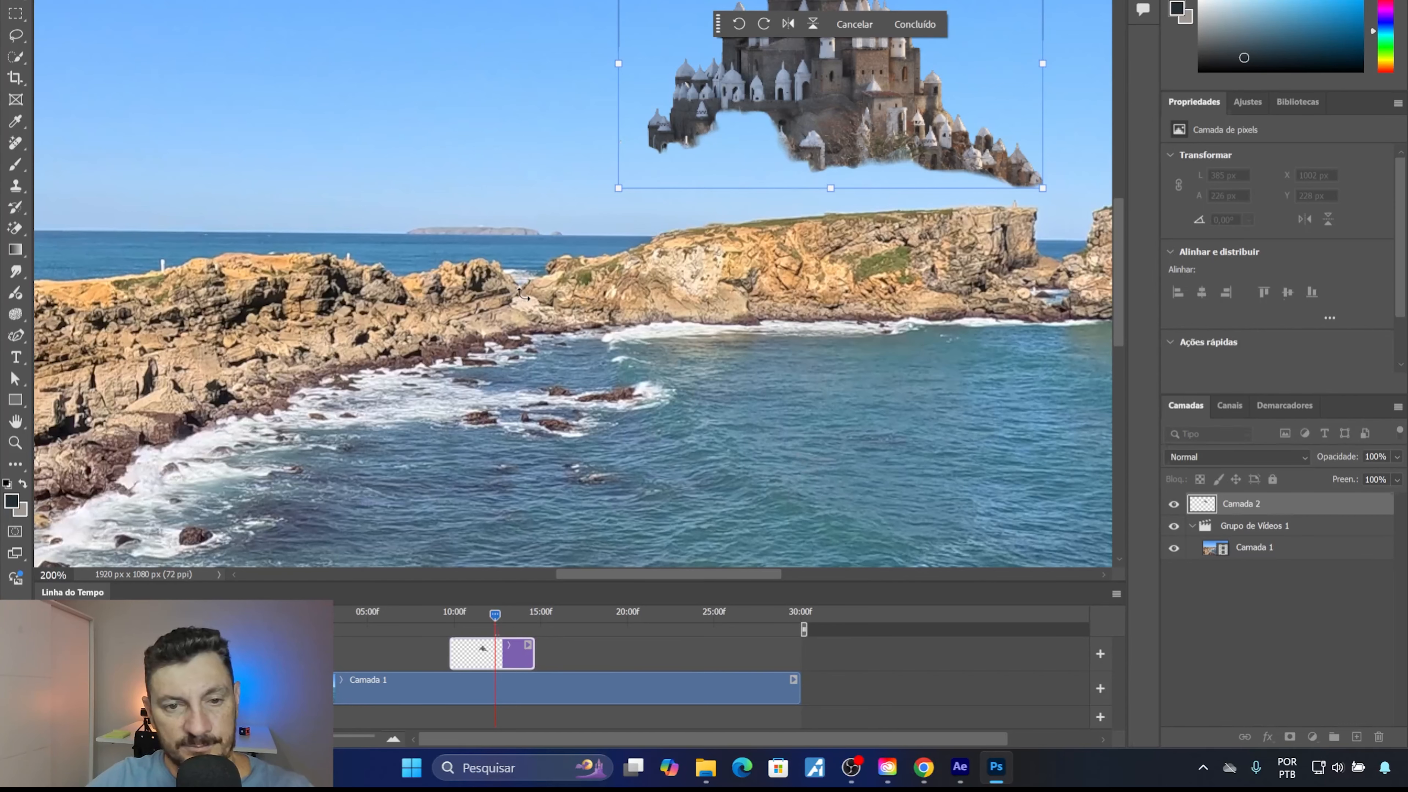
drag(529, 307, 373, 435)
mouse_move(692, 230)
mouse_down()
mouse_move(677, 235)
mouse_move(689, 251)
mouse_move(677, 243)
mouse_up()
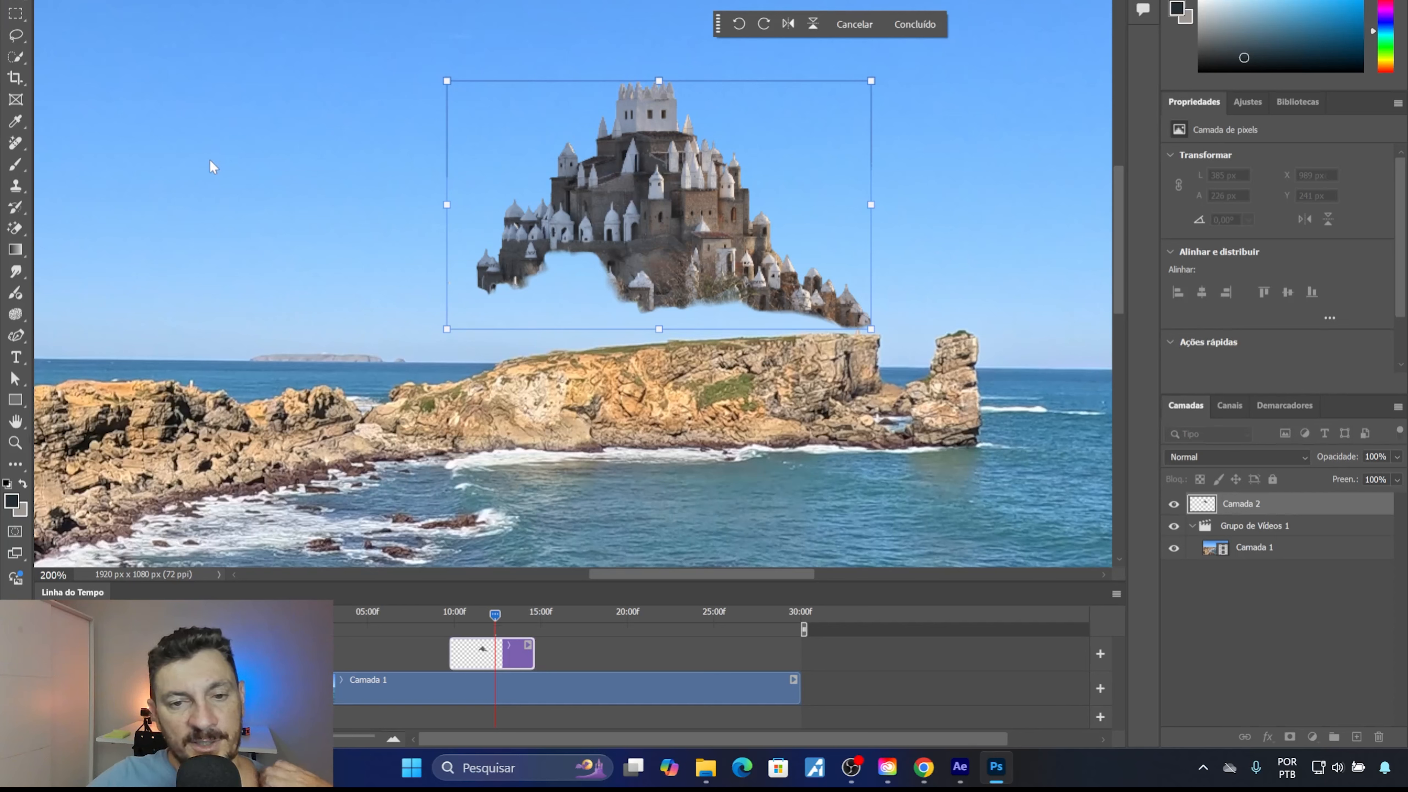
click(20, 22)
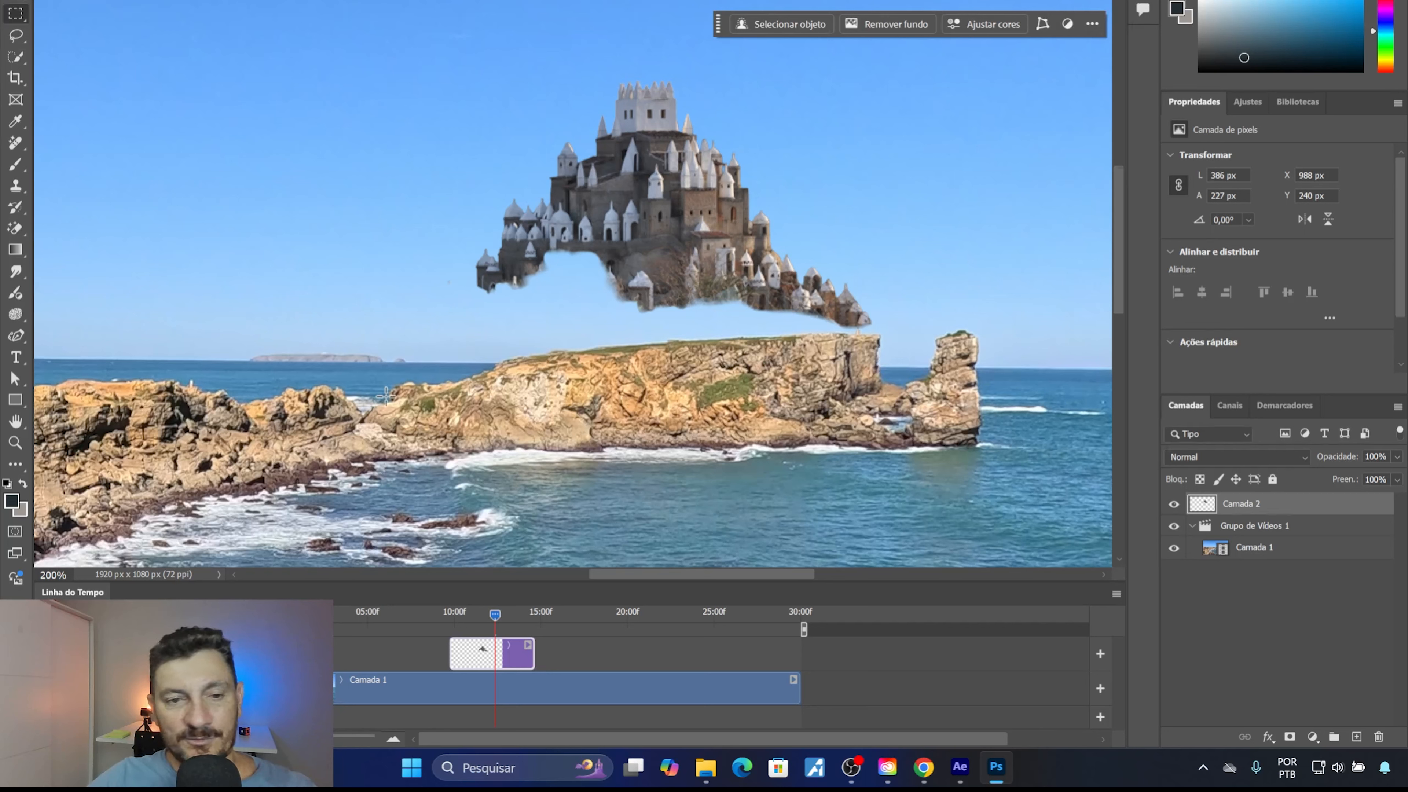
Outline the gap between the castle's ragged base and the headland with the Polygonal Lasso, making a selection about 433 × 143 px
right_click(11, 36)
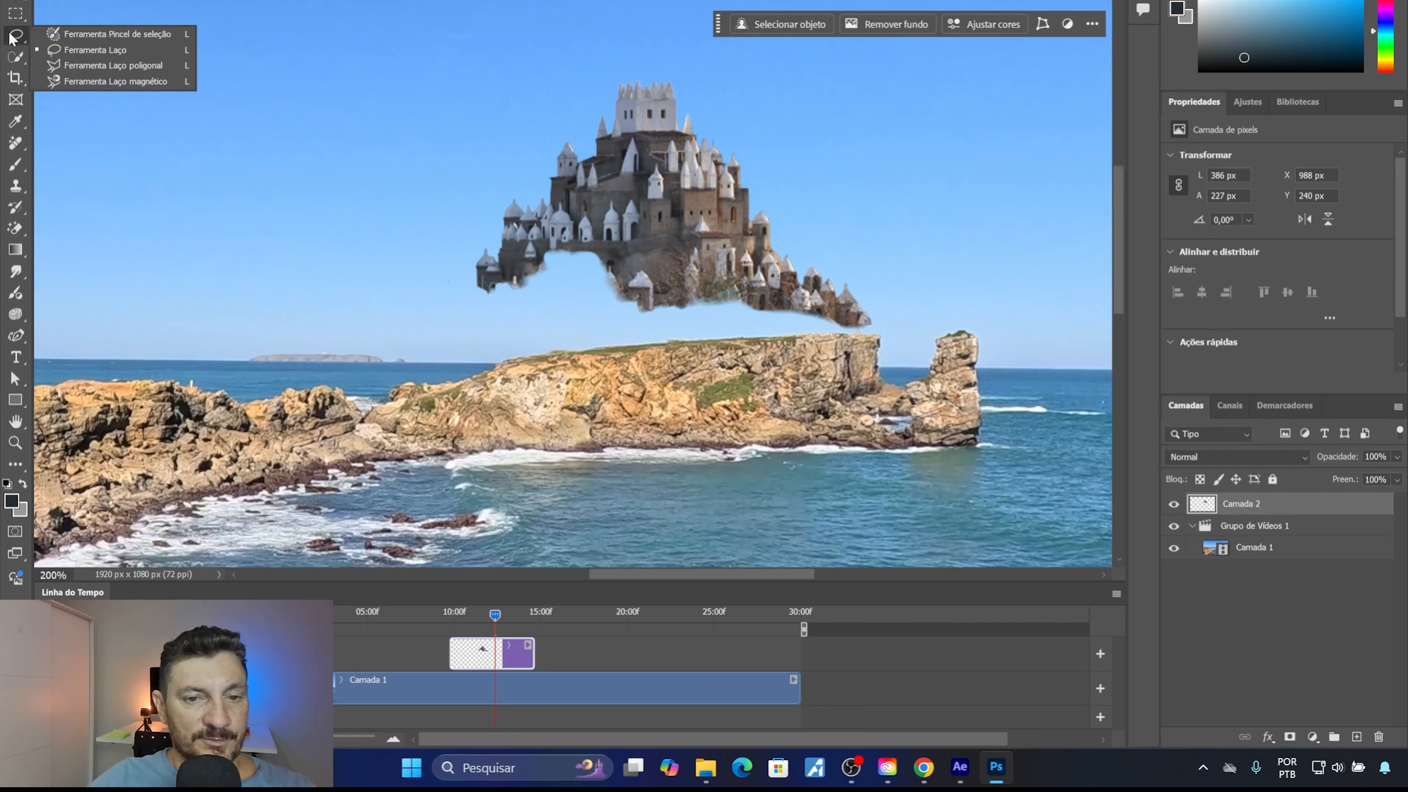
click(83, 64)
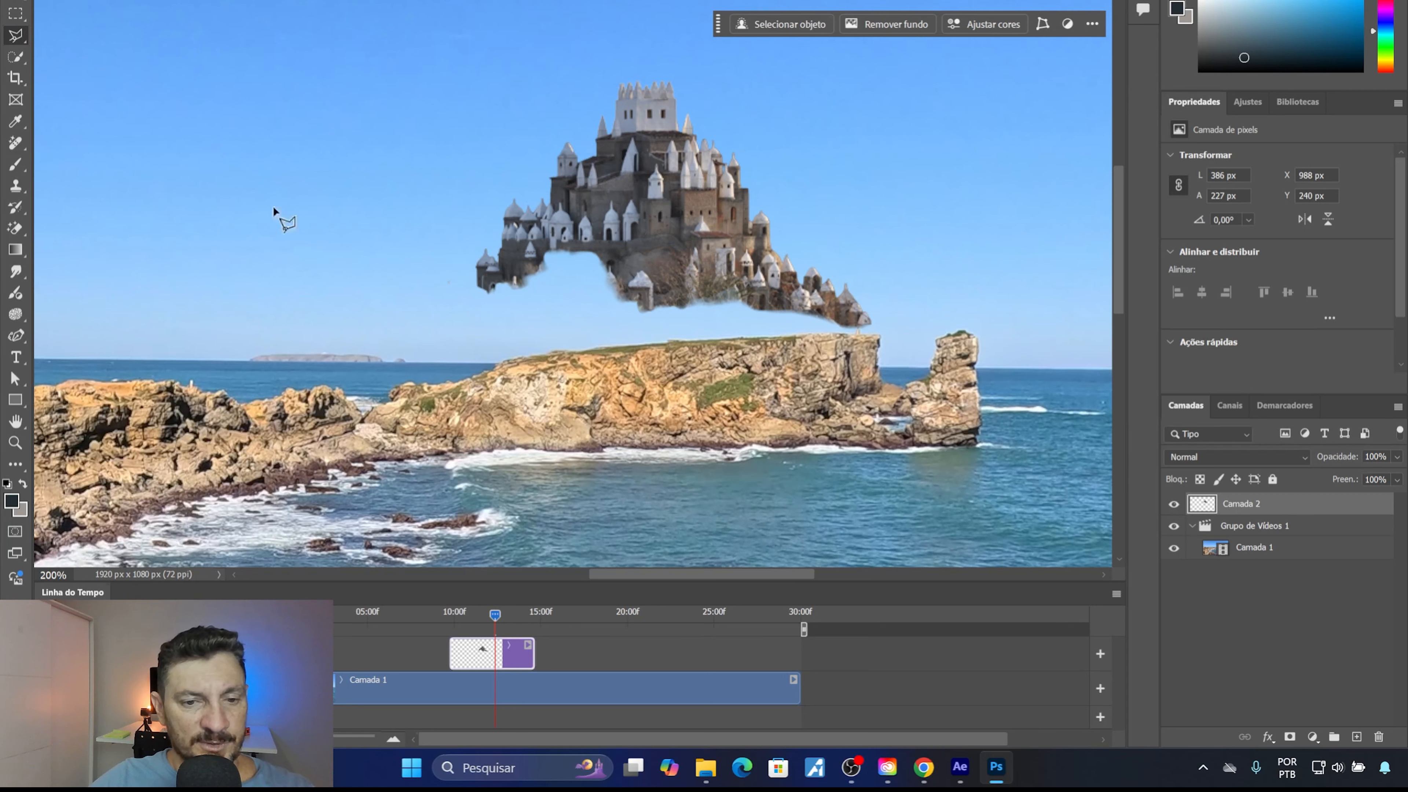
click(406, 400)
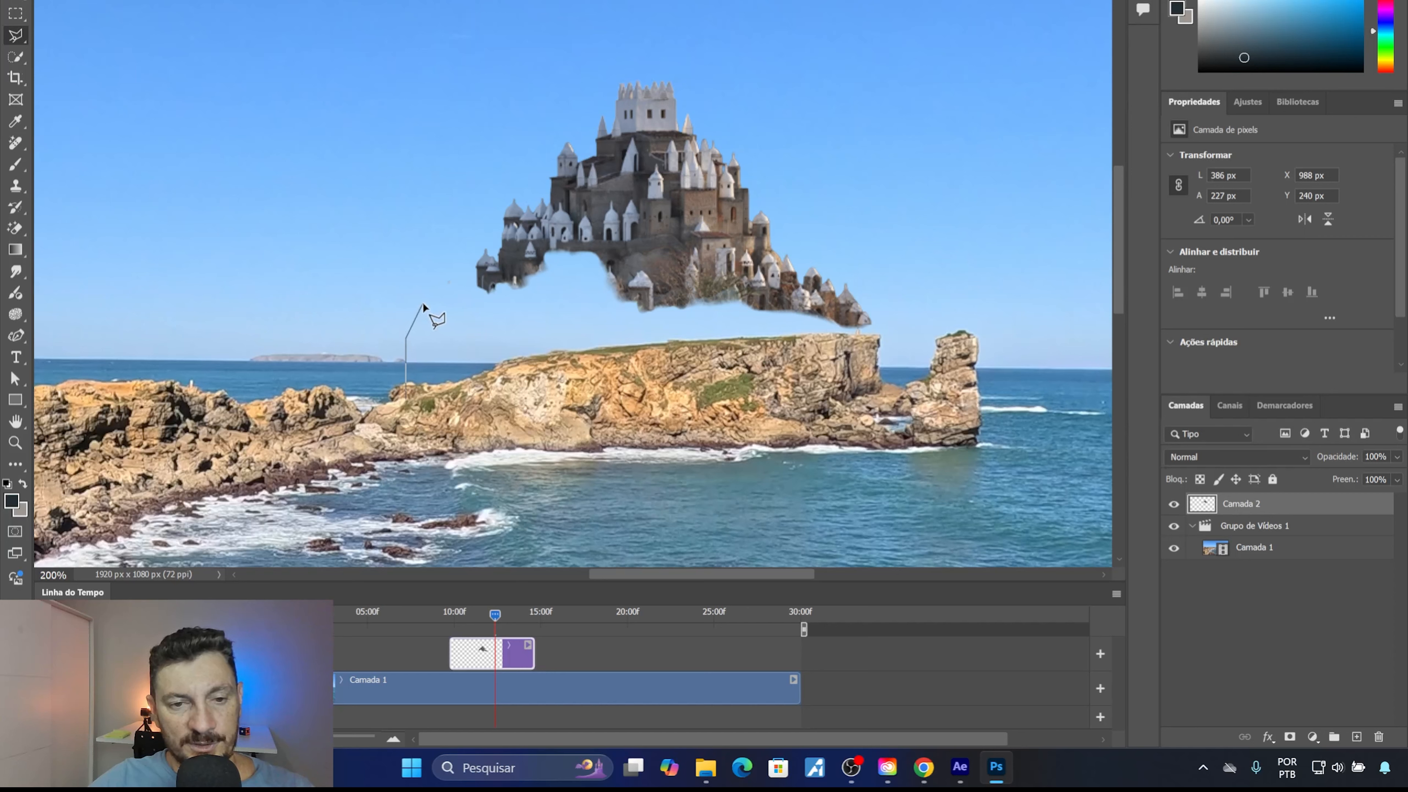
click(433, 277)
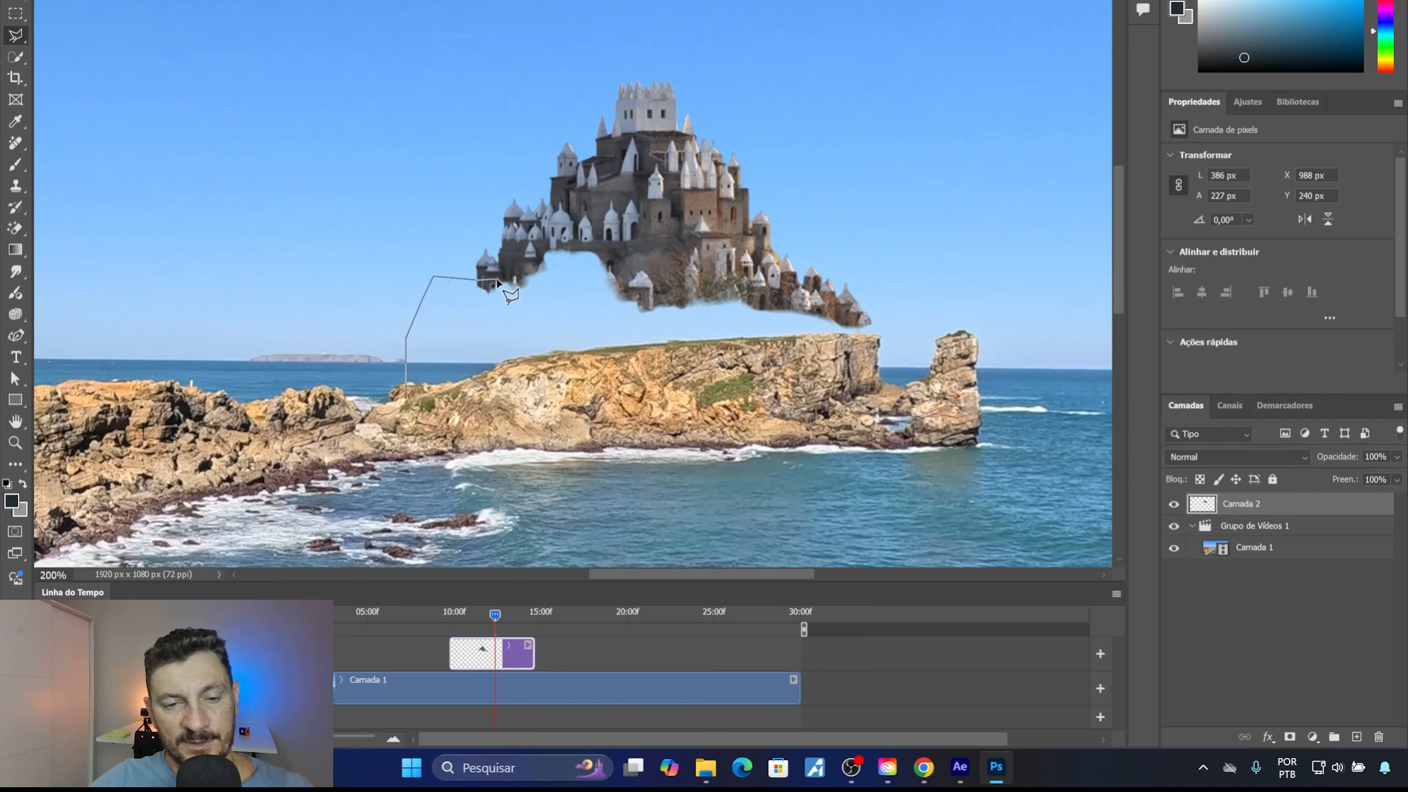
click(525, 270)
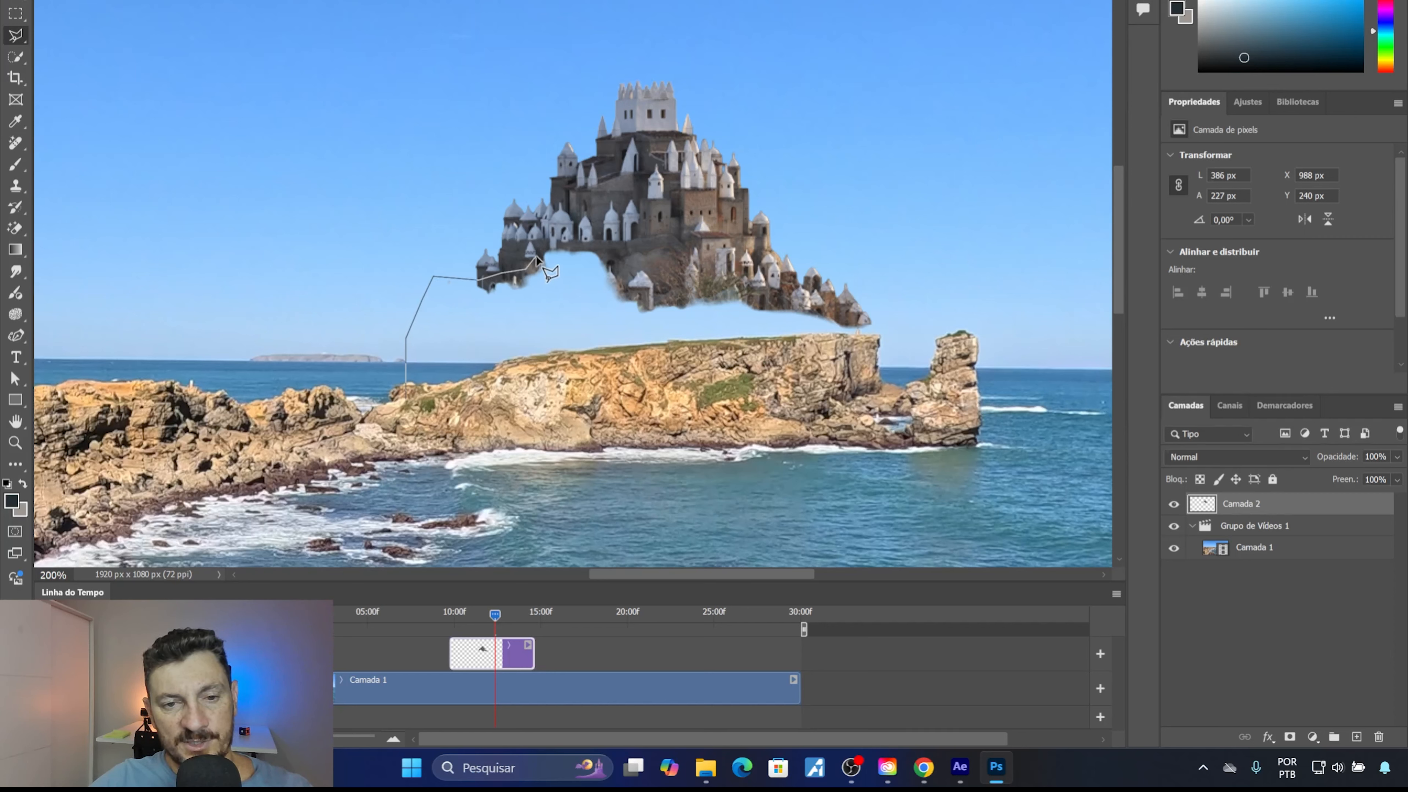
click(545, 245)
click(585, 244)
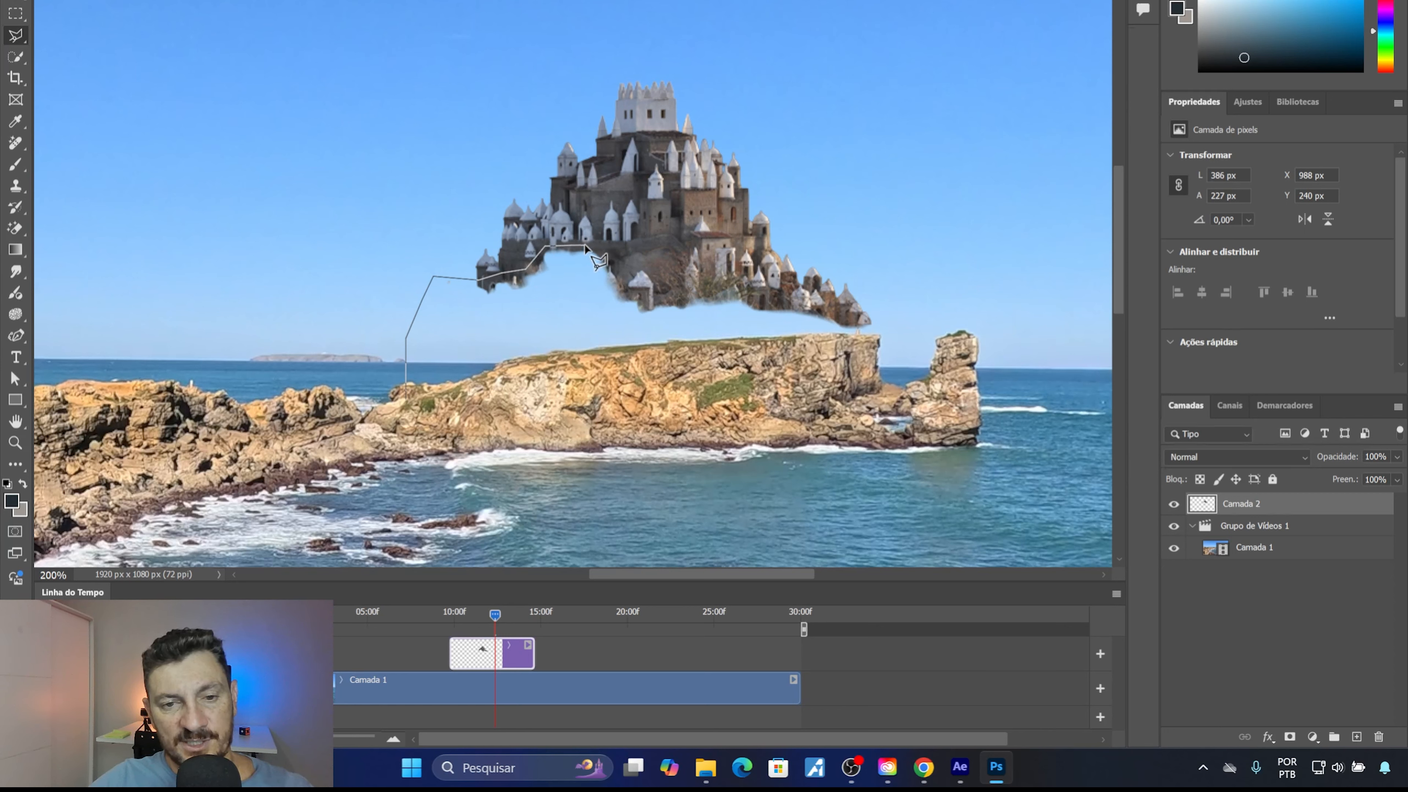
click(614, 259)
click(630, 294)
click(648, 301)
click(738, 286)
click(748, 295)
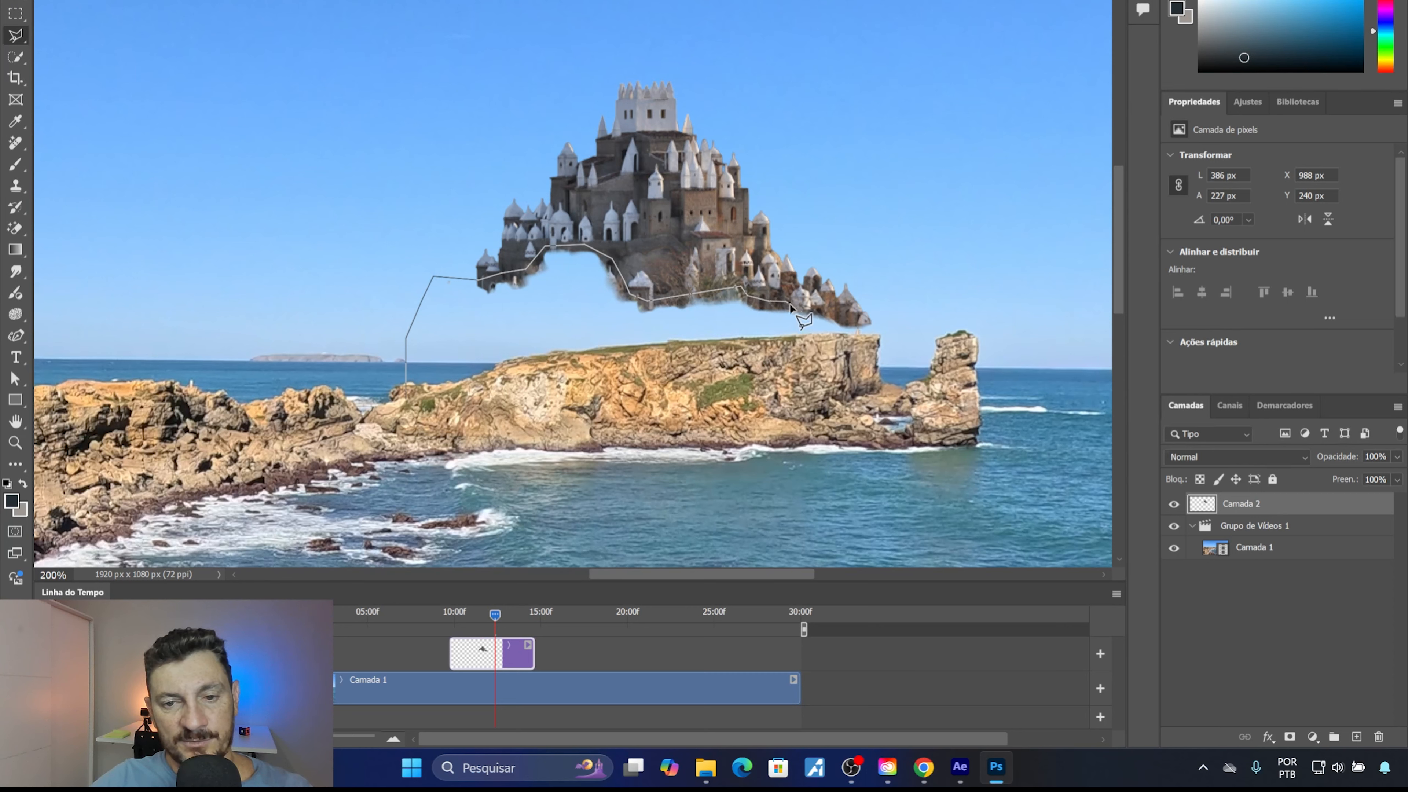
click(814, 302)
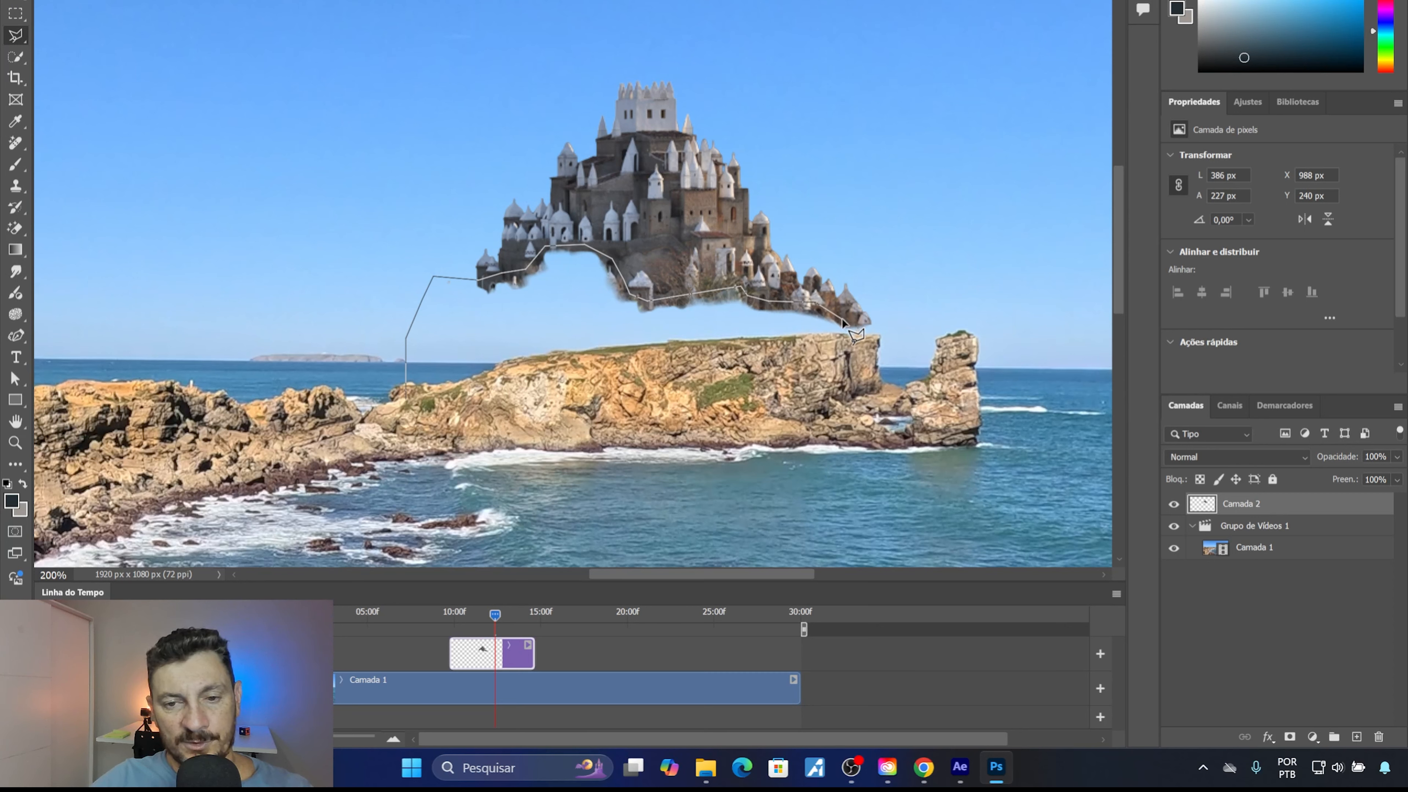
click(850, 323)
click(868, 317)
click(877, 321)
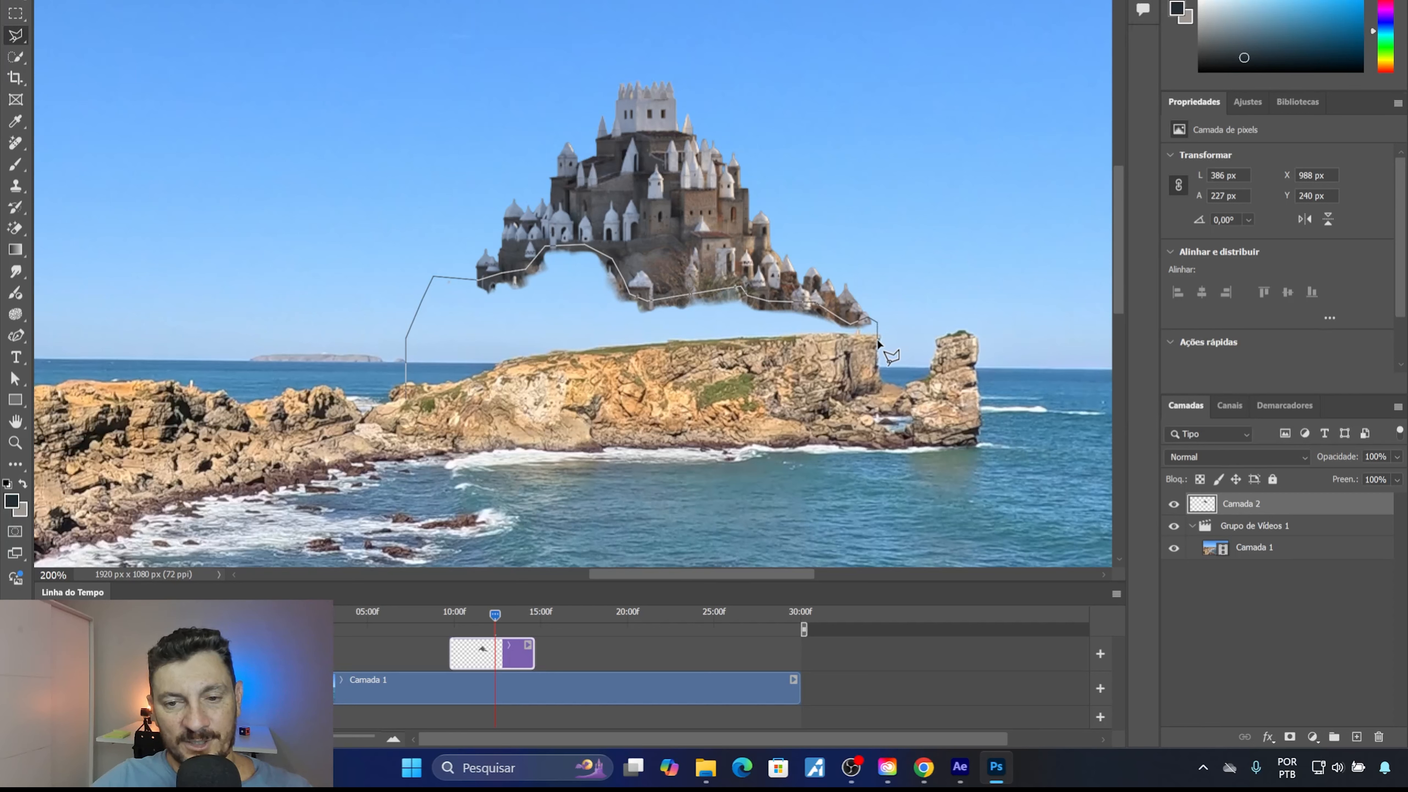
click(880, 342)
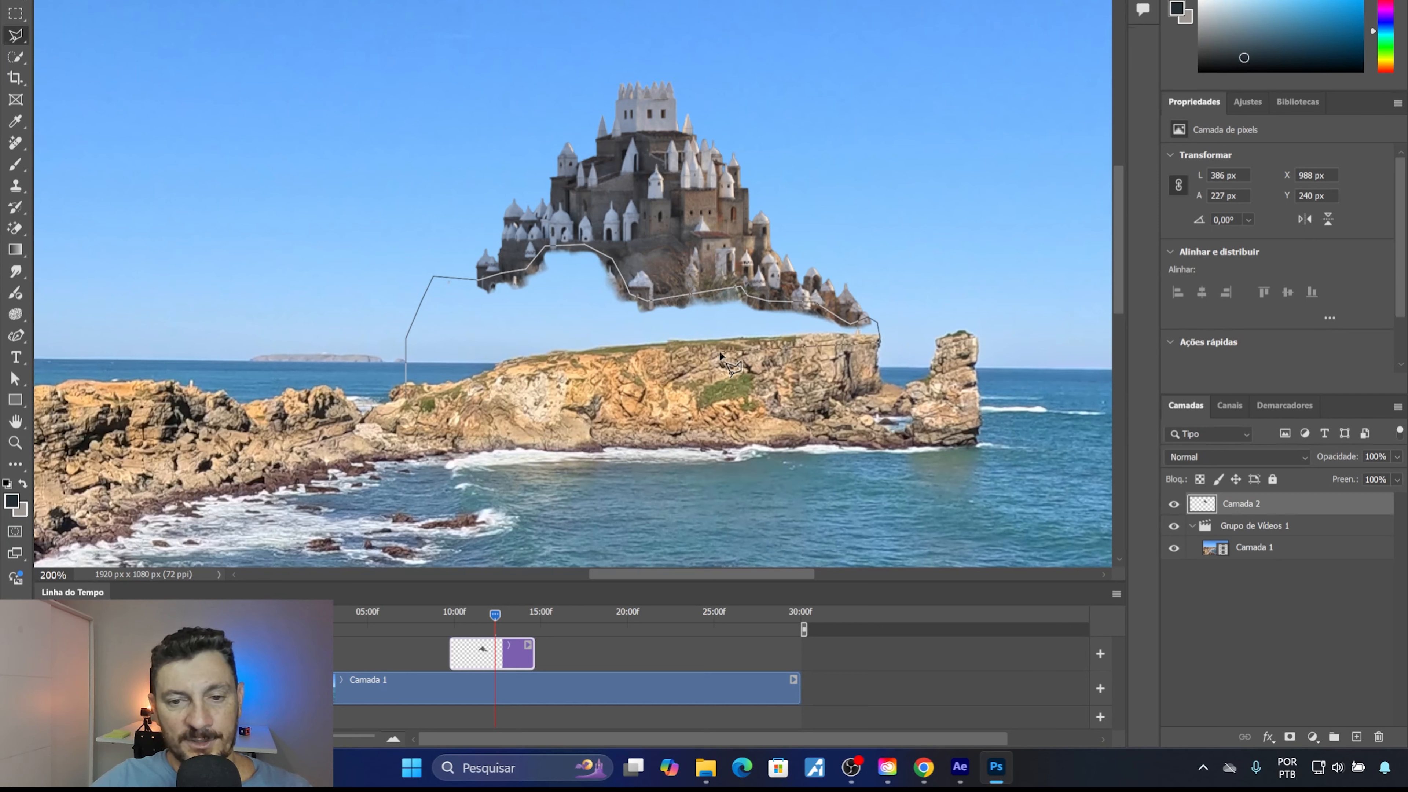
click(529, 368)
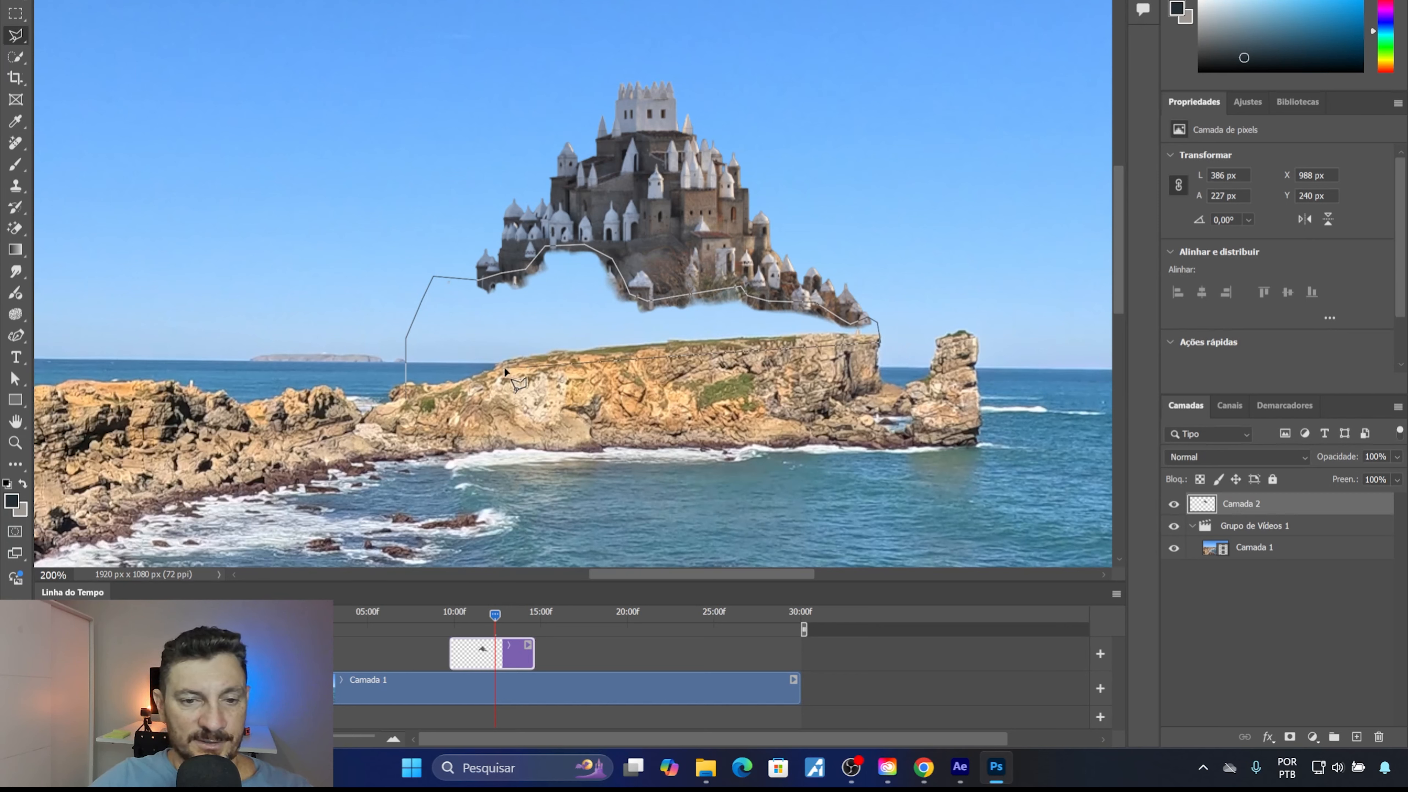
click(465, 386)
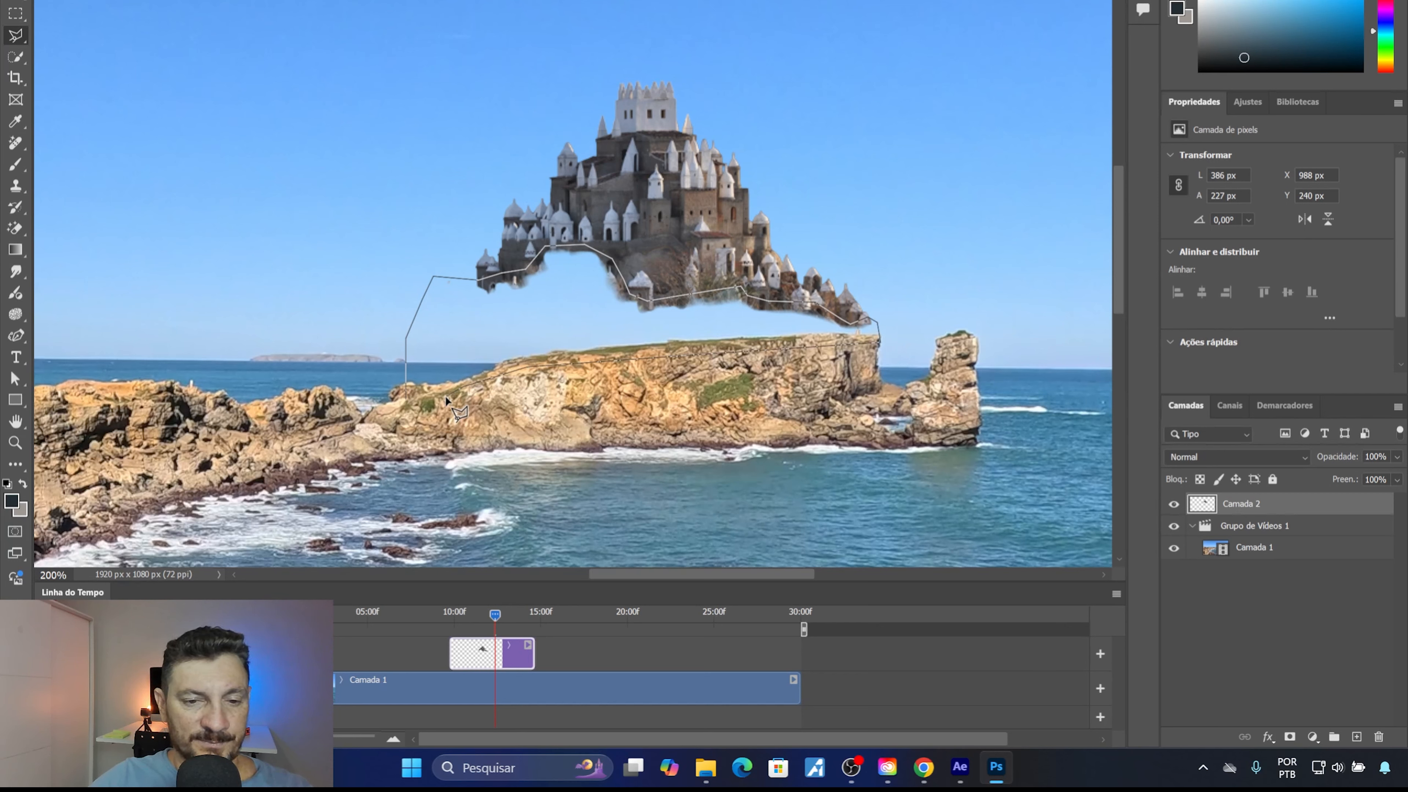
click(409, 401)
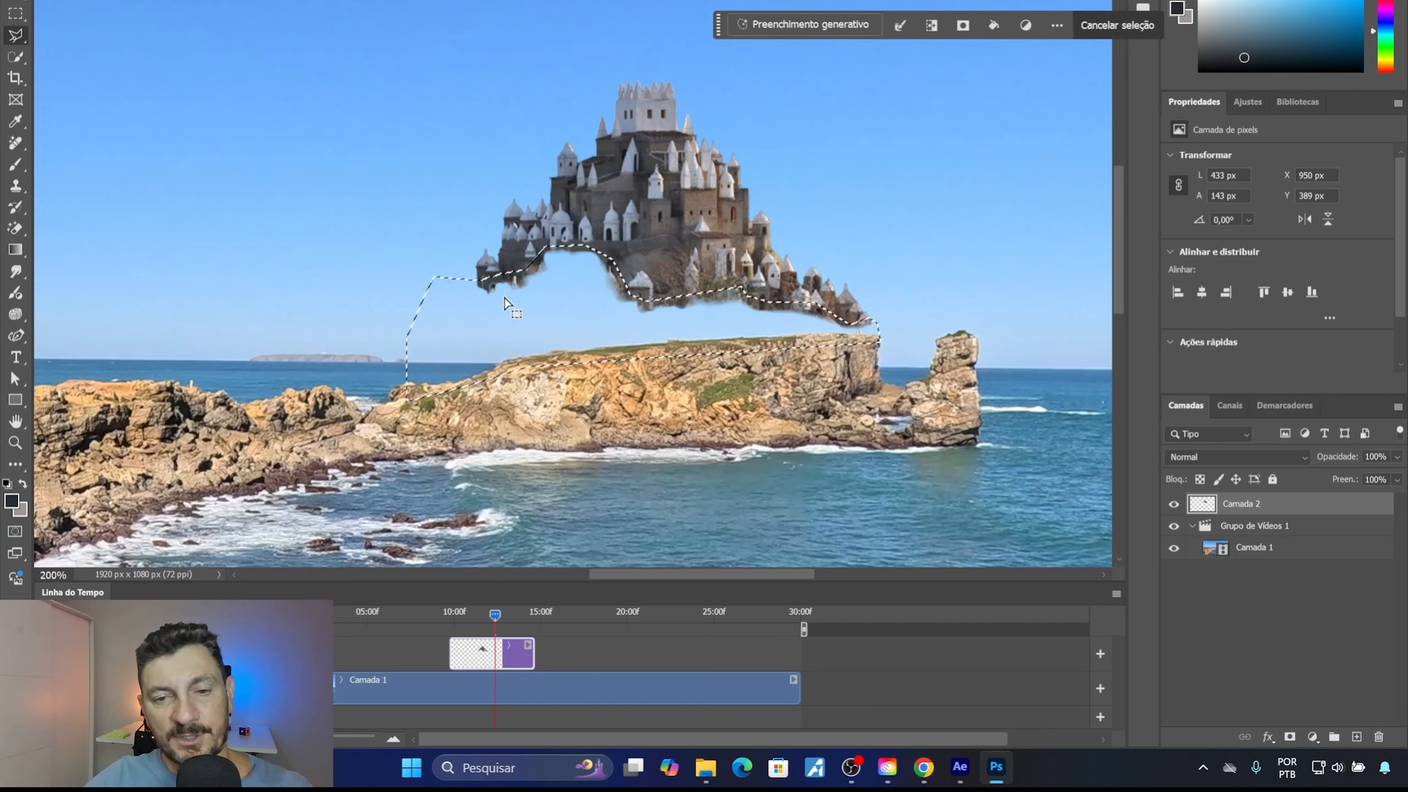
Fill the selected gap with Generative Fill using the prompt "castelo"
click(819, 25)
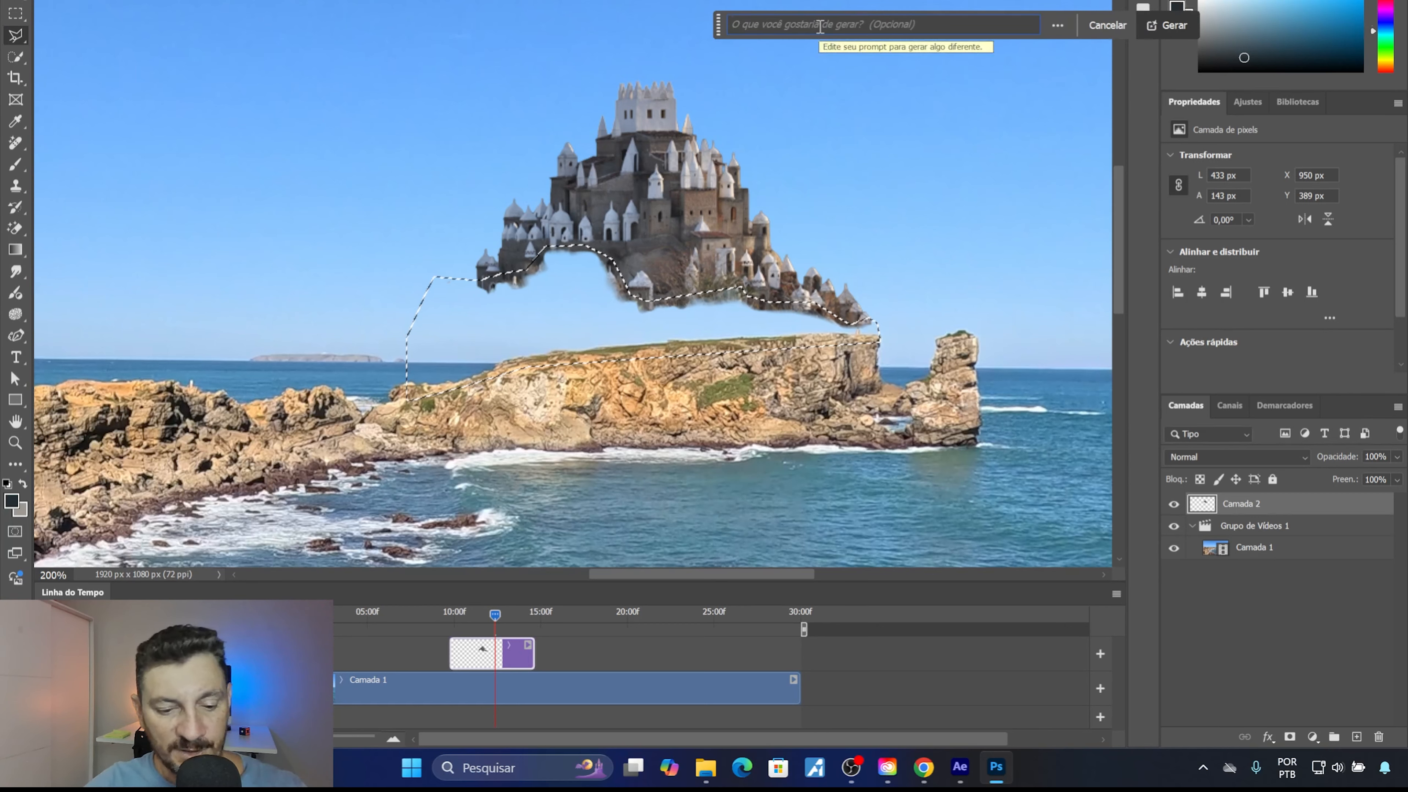
text(castelo)
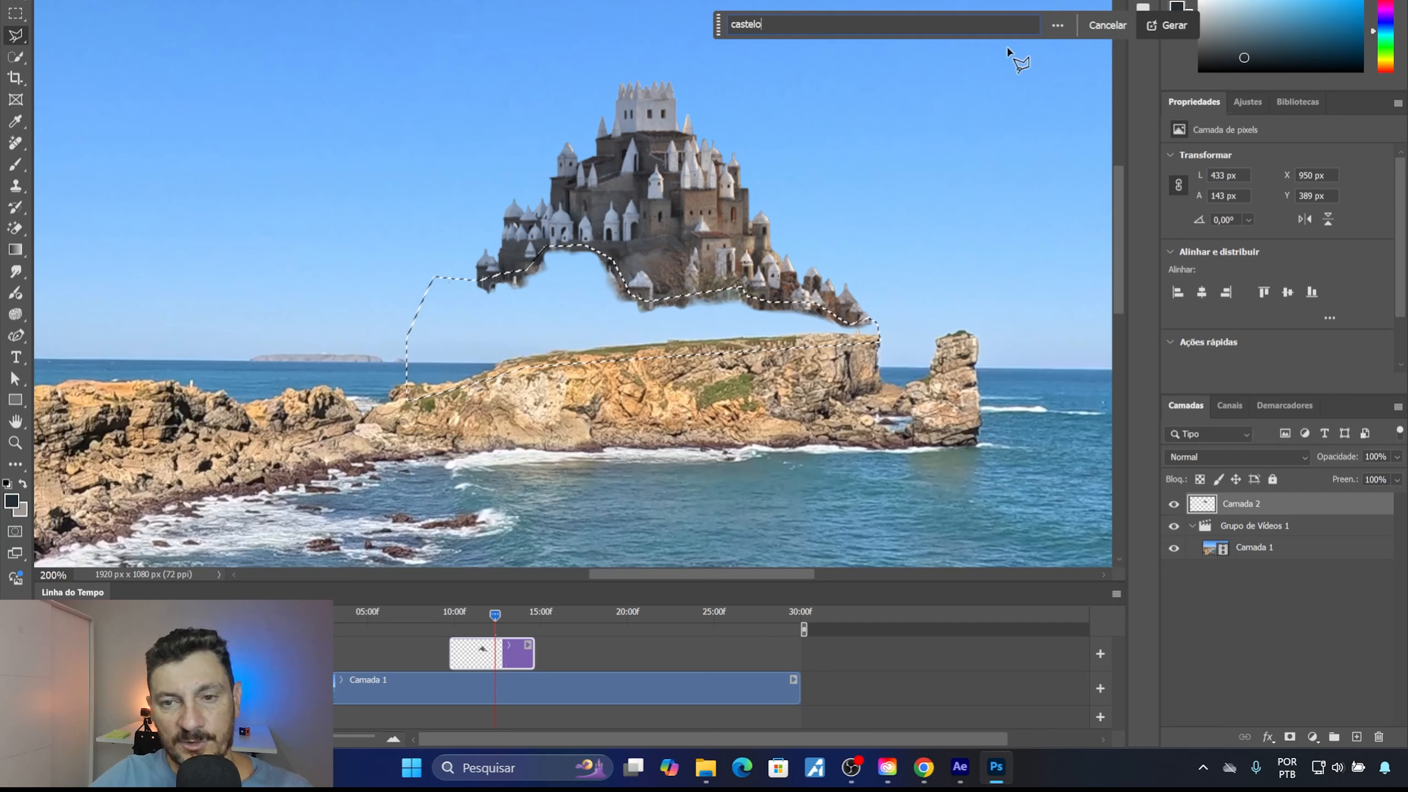
click(1159, 28)
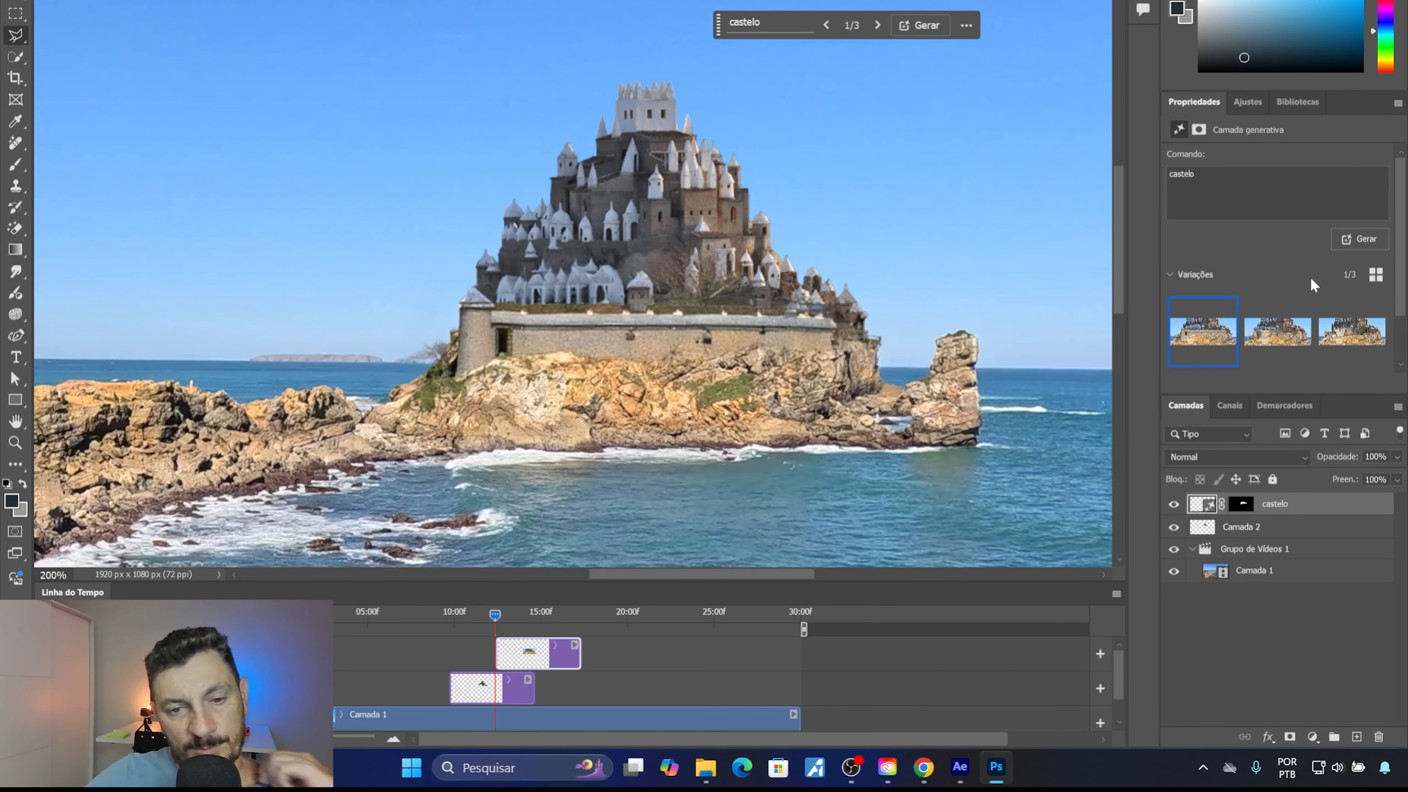
Compare the generated castle base variations on the headland, ending on the second one
click(1278, 338)
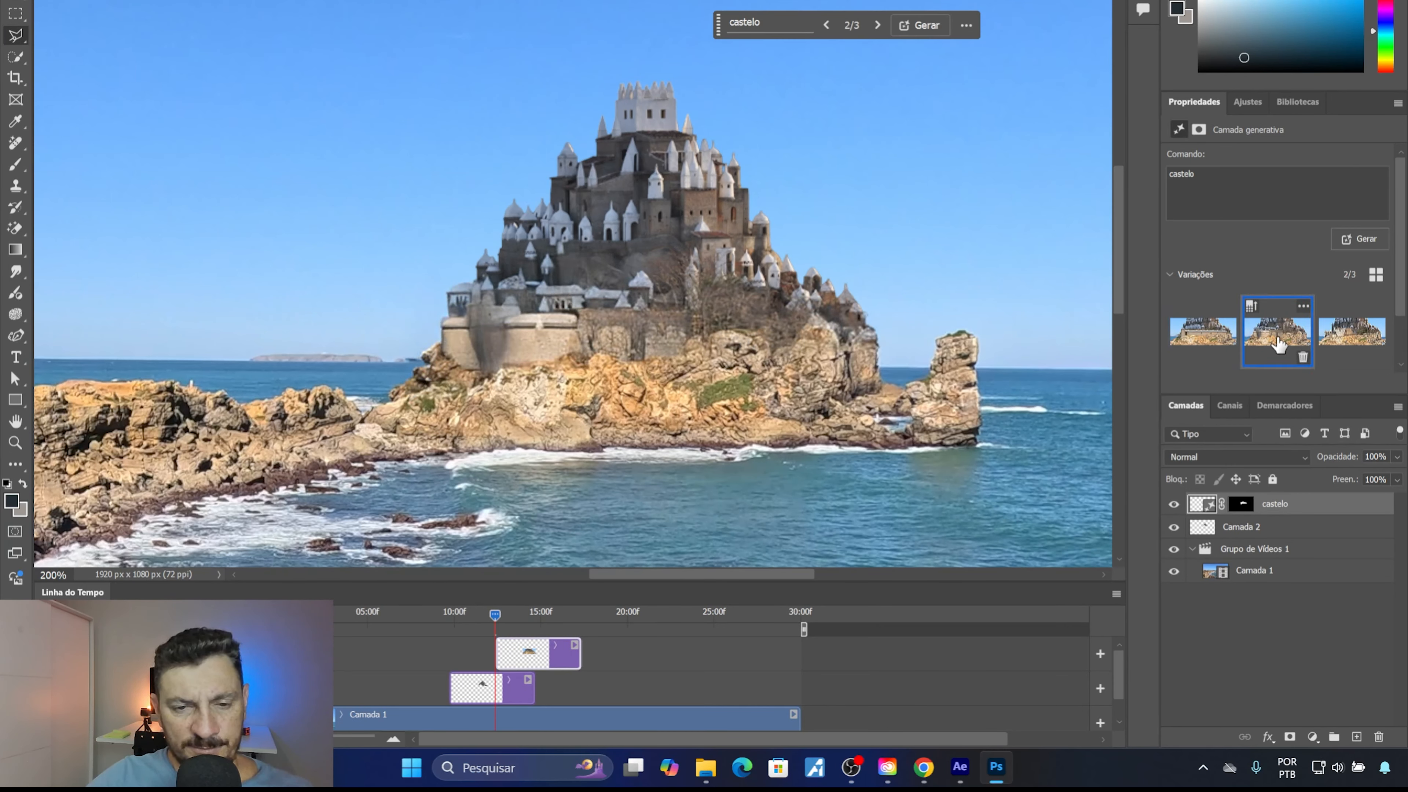
click(1356, 332)
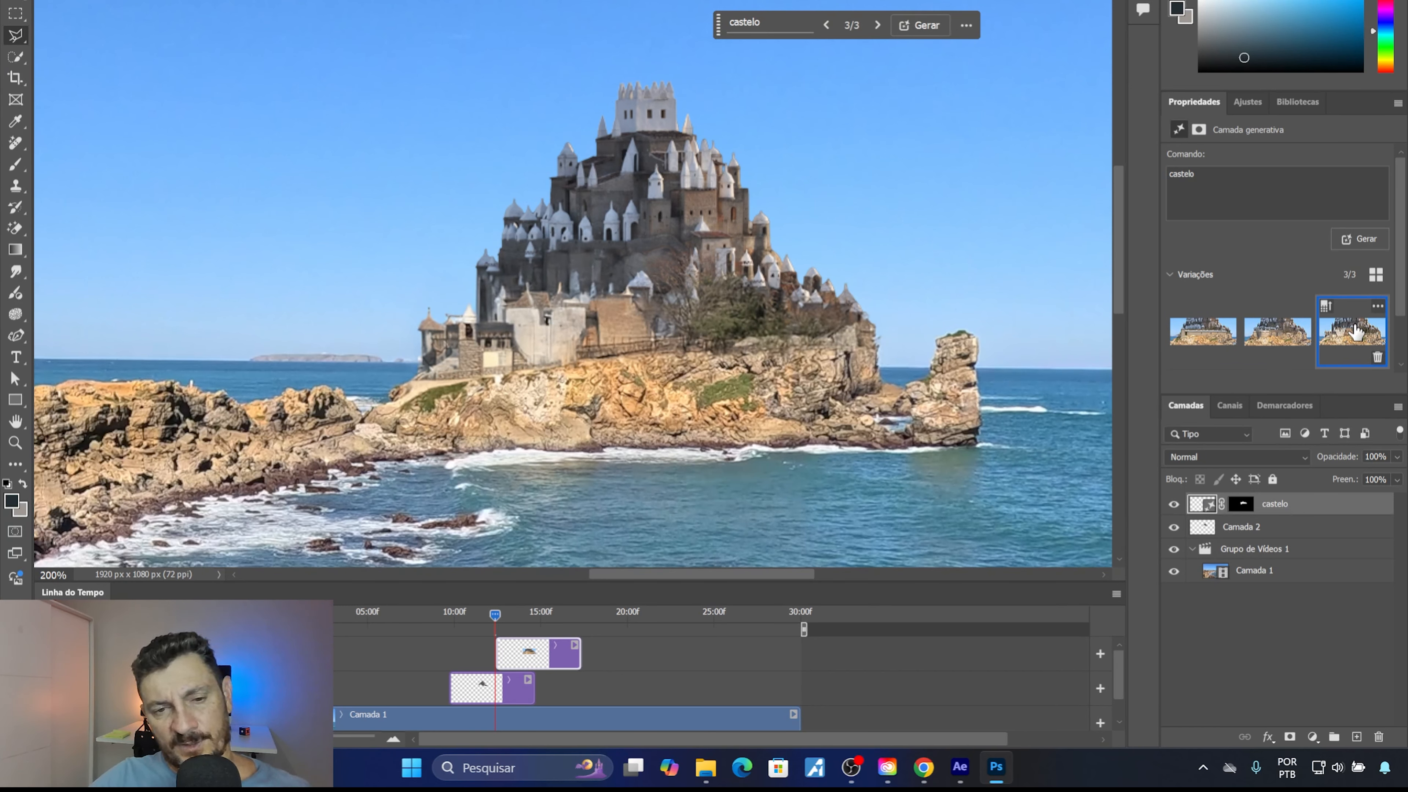
click(1280, 334)
click(1349, 334)
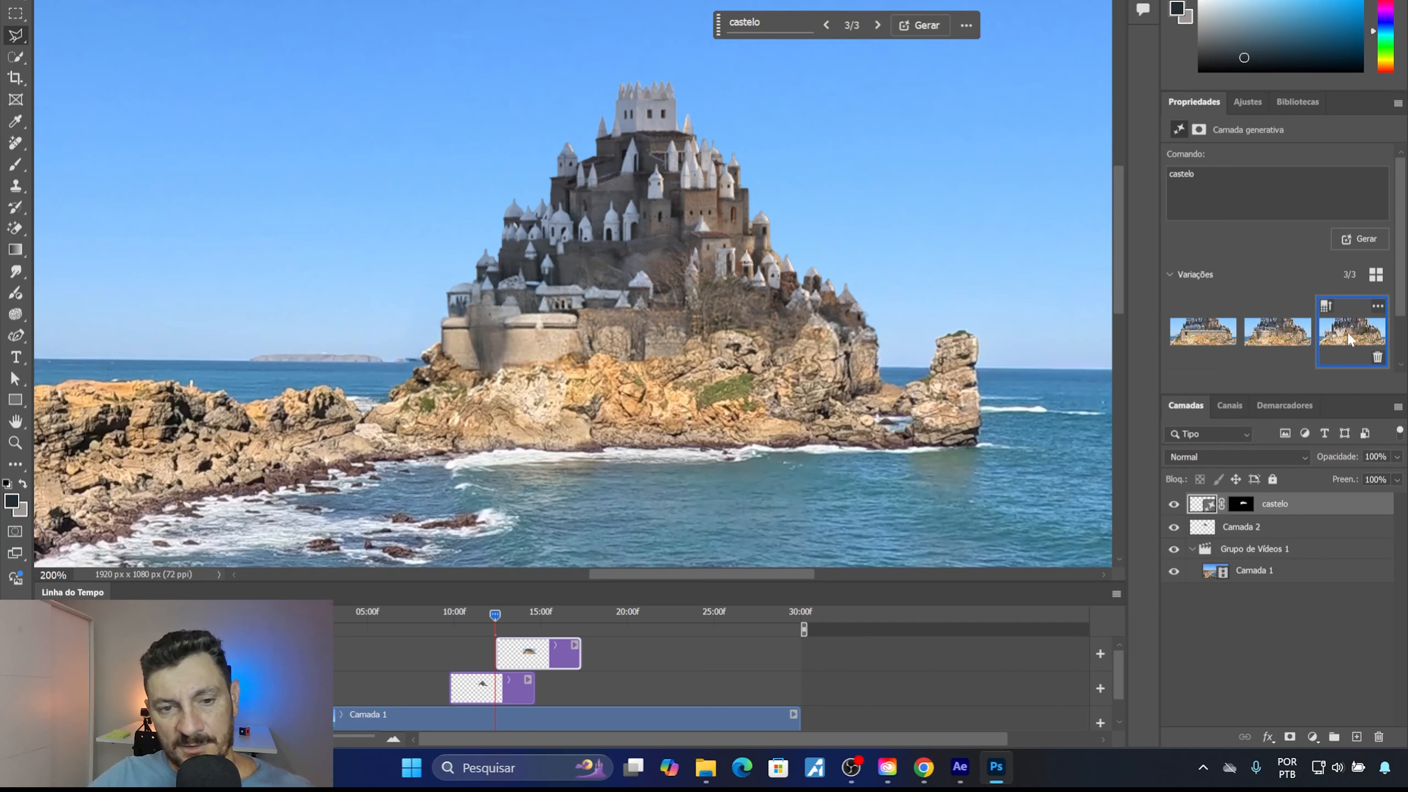
click(1277, 339)
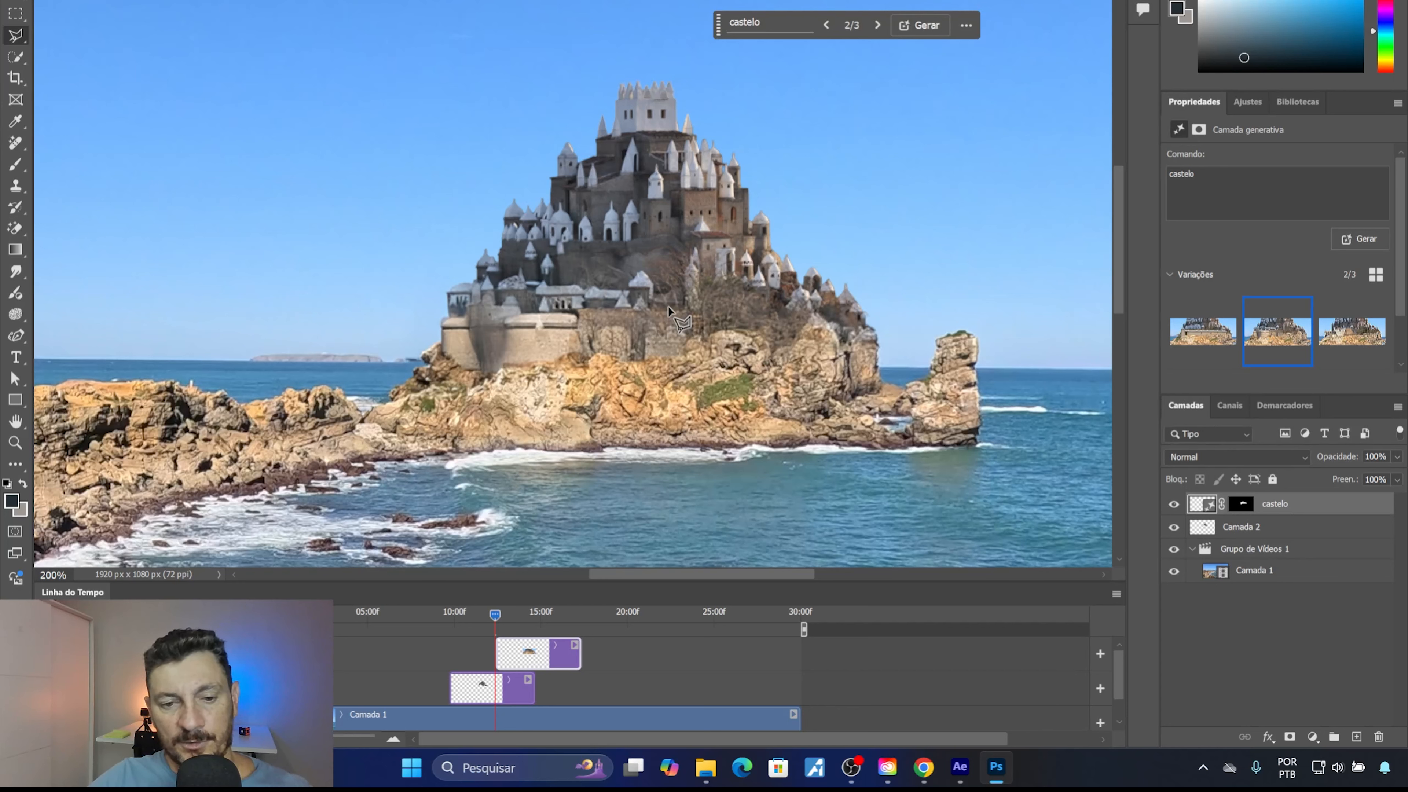
Generate another set of variations with the same "castelo" prompt, compare them and apply the second one
click(916, 26)
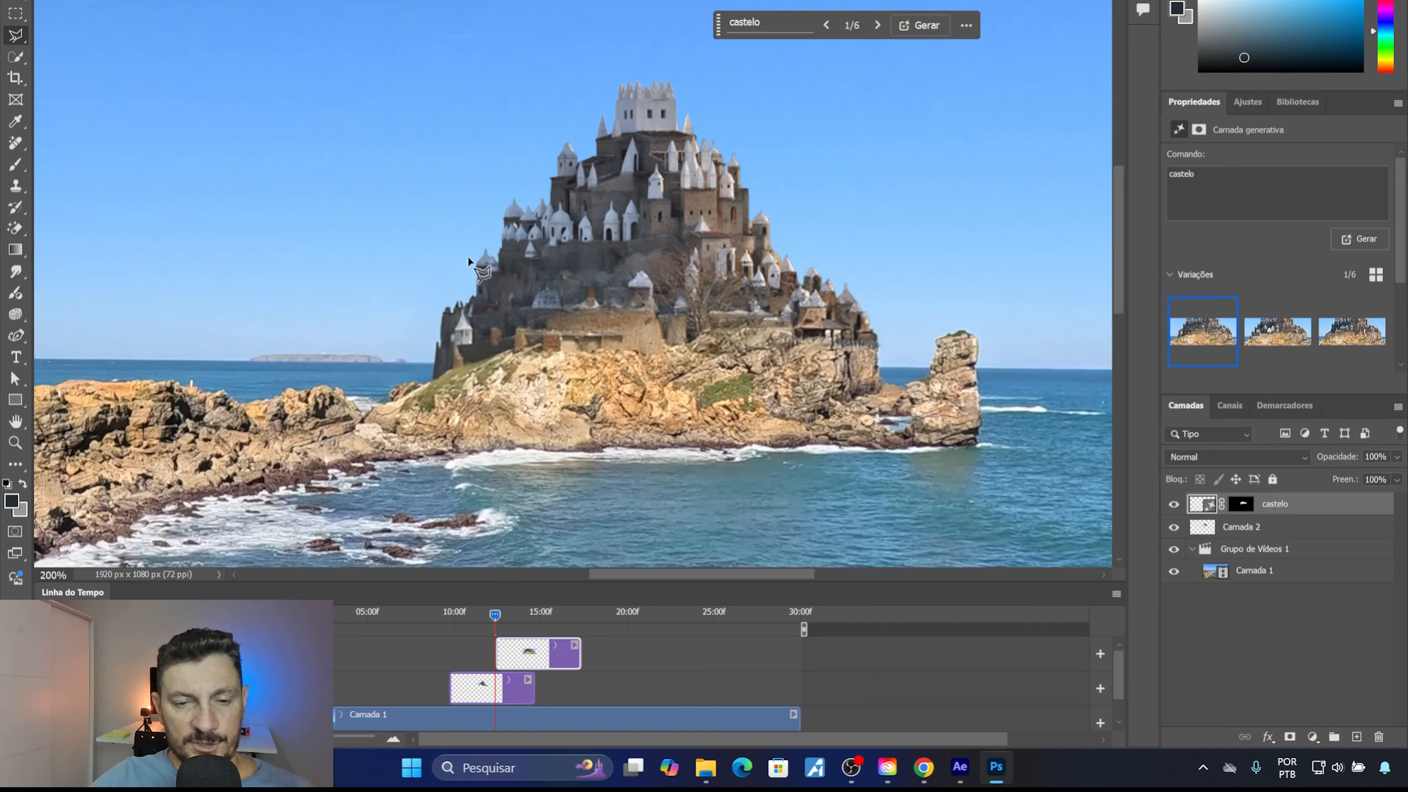
mouse_move(1270, 336)
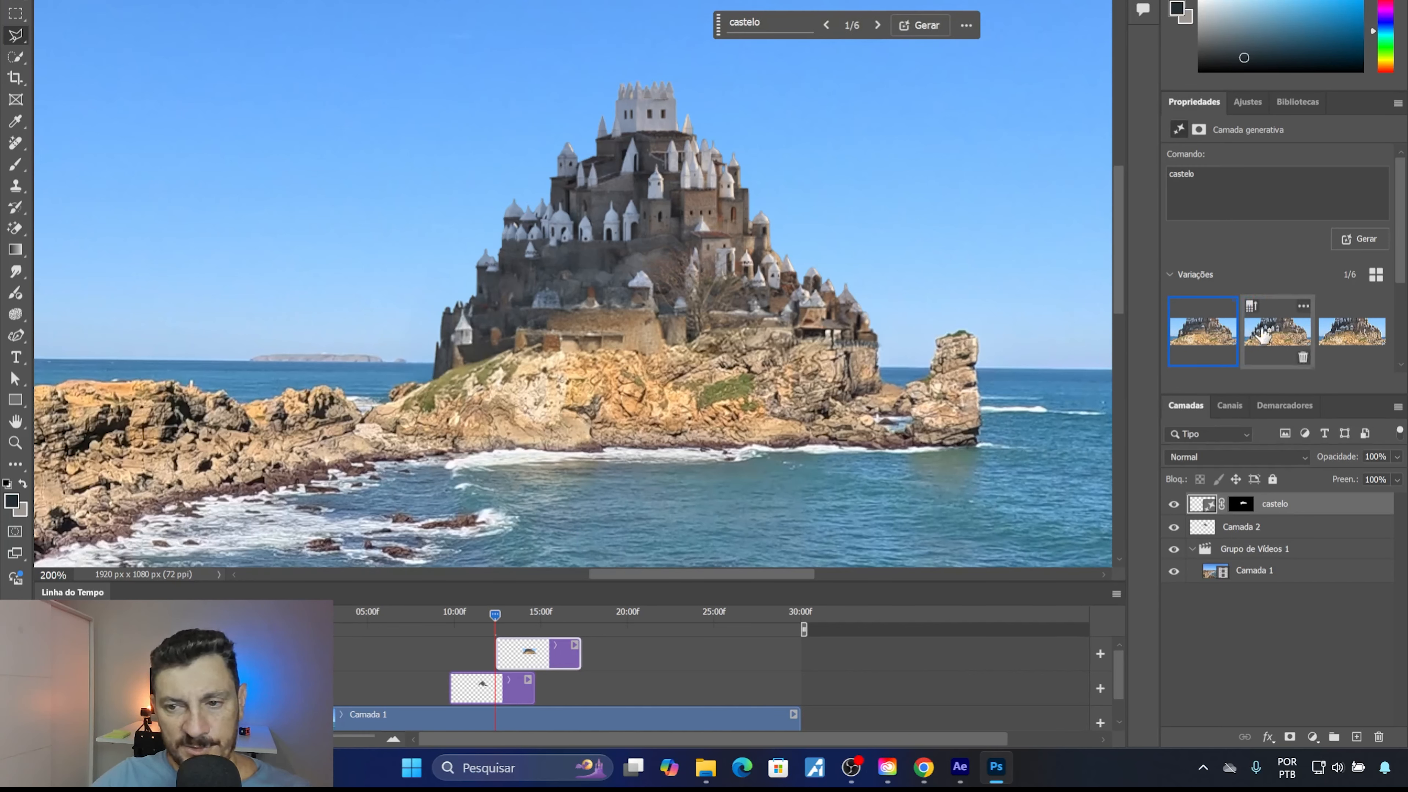
click(1289, 336)
mouse_move(1351, 335)
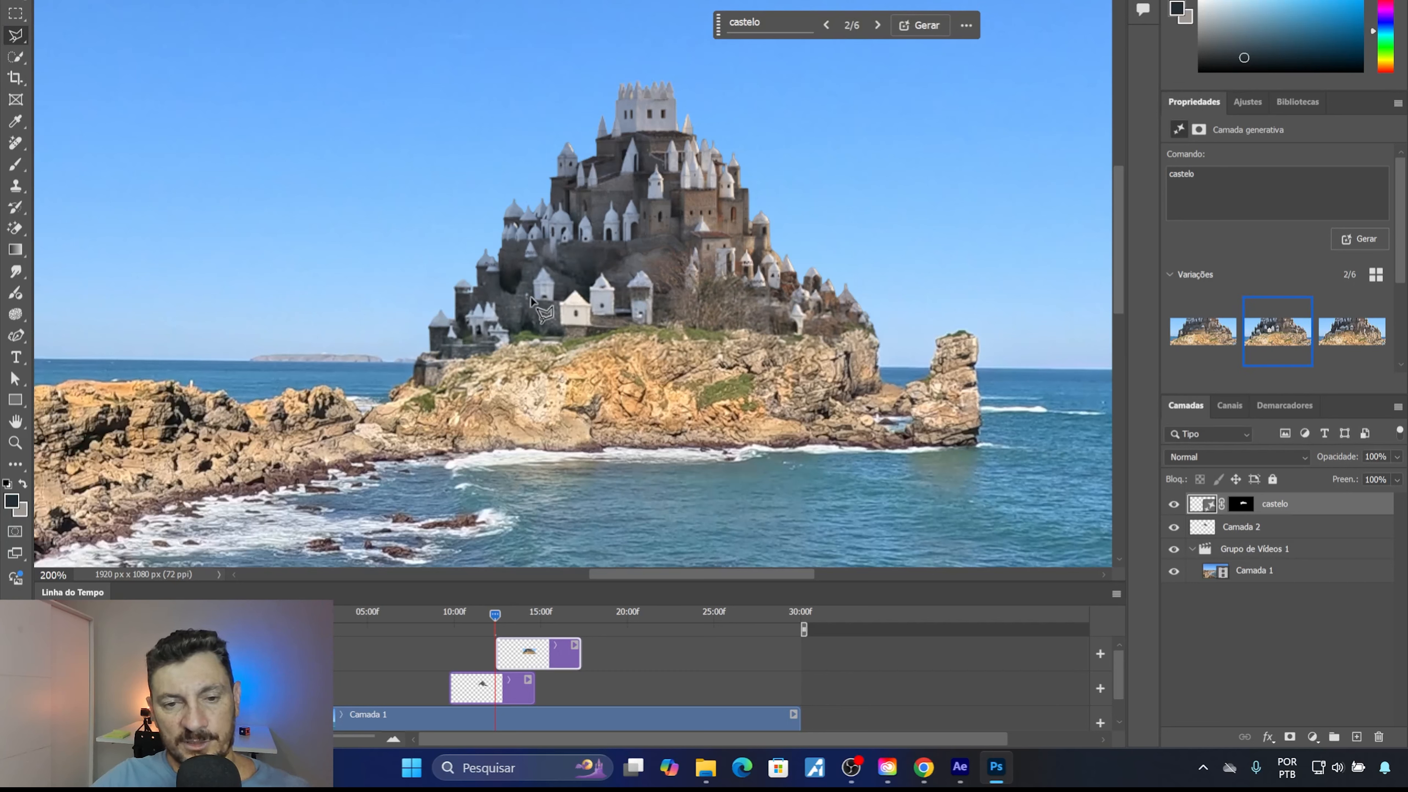
click(1343, 339)
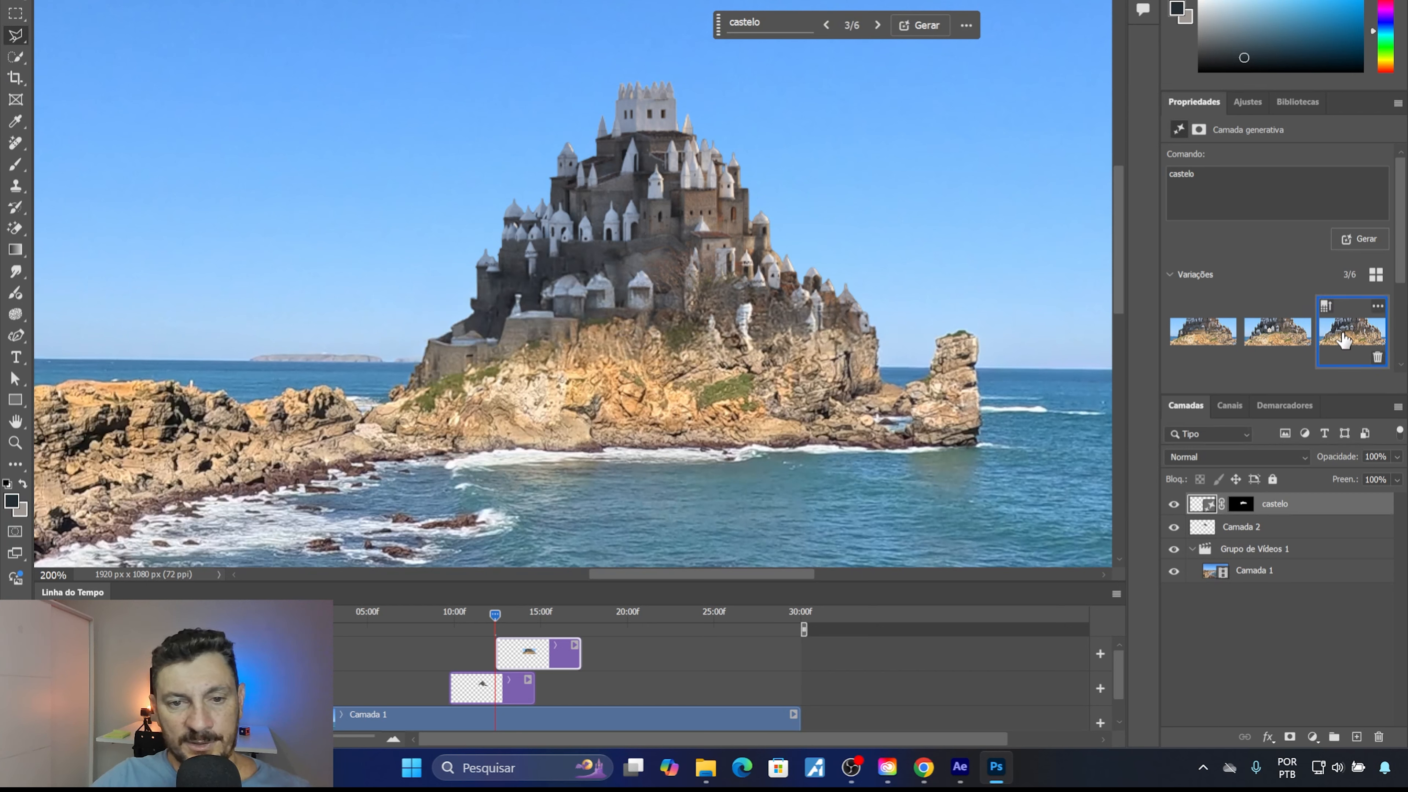
click(1273, 348)
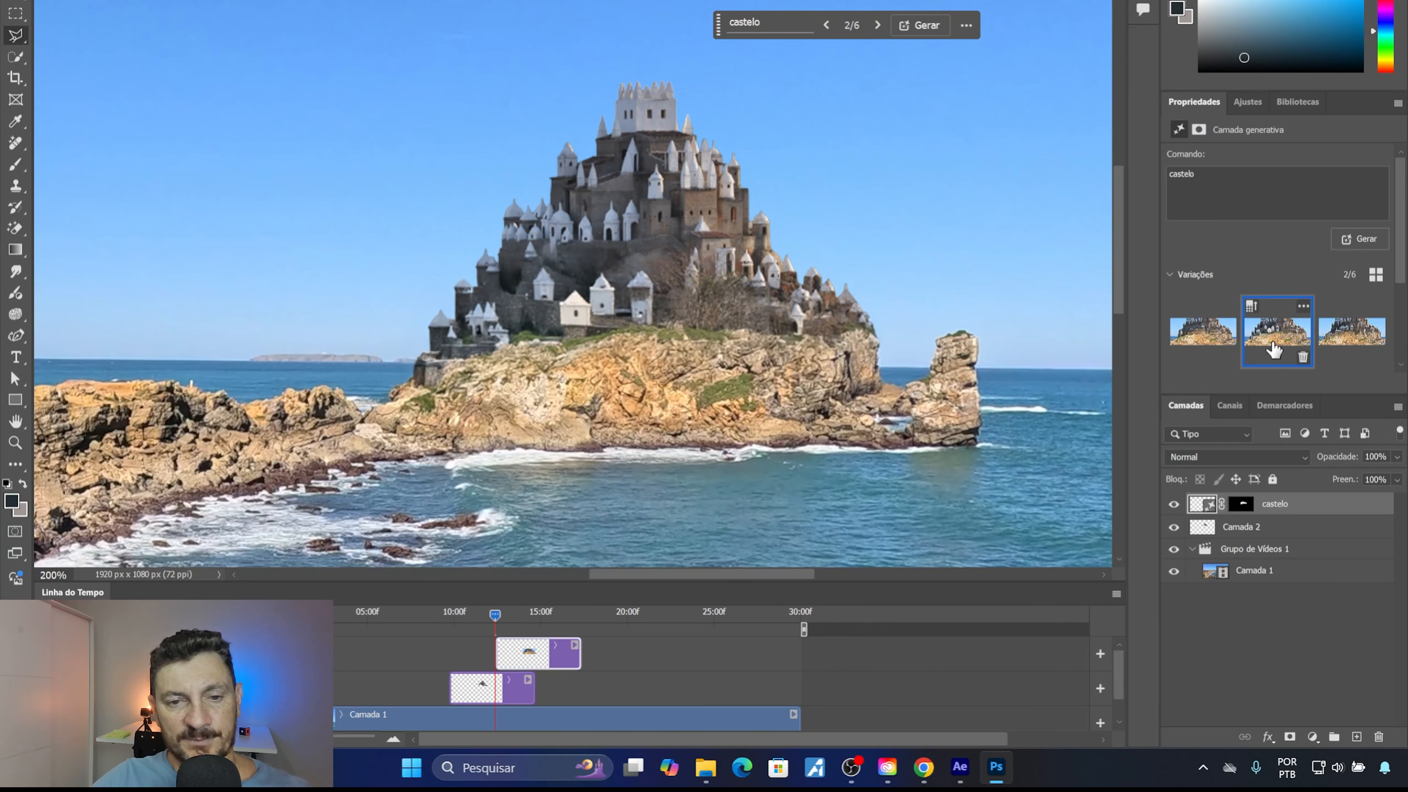
Draw a rectangular marquee around the whole castle and invert it to select everything outside the castle area
key(ctrl+minus)
key(ctrl+minus)
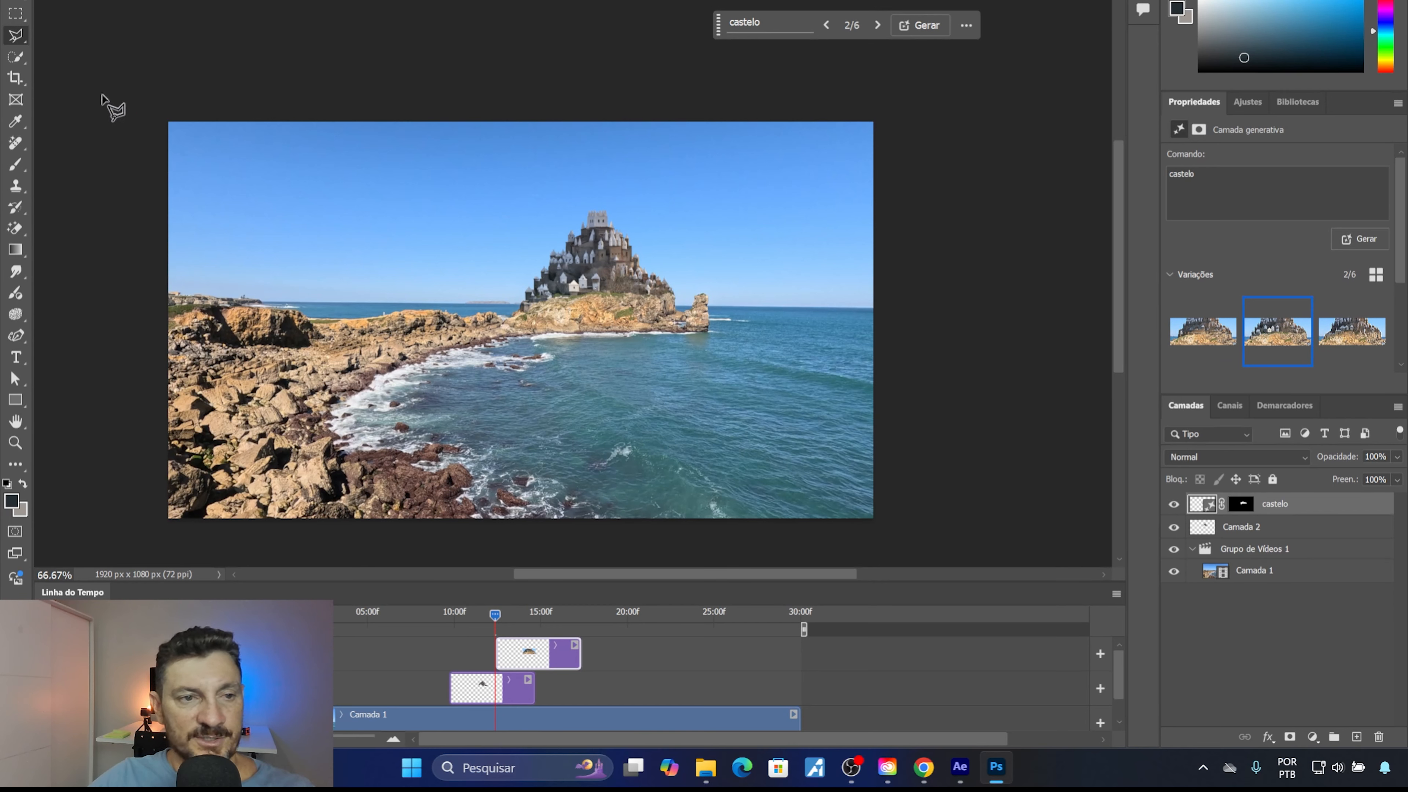
click(10, 14)
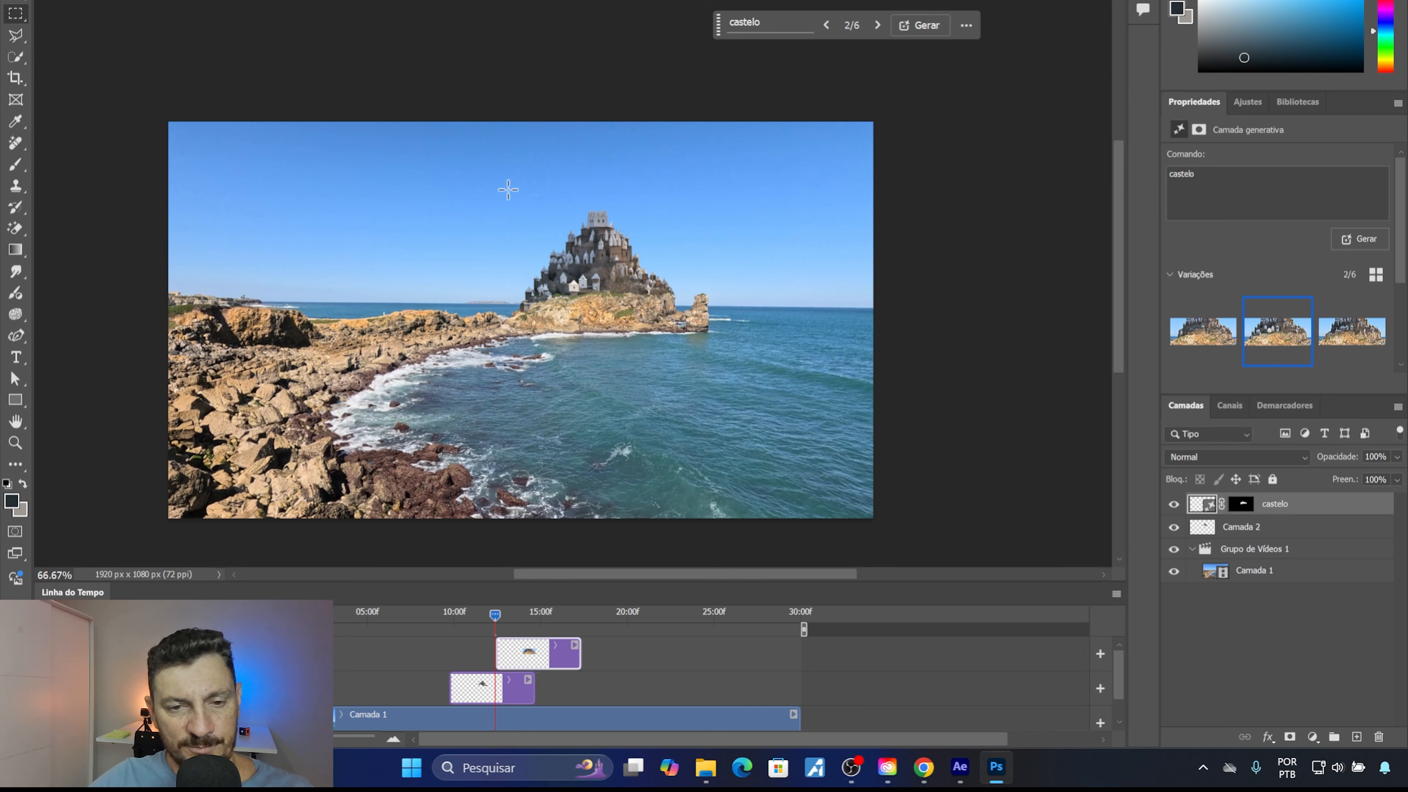
drag(508, 189, 687, 314)
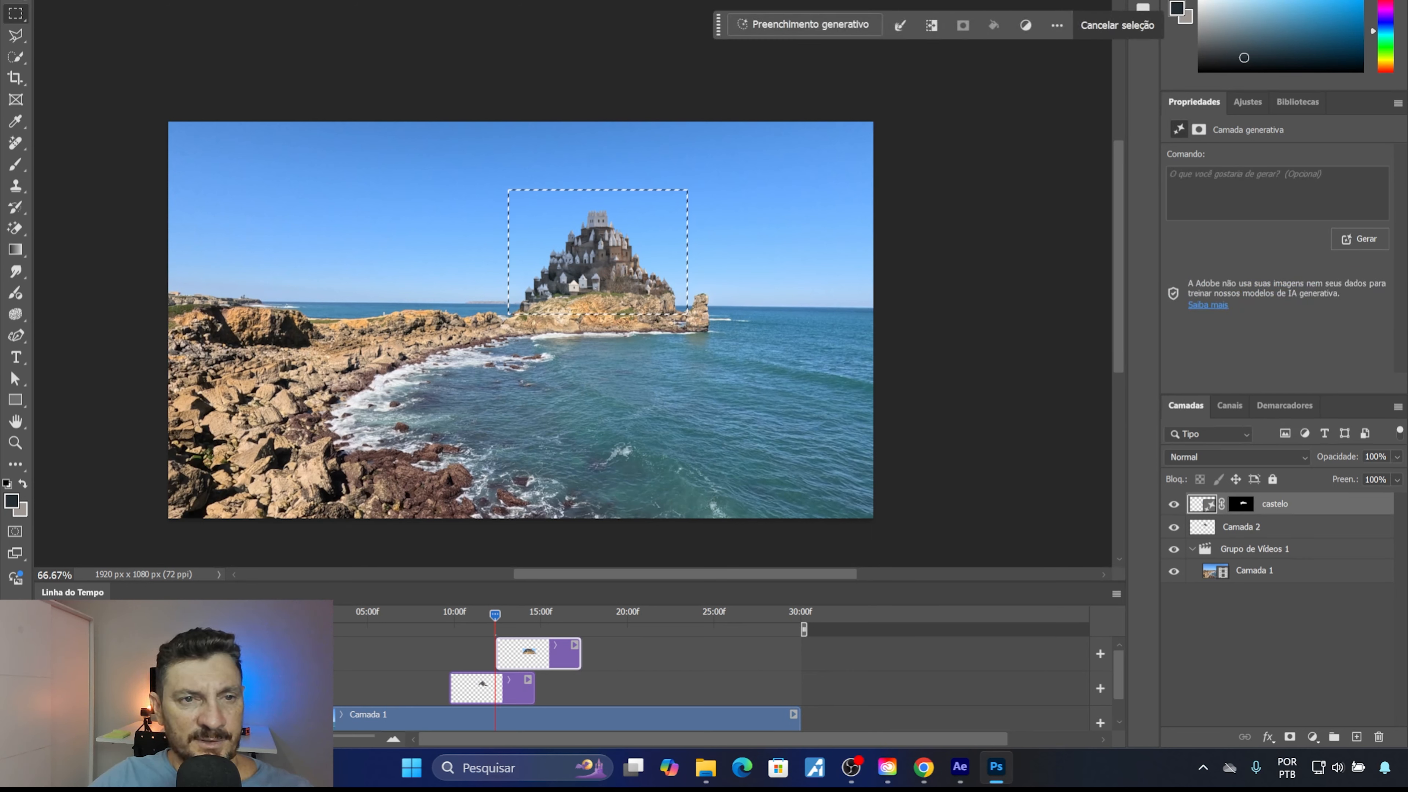
click(244, 1)
click(291, 1)
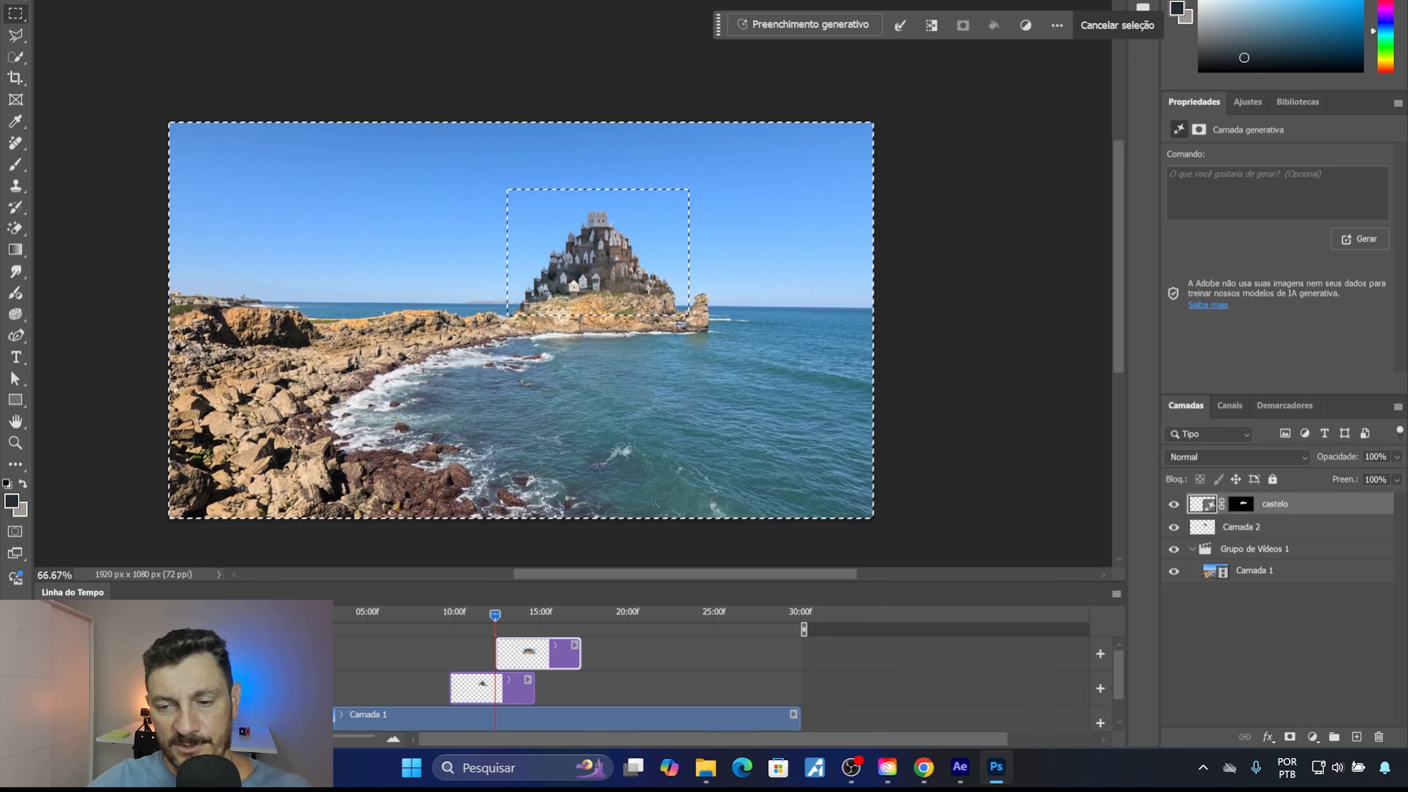
Merge the castelo generative layer and Camada 2 into a single layer
click(1243, 530)
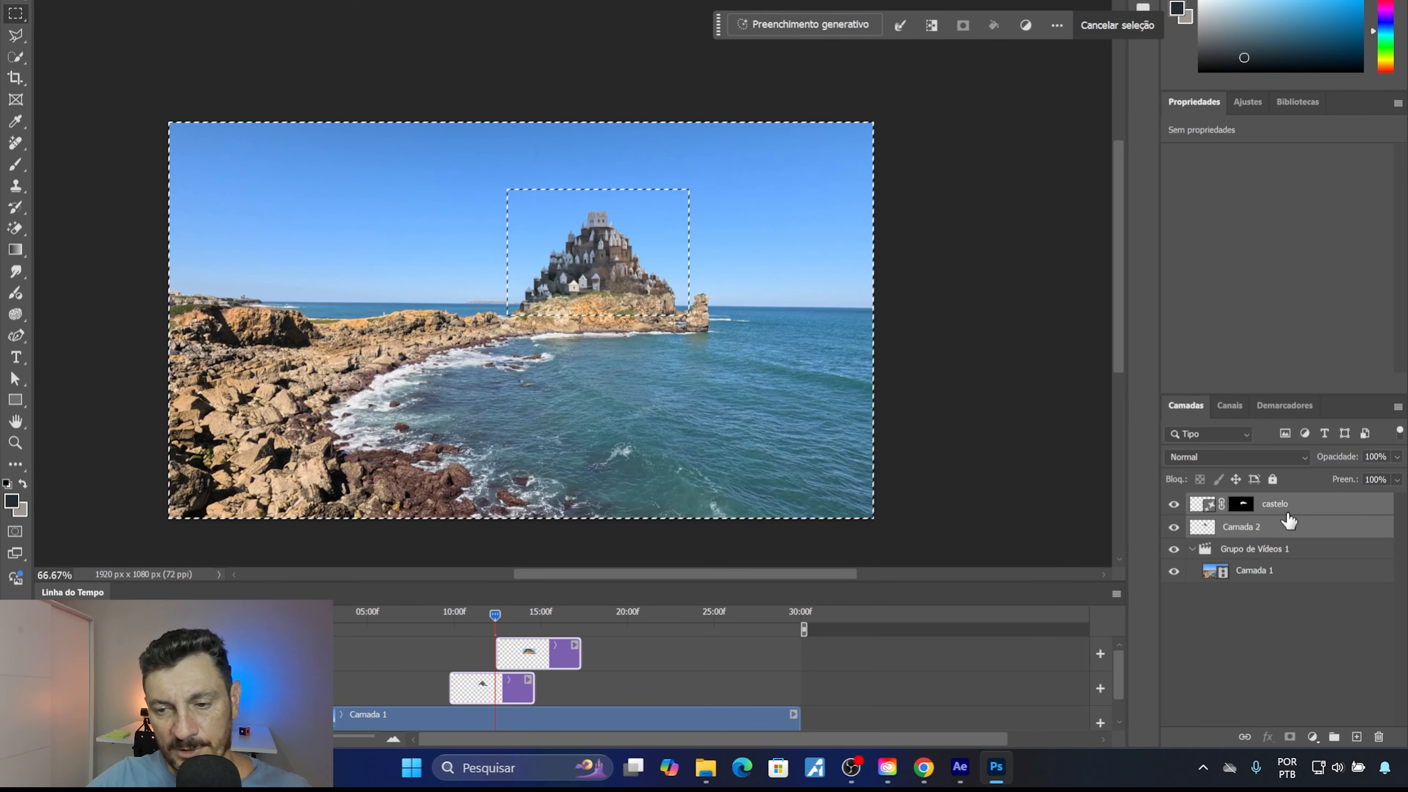
right_click(1272, 522)
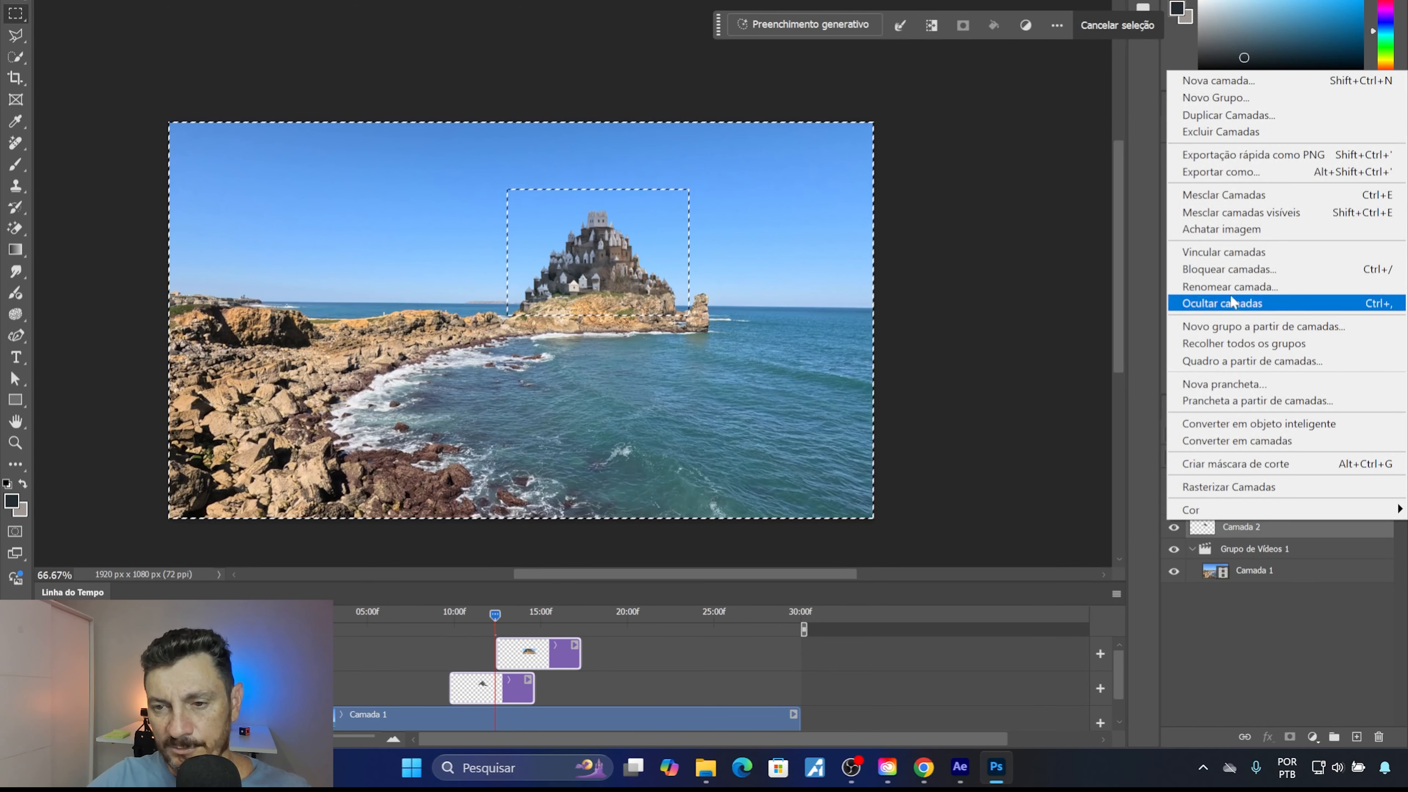
click(1252, 204)
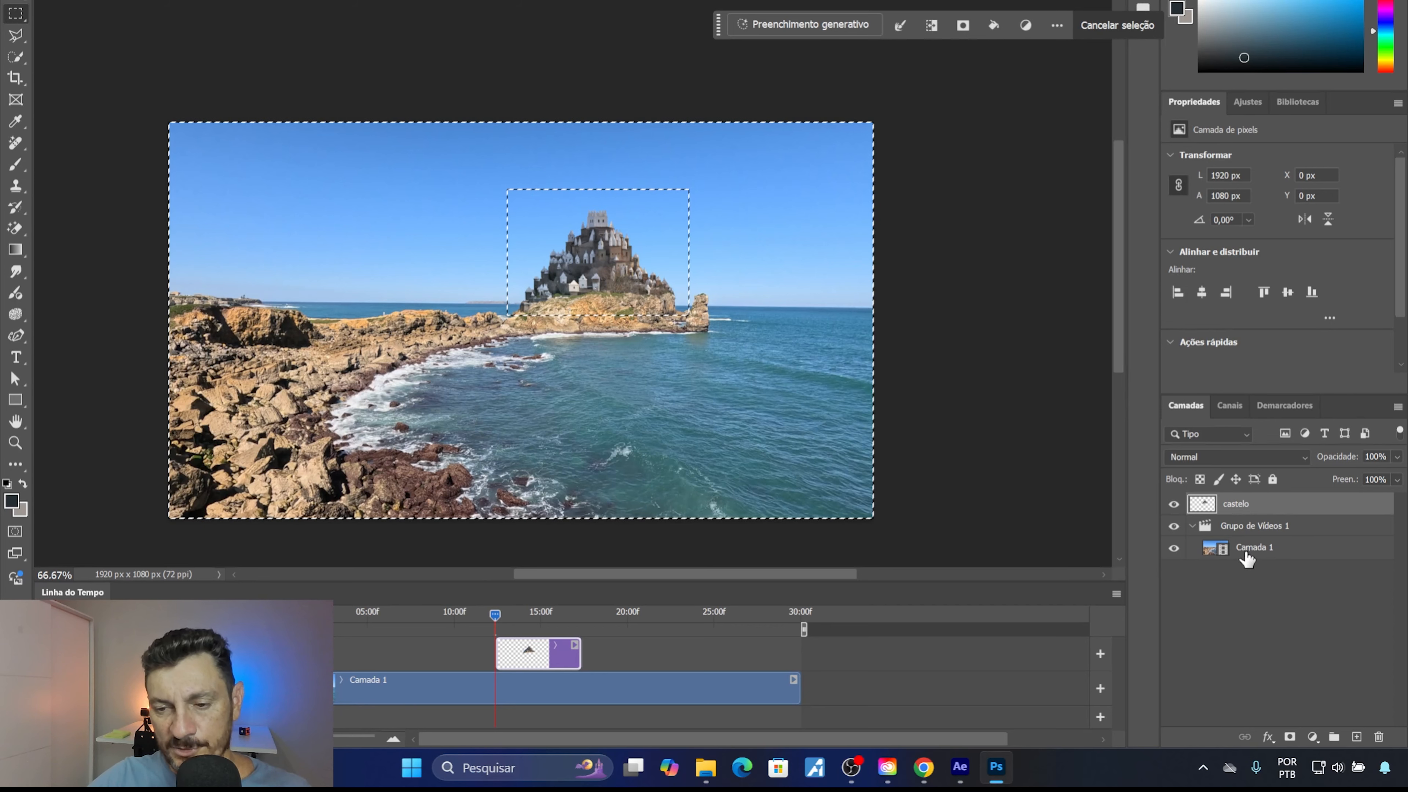
Delete the Camada 1 video layer and the Grupo de Vídeos 1 group, and clear the selection
drag(1251, 548, 1380, 739)
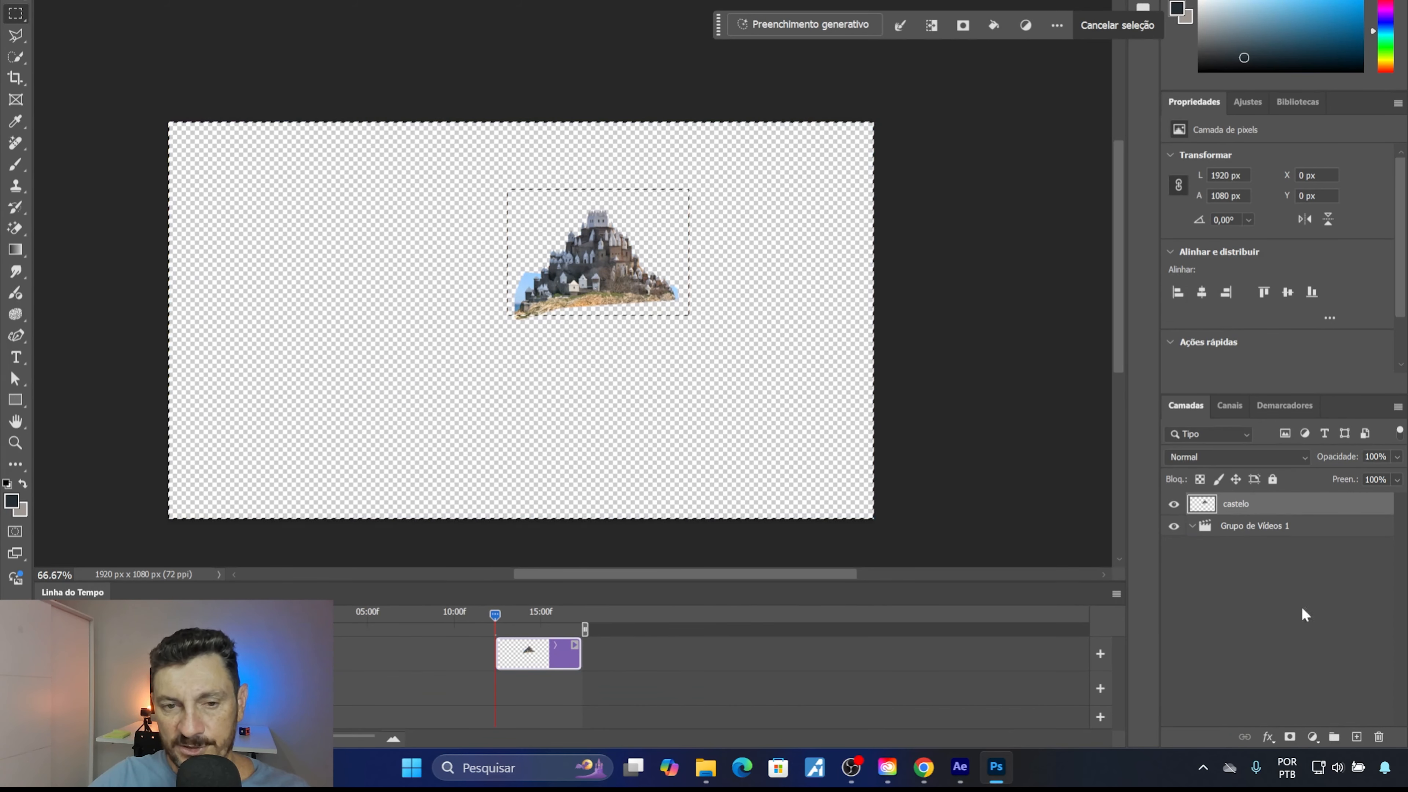
drag(1231, 526, 1381, 742)
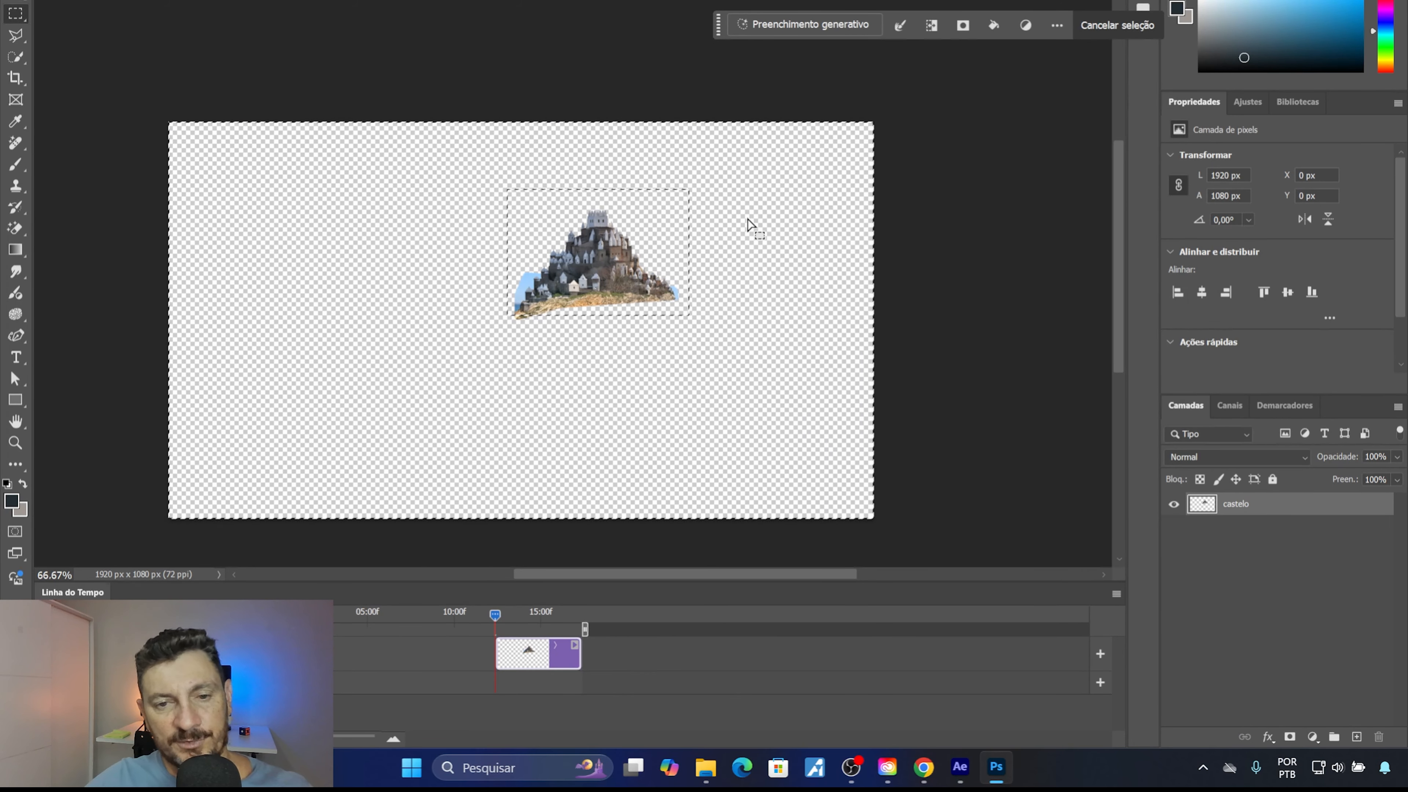
click(927, 206)
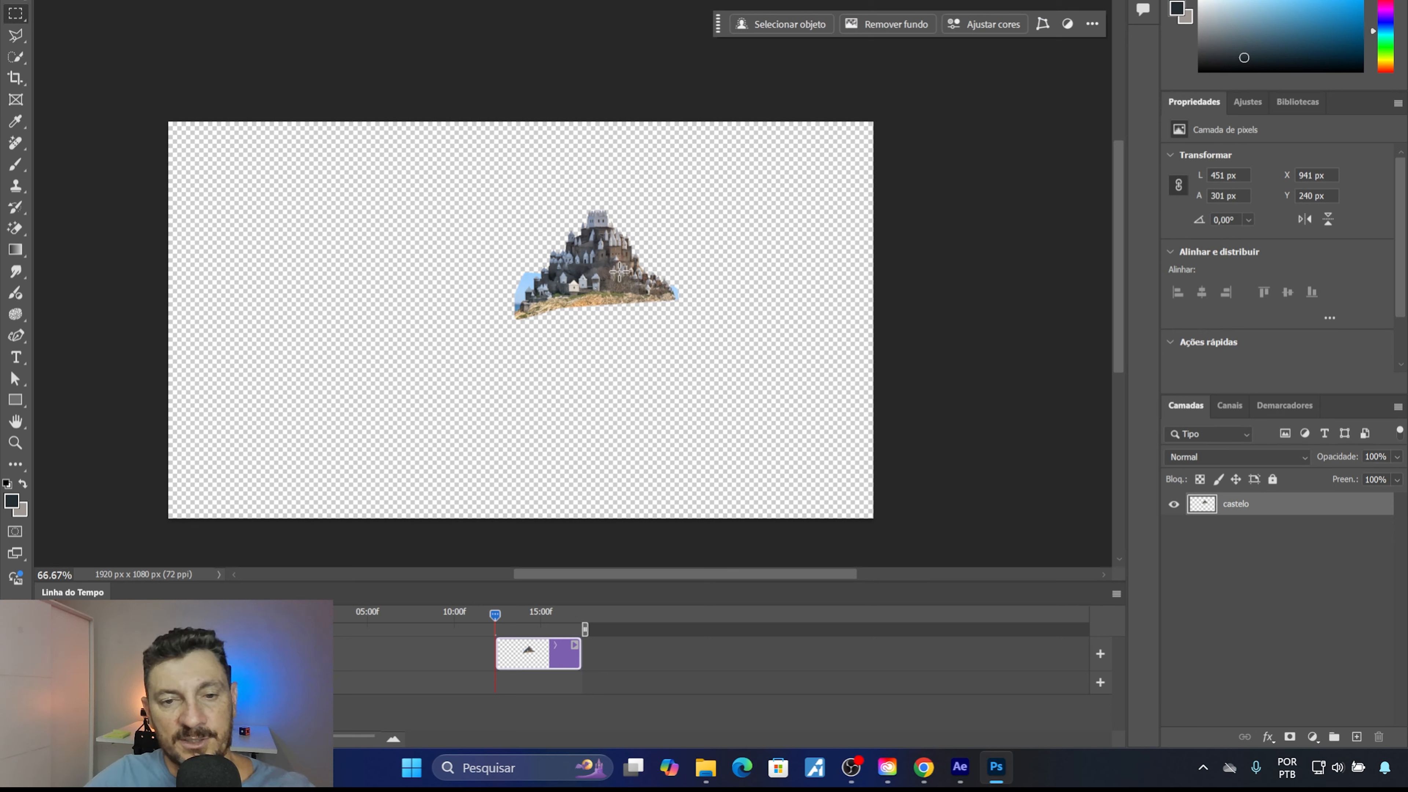
Save a PNG copy as castelo_na_falesia with the large, fastest-saving file size, and close the document without saving its changes
click(40, 2)
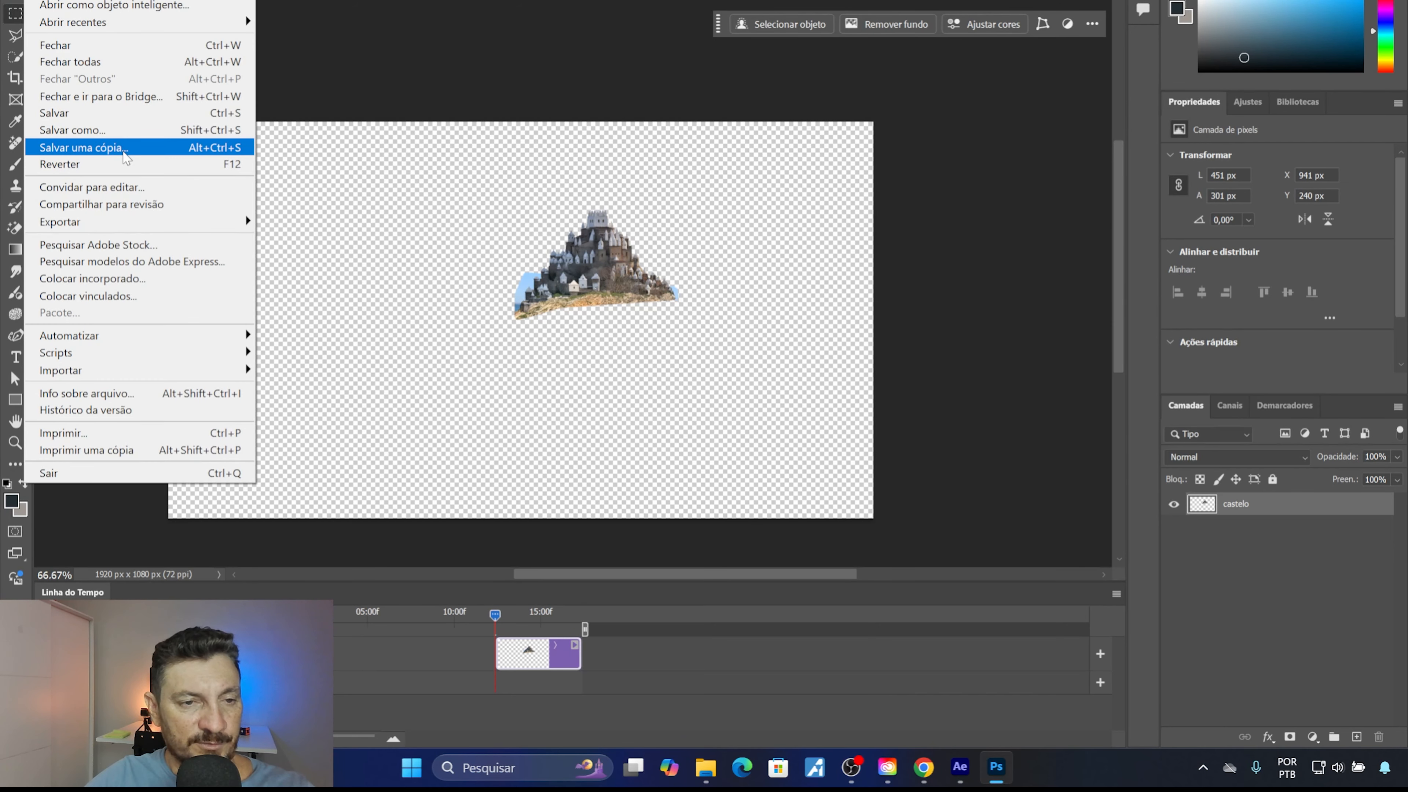
click(125, 156)
click(253, 227)
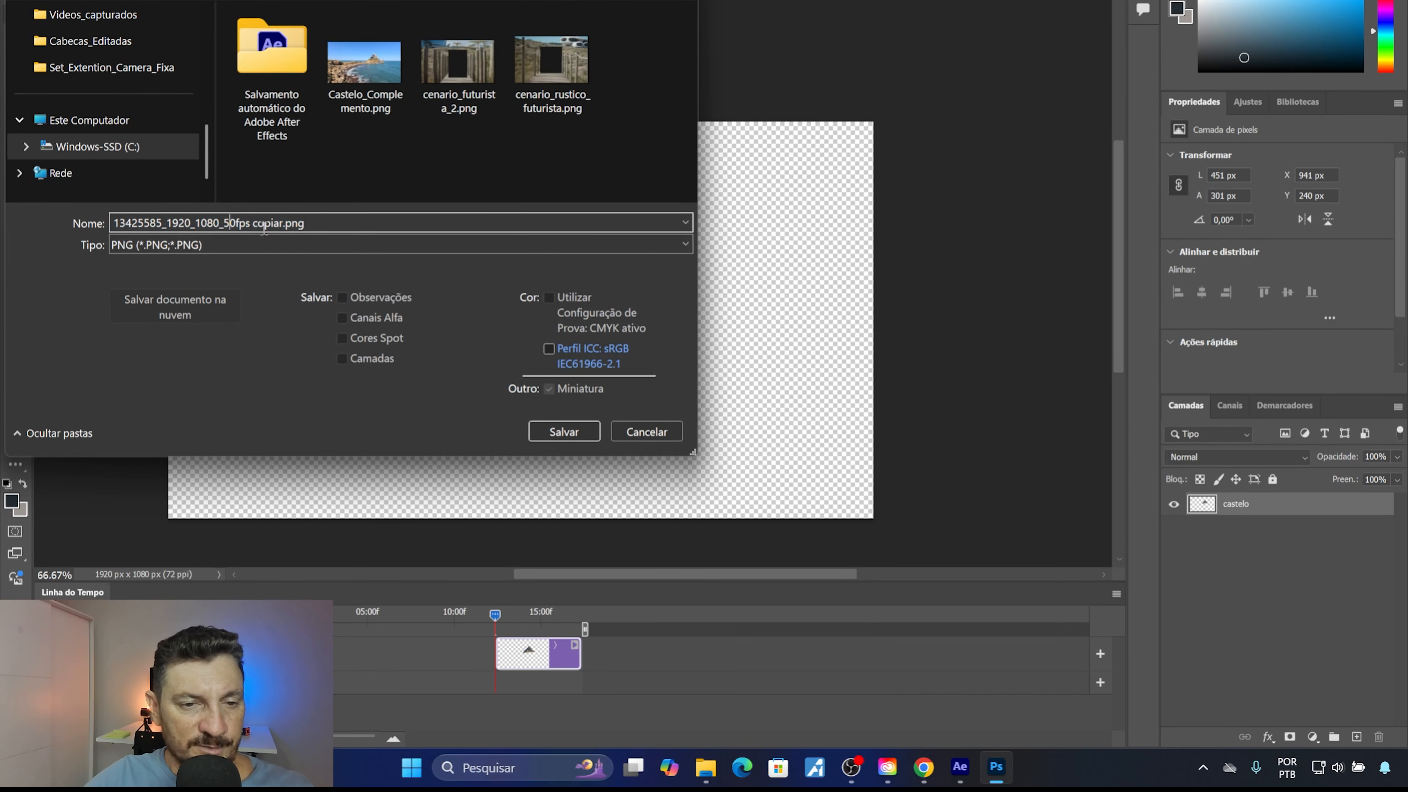
drag(280, 223, 4, 198)
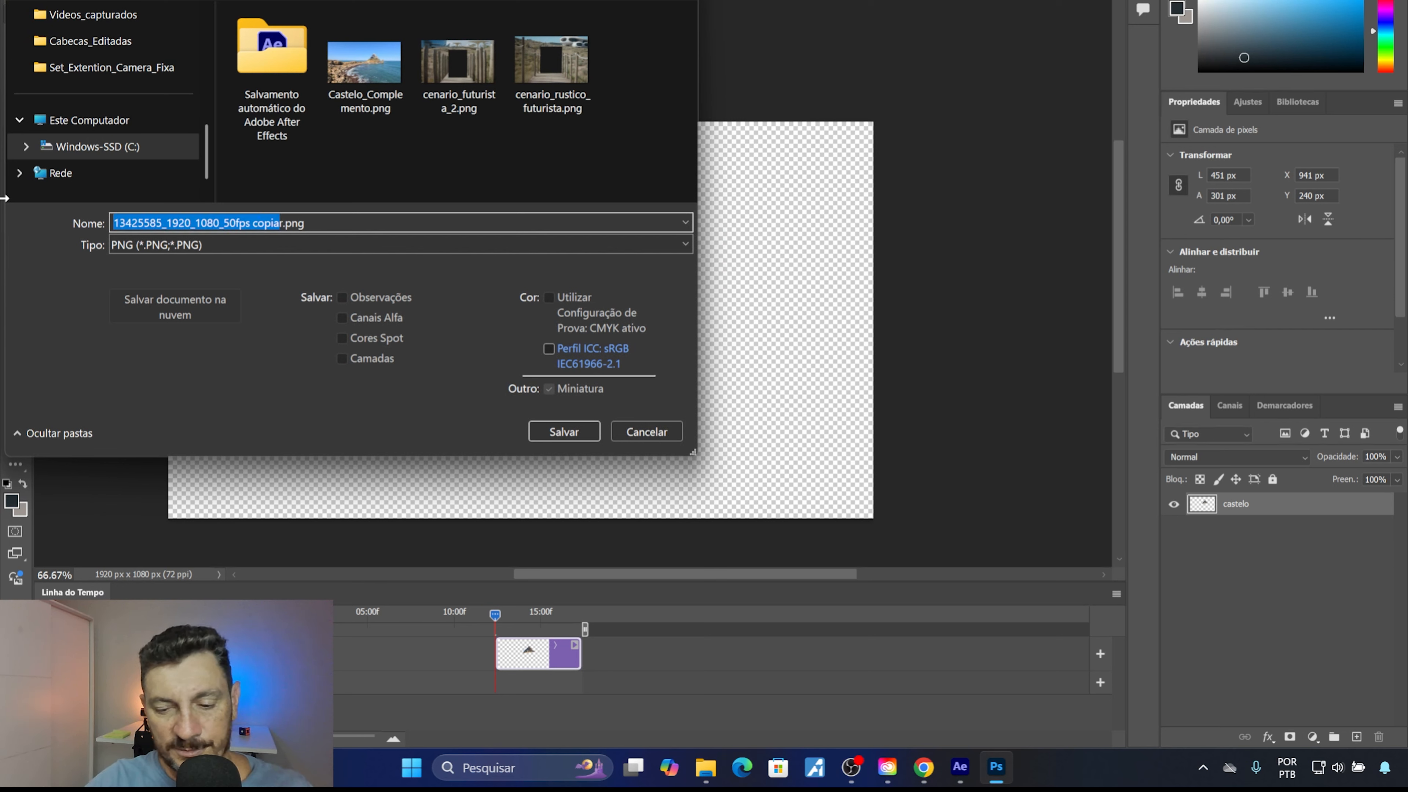
key(BackSpace)
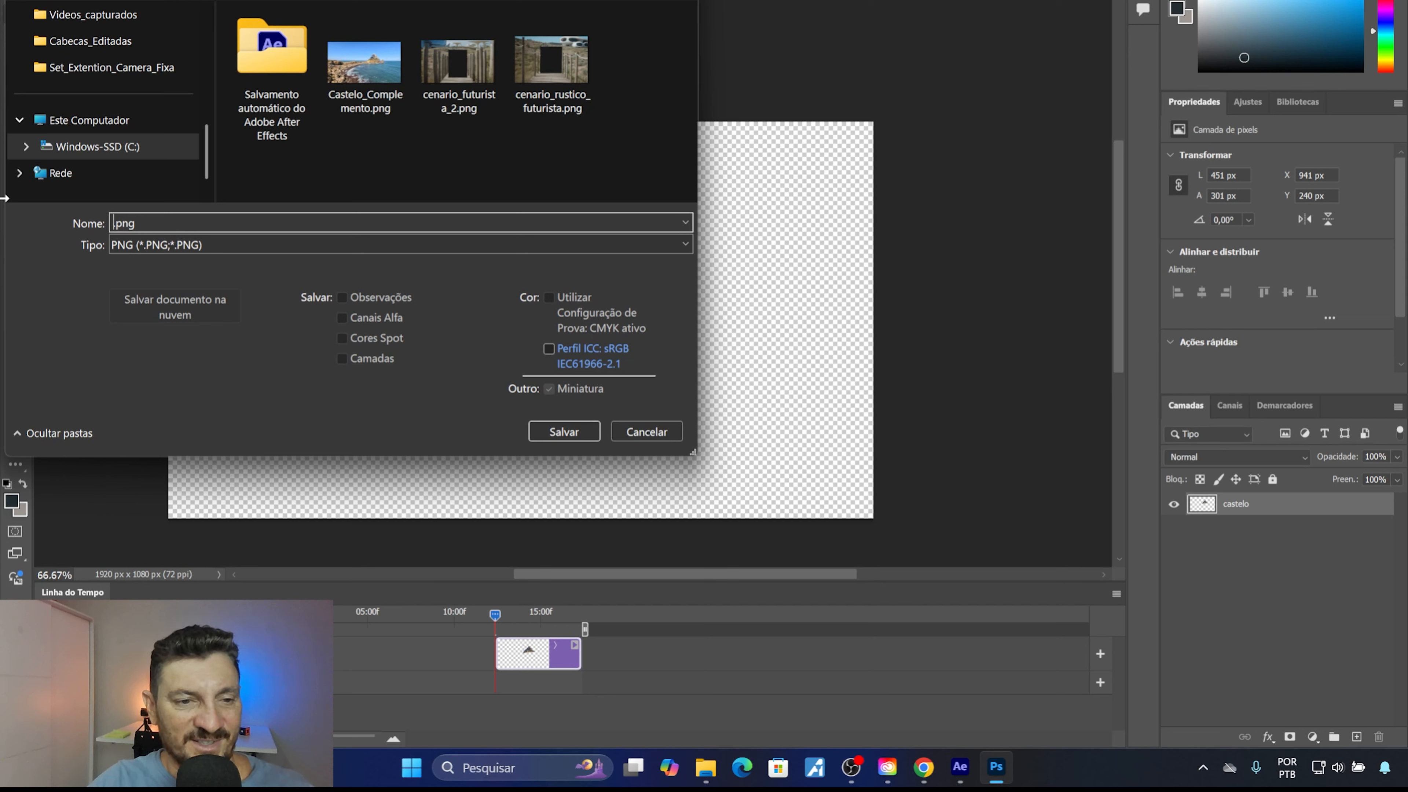
text(castelo)
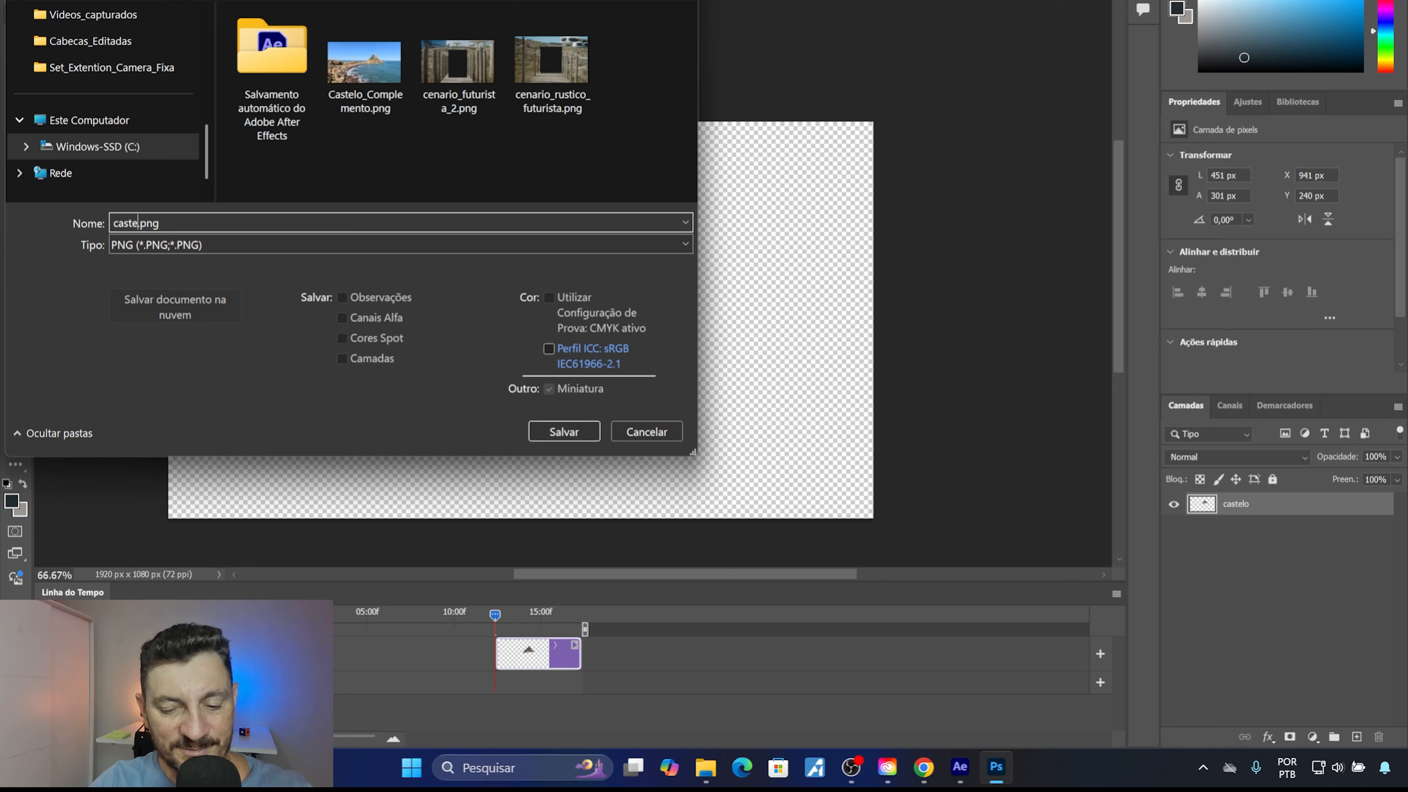
text(_na_falesia)
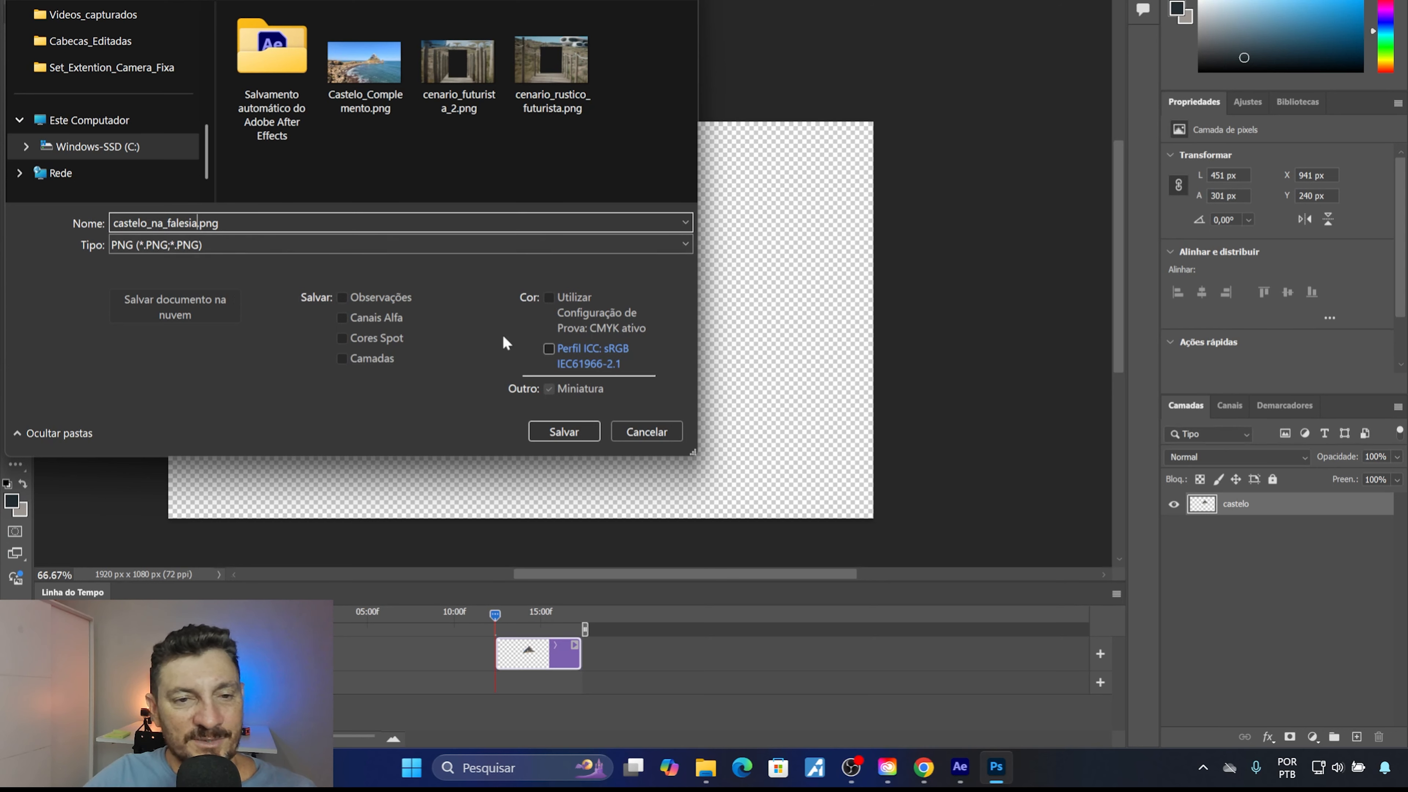
click(567, 432)
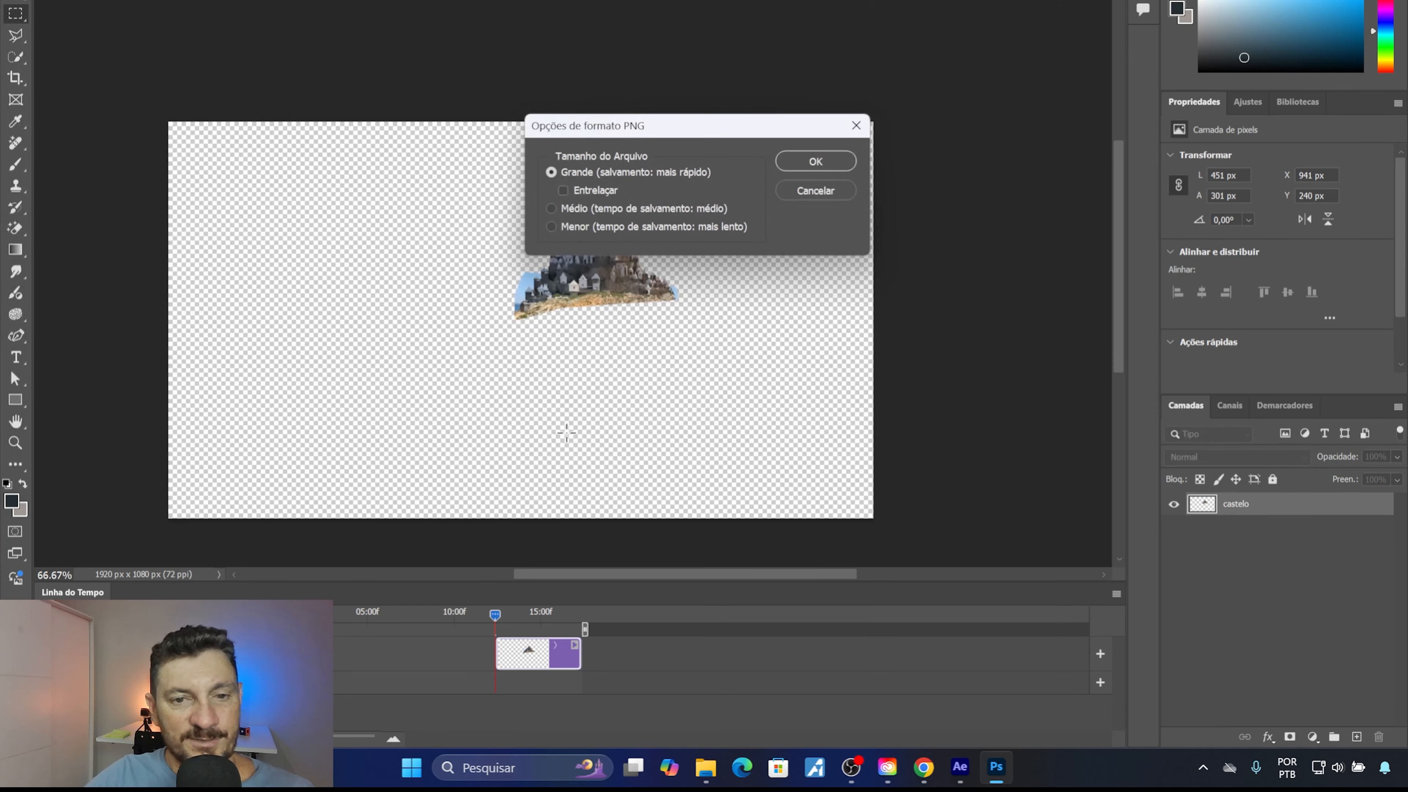
click(817, 162)
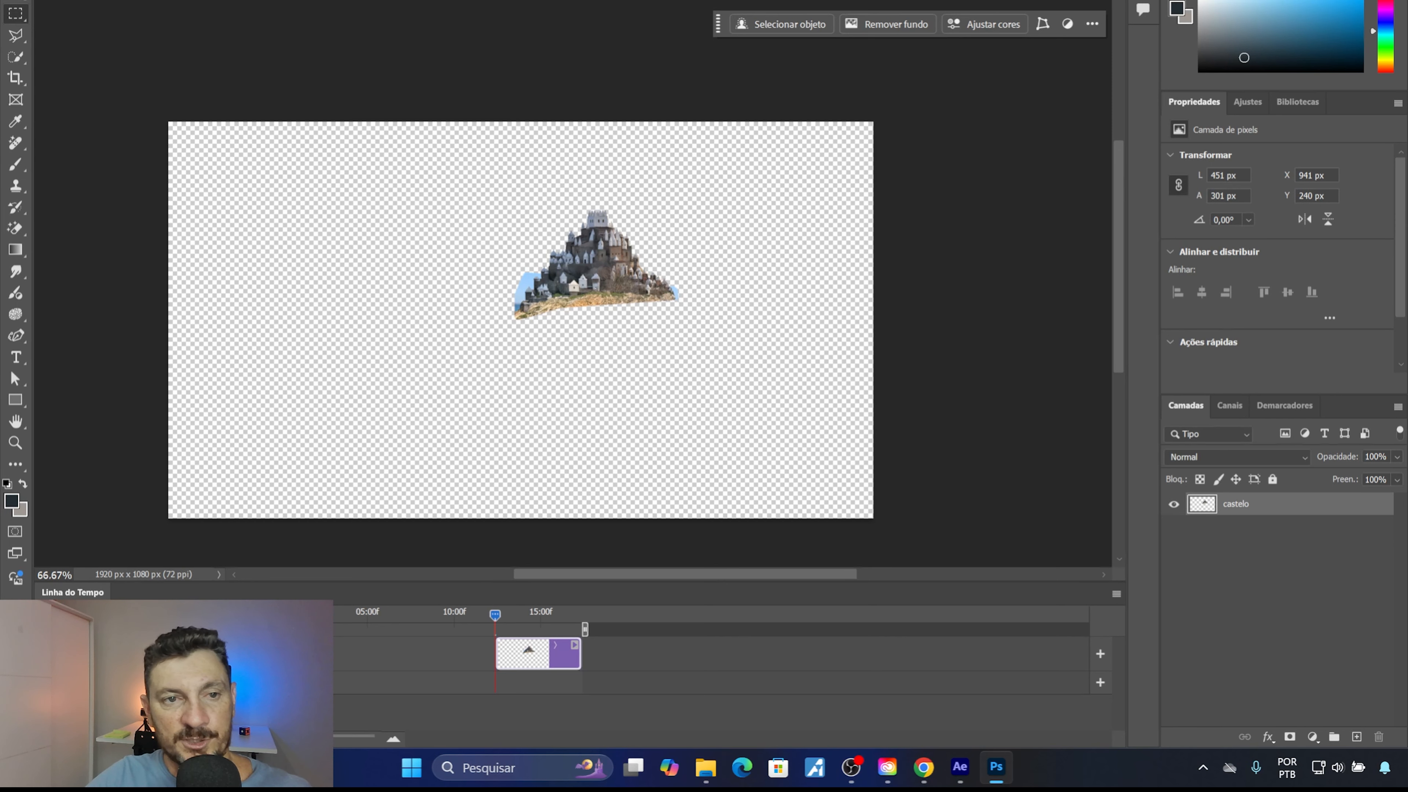
key(ctrl+w)
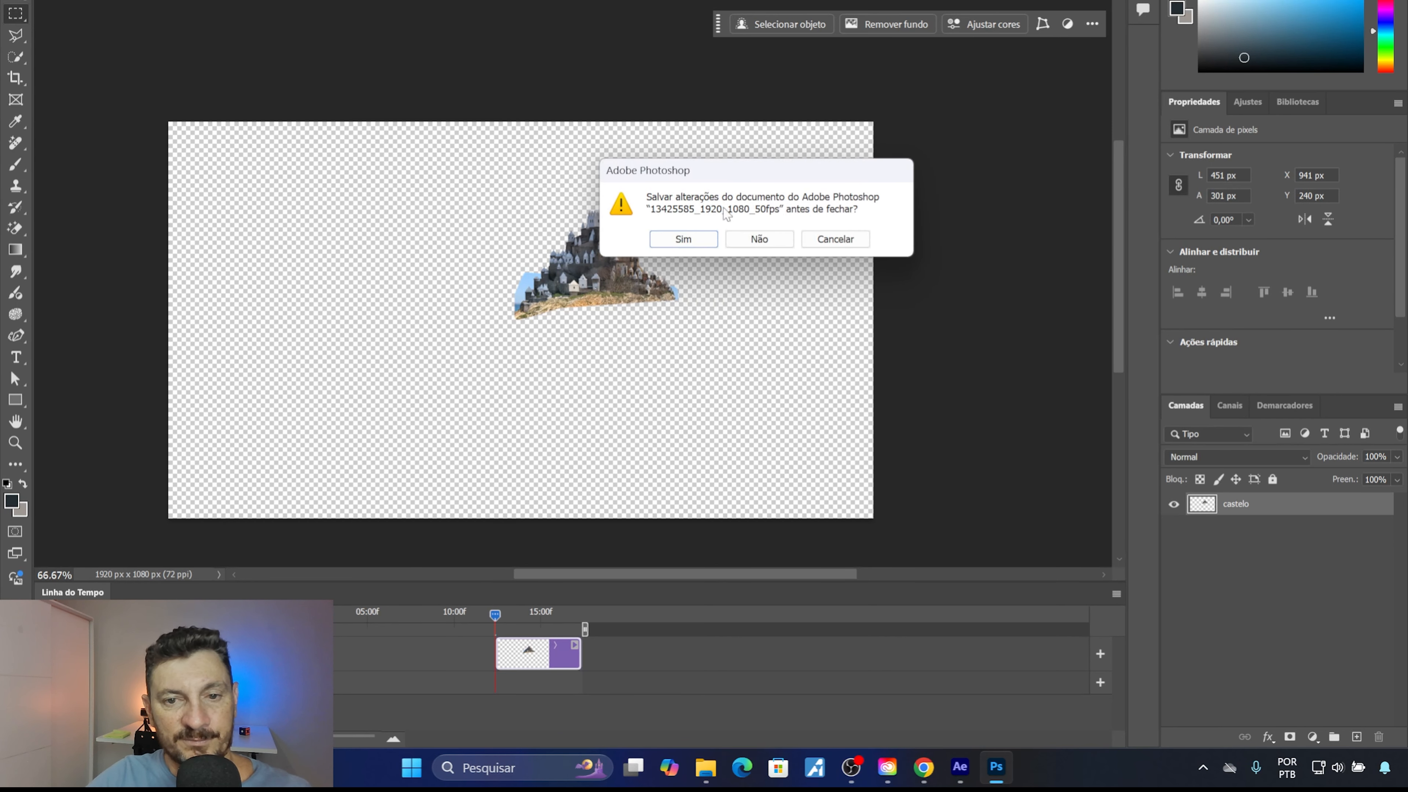
click(760, 243)
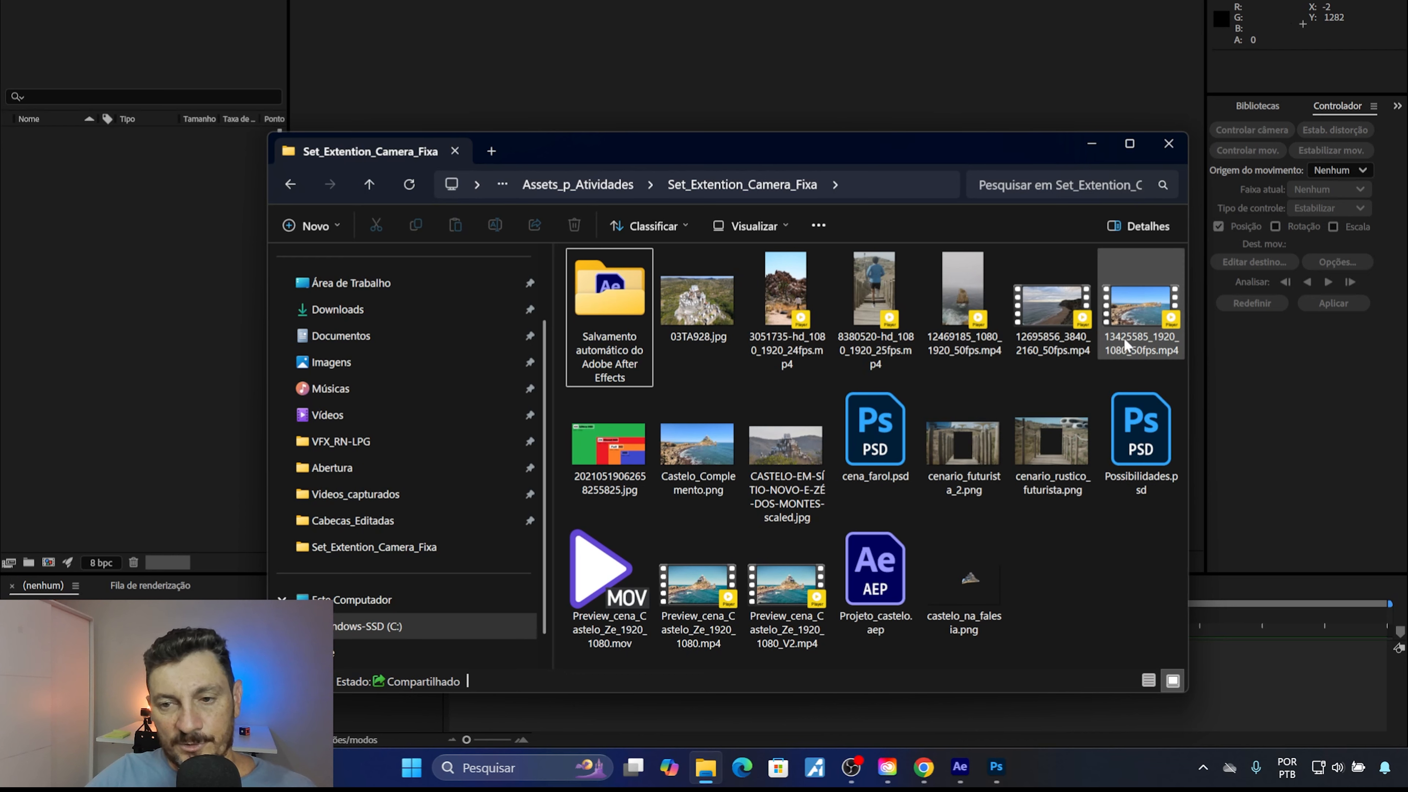
Import 13425585_1920_1080_50fps.mp4 from the Set_Extention_Camera_Fixa folder into After Effects and create a new composition from it
drag(1129, 338, 126, 277)
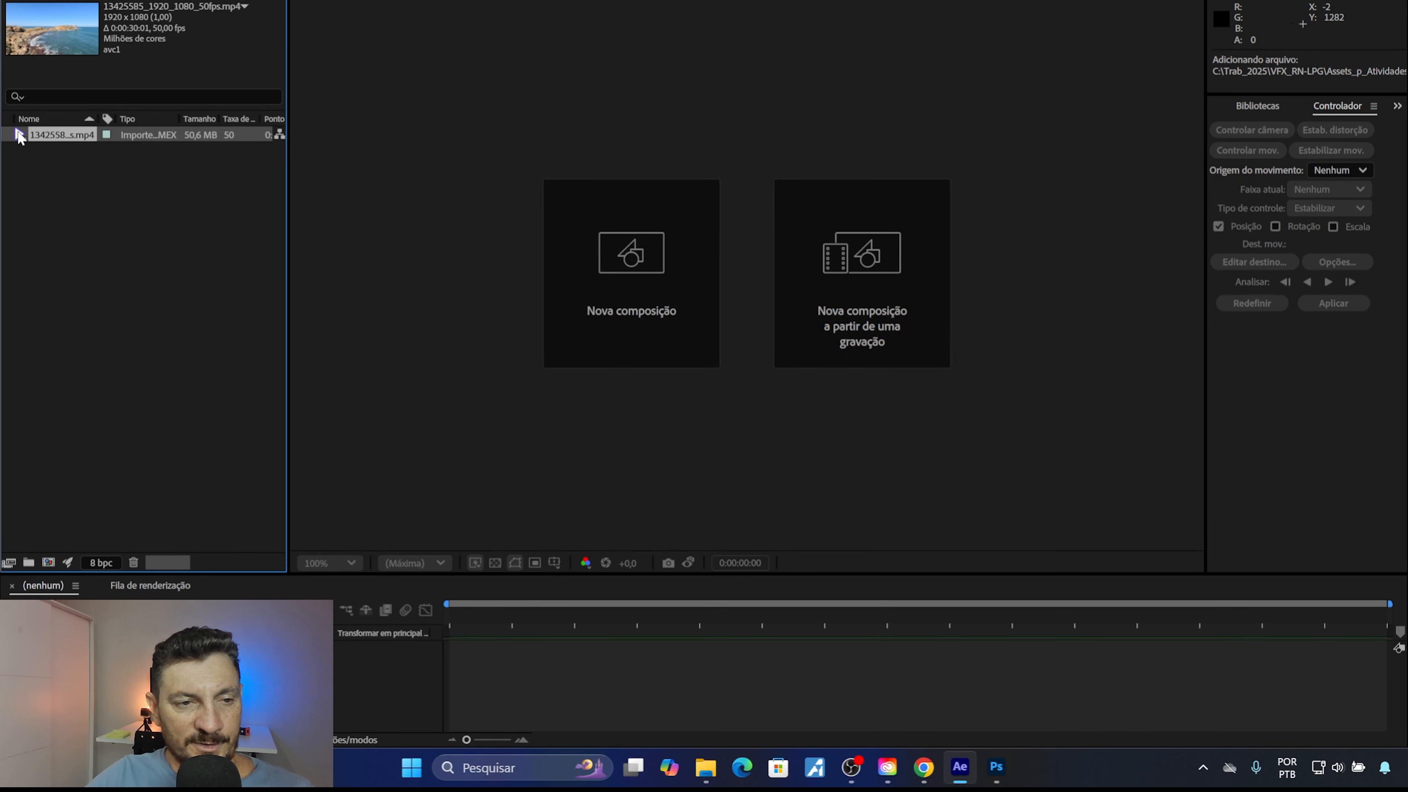
drag(20, 135, 857, 261)
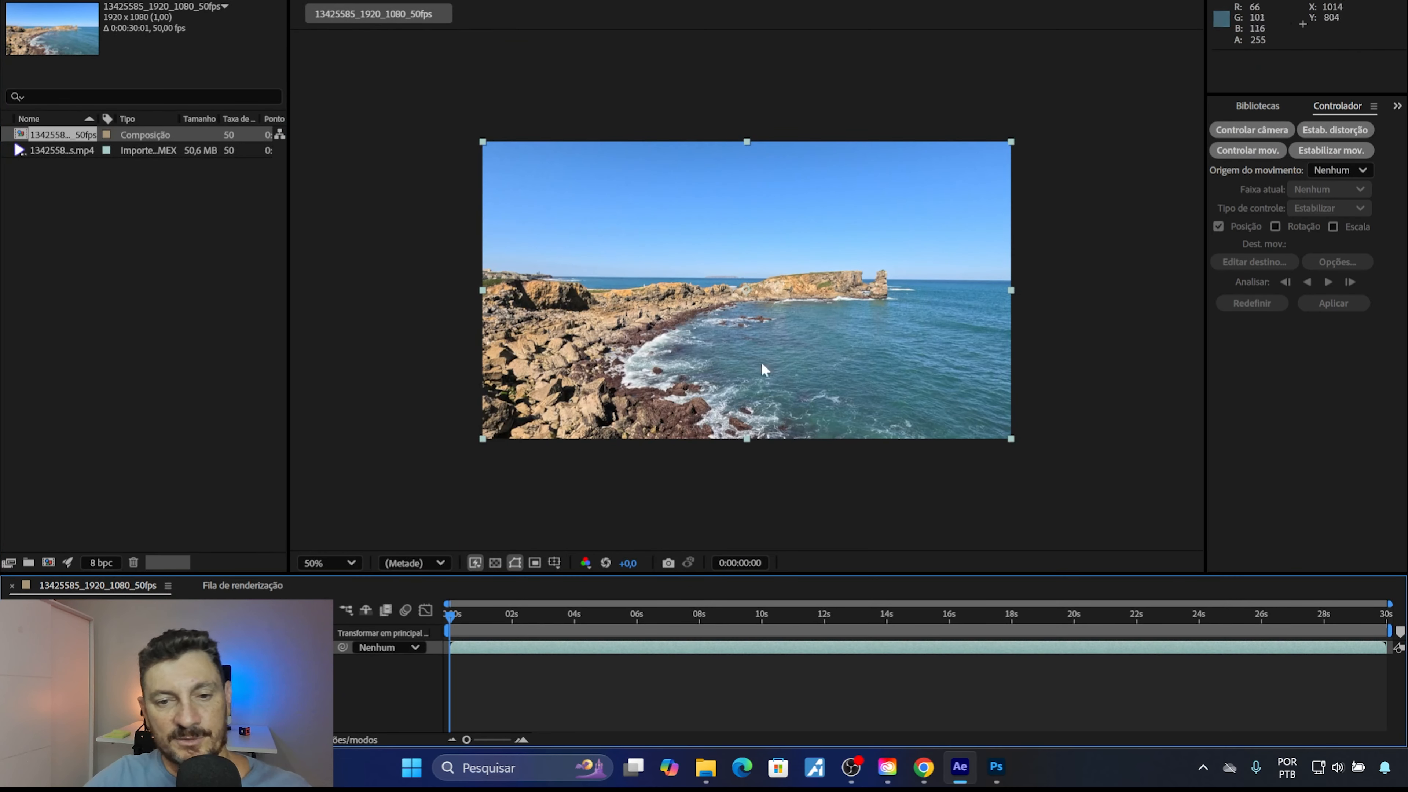
scroll(706, 348, up, 1)
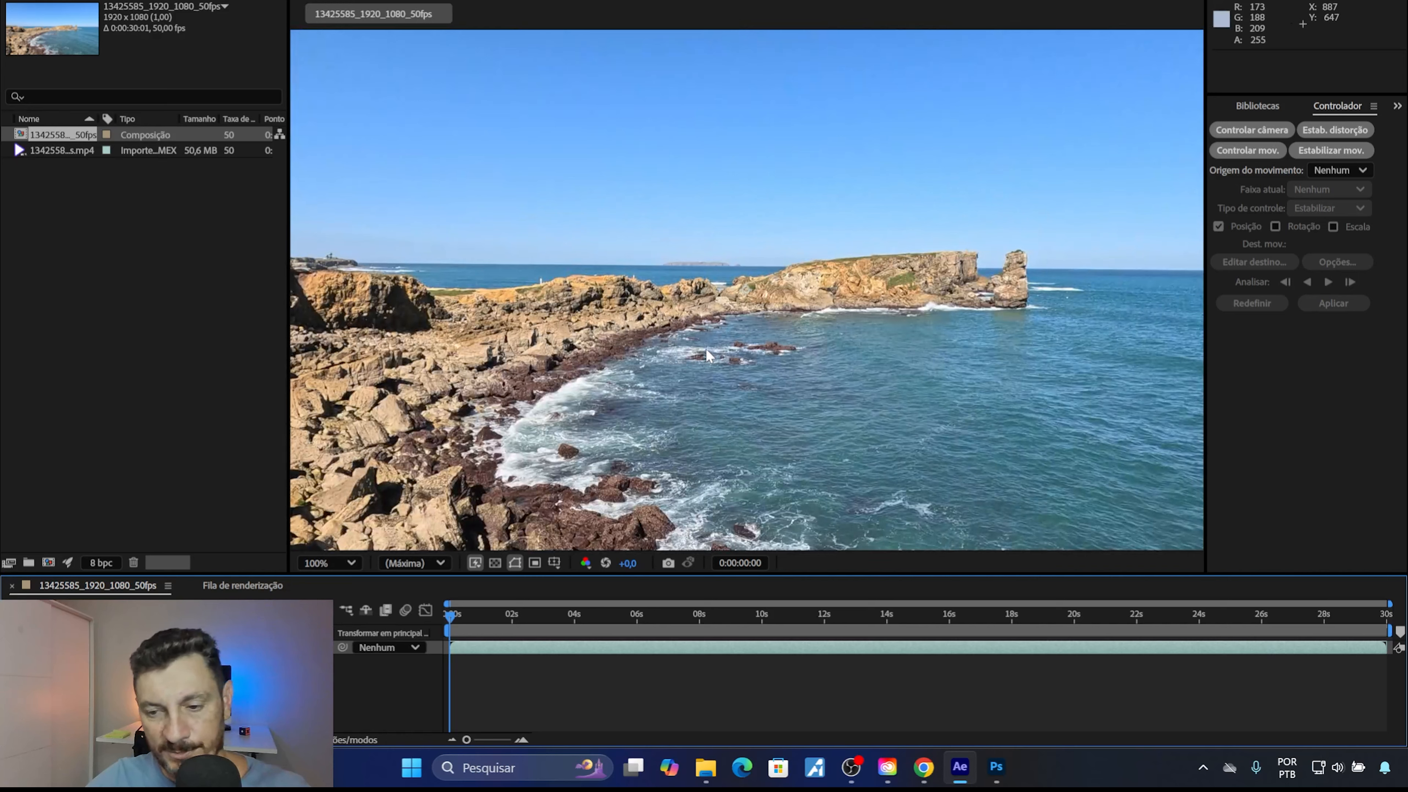
End the work area at about 0:00:07:48 and trim the composition to the work area
drag(458, 611, 702, 628)
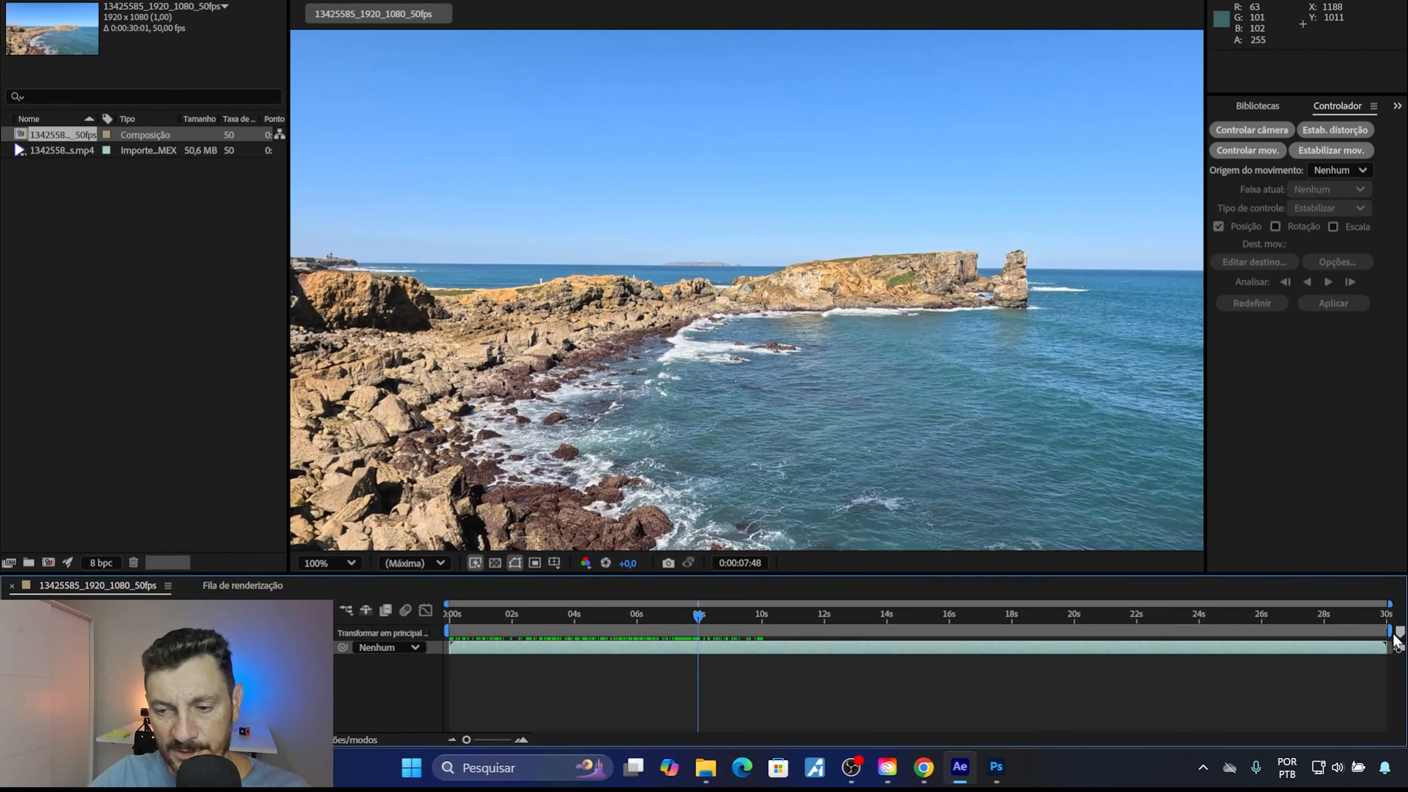
mouse_move(1388, 632)
mouse_down()
mouse_move(896, 679)
mouse_move(700, 676)
mouse_up()
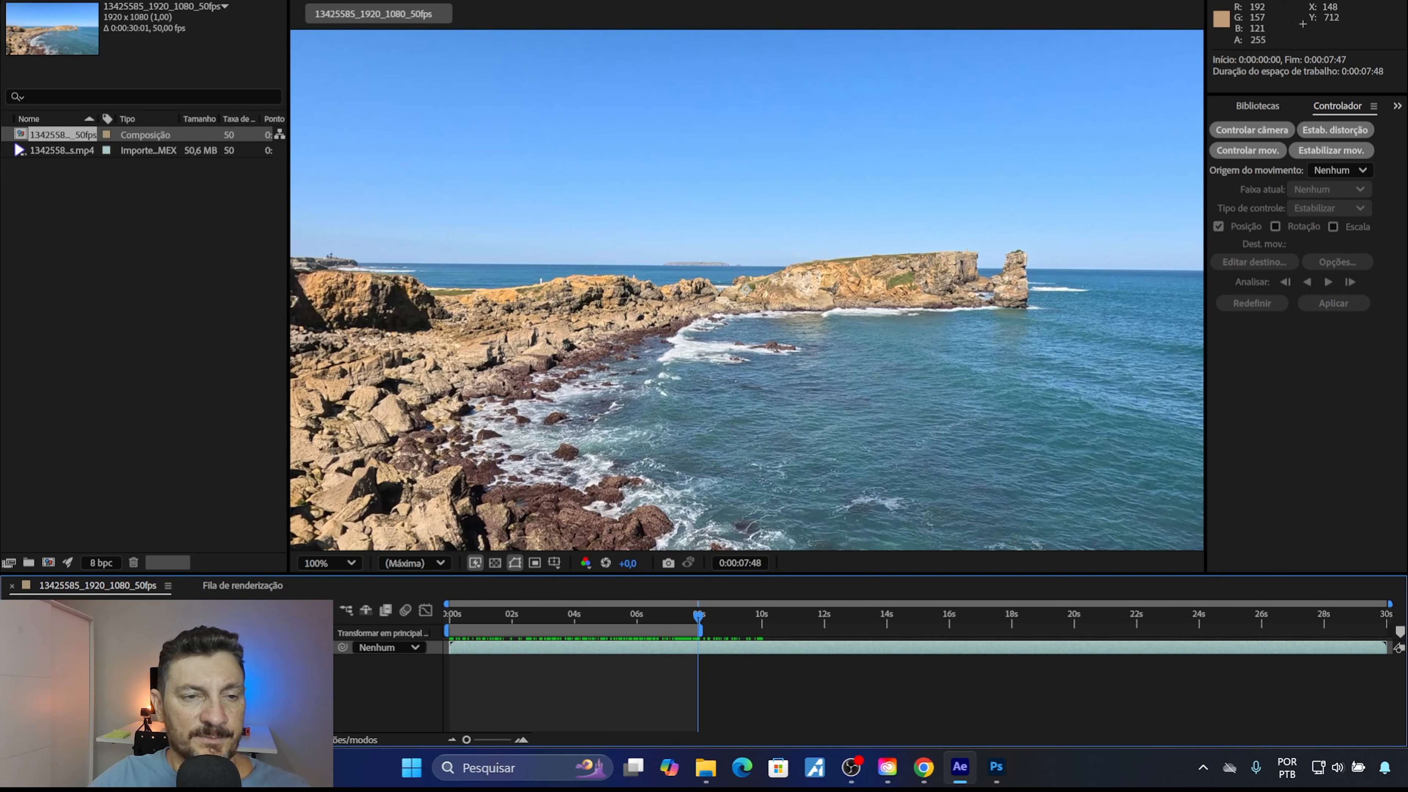
key(alt+c)
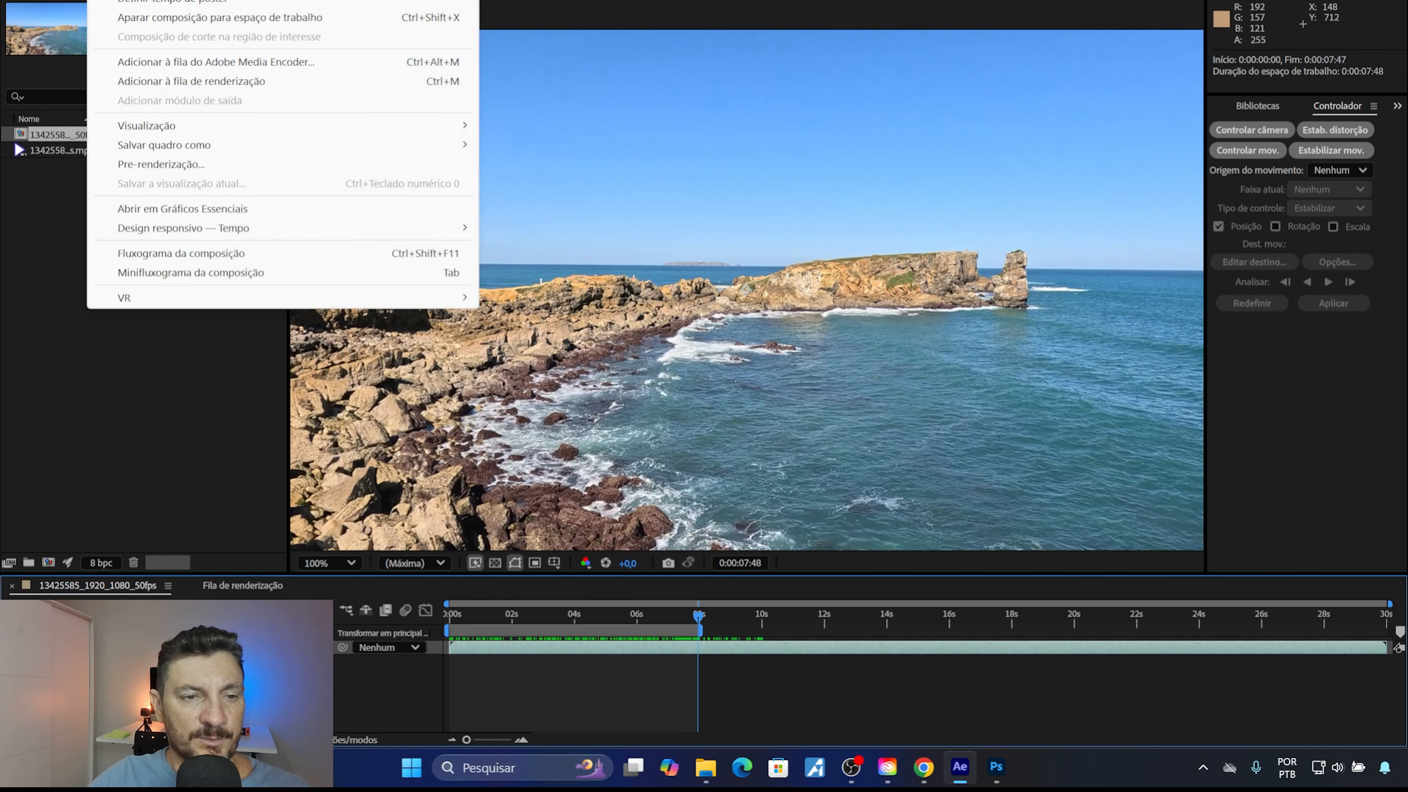
click(167, 18)
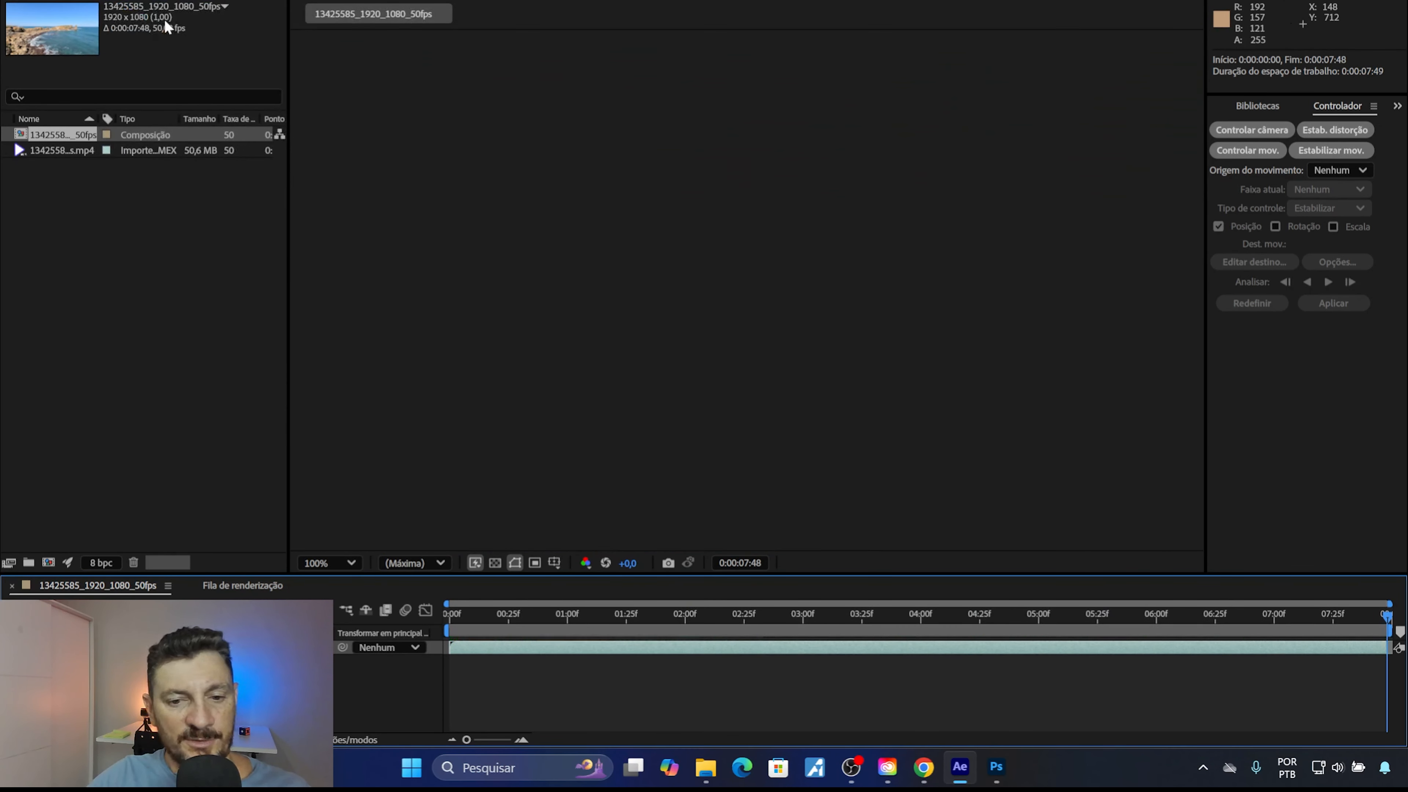
Play the trimmed coast clip from its beginning and return to the first frame
click(467, 614)
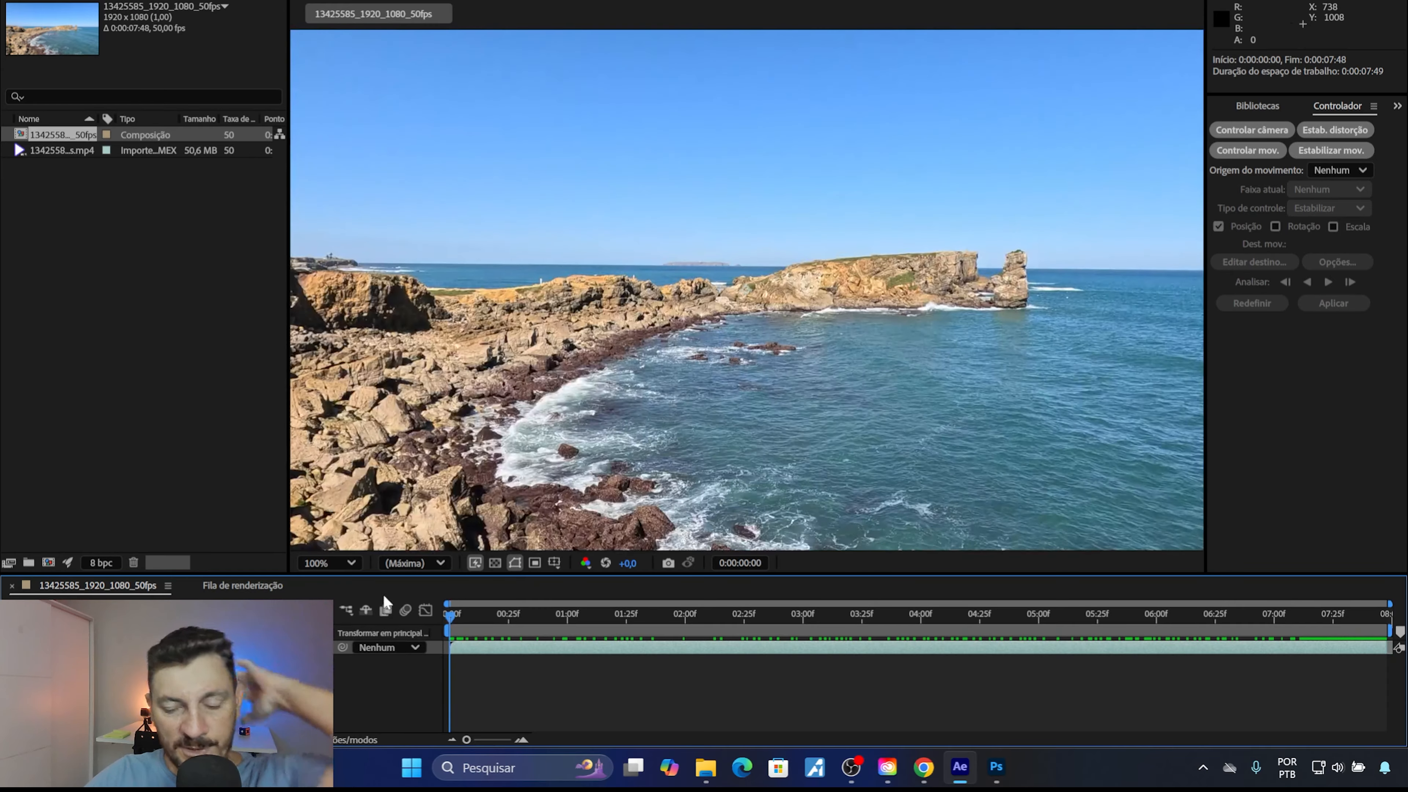
key(space)
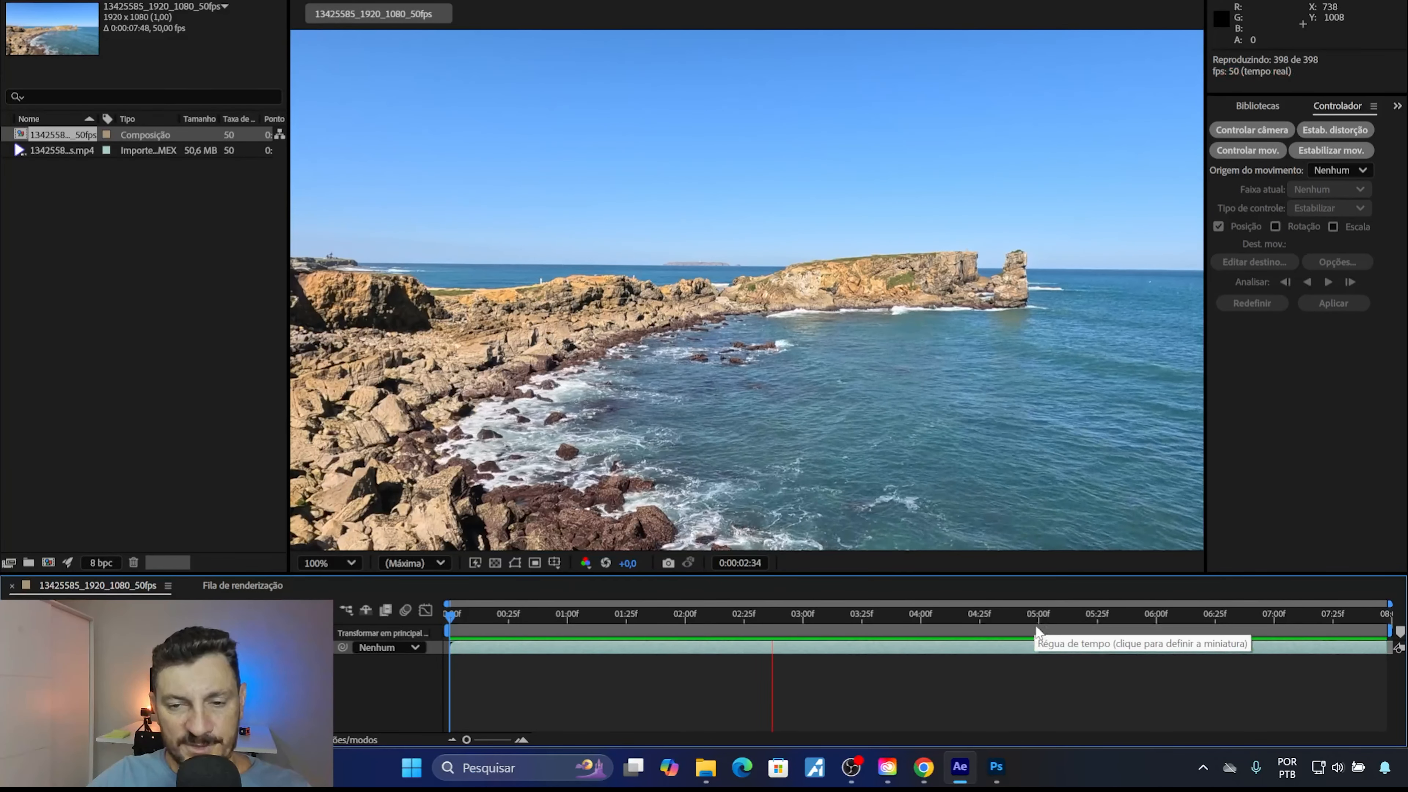
drag(693, 614, 363, 619)
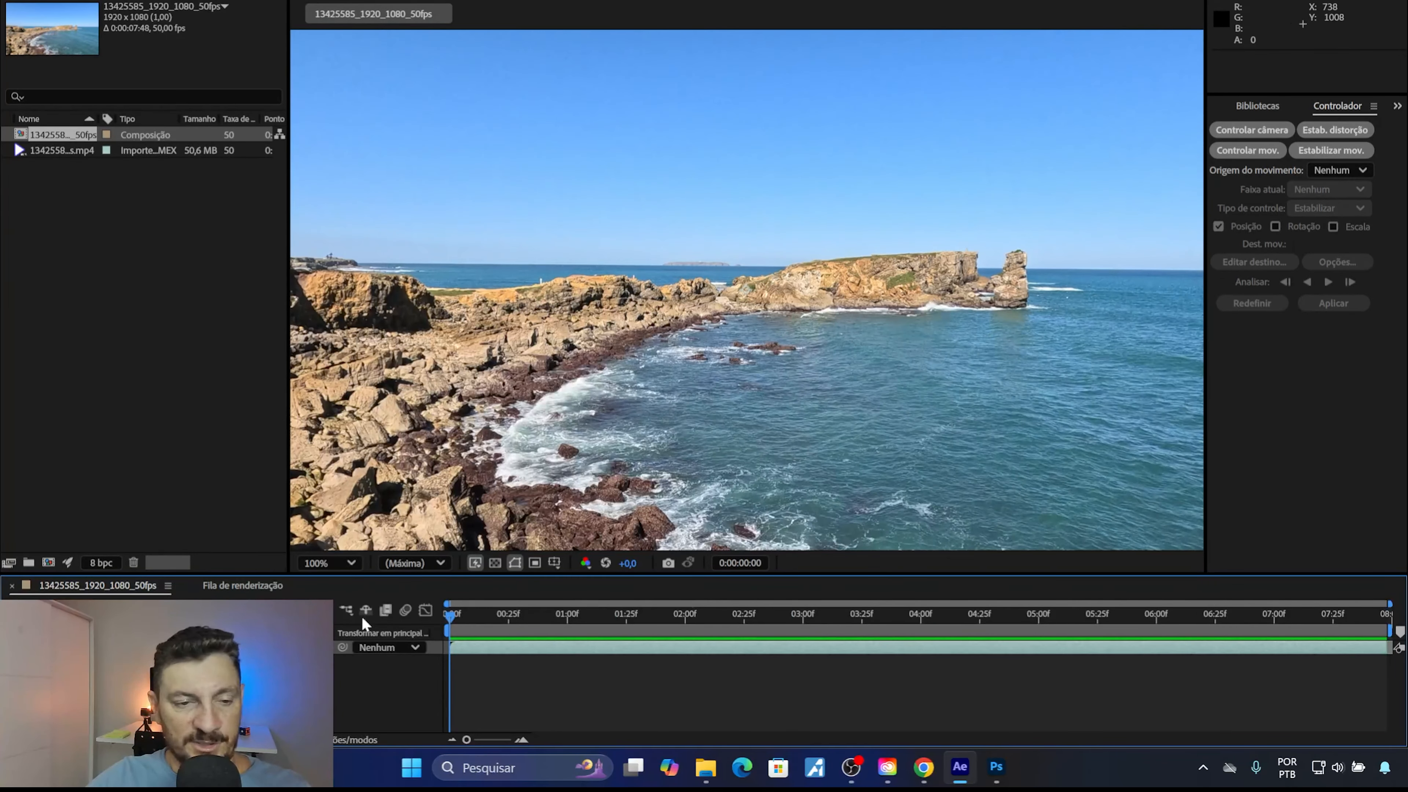
Import castelo_na_falesia.png from the Set_Extention_Camera_Fixa folder and place it above the coast video layer in the composition
double_click(65, 238)
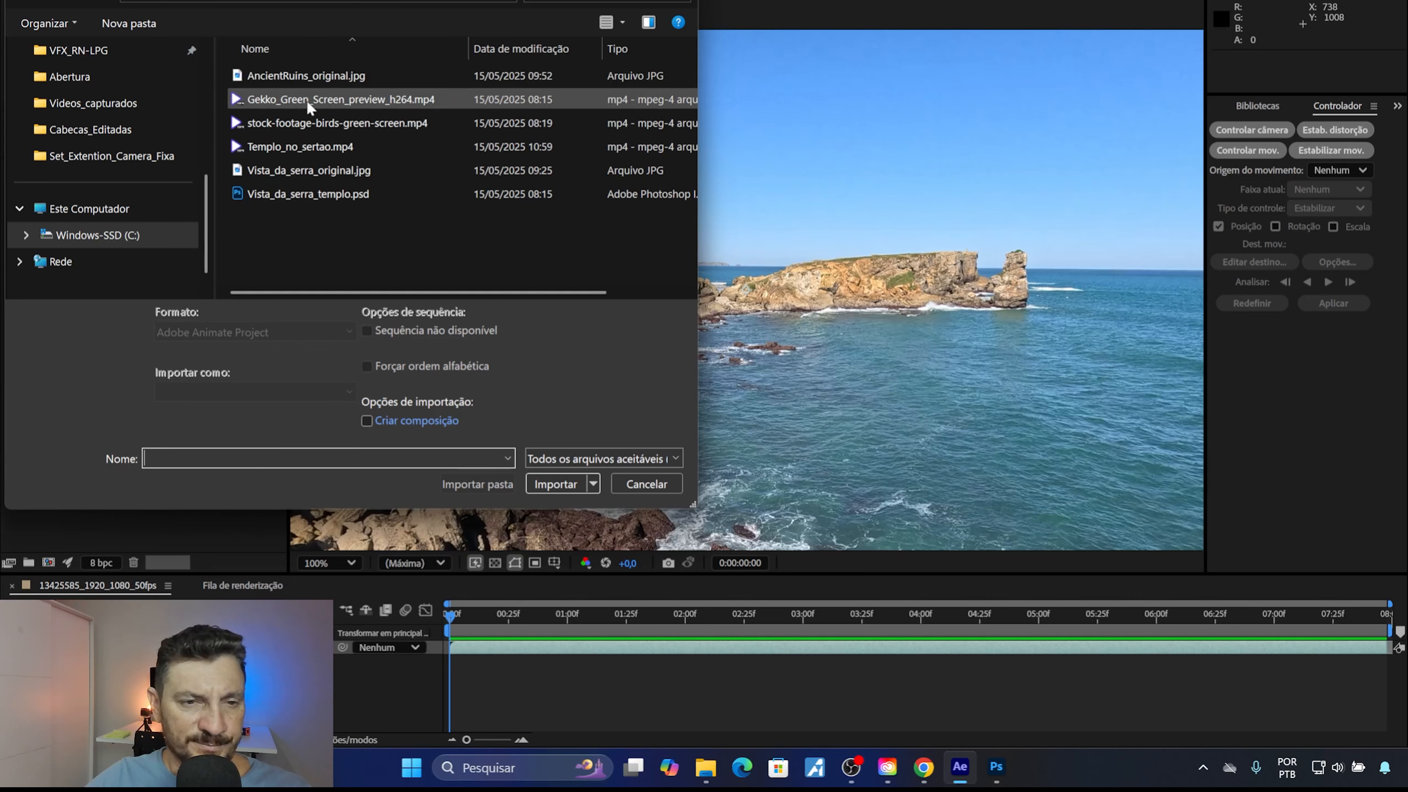
click(258, 2)
scroll(297, 209, down, 3)
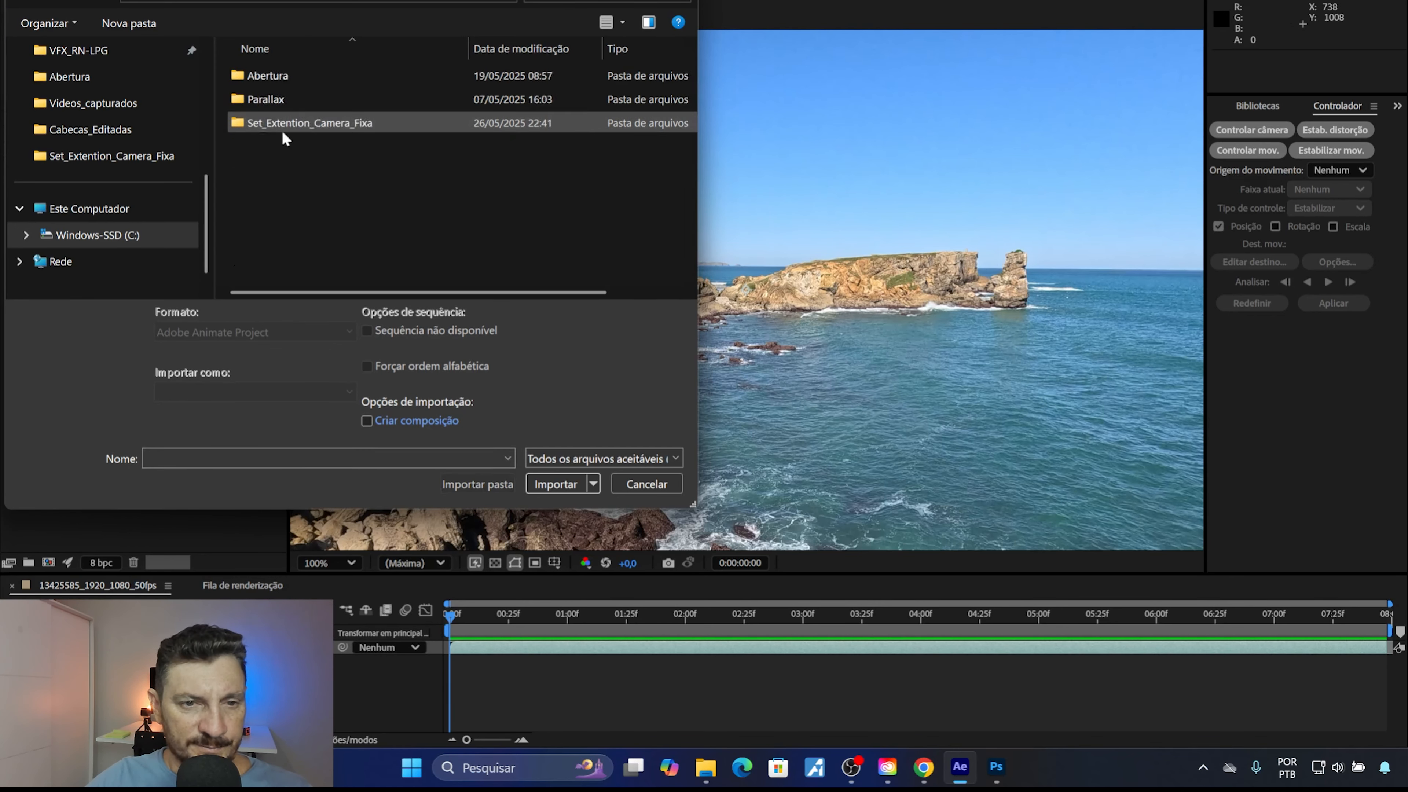
double_click(282, 128)
click(608, 111)
click(555, 484)
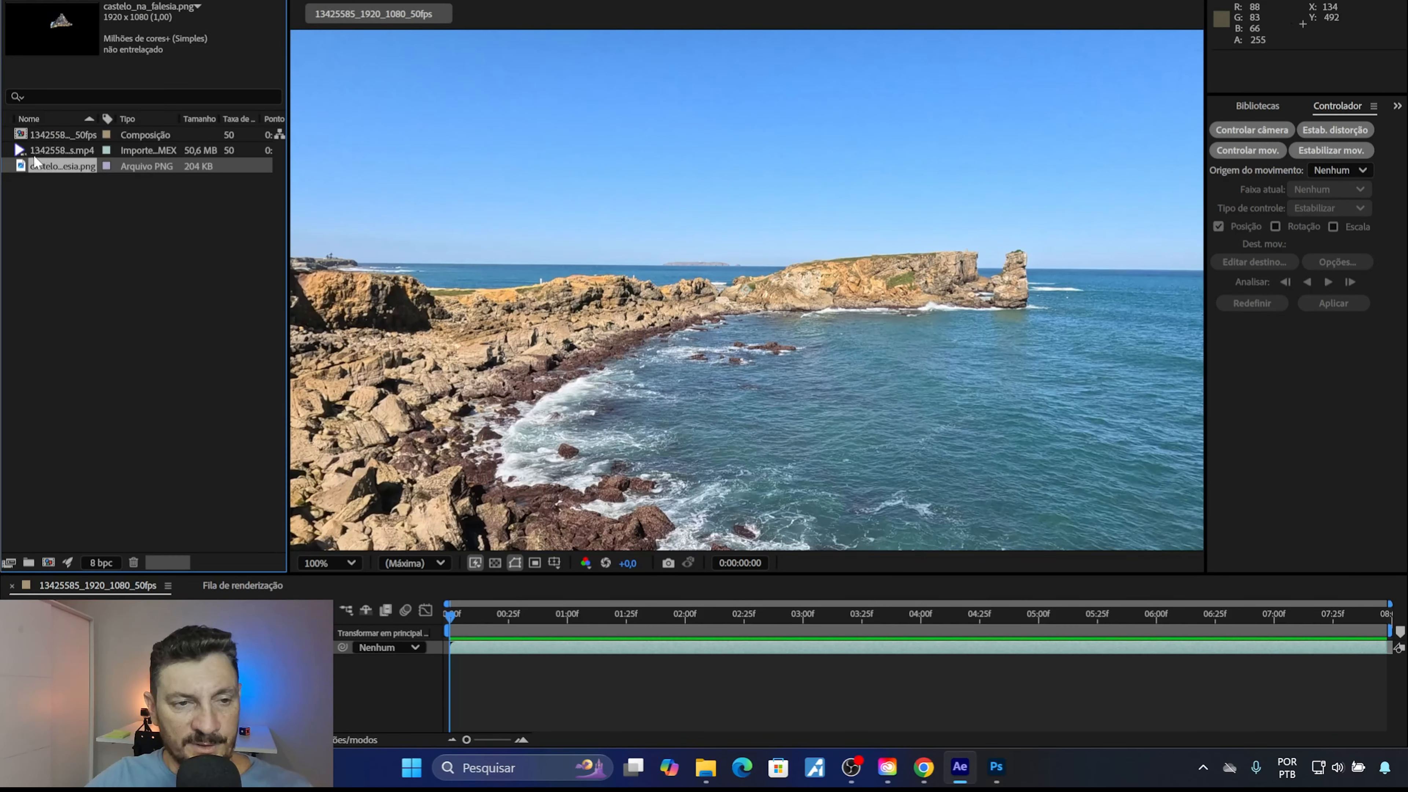
drag(25, 173, 233, 644)
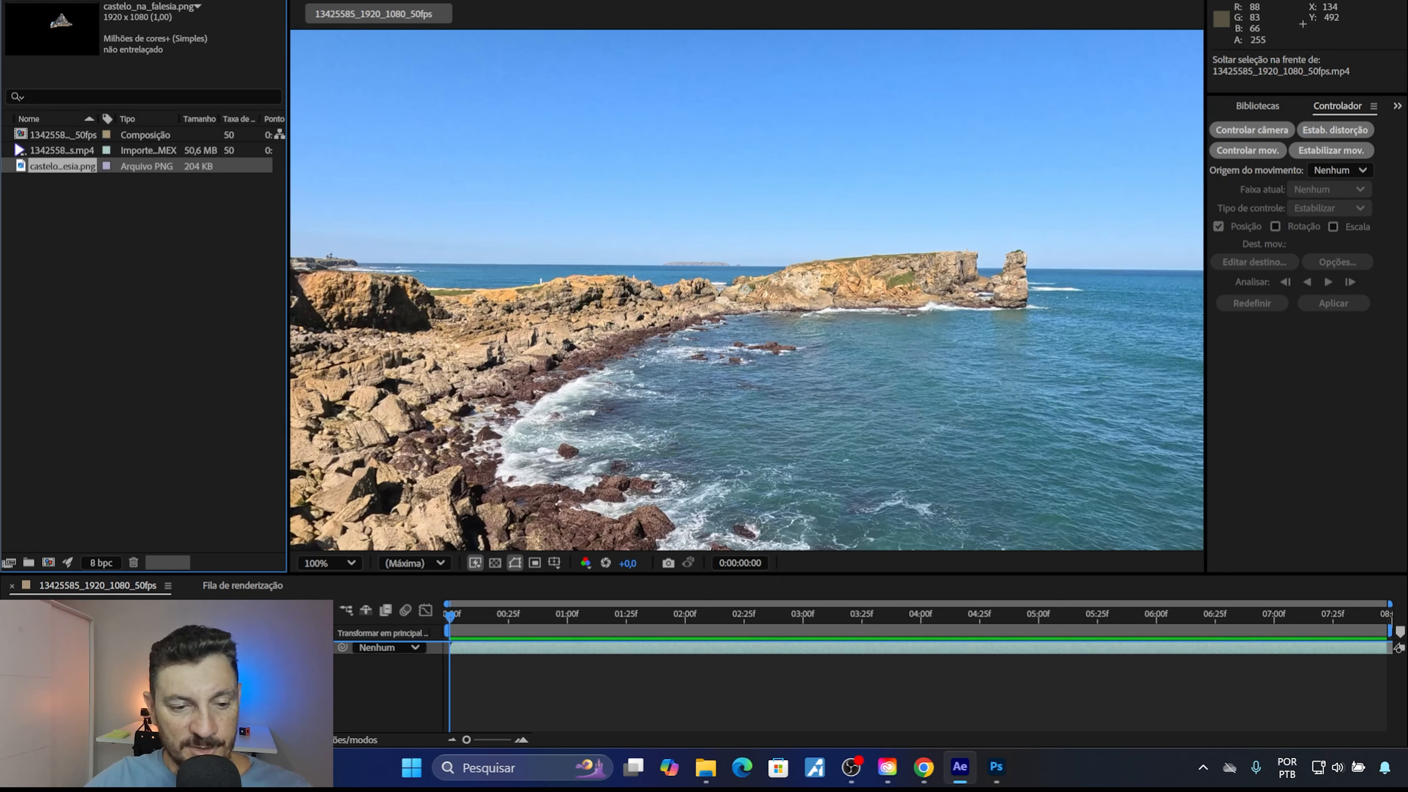
drag(233, 644, 233, 644)
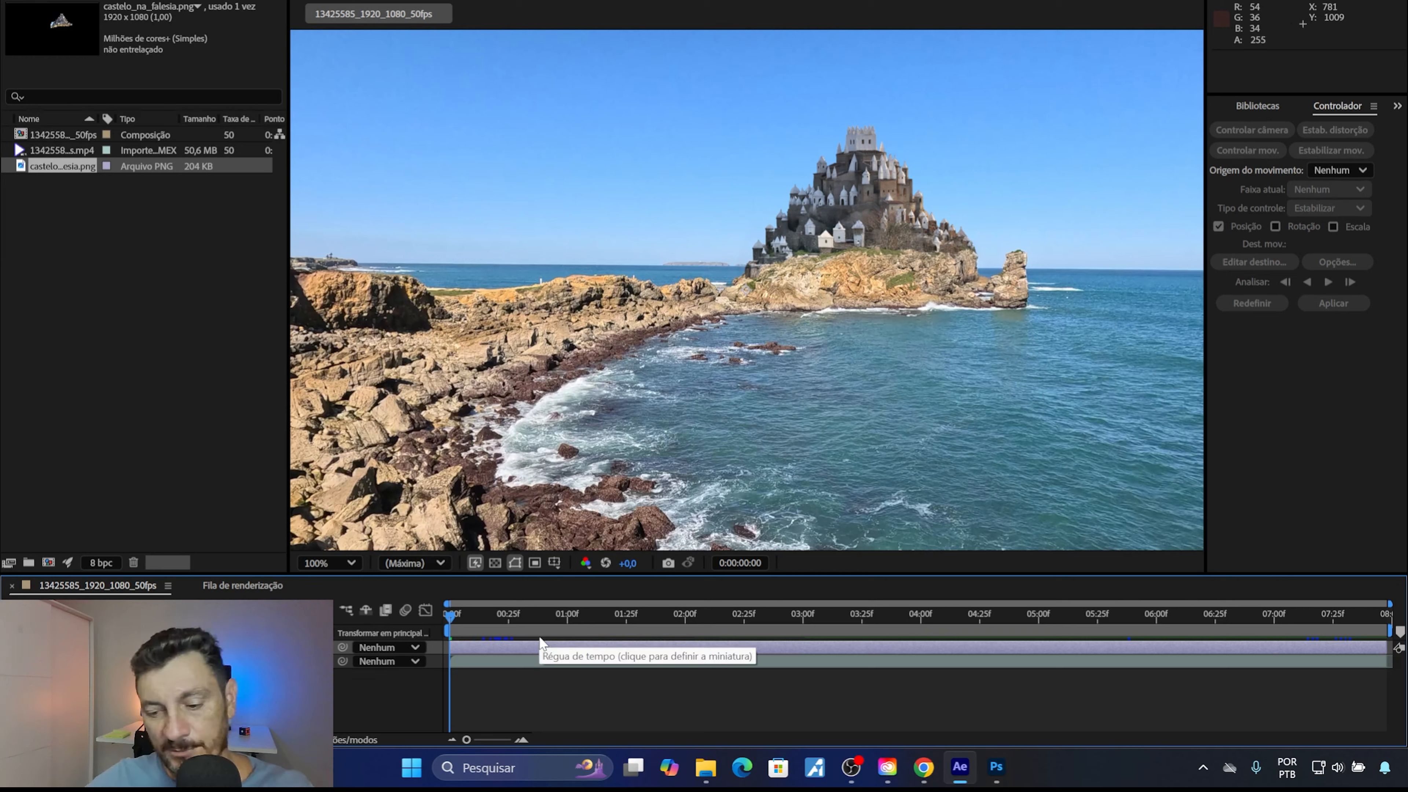
Preview the composition from the start to examine how the castle sits on the headland during playback
key(space)
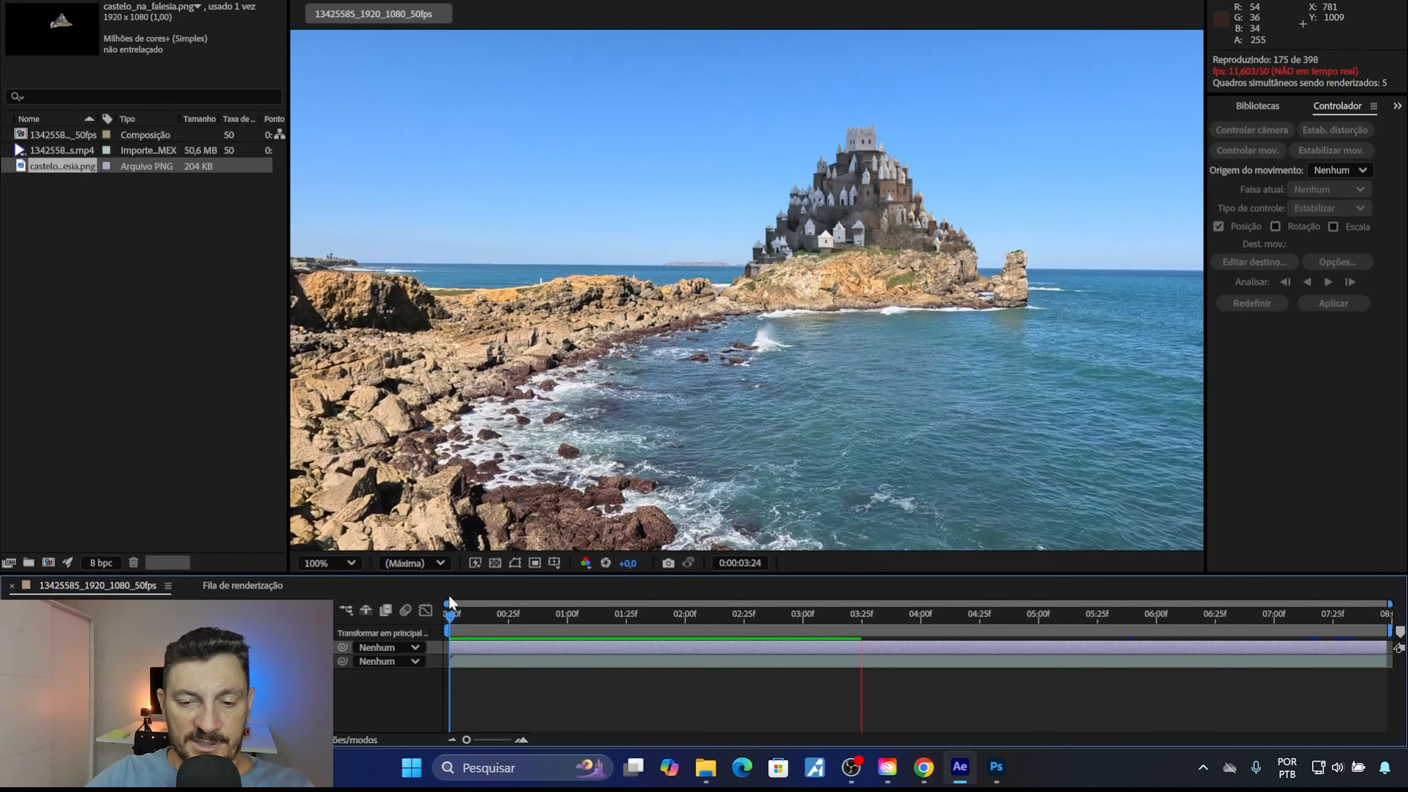
drag(562, 622, 417, 617)
key(space)
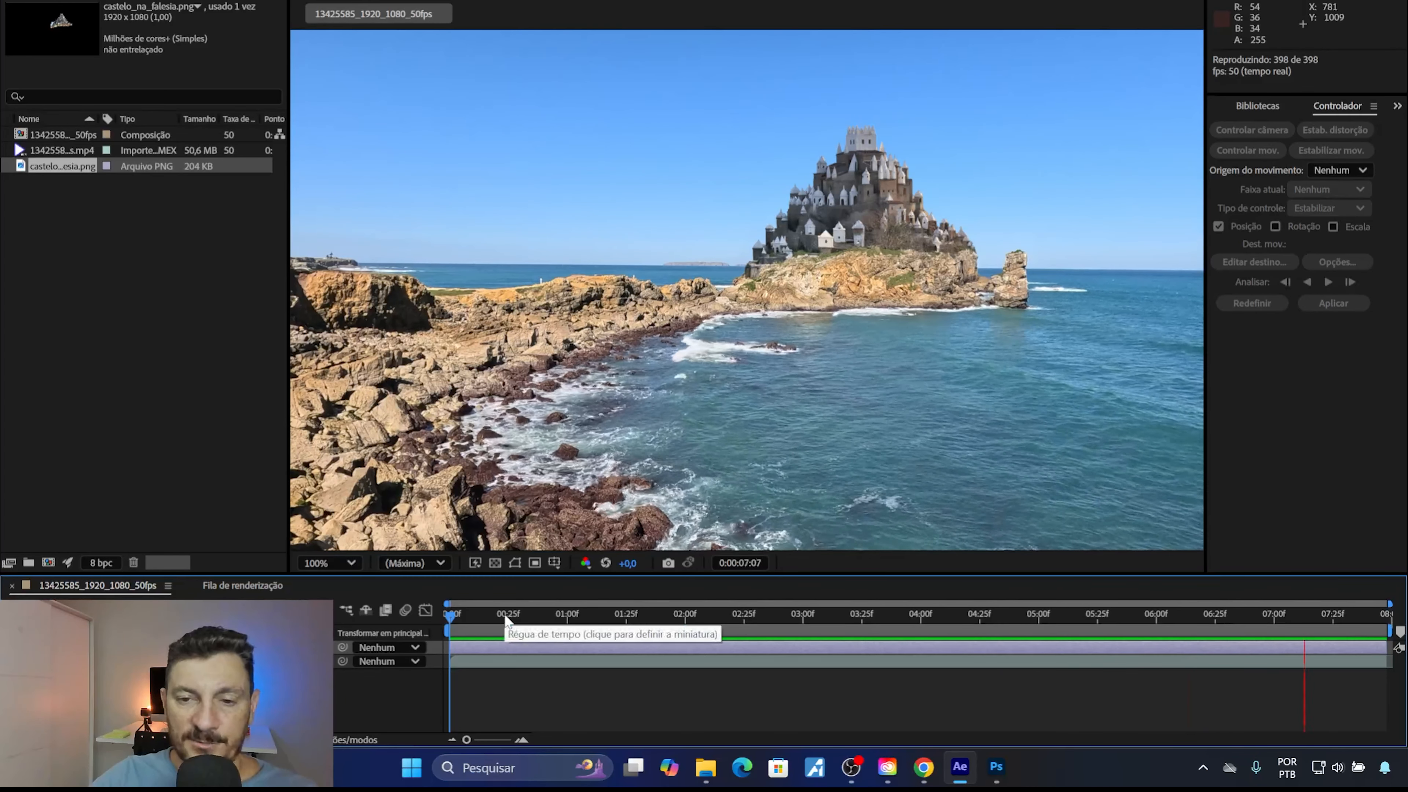
key(space)
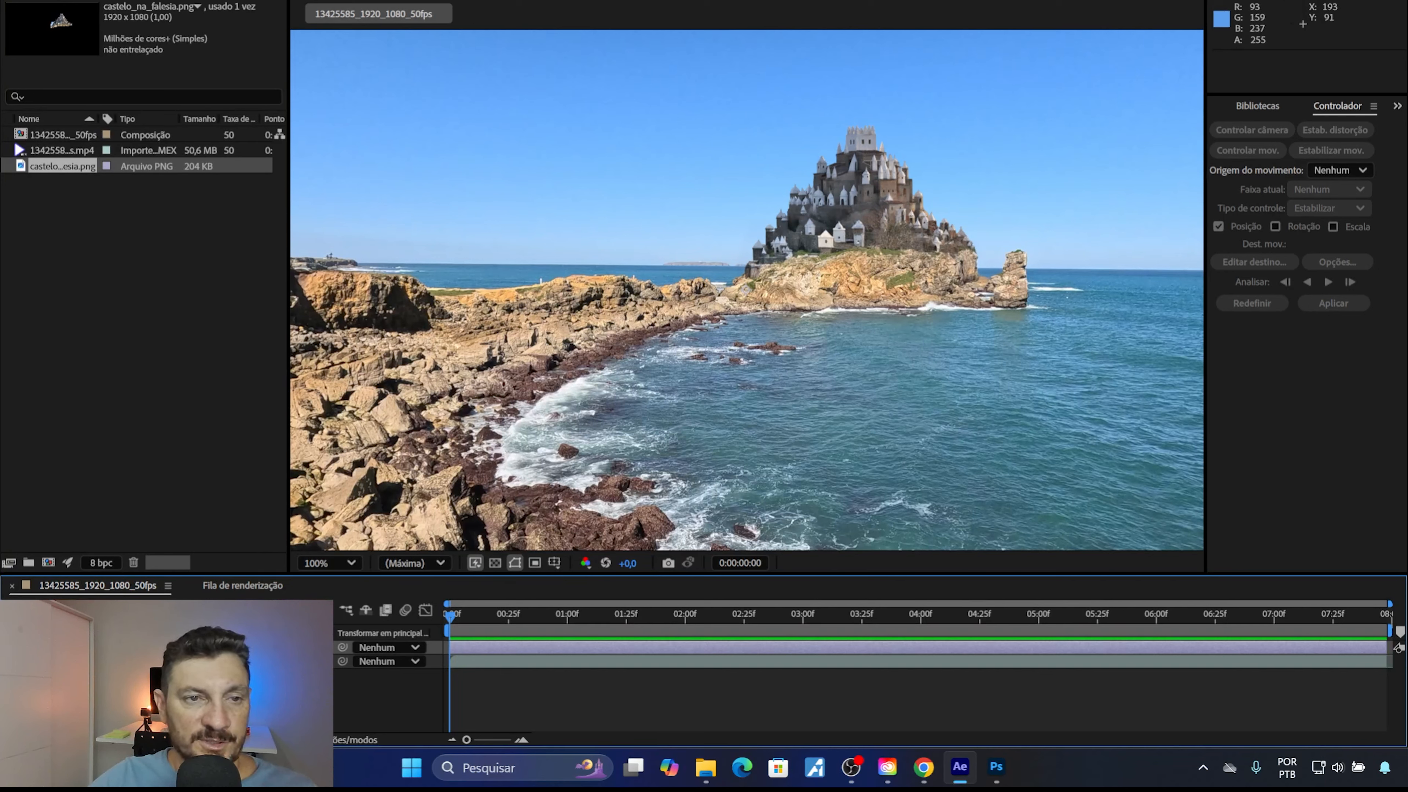
Add an adjustment layer above the castle layer and apply the Cor de Lumetri effect to it
click(176, 1)
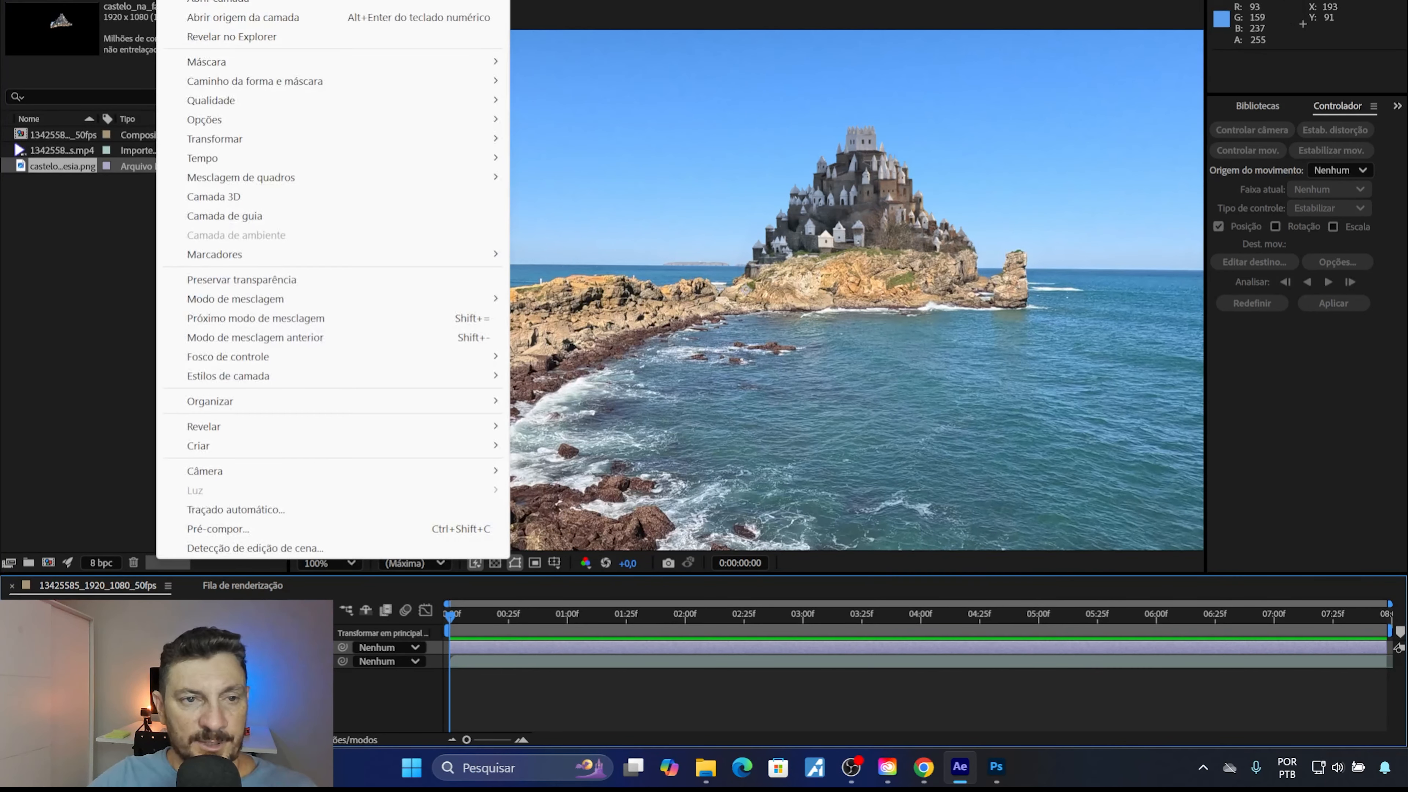
mouse_move(332, 2)
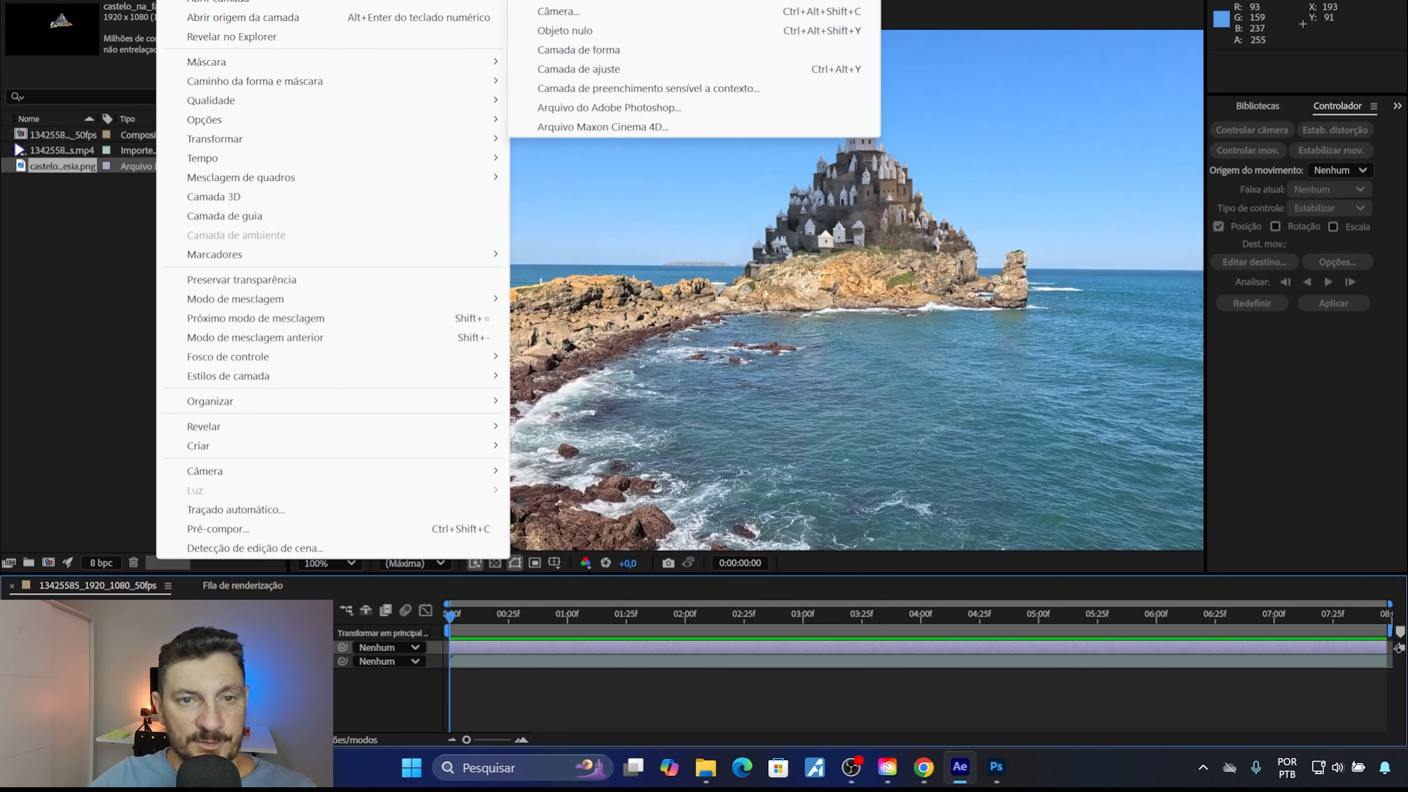
click(566, 72)
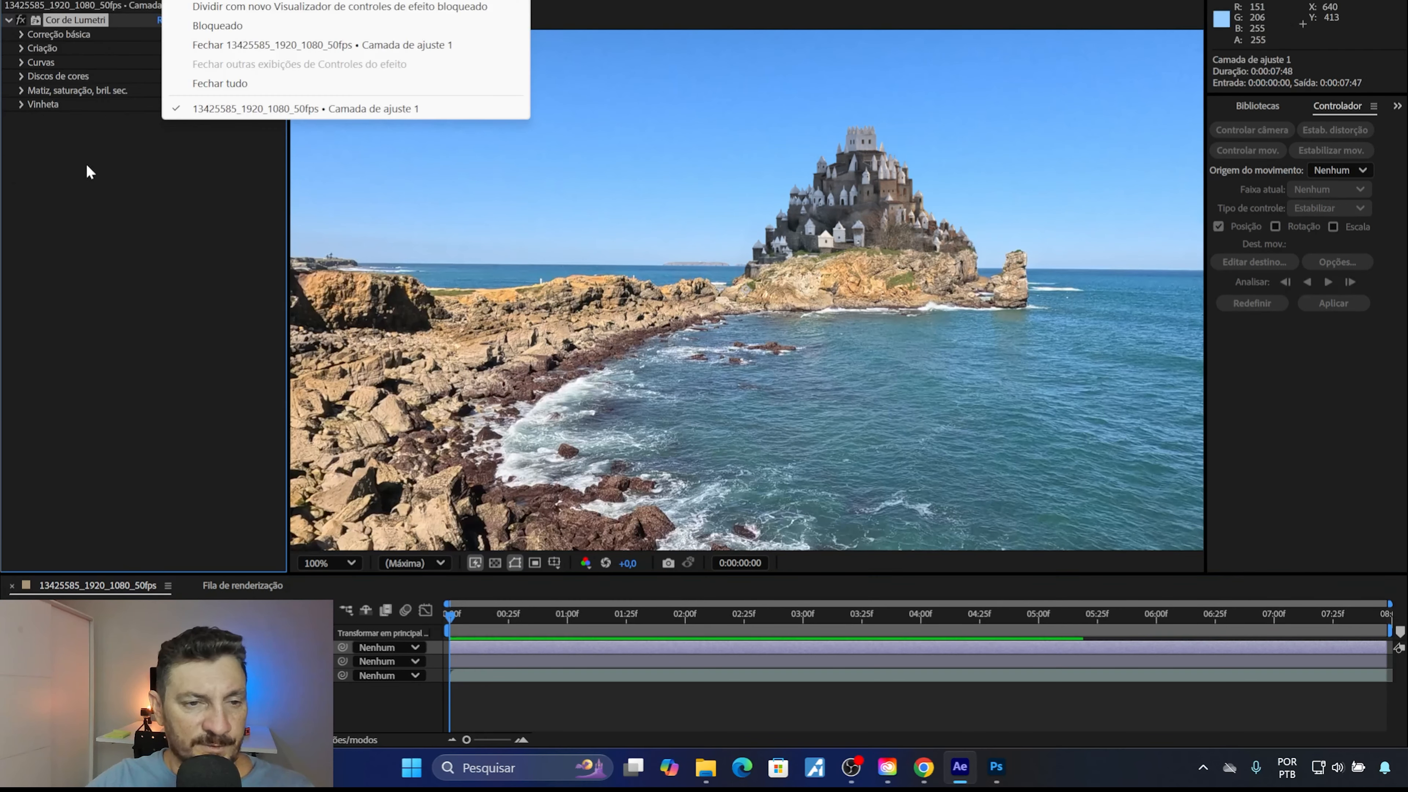
click(87, 165)
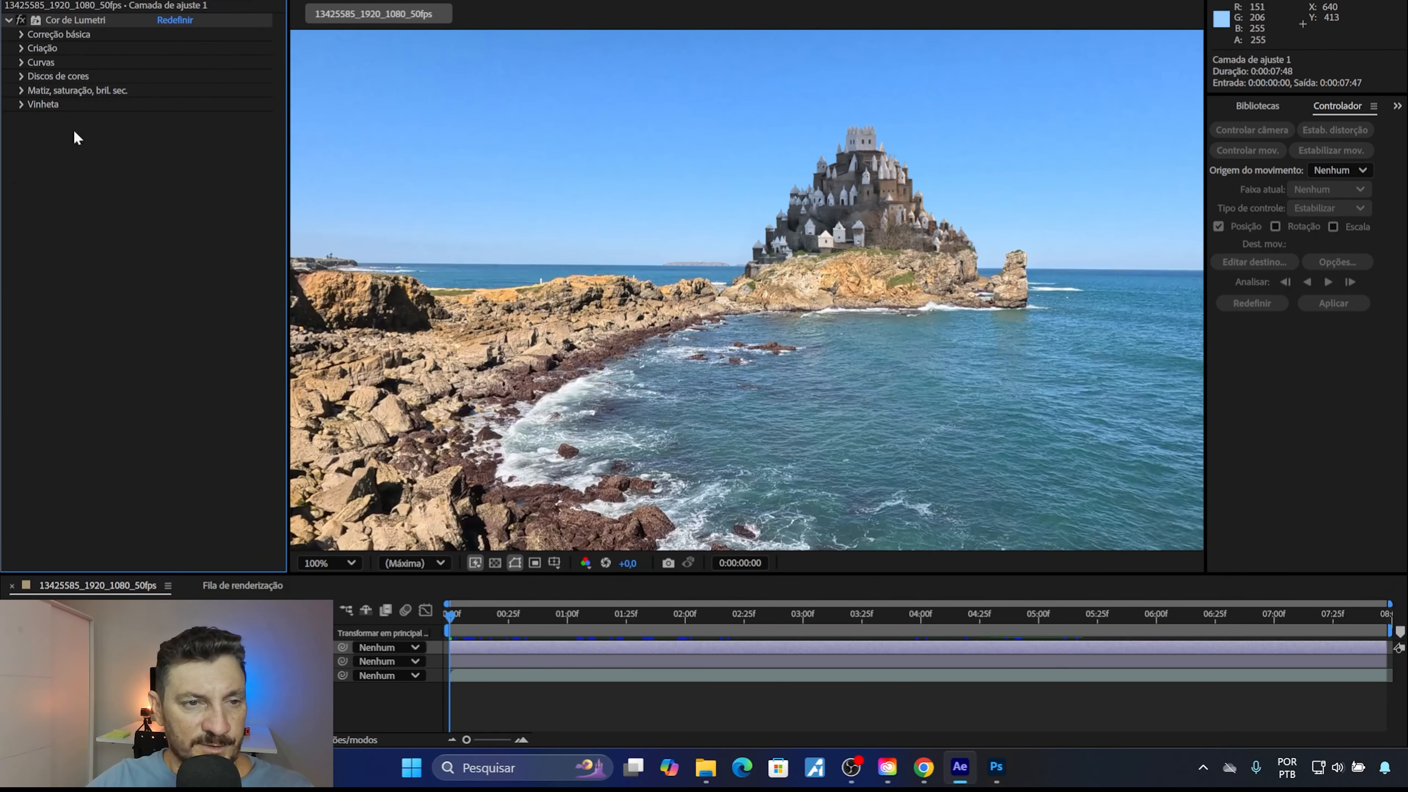
In the Lumetri basic correction, set Realces to 77 and Contraste to 27
click(21, 35)
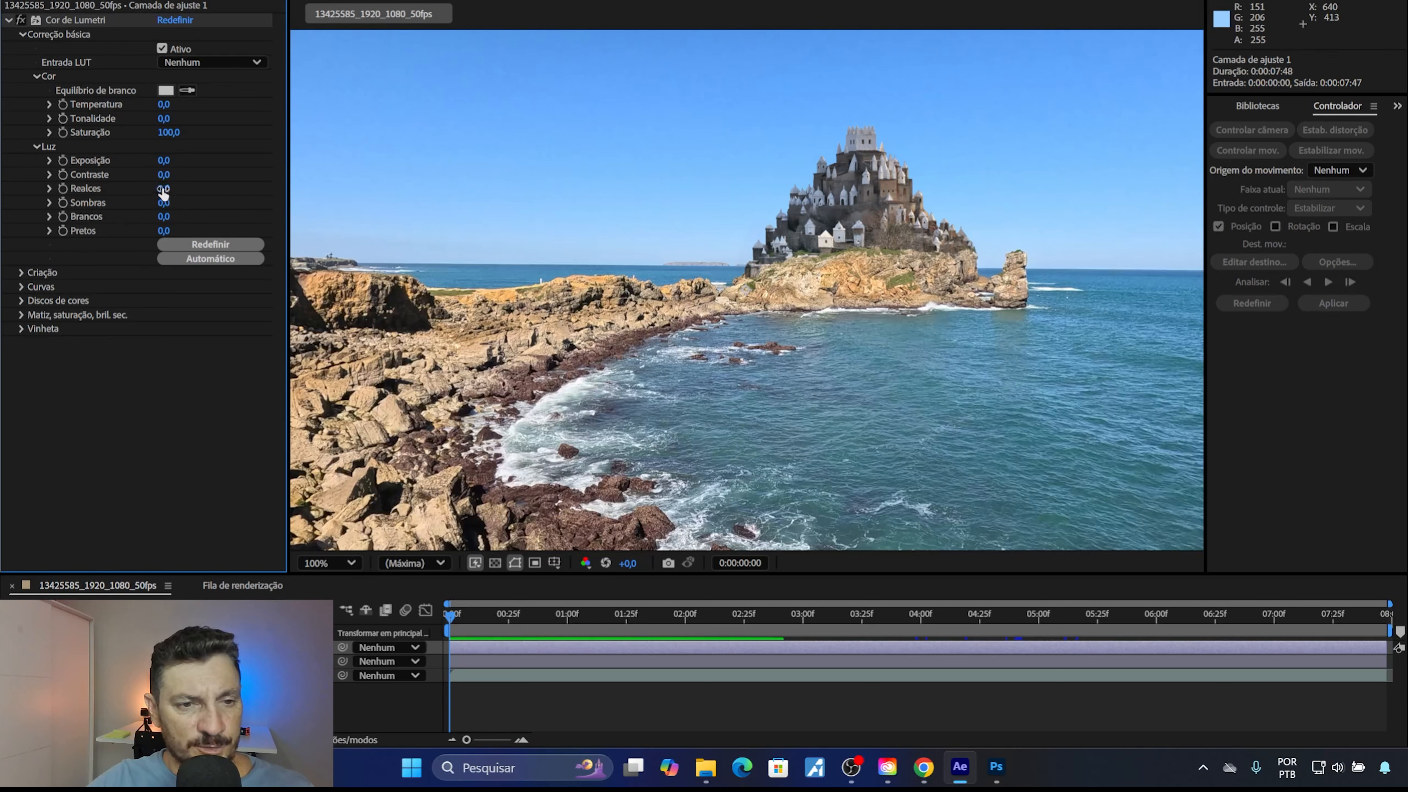
drag(166, 189, 230, 187)
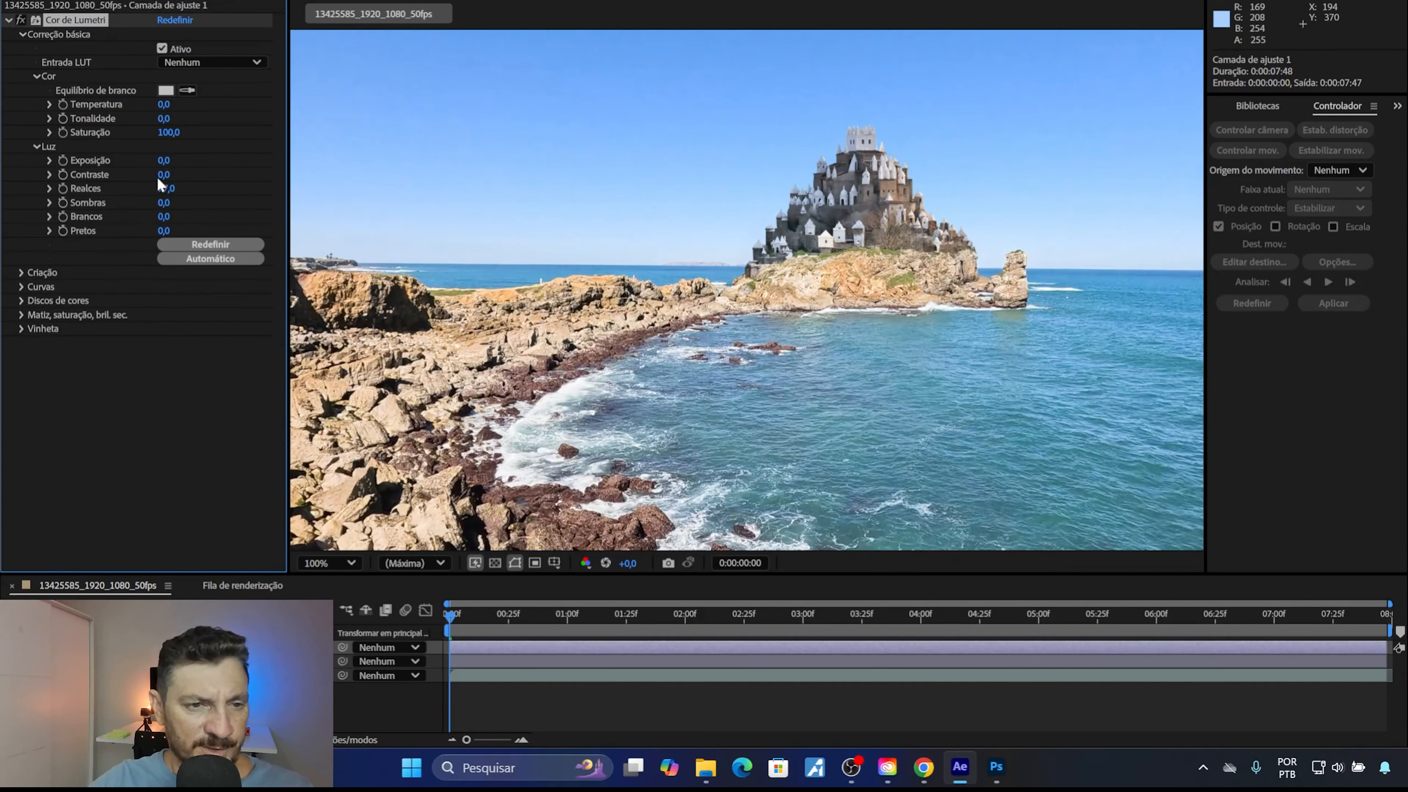
mouse_move(163, 175)
mouse_down()
mouse_move(139, 175)
mouse_move(185, 178)
mouse_up()
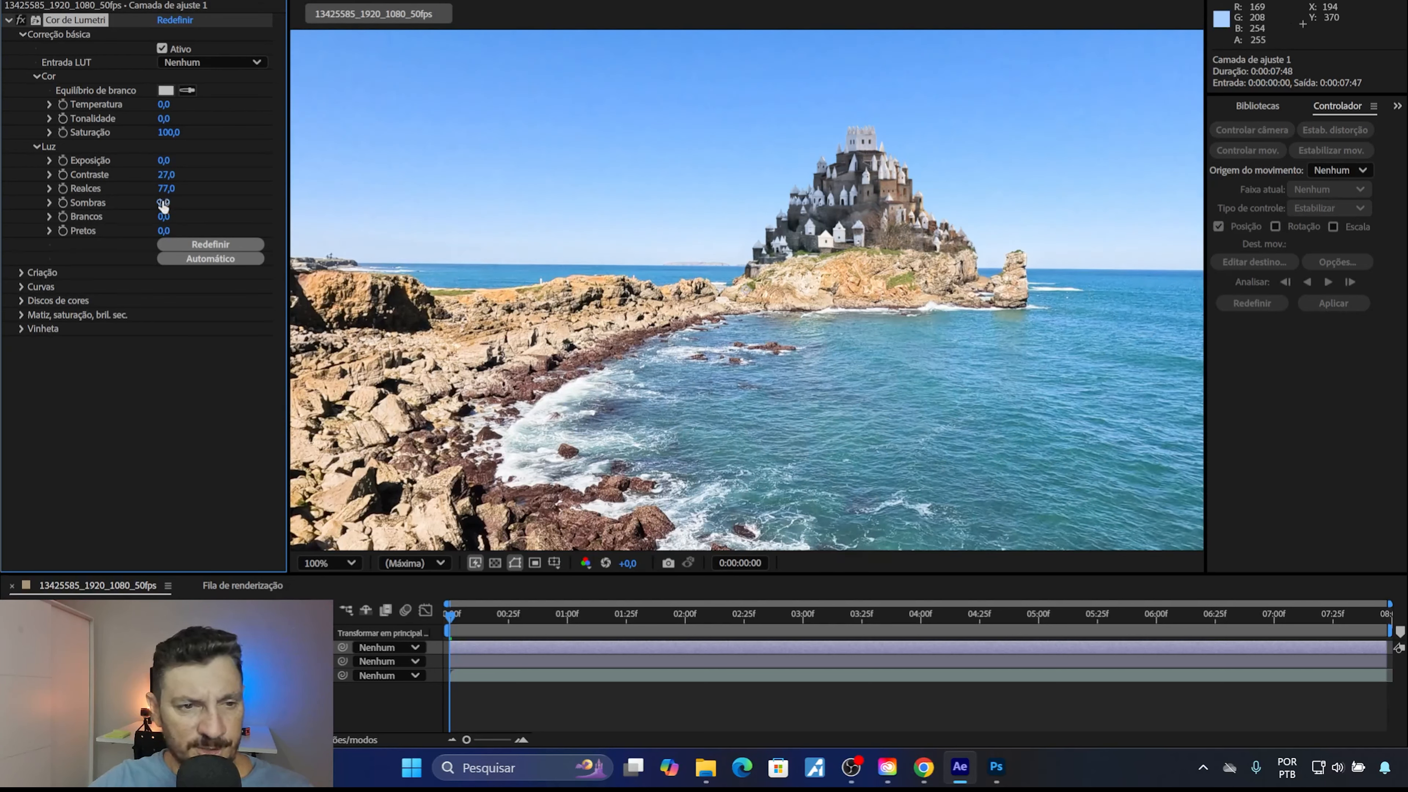
In the Lumetri basic correction, set Realces to -4, Sombras to 21, Temperatura to 15 and Saturação to 101
mouse_move(163, 203)
mouse_down()
mouse_move(130, 203)
mouse_move(185, 204)
mouse_up()
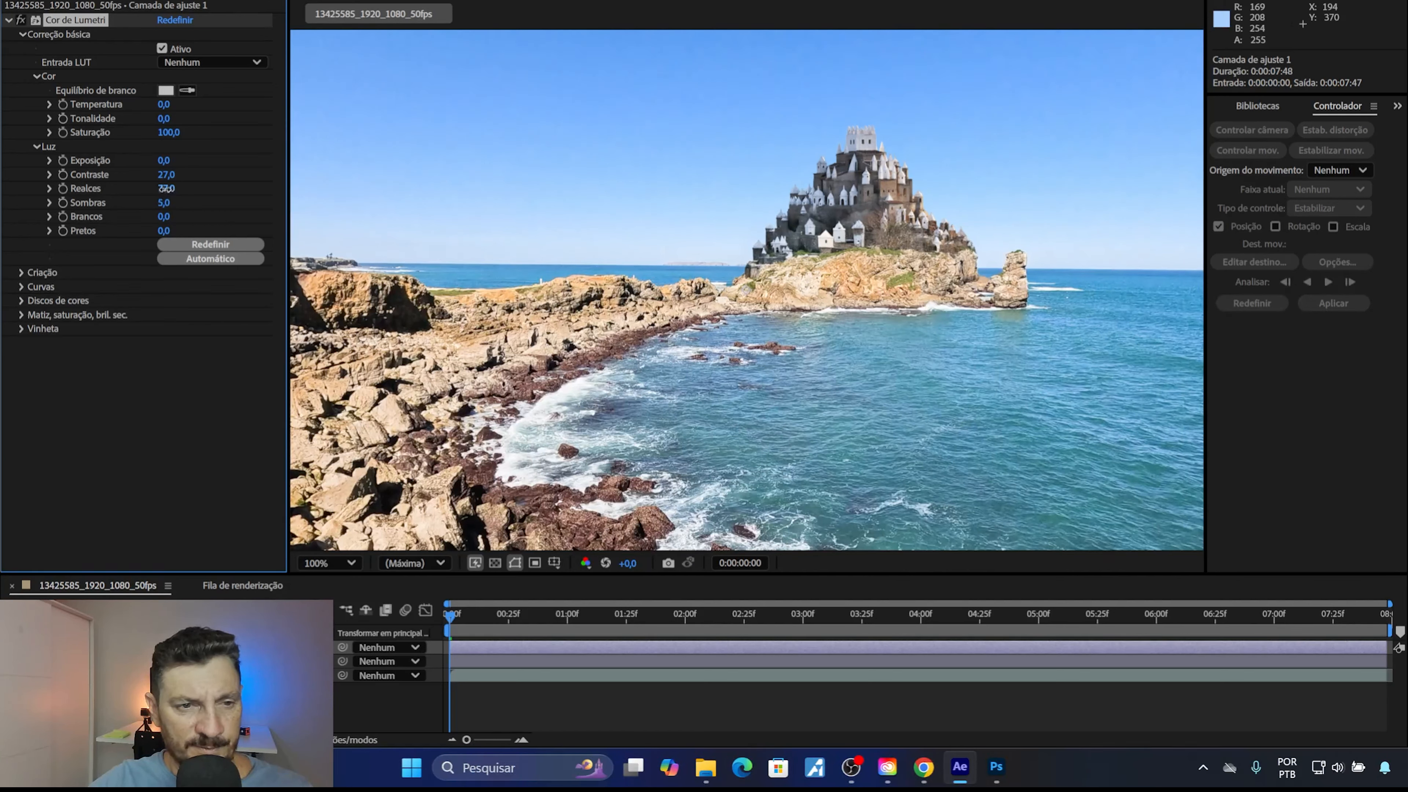
drag(165, 189, 115, 186)
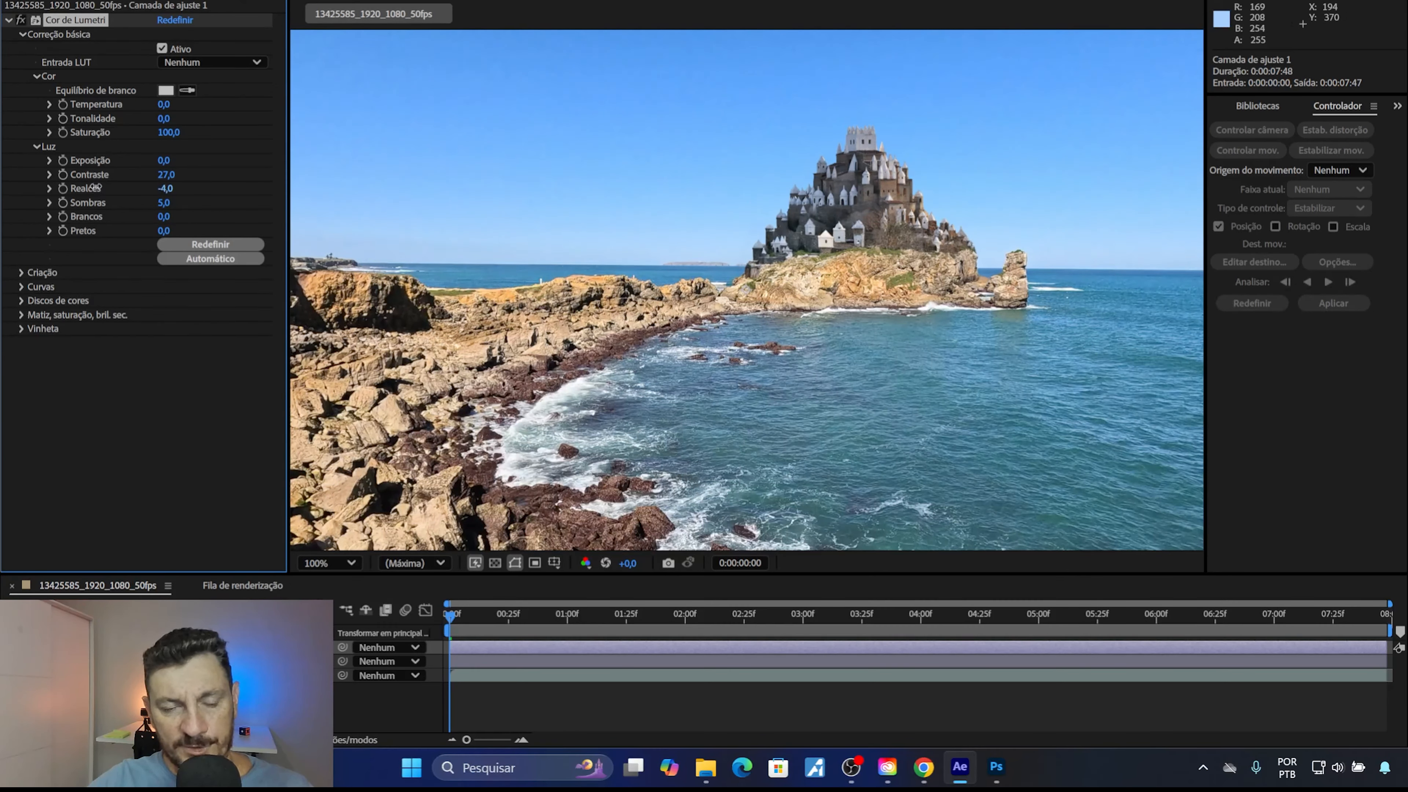
click(163, 215)
click(176, 204)
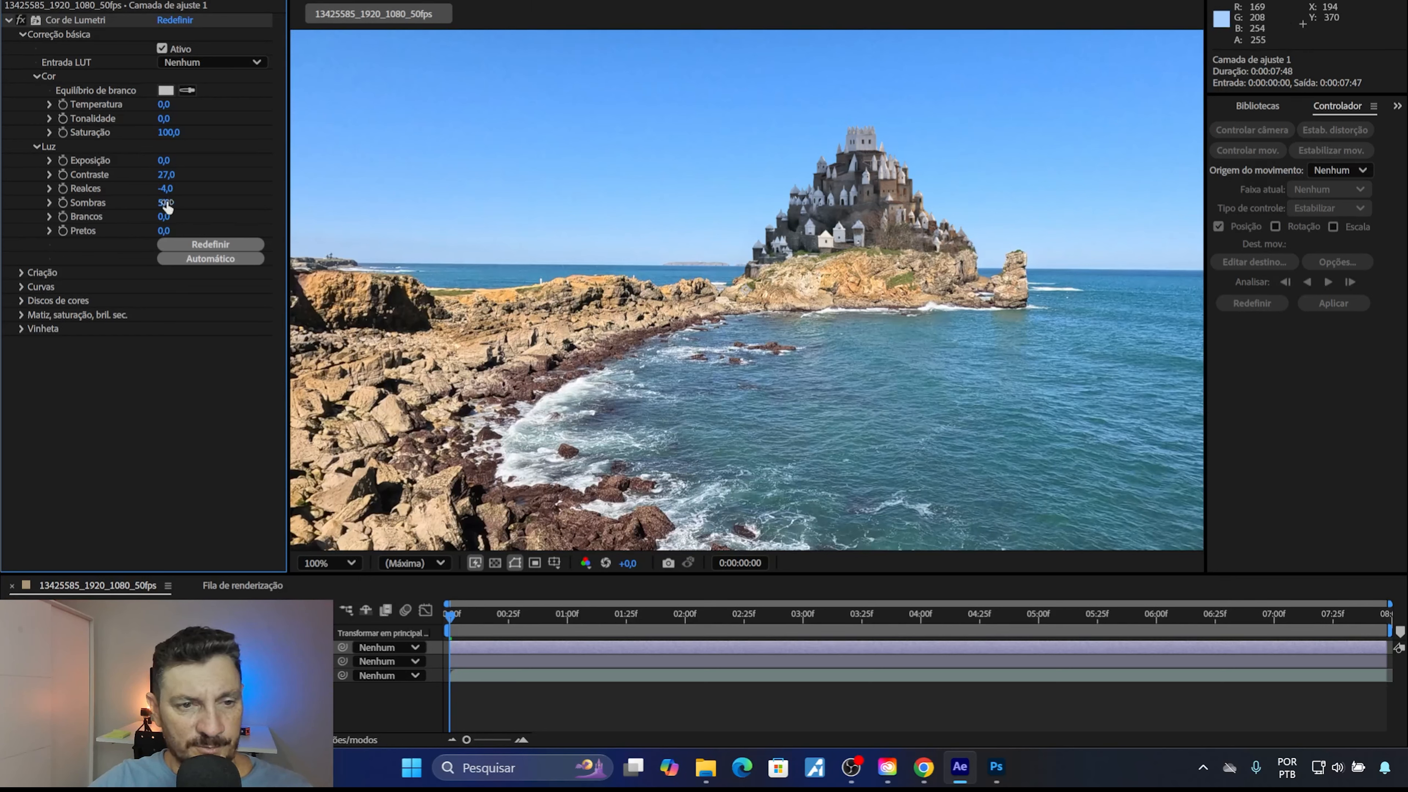
drag(166, 206, 175, 203)
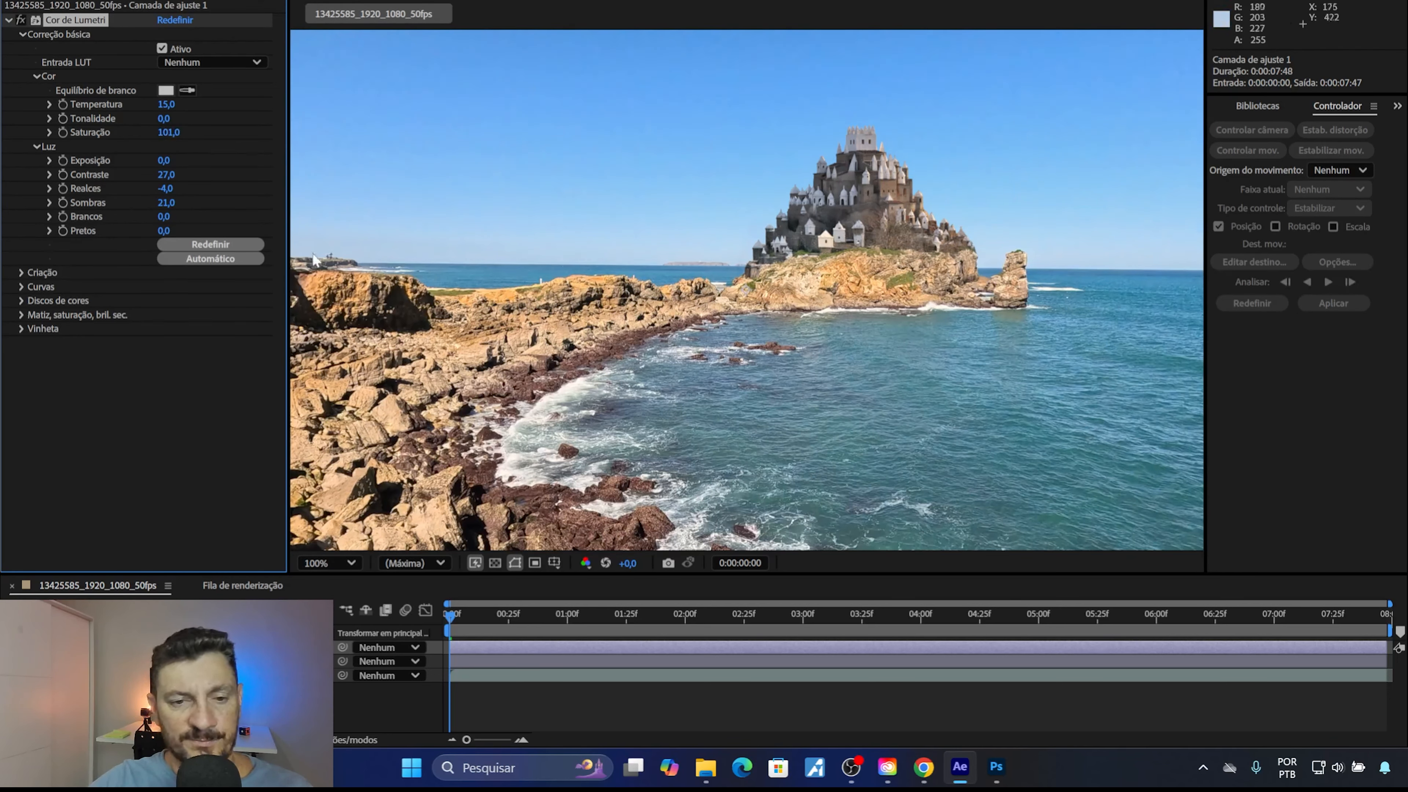
Darken the frame edges with the Lumetri Vinheta by setting its Valor to -0,9
click(20, 329)
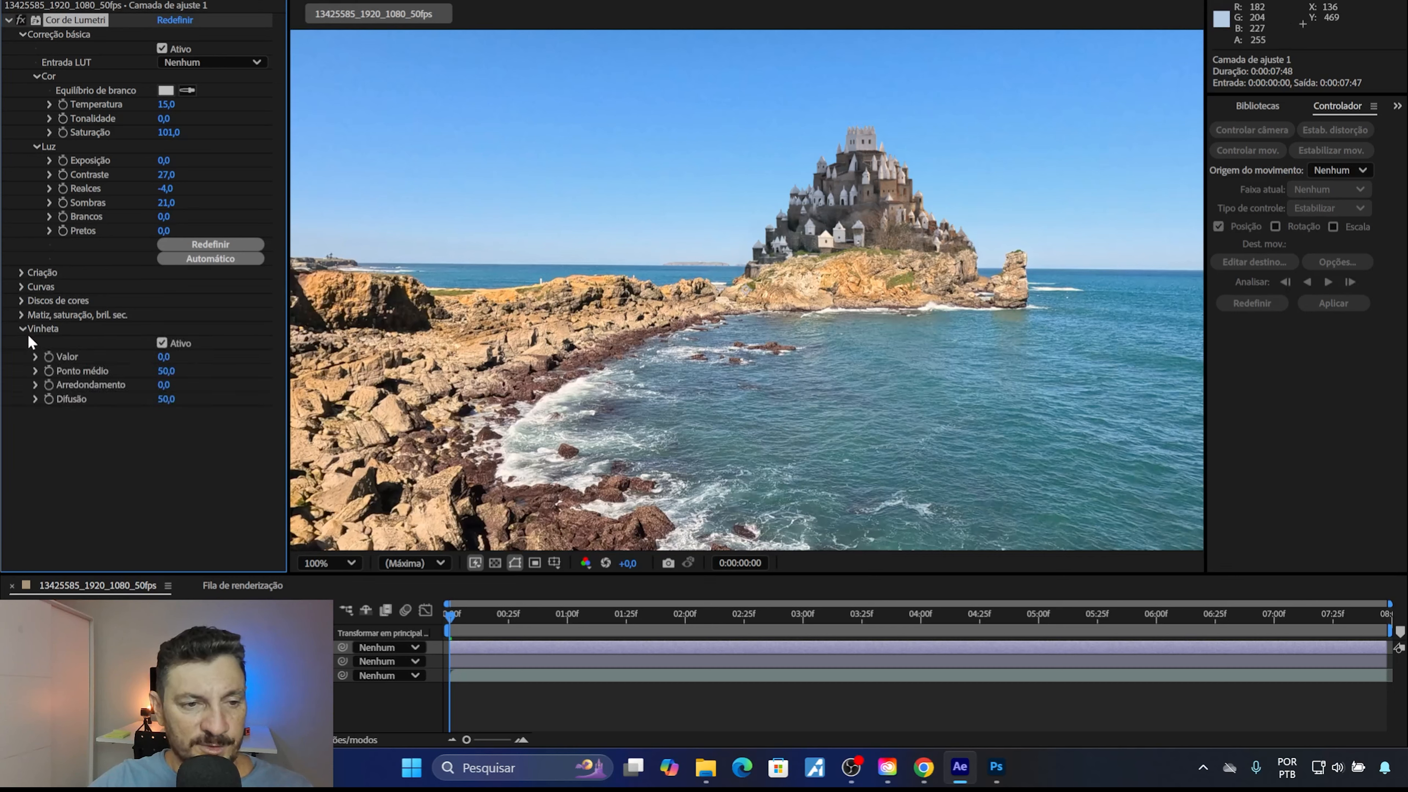
drag(162, 357, 92, 348)
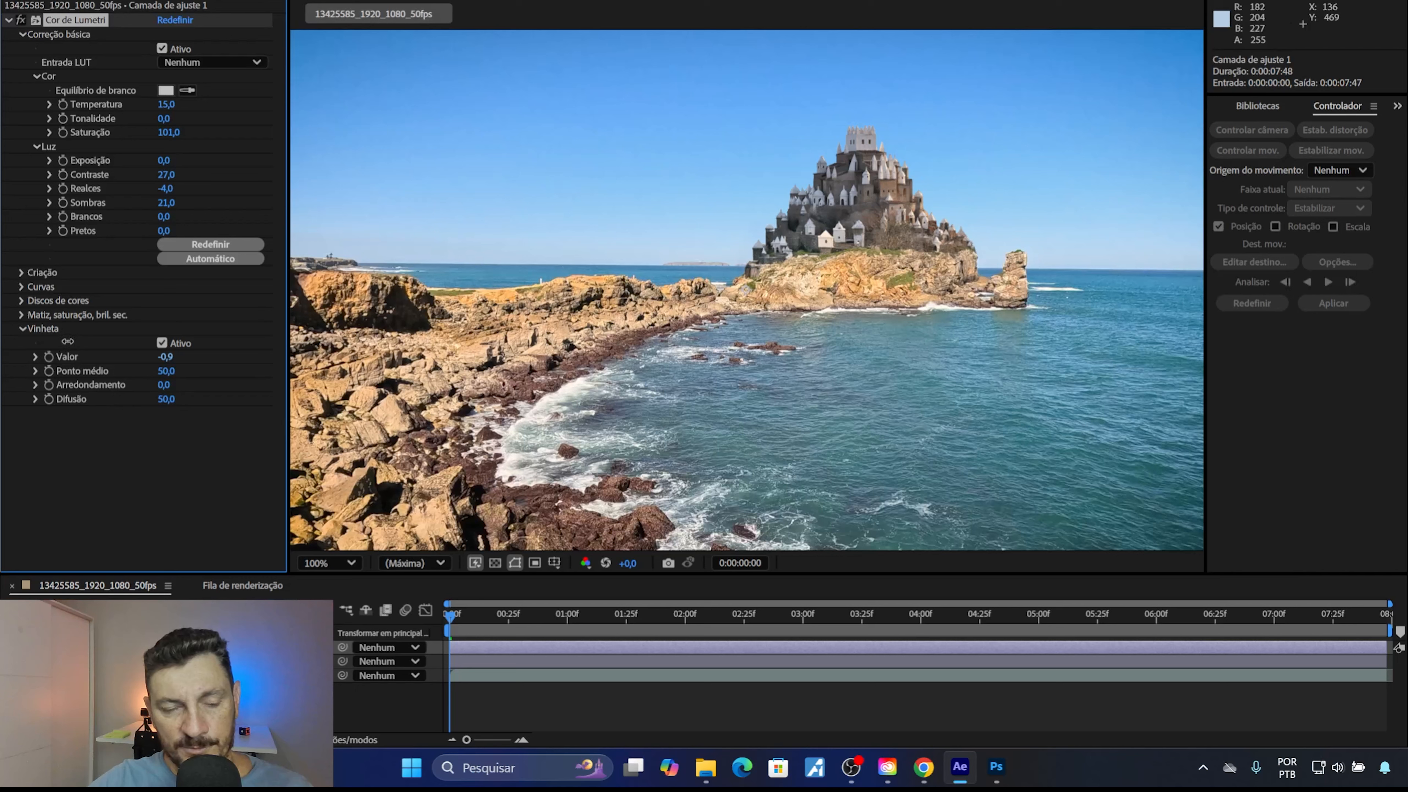
key(comma)
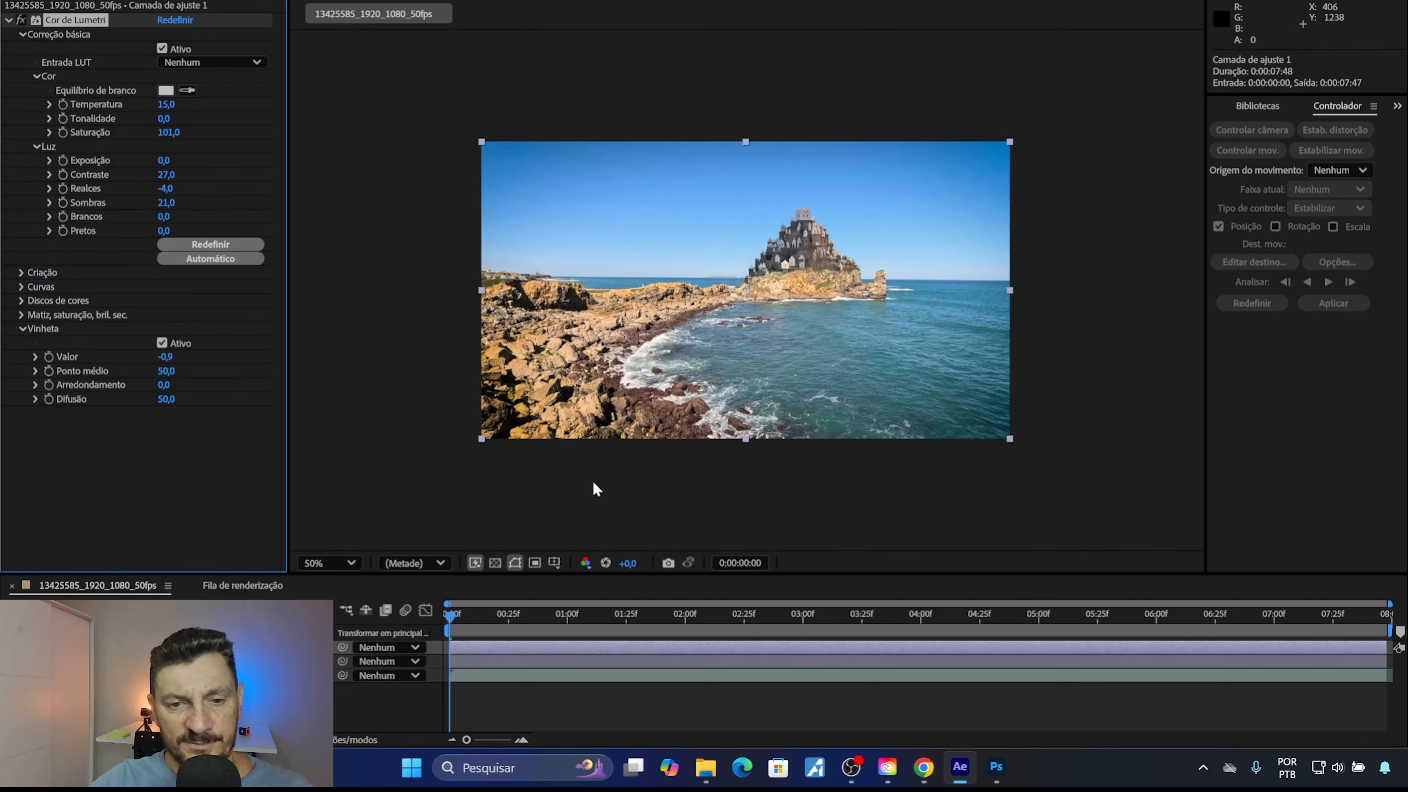
Play the graded composition from its first frame at 100% magnification to examine the castle shot
drag(457, 621, 431, 620)
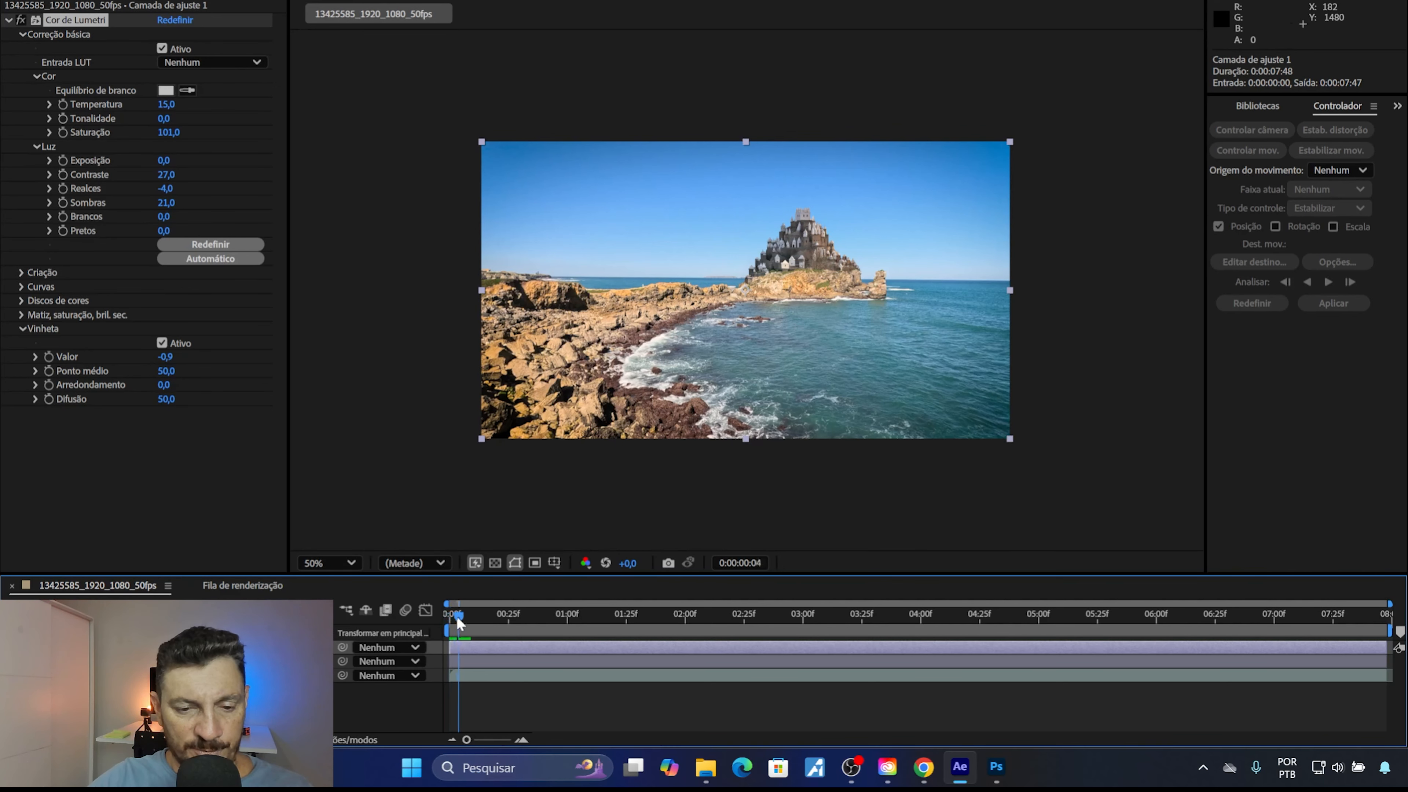
key(slash)
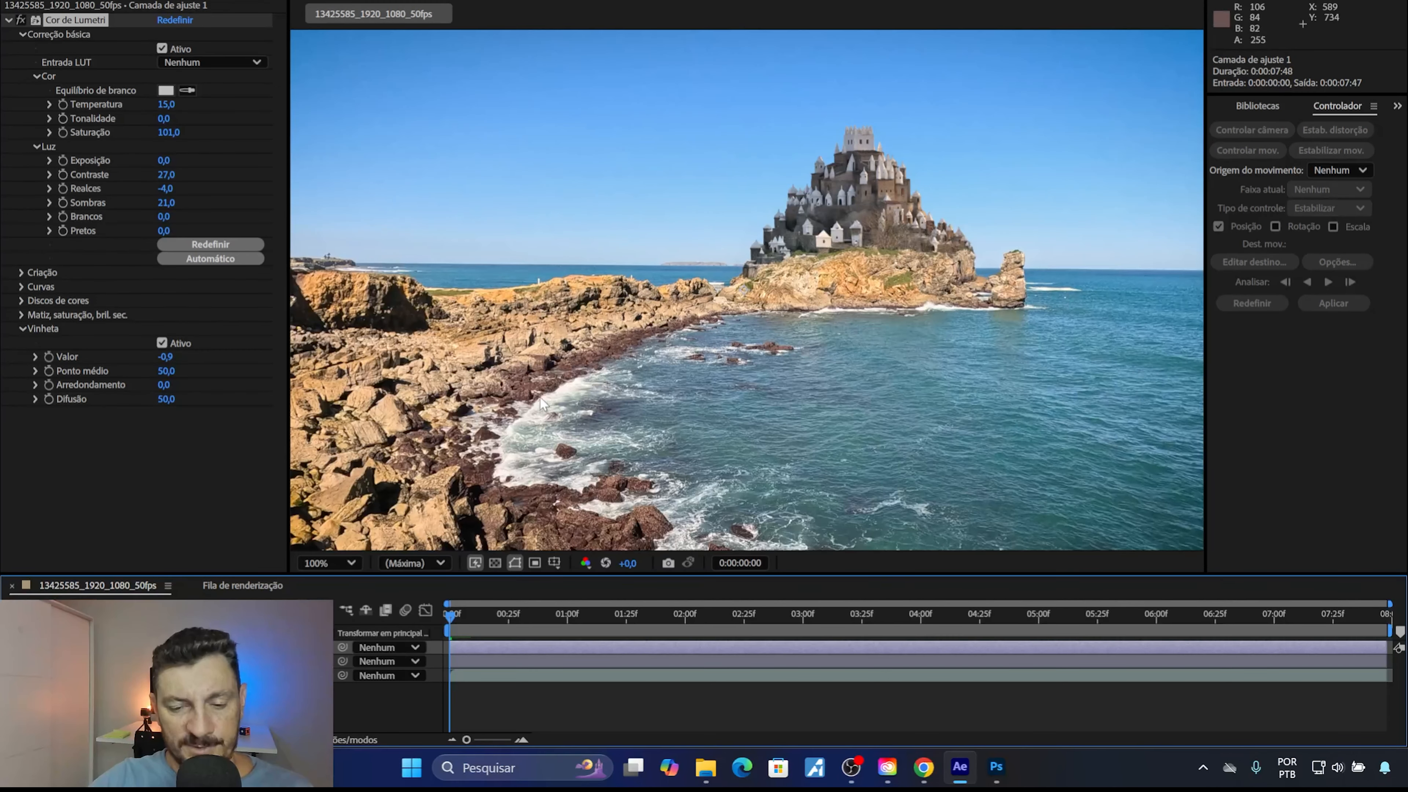
key(space)
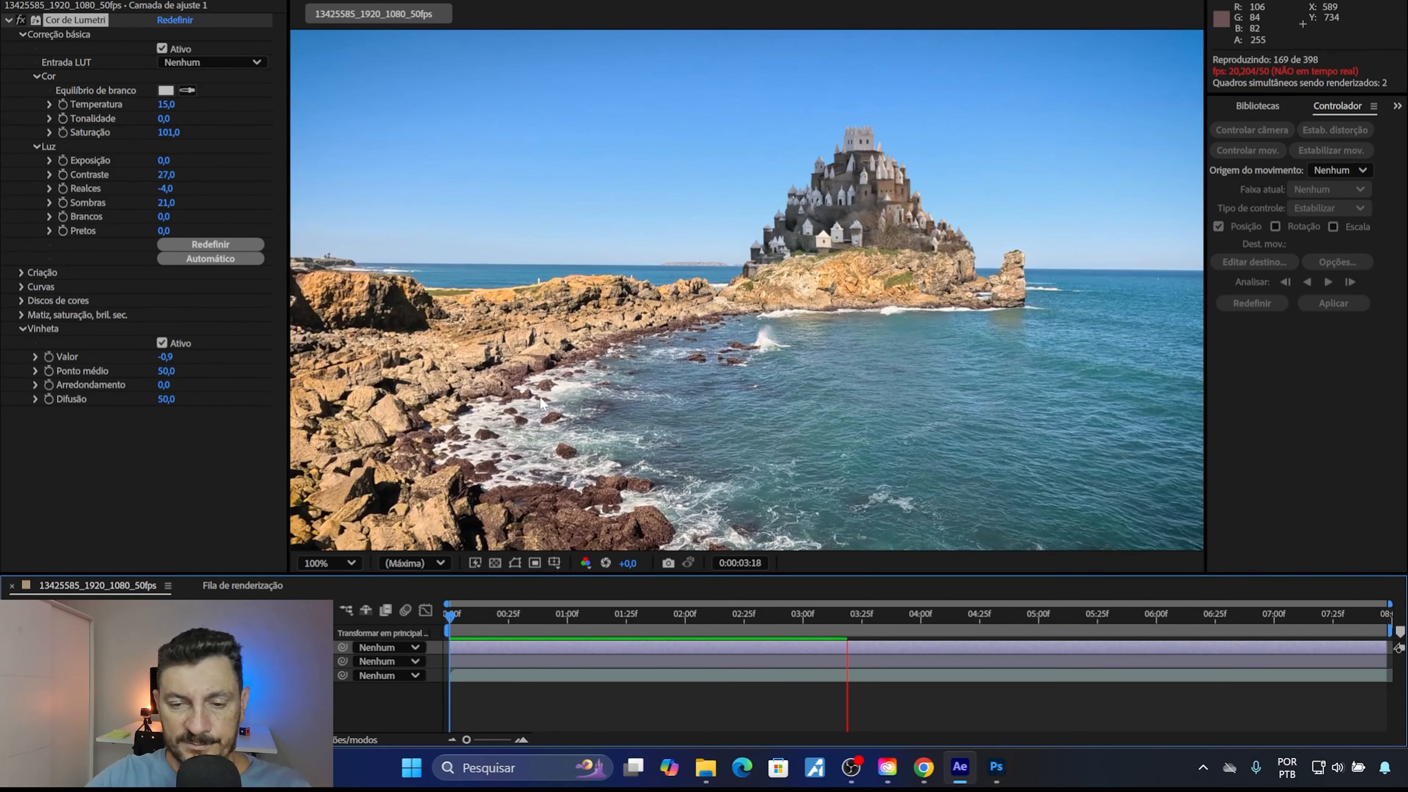